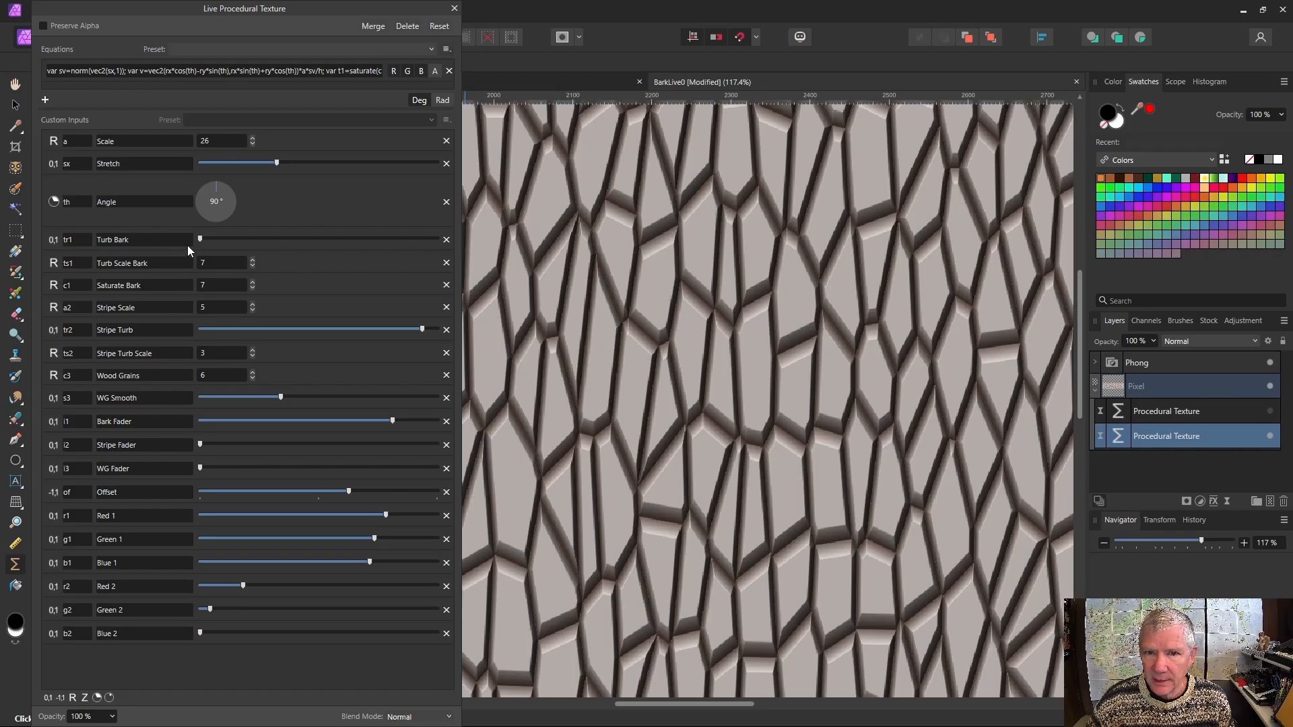
Try out the Turb Bark and Stripe Turb amounts on the finished bark texture.
{"action": "left_click_drag", "start_coordinate": [202, 237], "coordinate": [270, 242]}
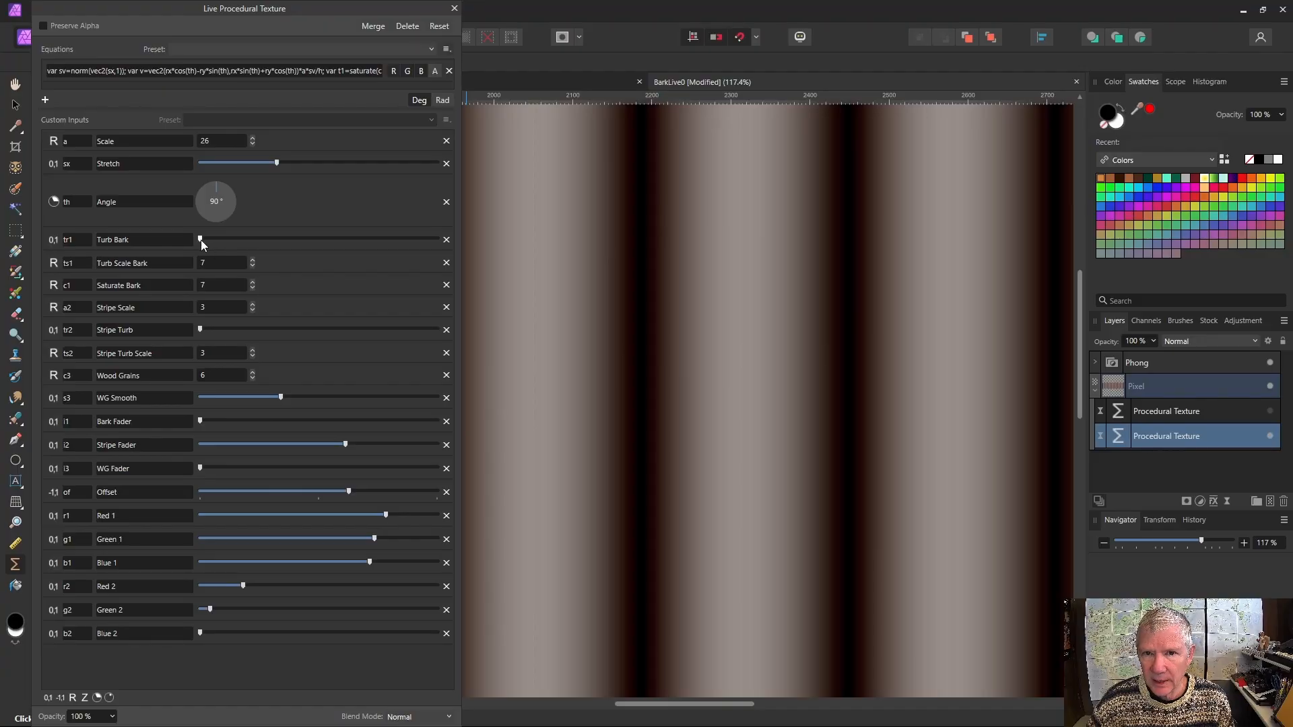
{"action": "left_click_drag", "start_coordinate": [239, 330], "coordinate": [282, 340]}
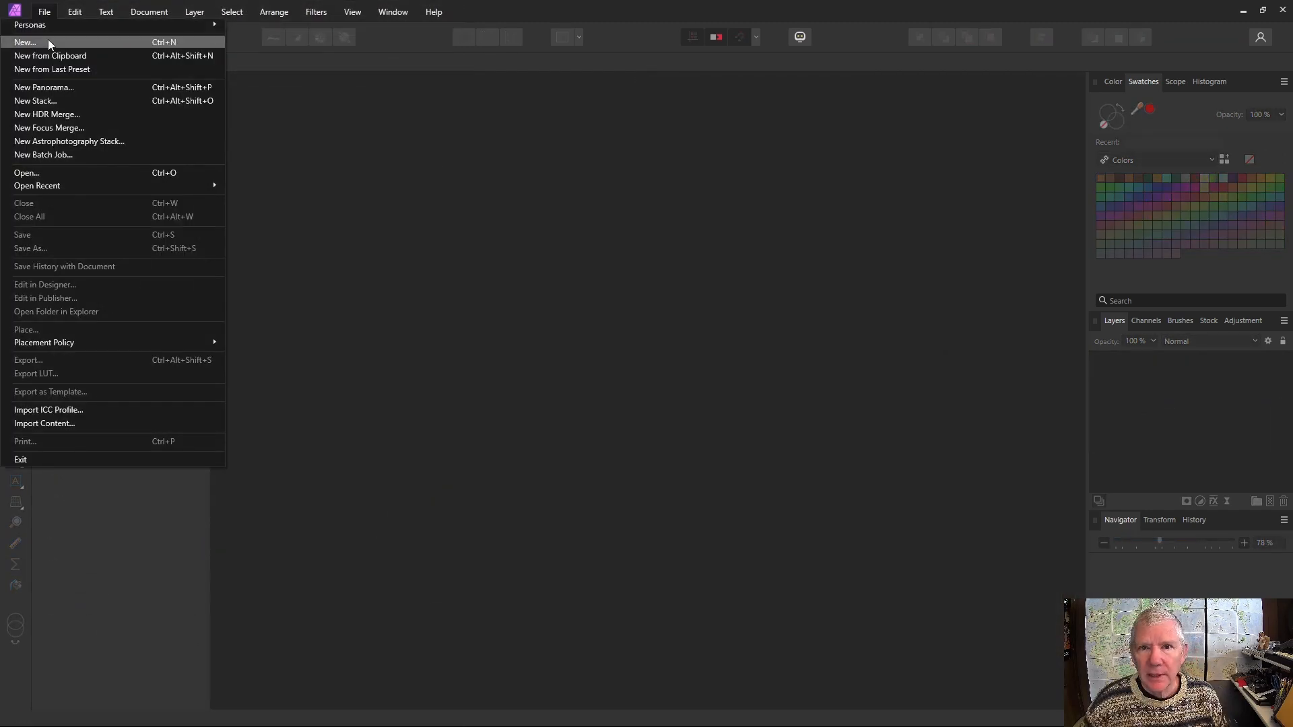
Create a new document 1024 px wide and 1024 px high from the XGA preset.
{"action": "left_click", "coordinate": [49, 44]}
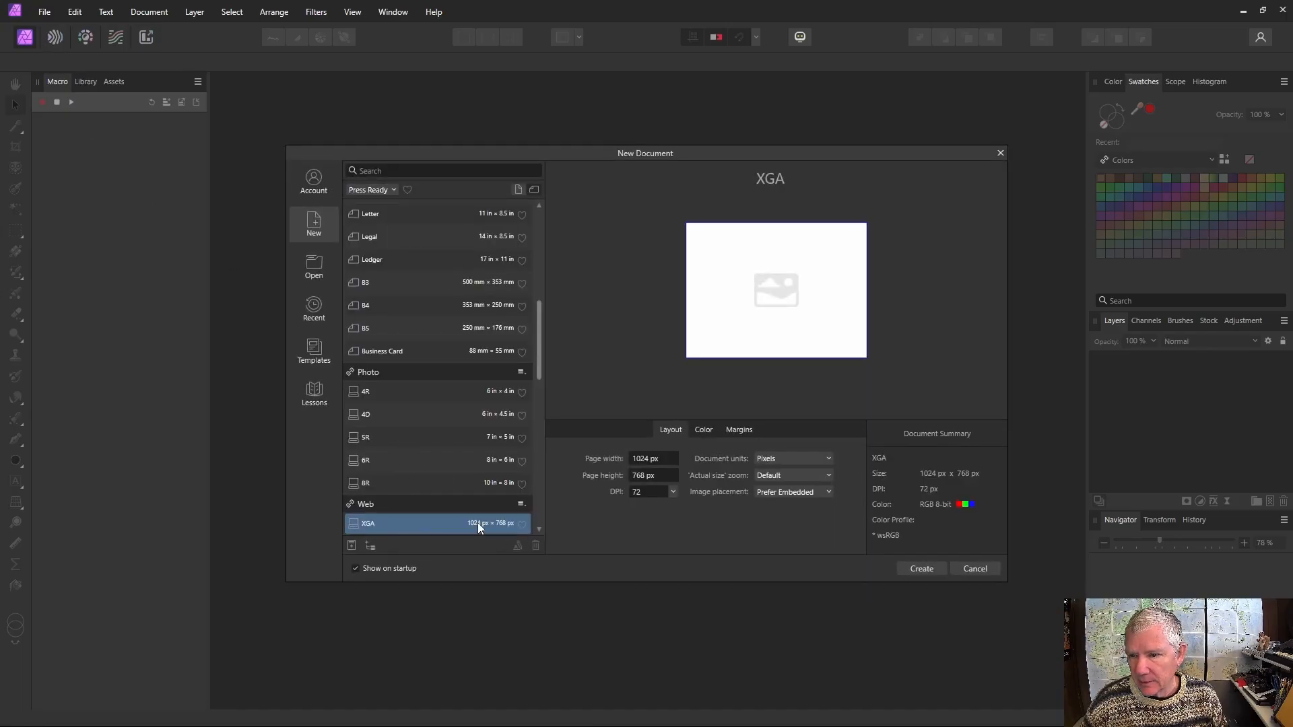
{"action": "left_click", "coordinate": [640, 476]}
{"action": "type", "text": "1024"}
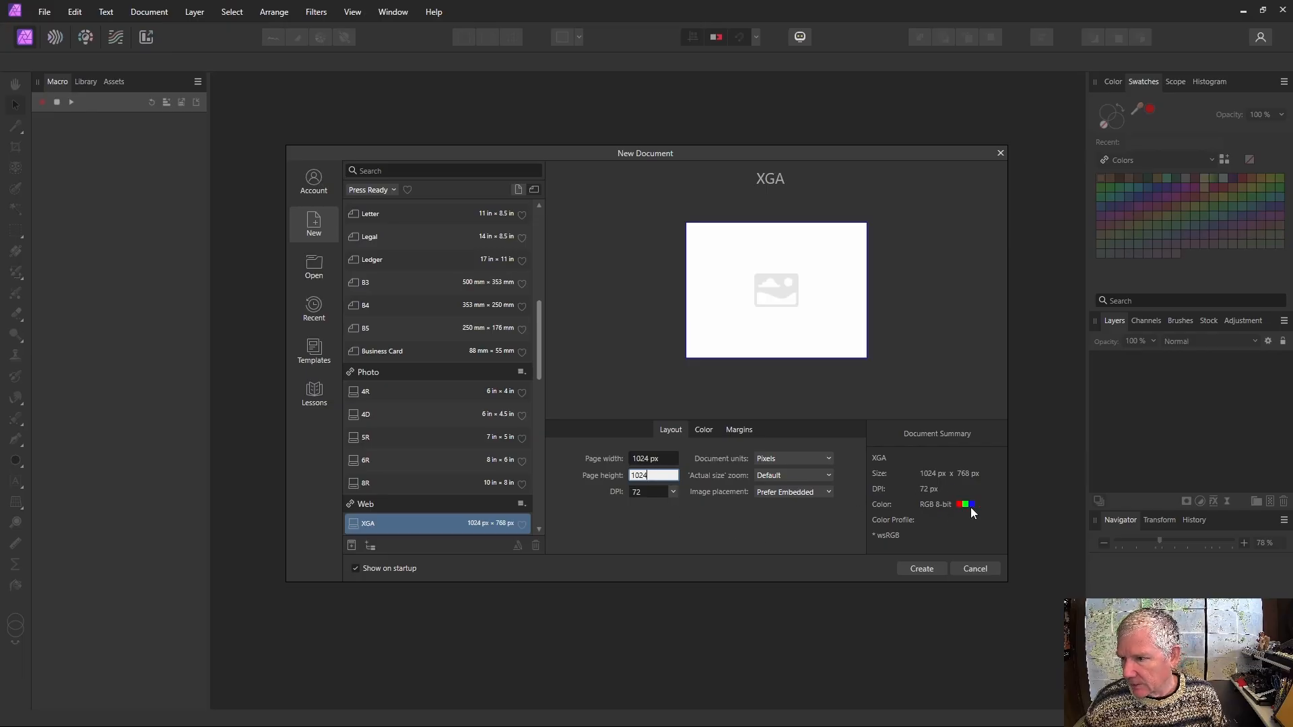
{"action": "left_click", "coordinate": [920, 568]}
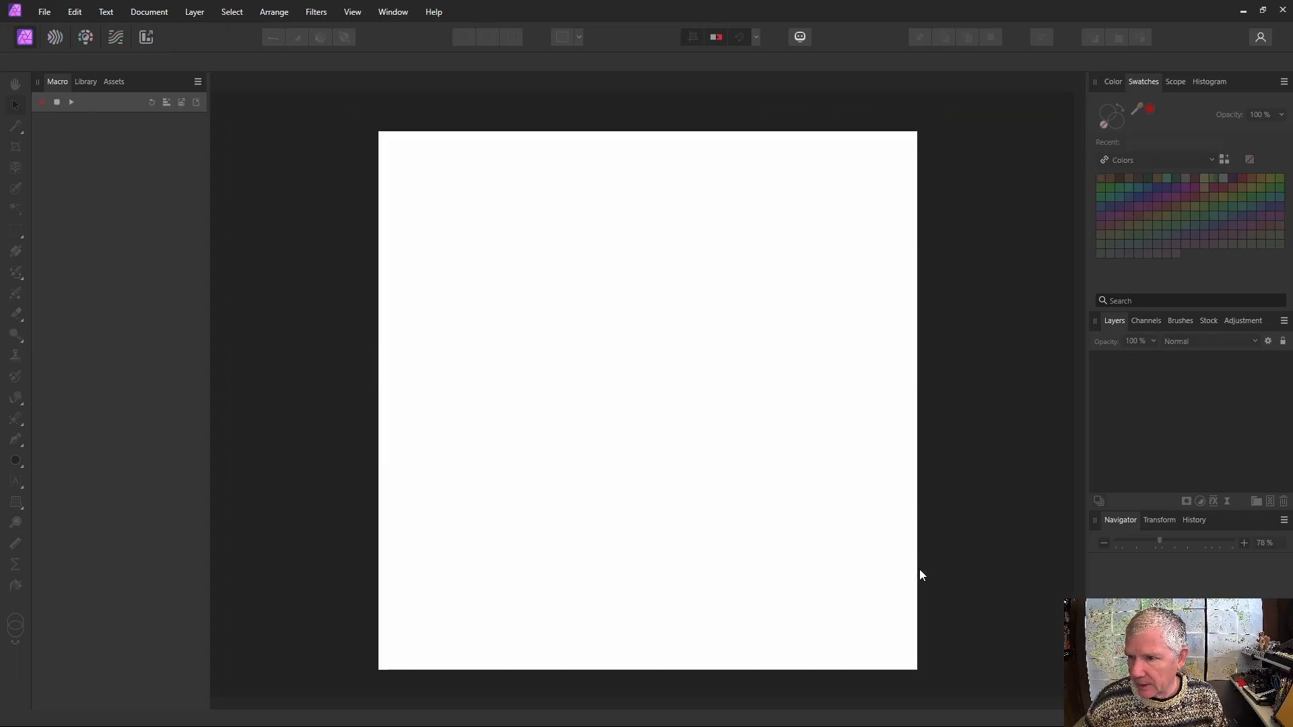
Flood-fill the canvas with black and add a live Procedural Texture filter to the pixel layer.
{"action": "left_click", "coordinate": [452, 516]}
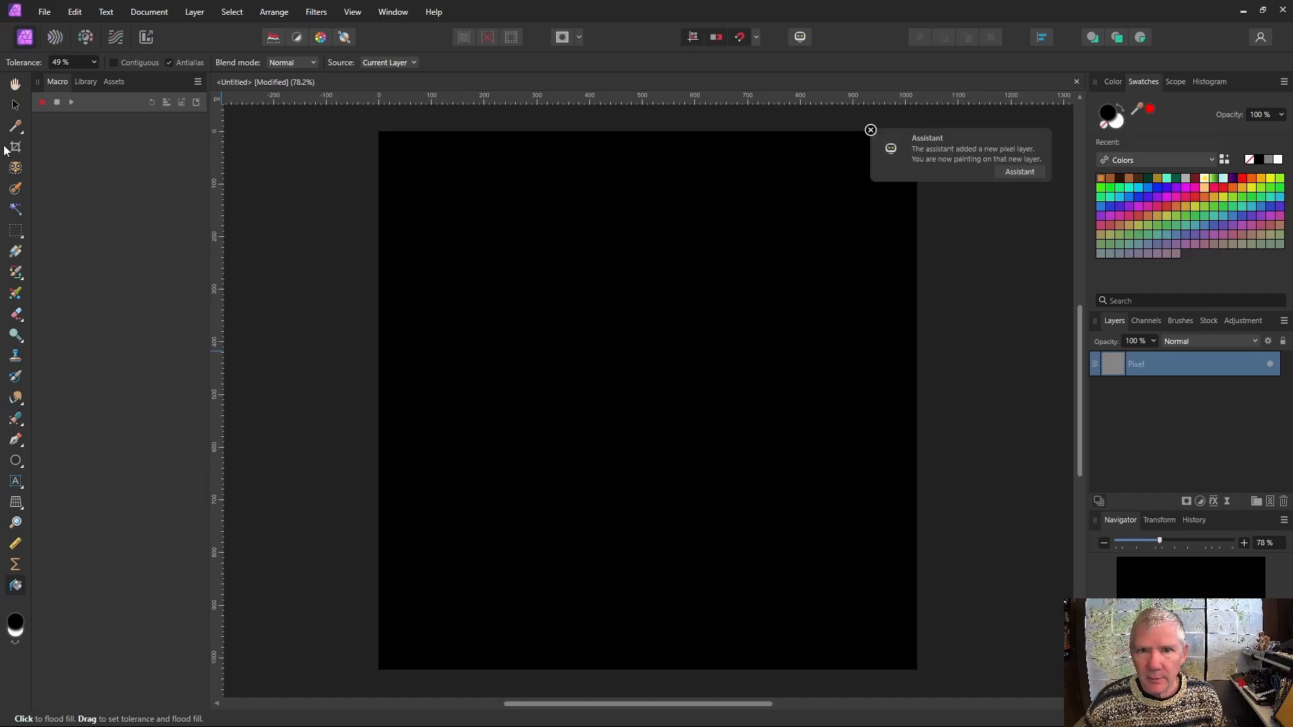
{"action": "left_click", "coordinate": [16, 105]}
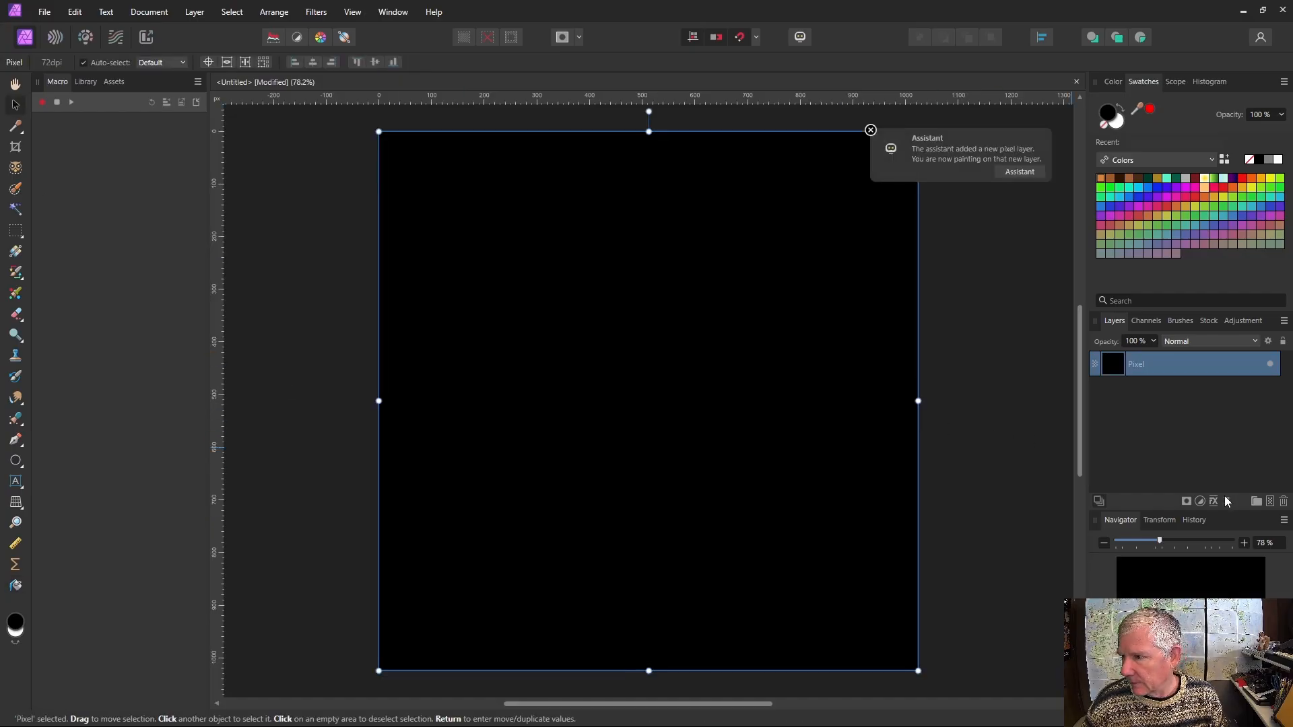
{"action": "left_click", "coordinate": [1228, 501]}
{"action": "left_click", "coordinate": [1164, 446]}
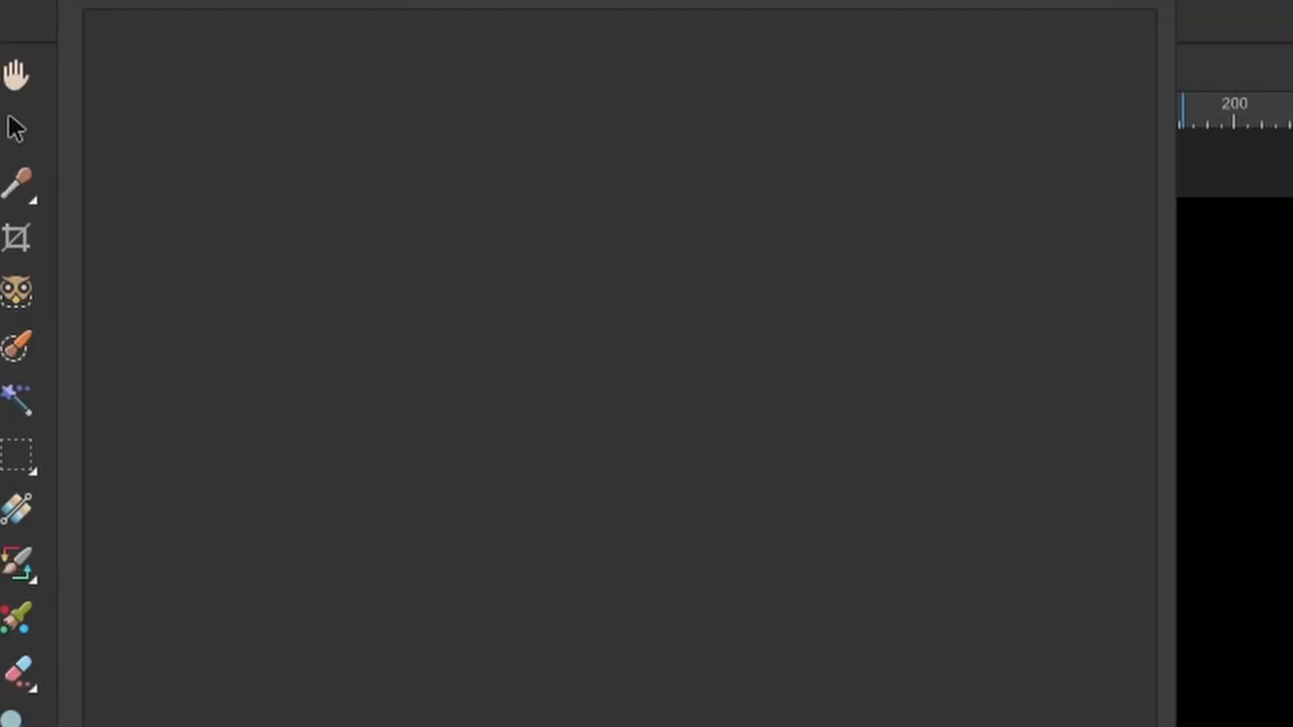
Add an equation to the procedural texture and apply it to the R, G and B channels.
{"action": "left_click", "coordinate": [108, 726]}
{"action": "left_click", "coordinate": [1036, 42]}
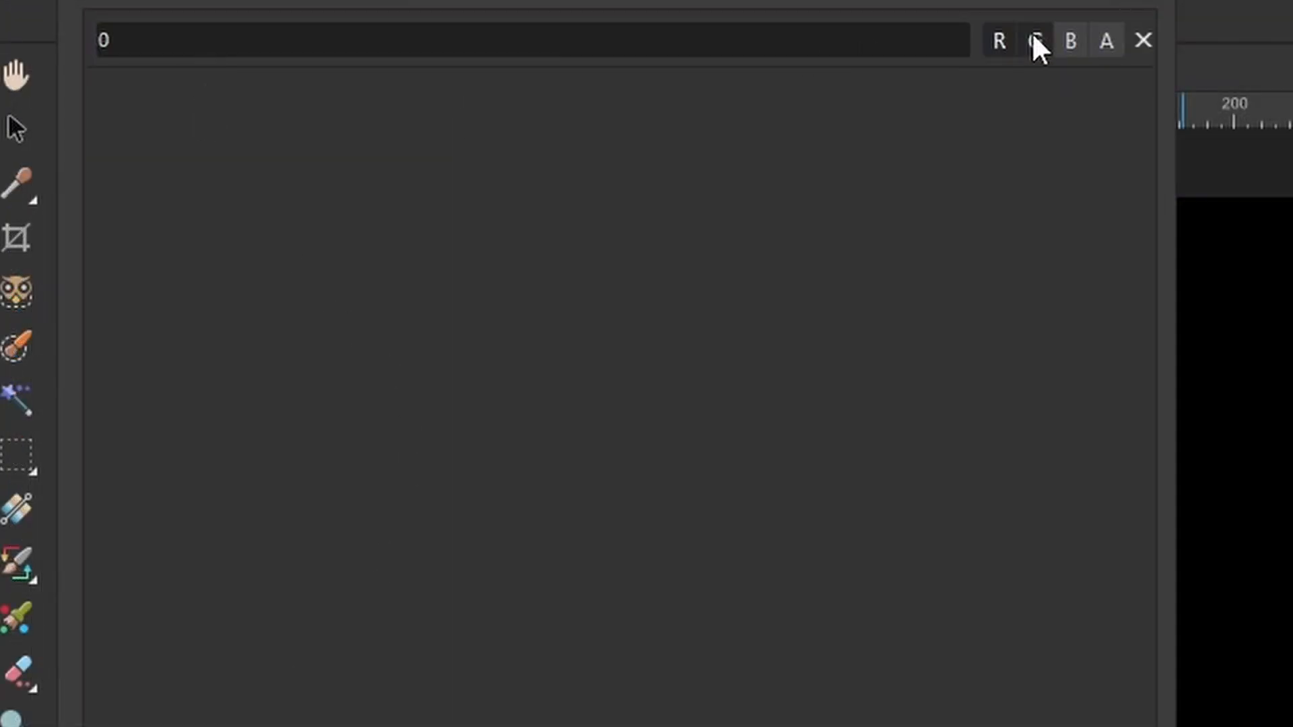
{"action": "left_click", "coordinate": [1069, 40]}
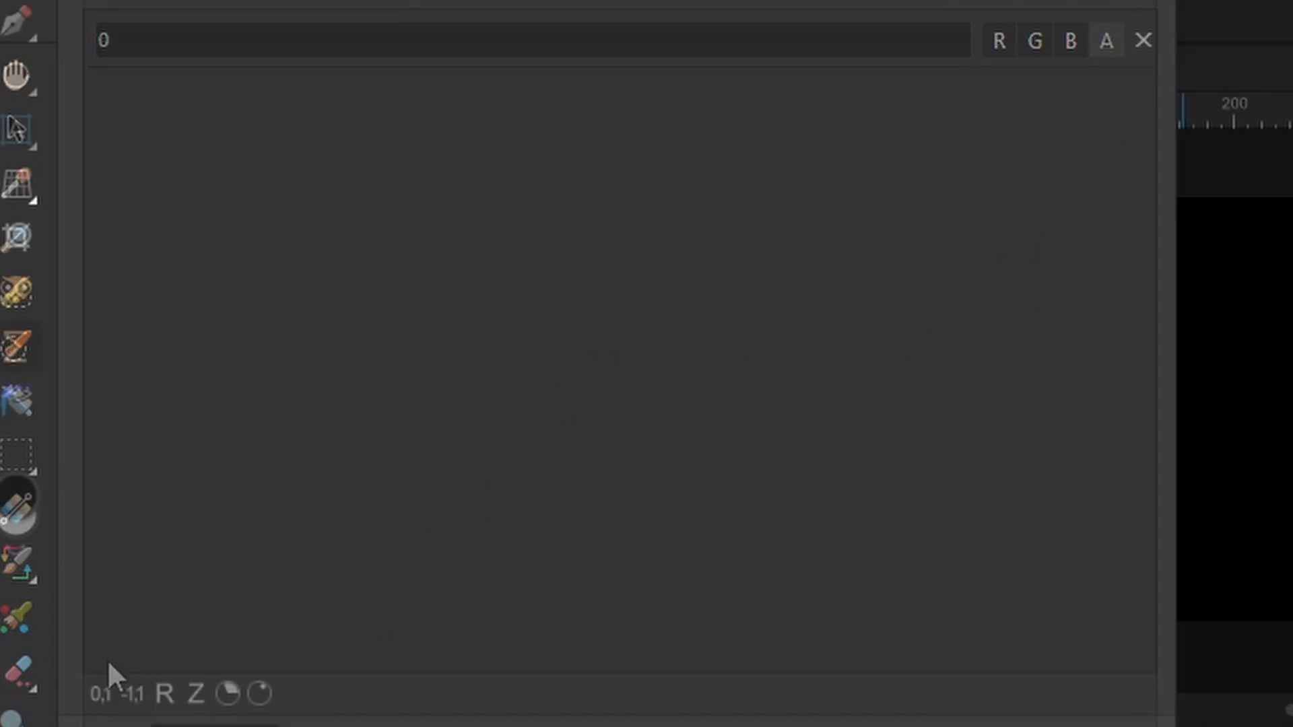
Add a real-number custom input a, describe it as Scale and set it to 15.
{"action": "left_click", "coordinate": [163, 688]}
{"action": "left_click", "coordinate": [291, 29]}
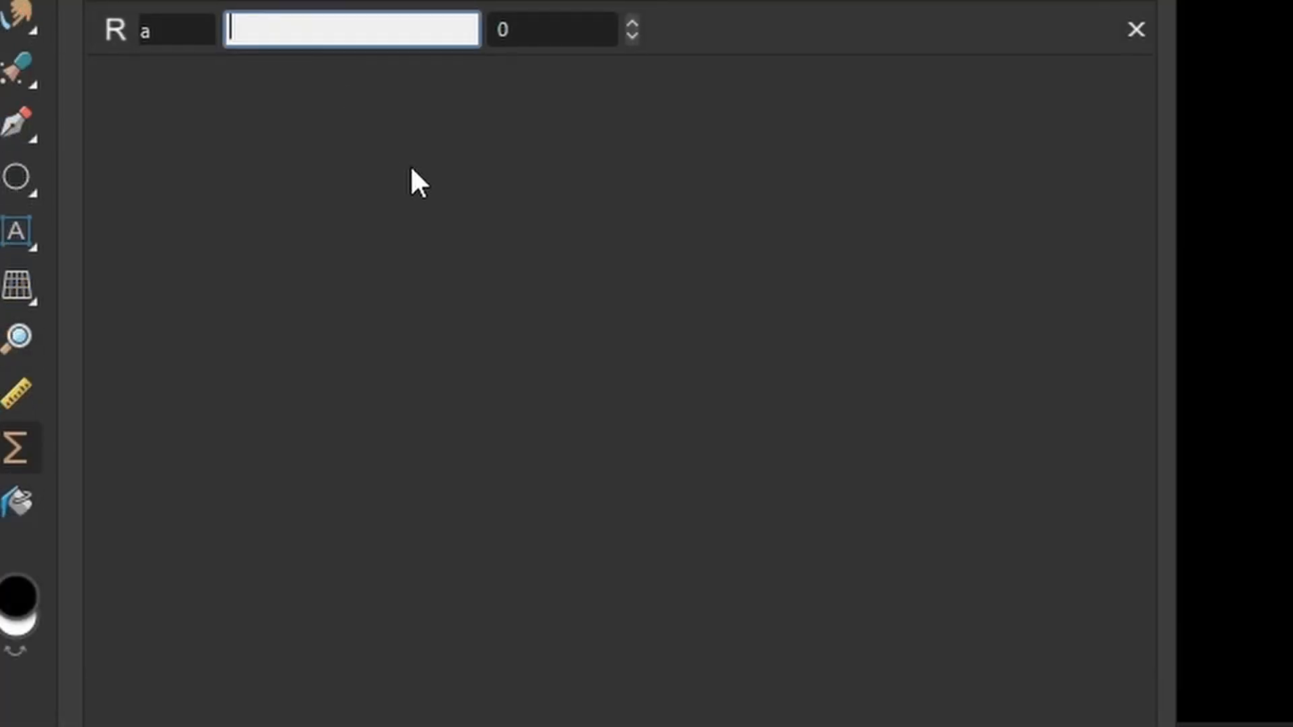
{"action": "type", "text": "scale"}
{"action": "left_click", "coordinate": [525, 35]}
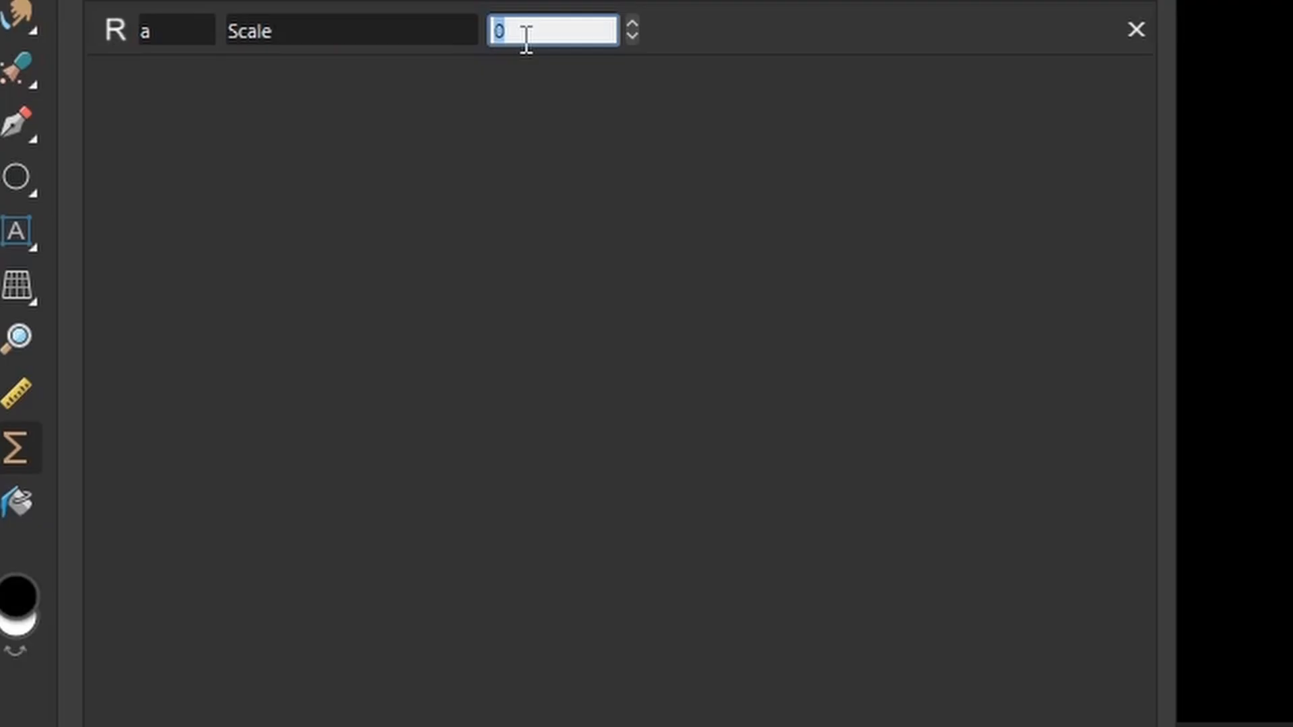
{"action": "type", "text": "15"}
{"action": "key", "text": "Return"}
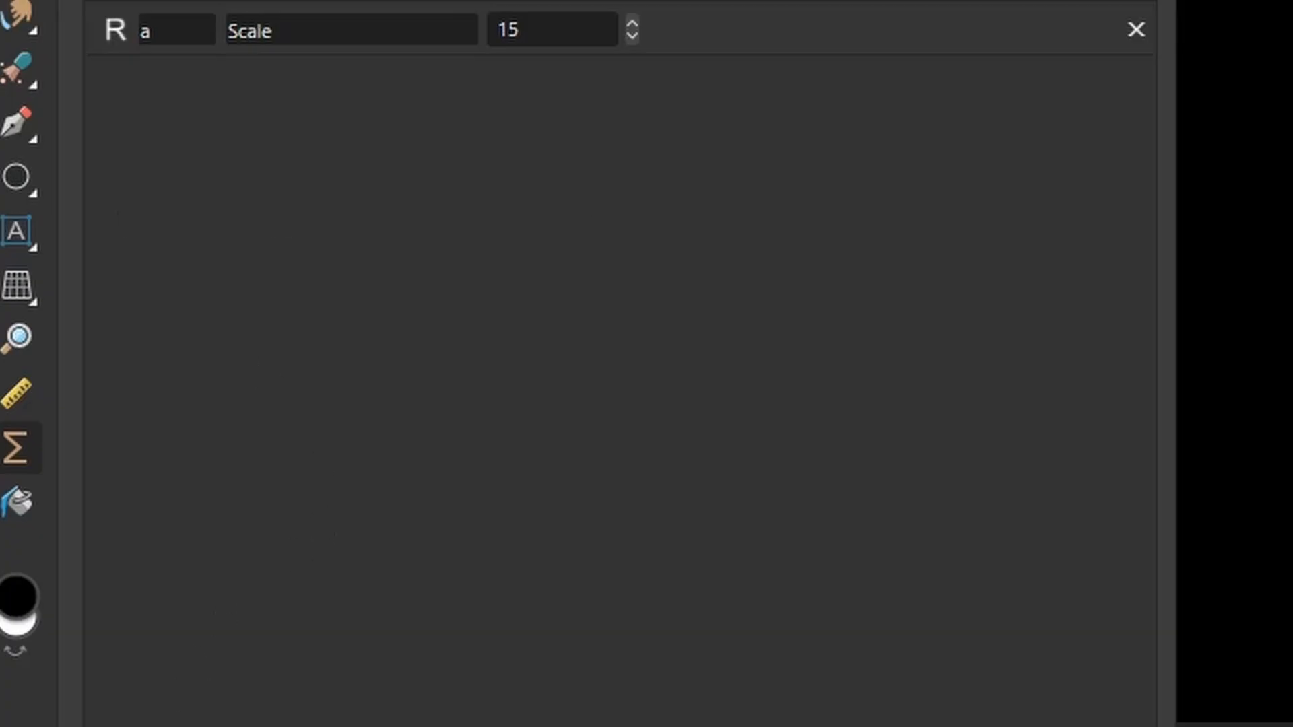
Add a 0-to-1 custom input named sx, describe it as Stretch and set it to about half.
{"action": "left_click", "coordinate": [163, 101]}
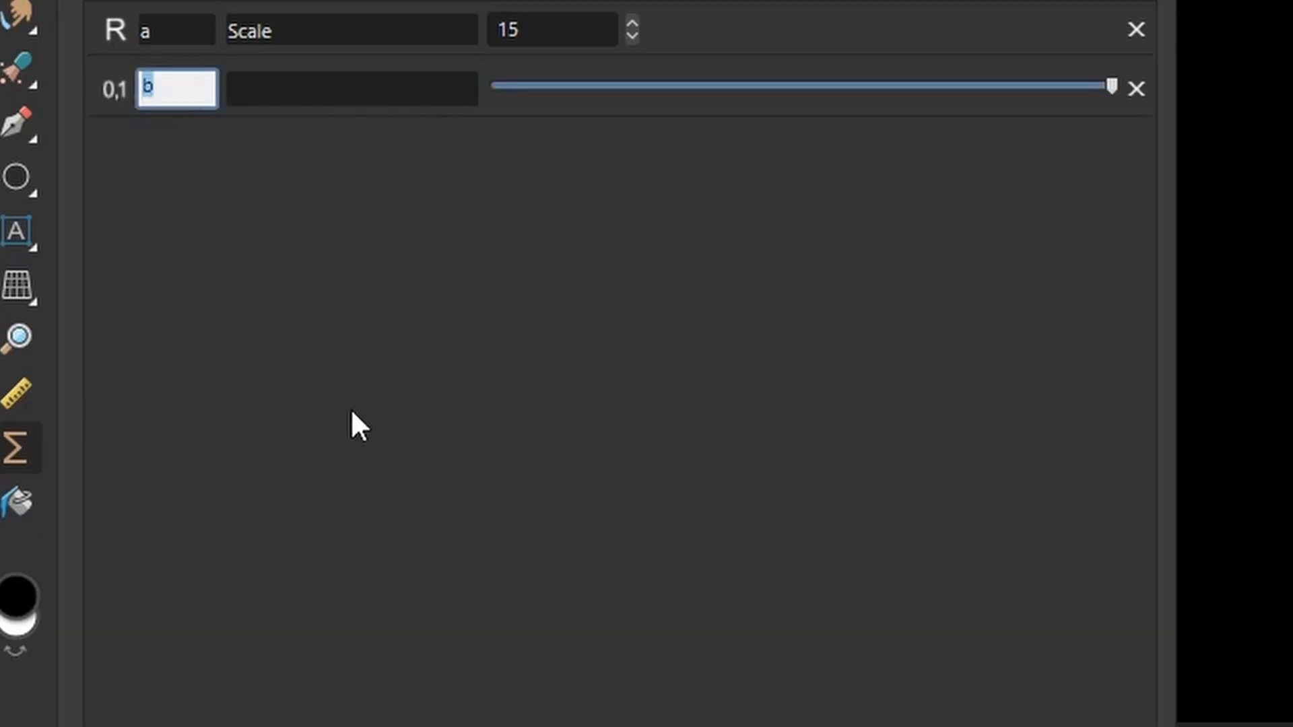
{"action": "type", "text": "sx"}
{"action": "left_click", "coordinate": [268, 94]}
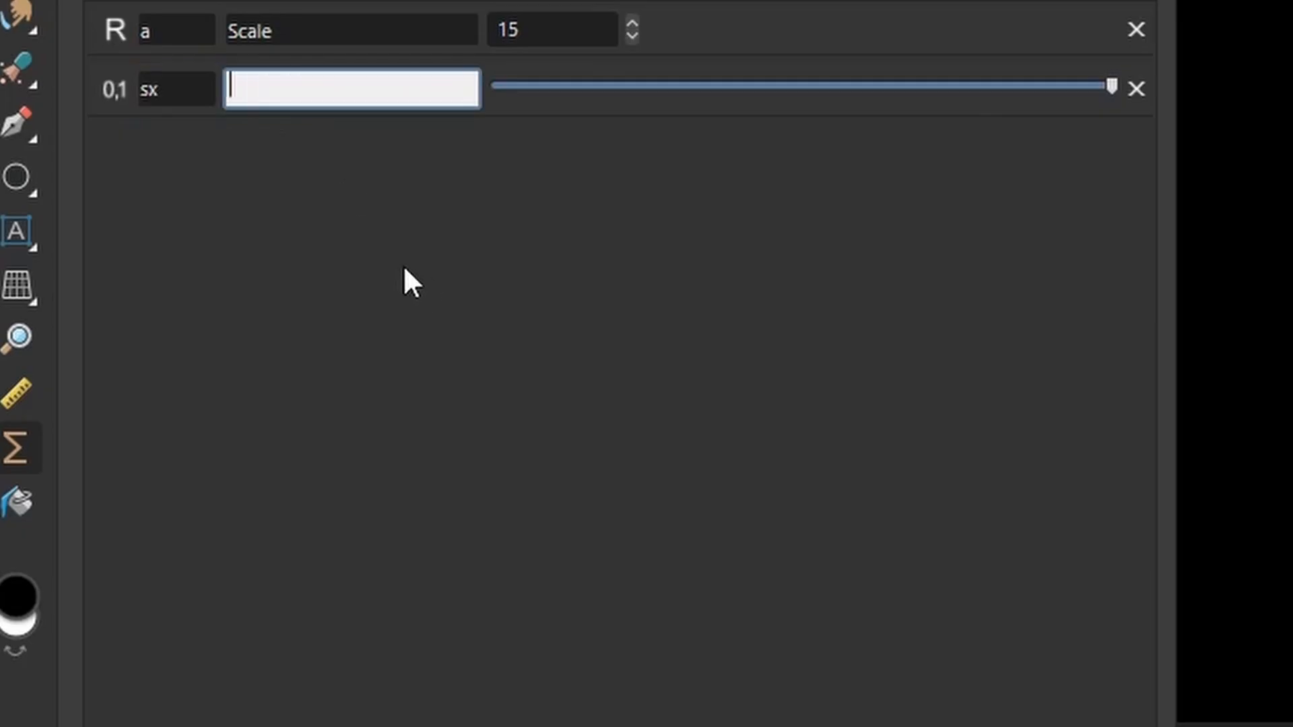
{"action": "type", "text": "stretch"}
{"action": "key", "text": "Return"}
{"action": "left_click_drag", "start_coordinate": [1113, 85], "coordinate": [808, 135]}
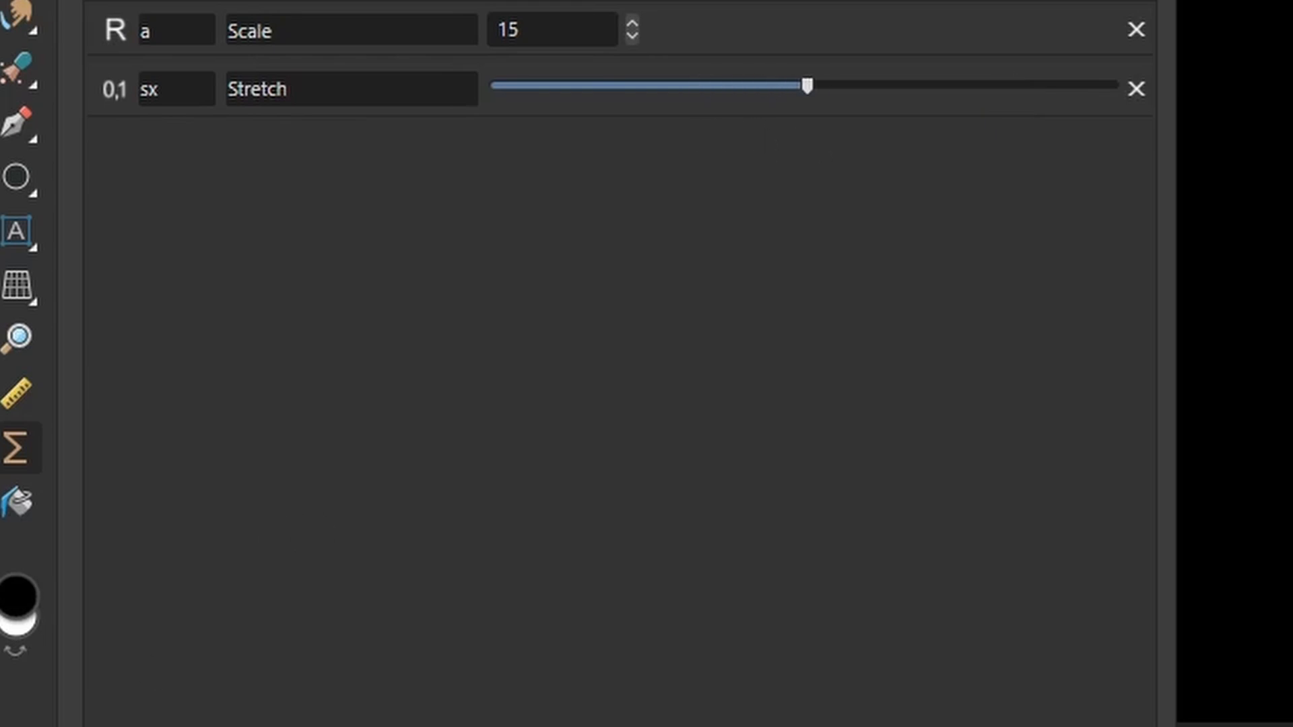
Add an angle custom input named th, describe it as Angle and set it to 90°.
{"action": "left_click", "coordinate": [227, 691]}
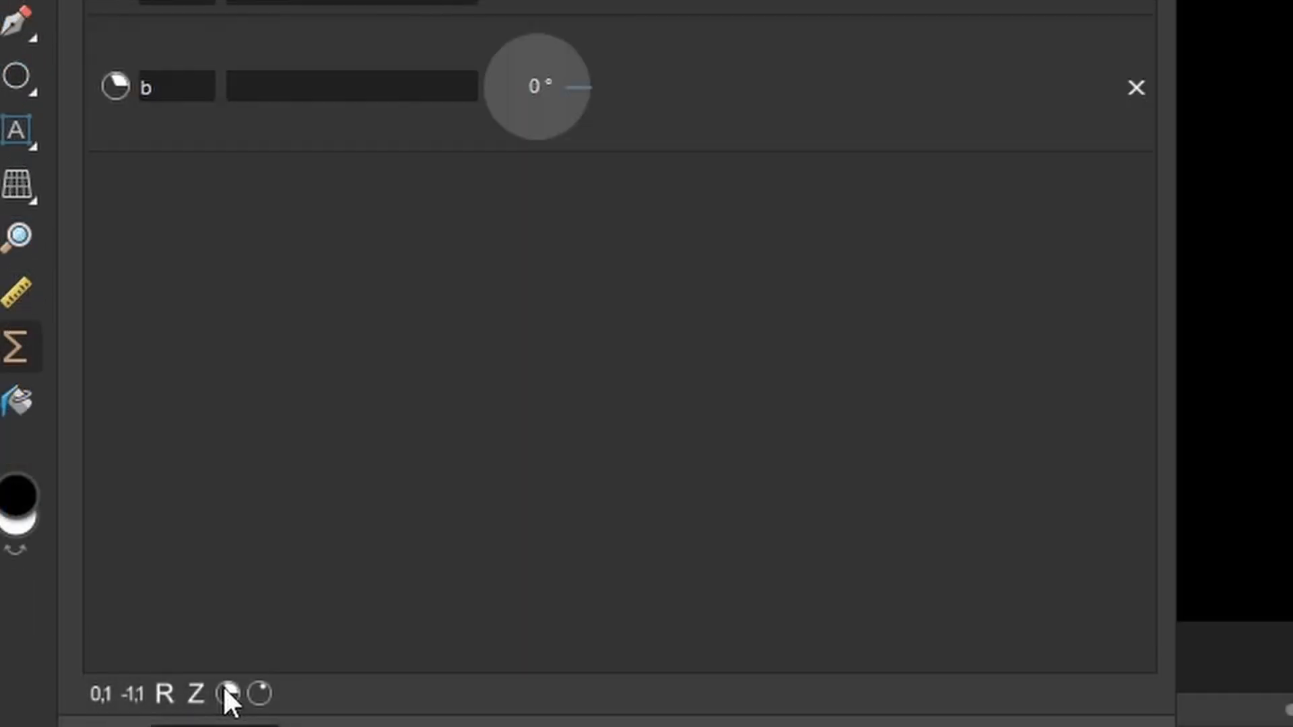
{"action": "left_click", "coordinate": [198, 79]}
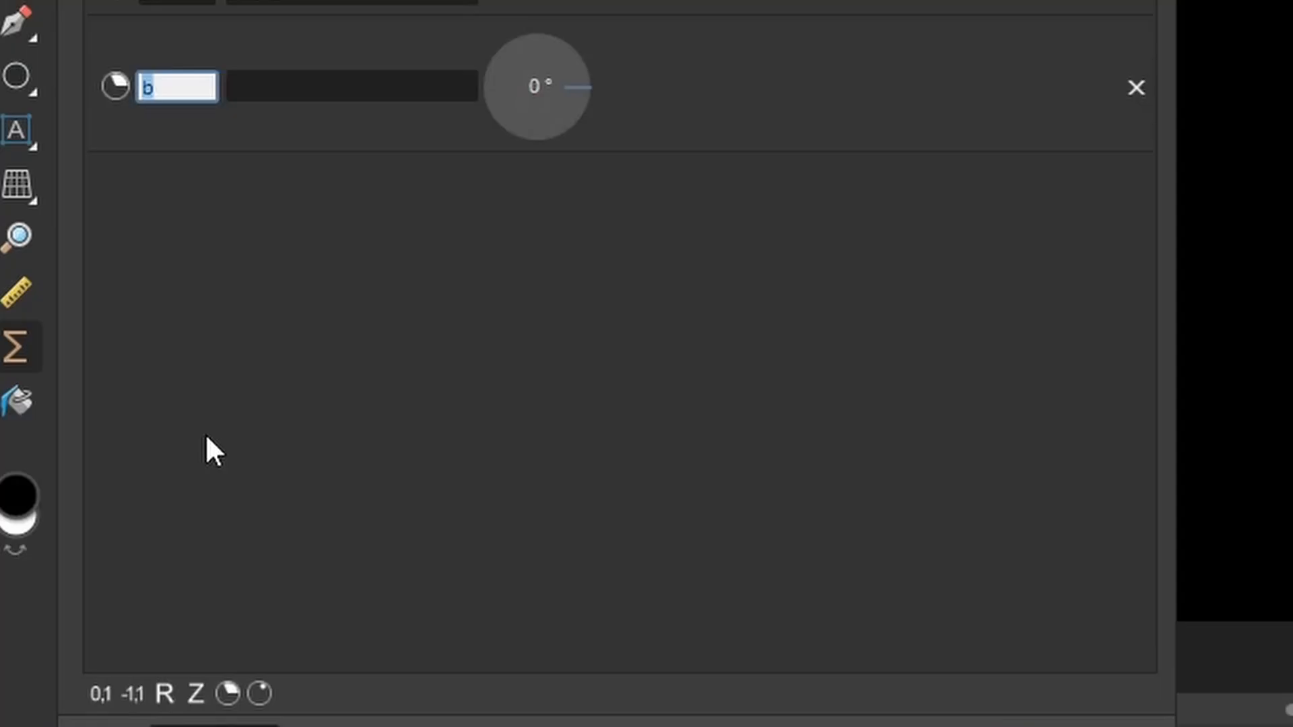
{"action": "type", "text": "th"}
{"action": "left_click", "coordinate": [277, 89]}
{"action": "type", "text": "An"}
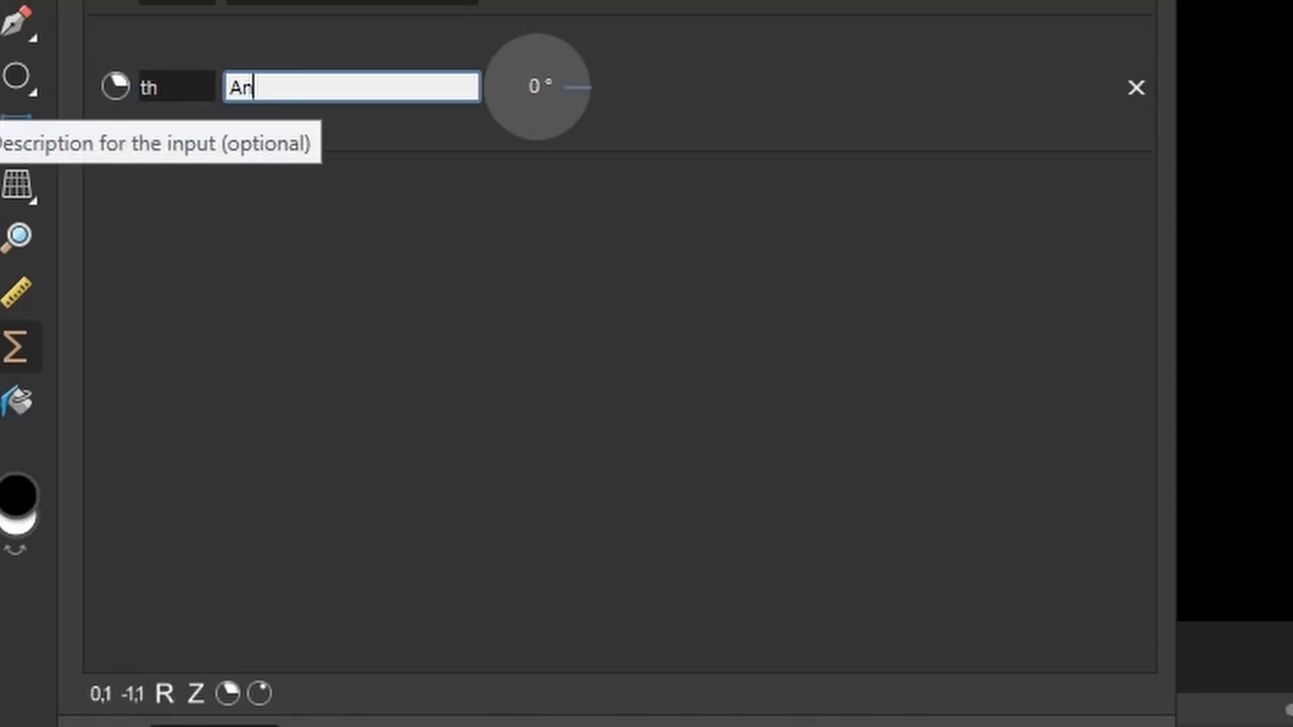
{"action": "type", "text": "gle"}
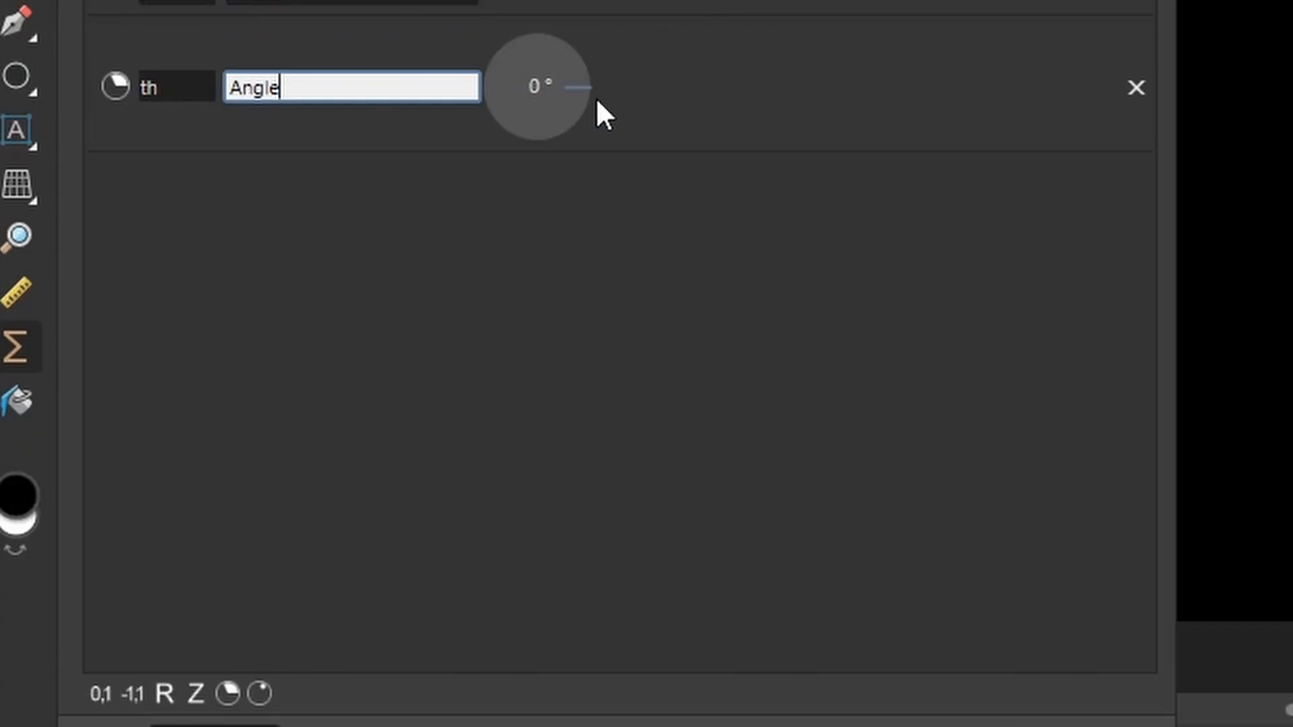
{"action": "left_click_drag", "start_coordinate": [596, 98], "coordinate": [573, 70]}
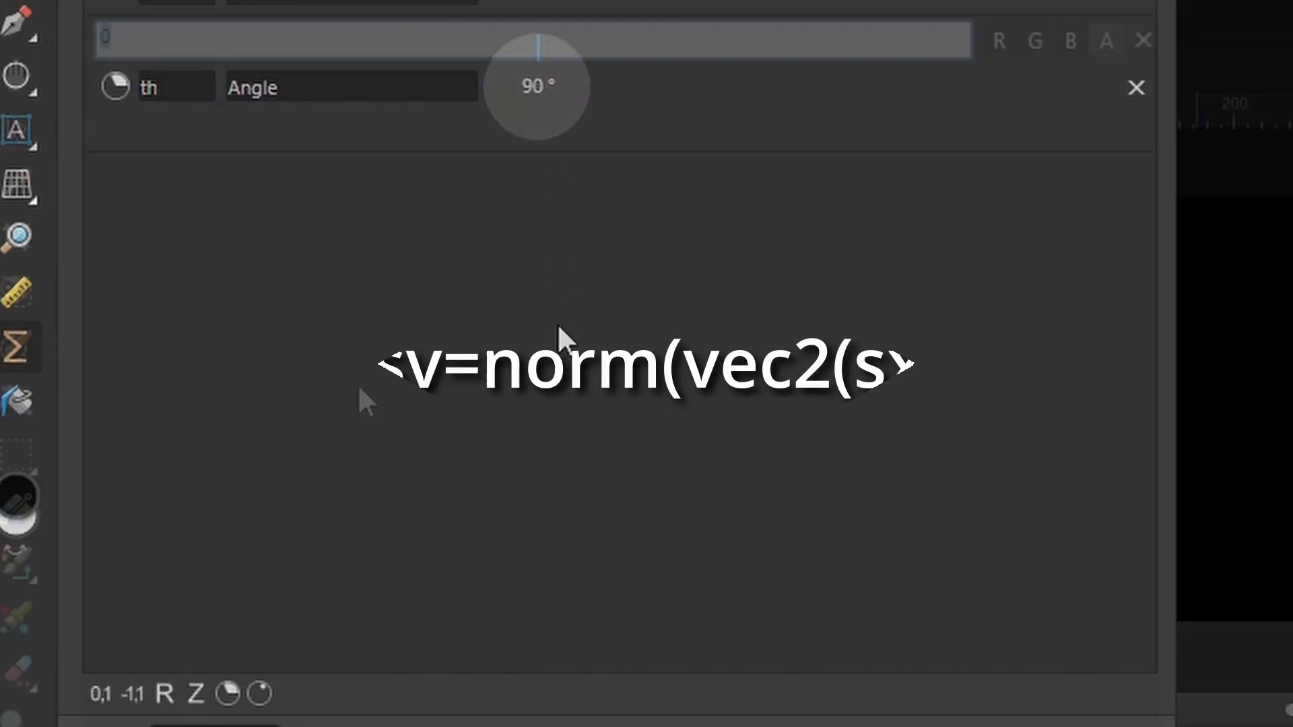
Define the stretch vector in the equation as var sv=norm(vec2(sx,1));.
{"action": "type", "text": "var "}
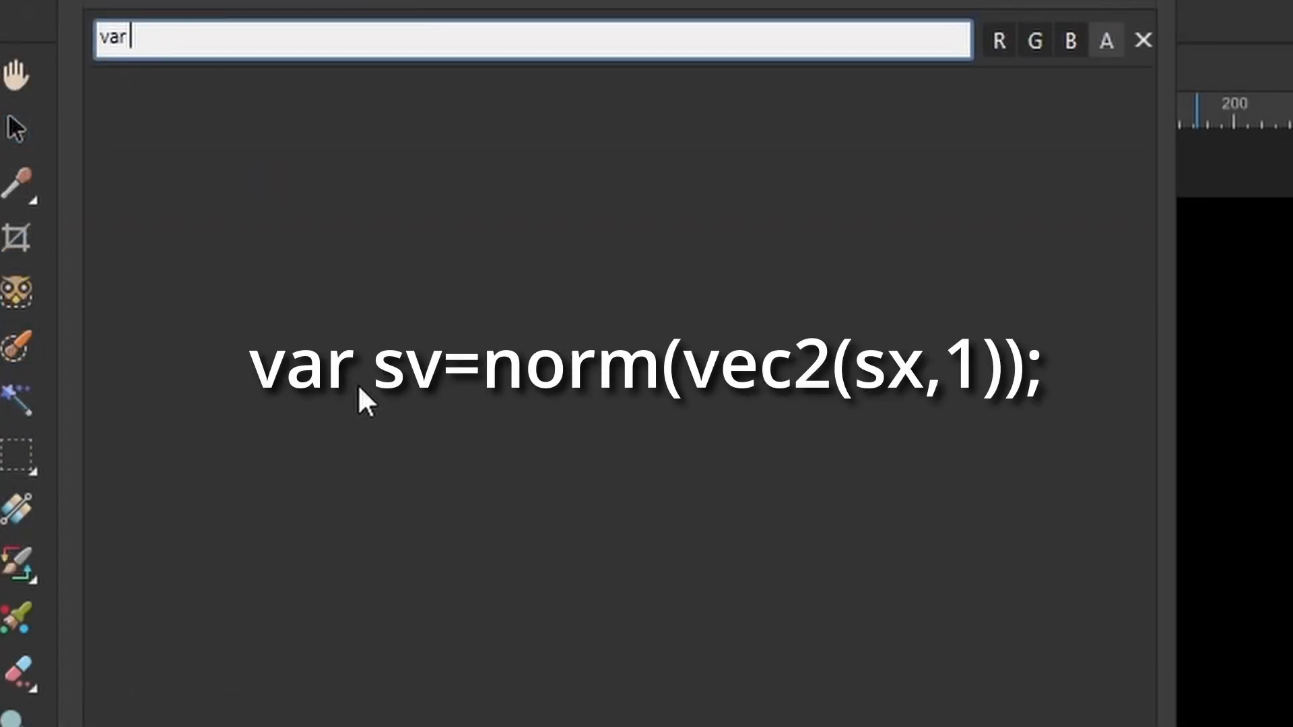
{"action": "type", "text": "sv=vec2("}
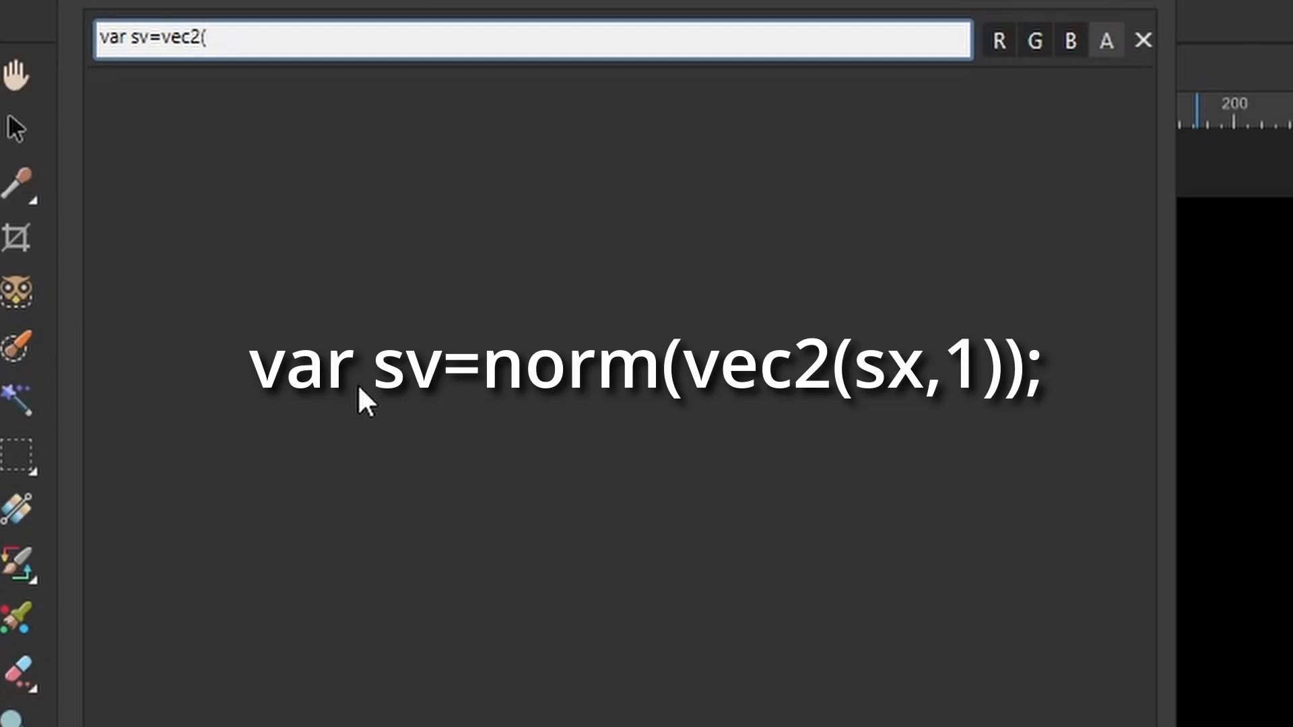
{"action": "type", "text": "sx,1)"}
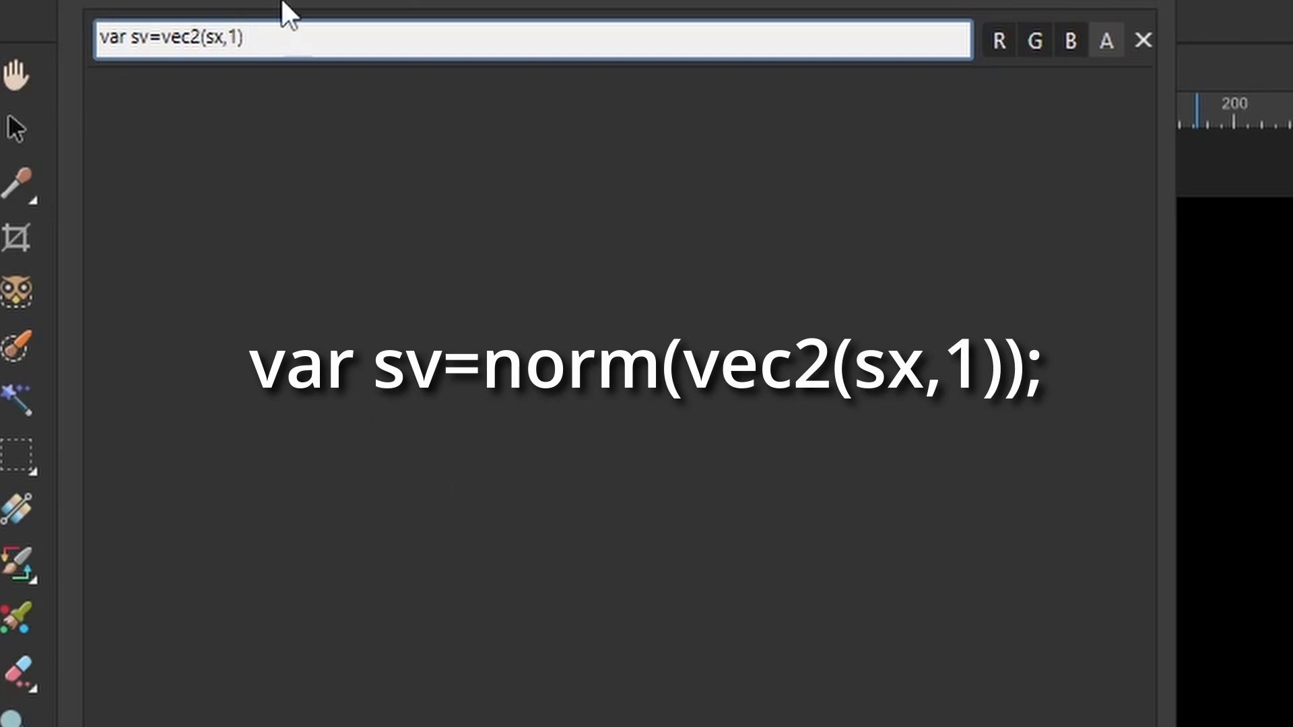
{"action": "left_click", "coordinate": [162, 37]}
{"action": "type", "text": "norm("}
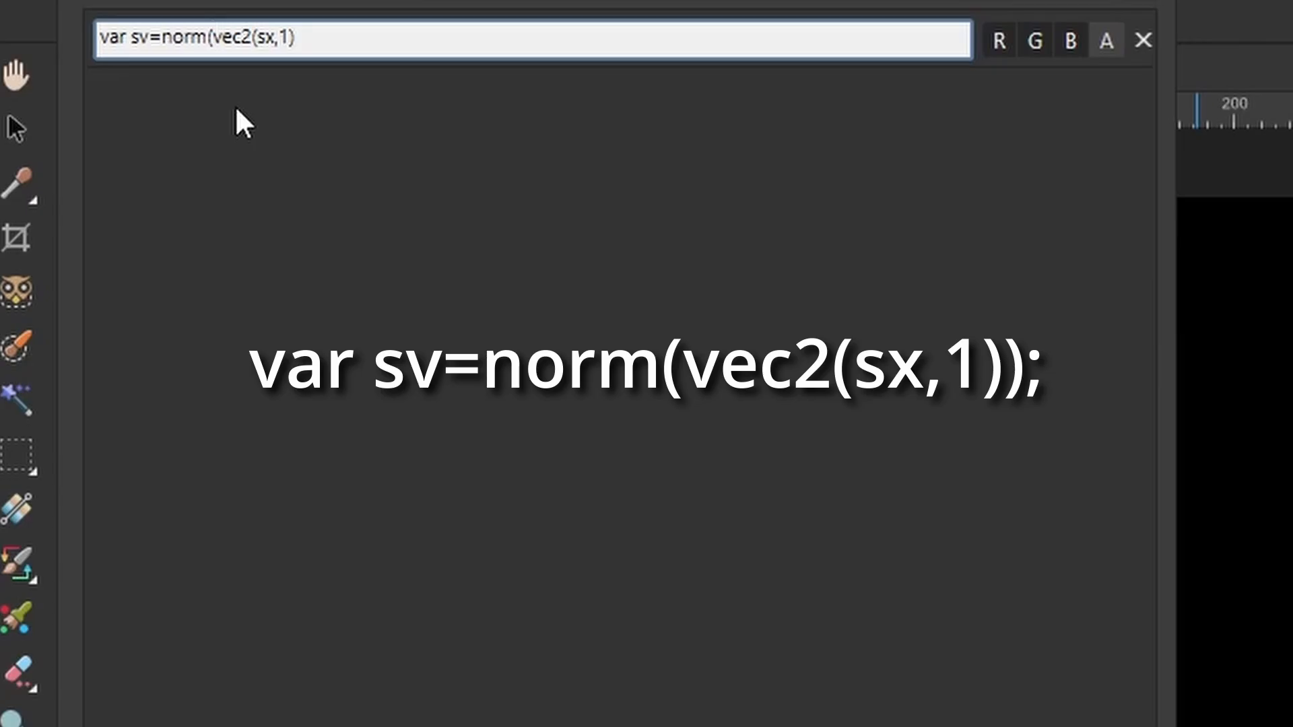
{"action": "left_click", "coordinate": [320, 48]}
{"action": "type", "text": ")"}
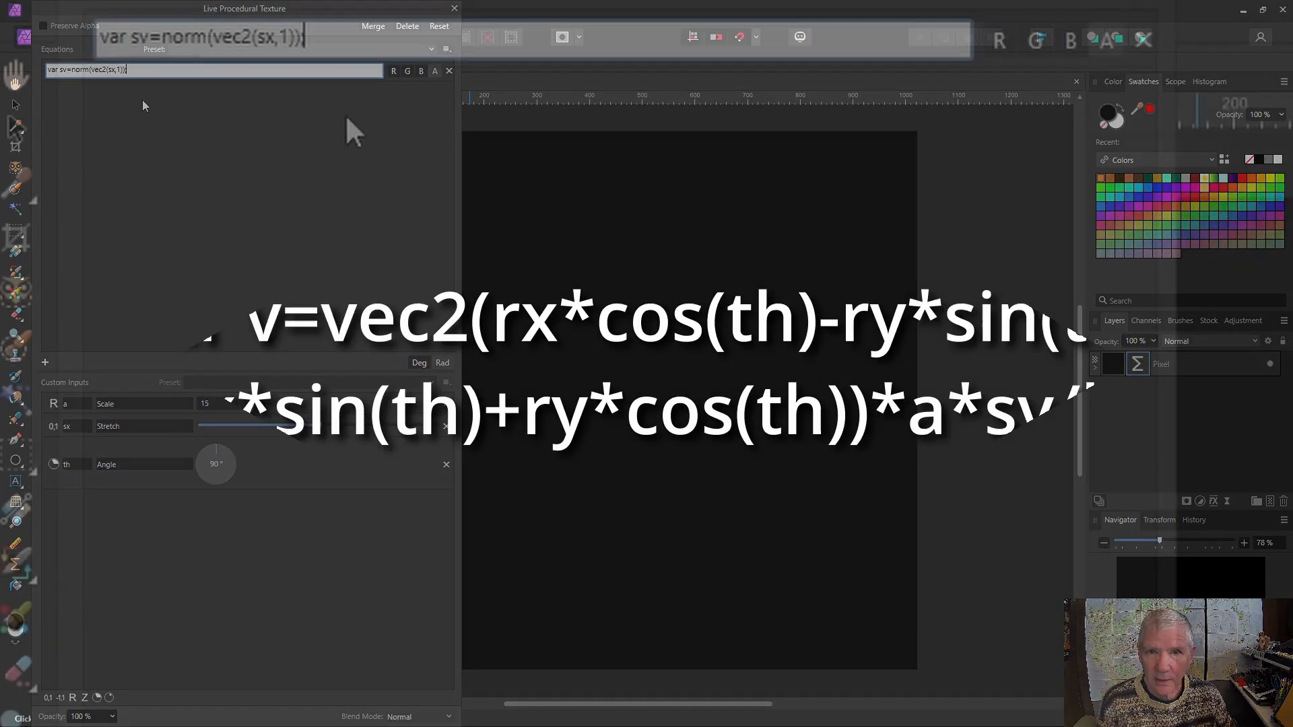
{"action": "type", "text": ";"}
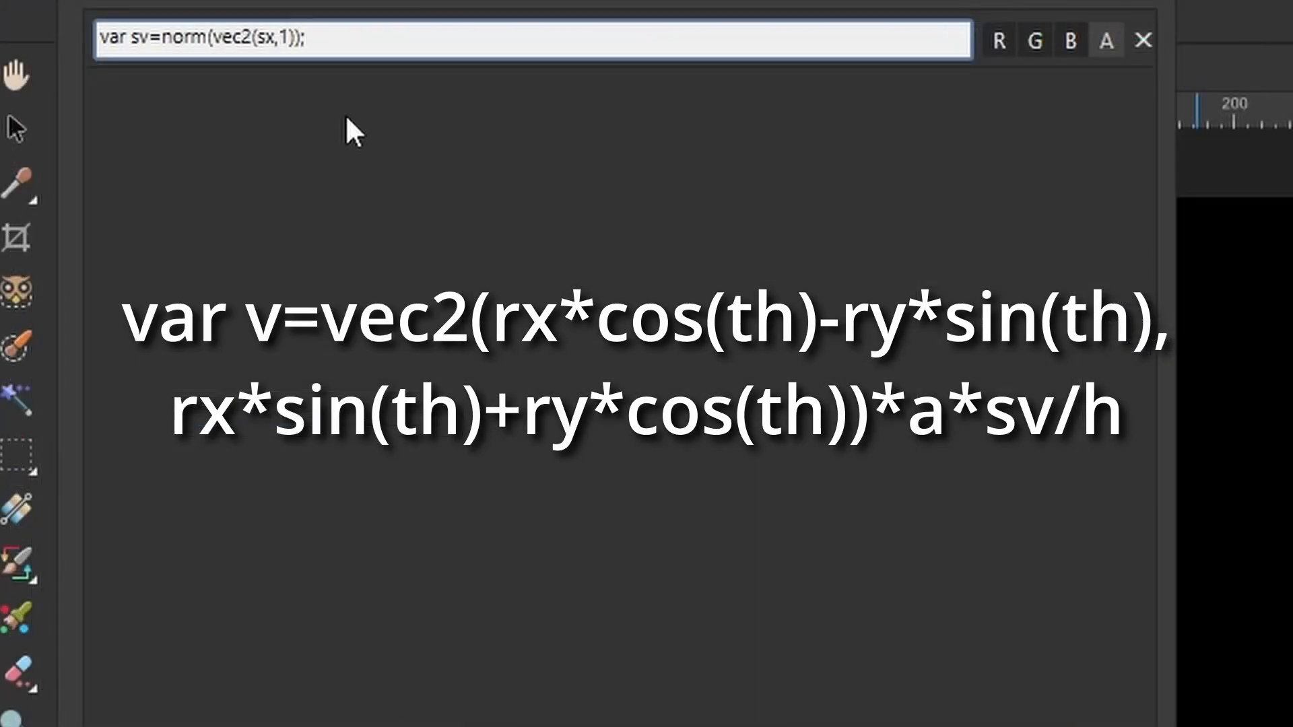
Append the rotated, scaled coordinate vector var v=vec2(rx*cos(th)-ry*sin(th),rx*sin(th)+ry*cos(th))*a*sv/h to the equation.
{"action": "type", "text": " var v=vec2(rx"}
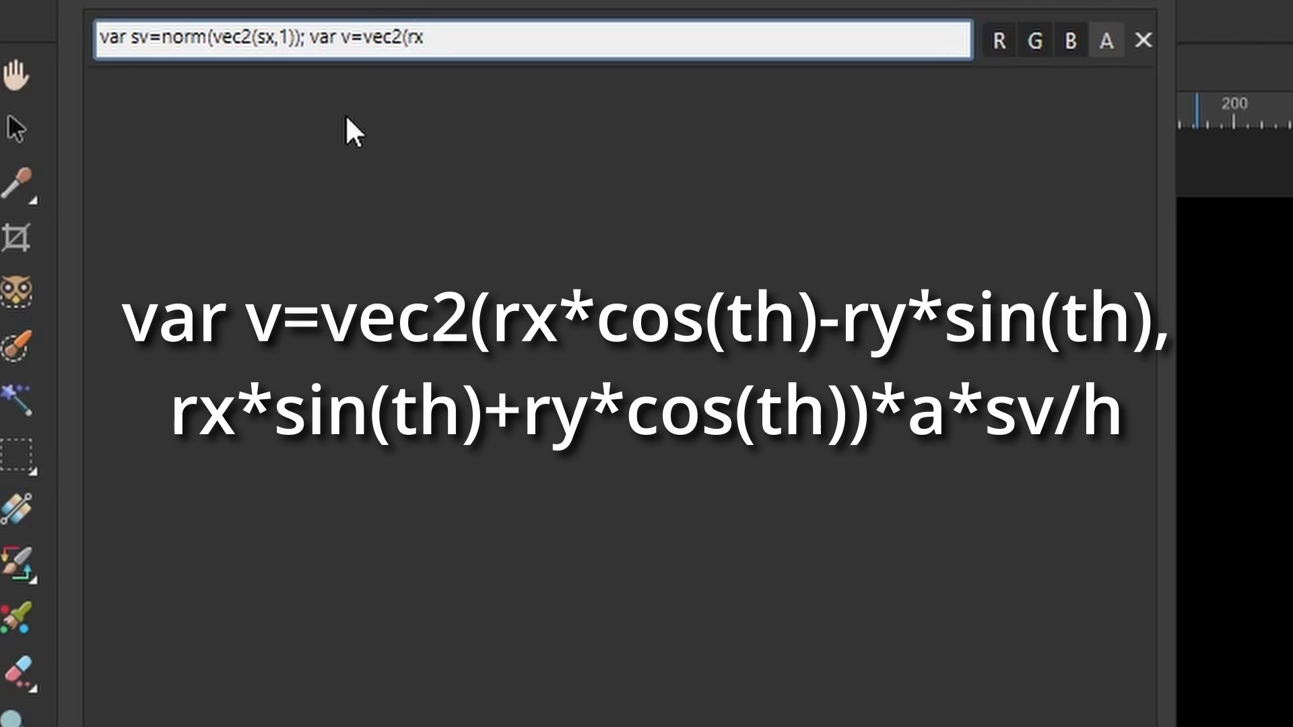
{"action": "type", "text": "*"}
{"action": "type", "text": "cso"}
{"action": "key", "text": "BackSpace"}
{"action": "key", "text": "BackSpace"}
{"action": "type", "text": "os(th)-"}
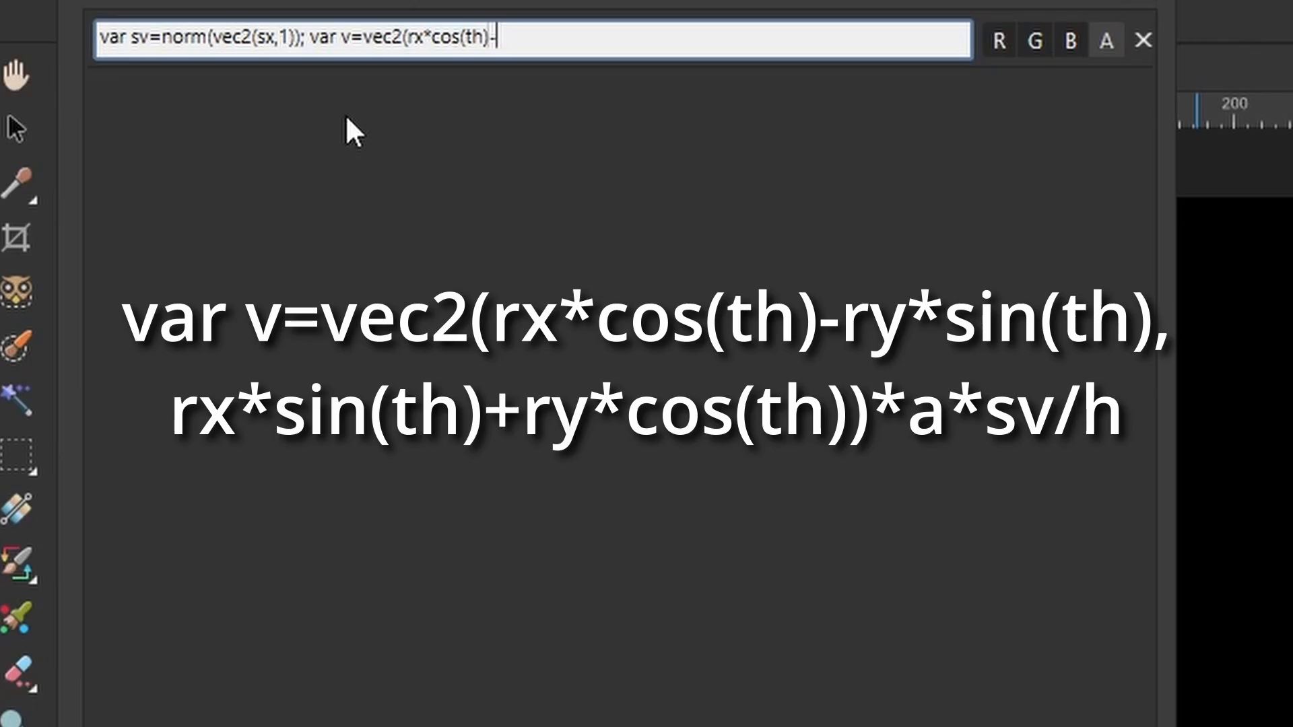
{"action": "type", "text": "ry*sin(th),"}
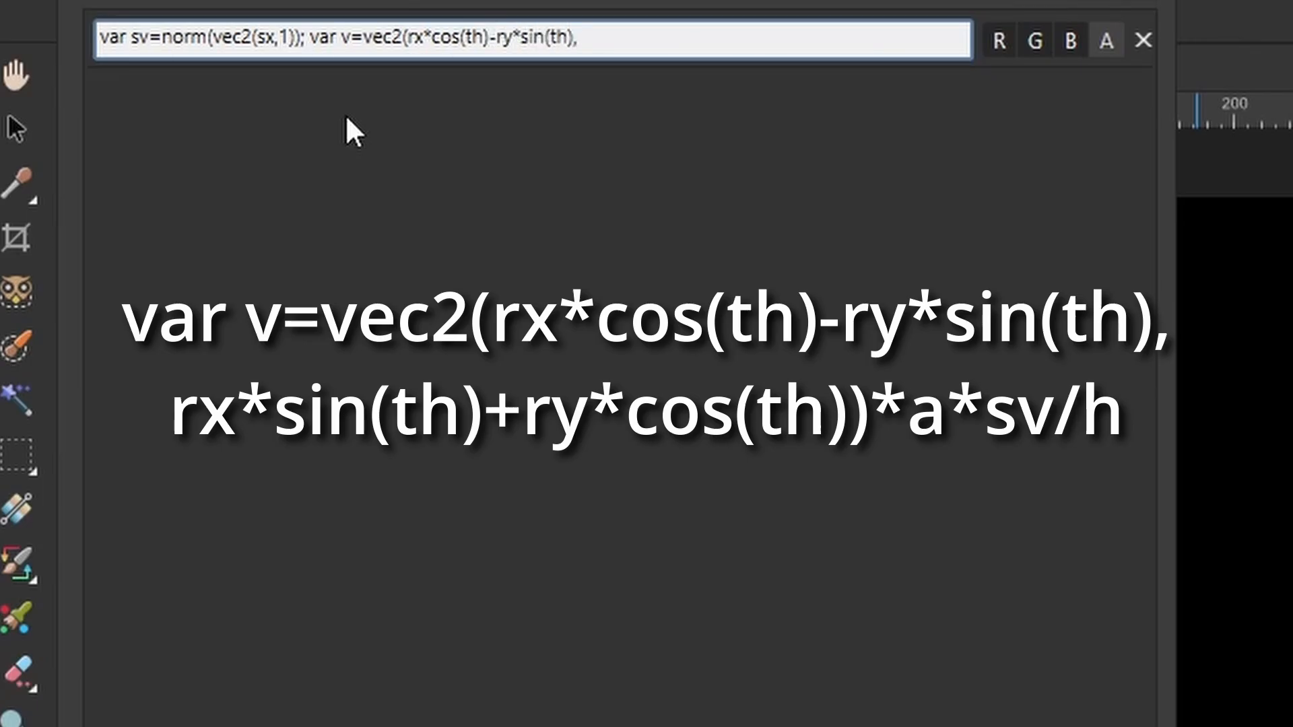
{"action": "type", "text": "rx*sin(th)+ry"}
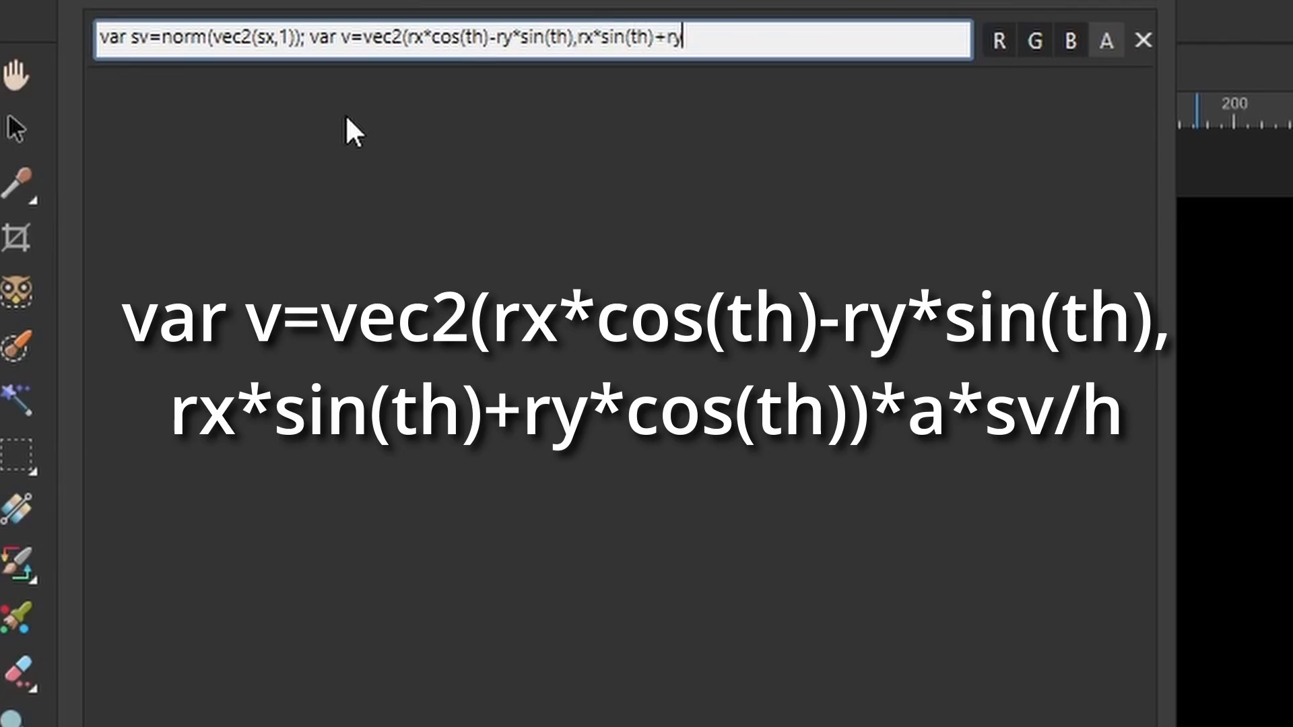
{"action": "type", "text": "*cos(th))*"}
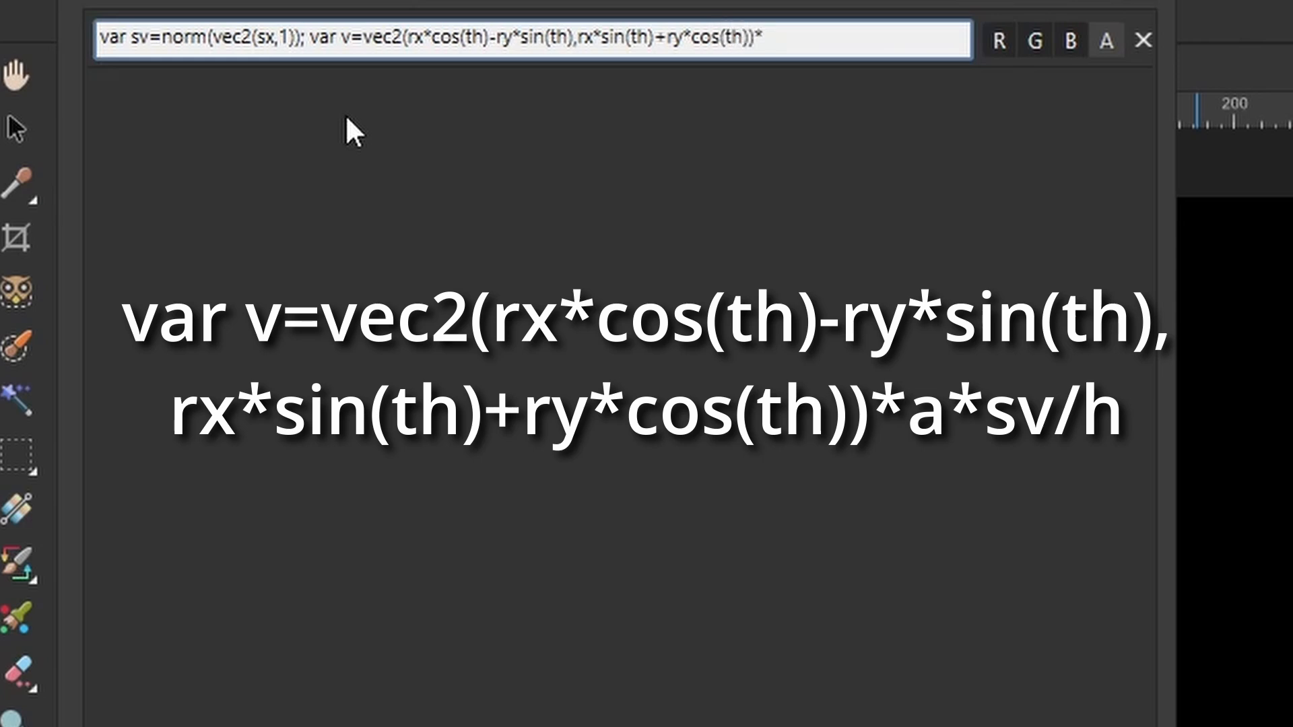
{"action": "type", "text": "a*sv/h"}
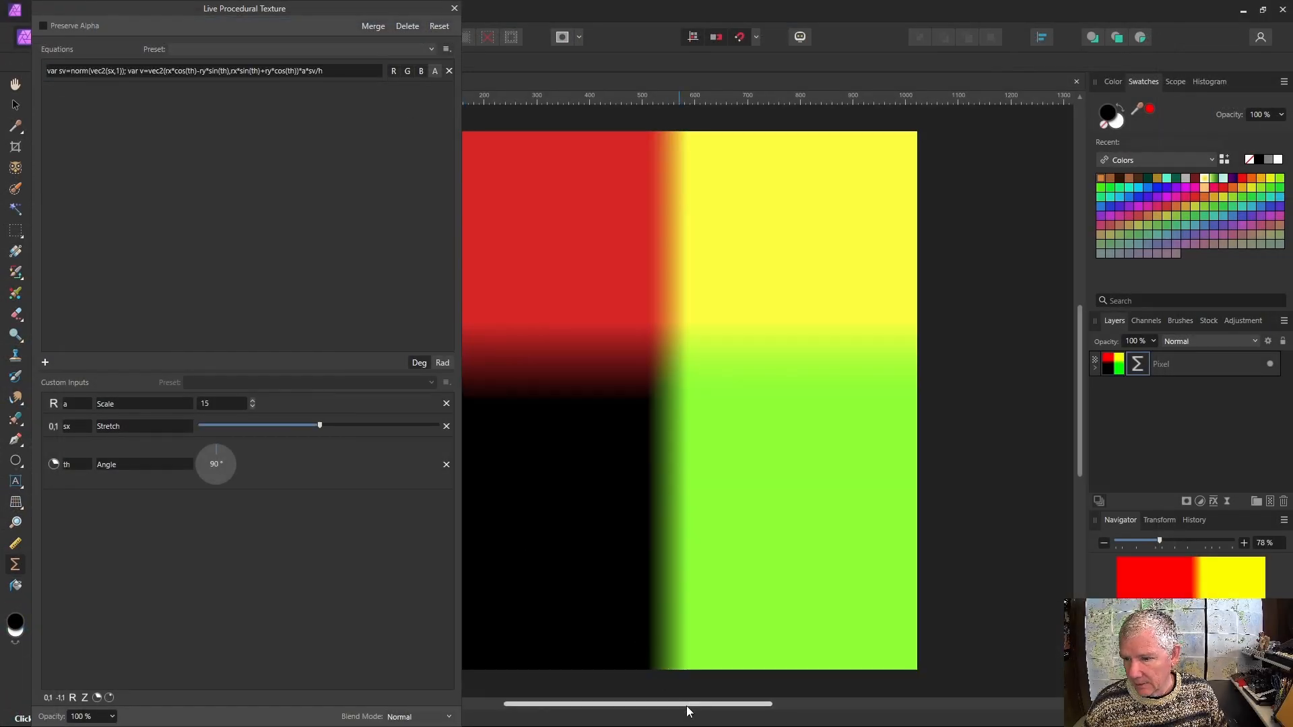
Test the Angle and Stretch inputs on the texture, keeping Angle at 90° and setting Stretch slightly below halfway.
{"action": "left_click_drag", "start_coordinate": [687, 706], "coordinate": [609, 705]}
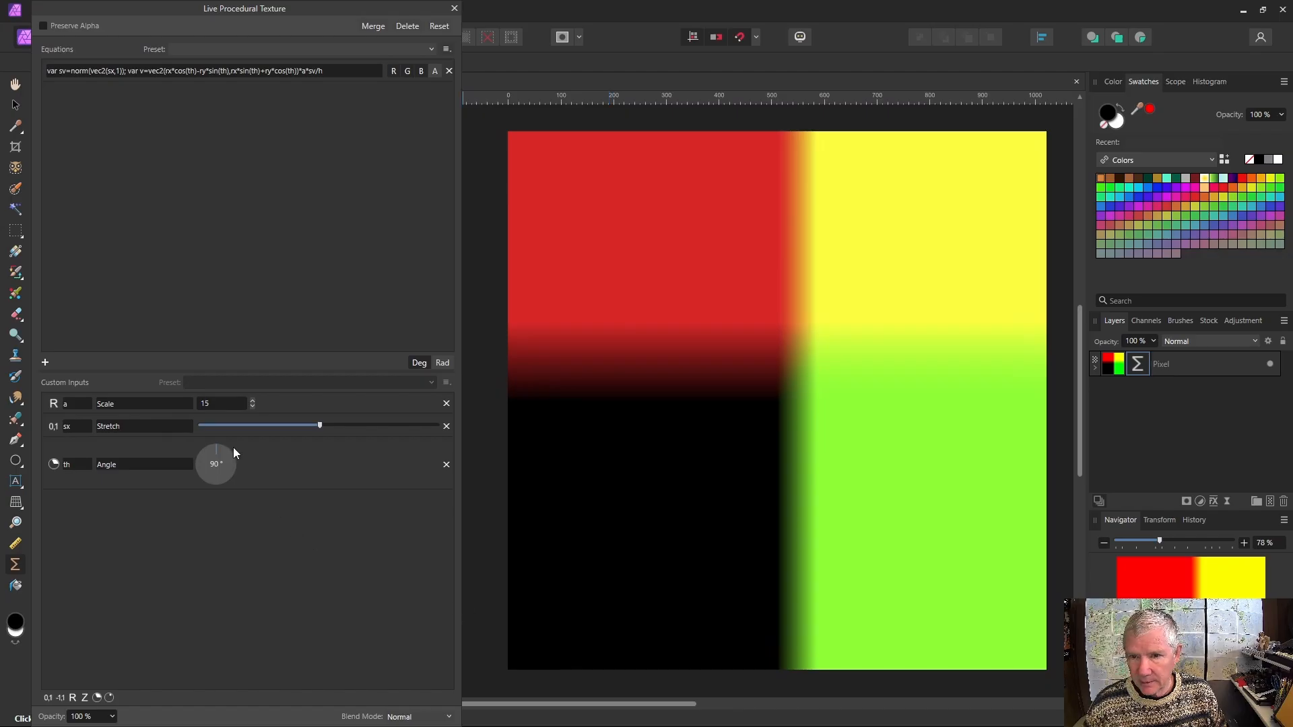
{"action": "mouse_move", "coordinate": [217, 447]}
{"action": "left_mouse_down"}
{"action": "mouse_move", "coordinate": [253, 483]}
{"action": "mouse_move", "coordinate": [214, 450]}
{"action": "left_mouse_up"}
{"action": "mouse_move", "coordinate": [317, 426]}
{"action": "left_mouse_down"}
{"action": "mouse_move", "coordinate": [232, 427]}
{"action": "mouse_move", "coordinate": [313, 430]}
{"action": "left_mouse_up"}
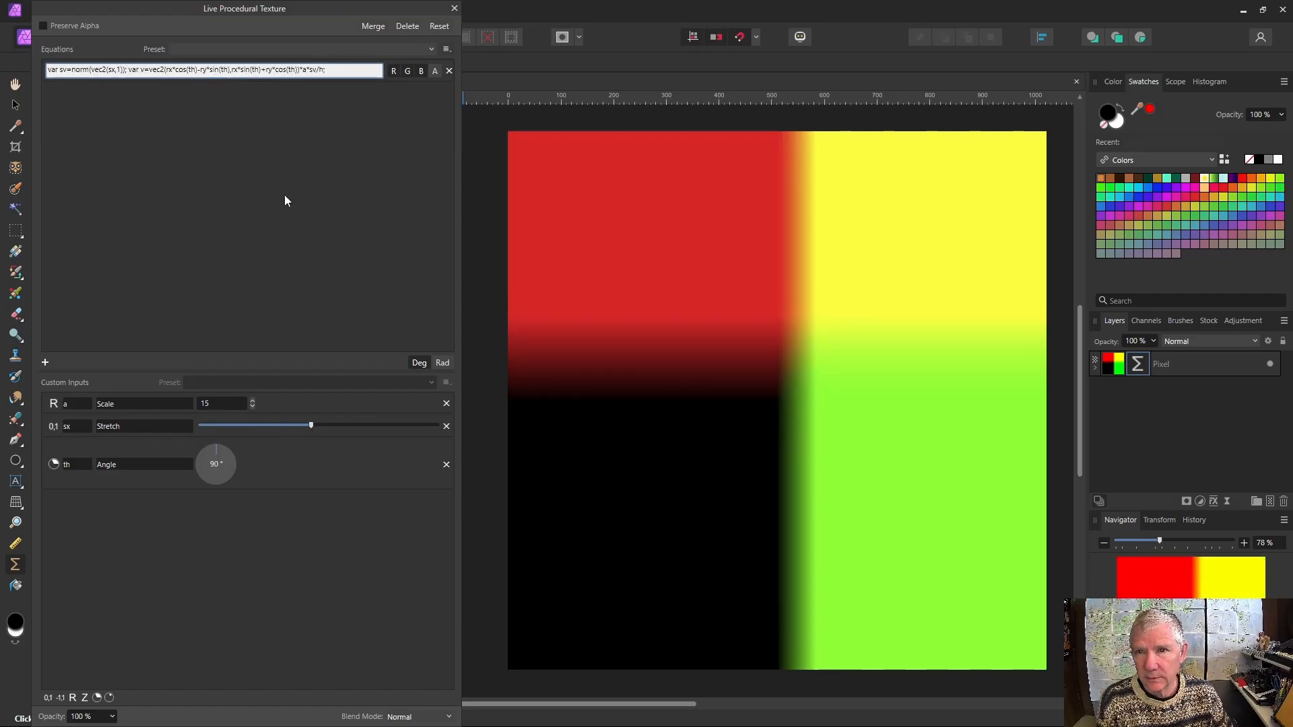
Append the cell noise variable var t1=cellnoisedist(v.x,v.y,1) to the end of the equation.
{"action": "type", "text": "var"}
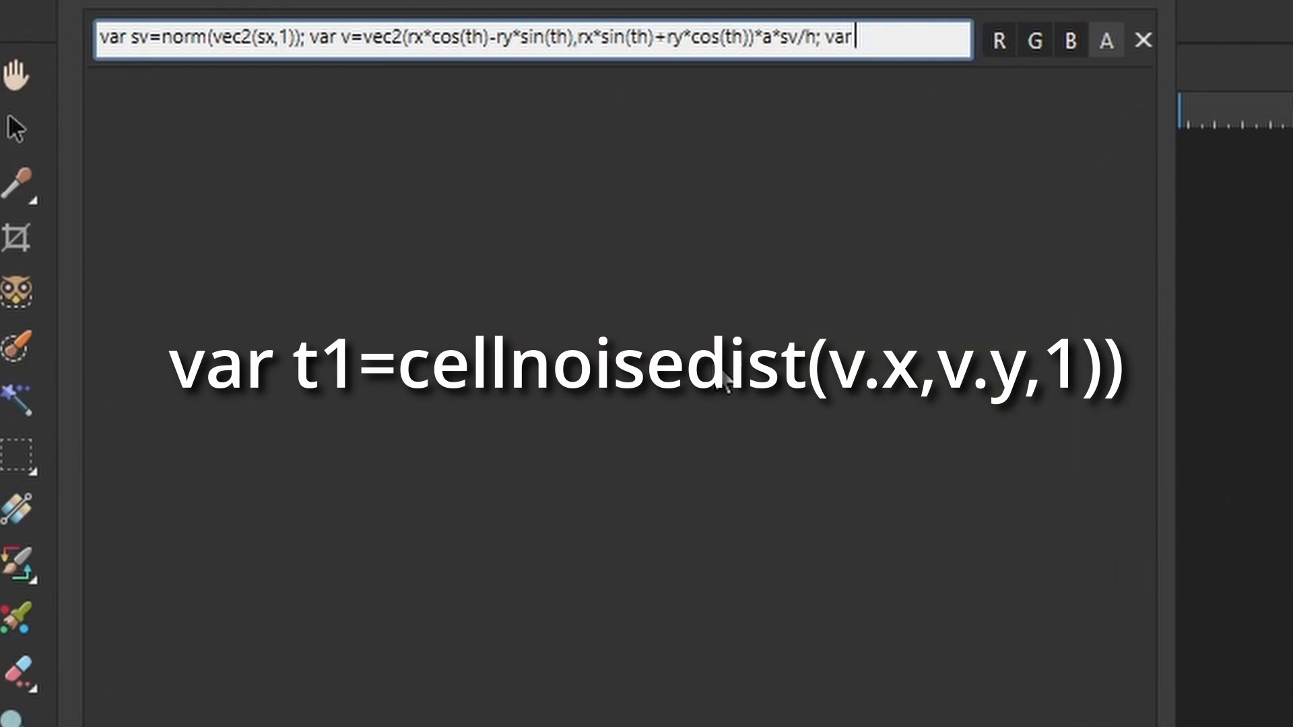
{"action": "type", "text": " t1="}
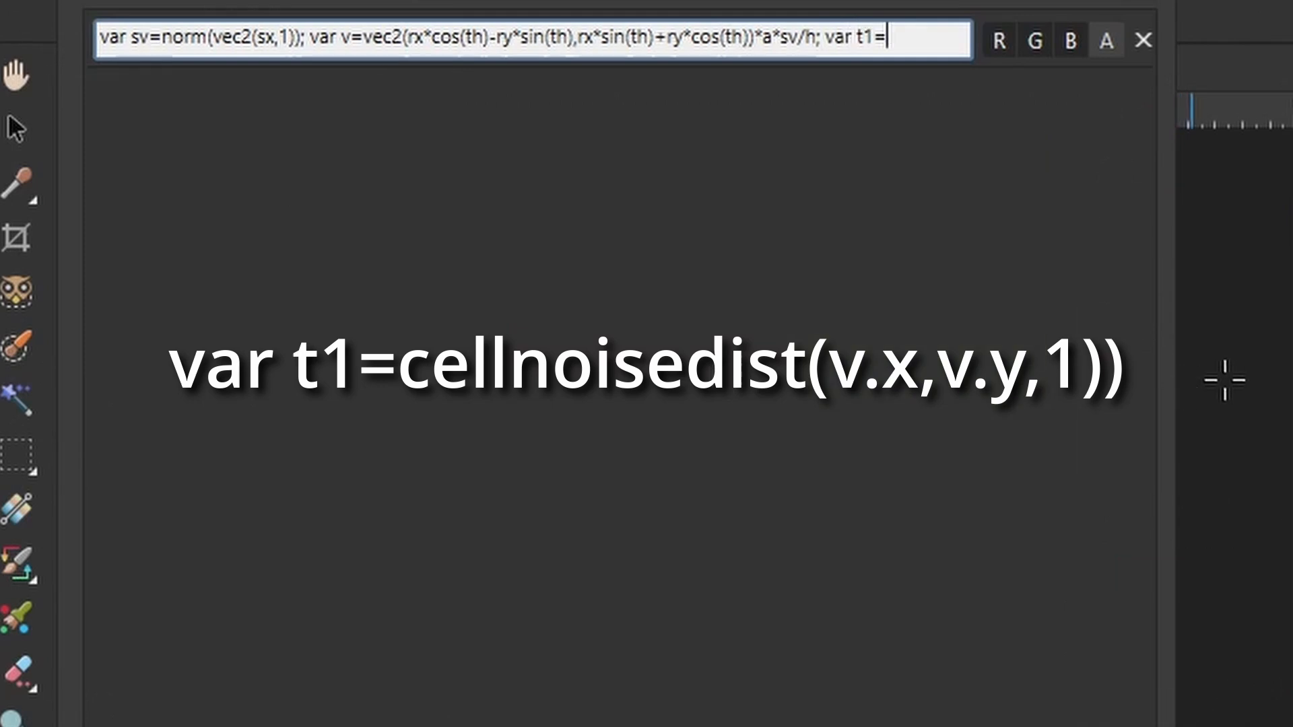
{"action": "type", "text": "cellnoise"}
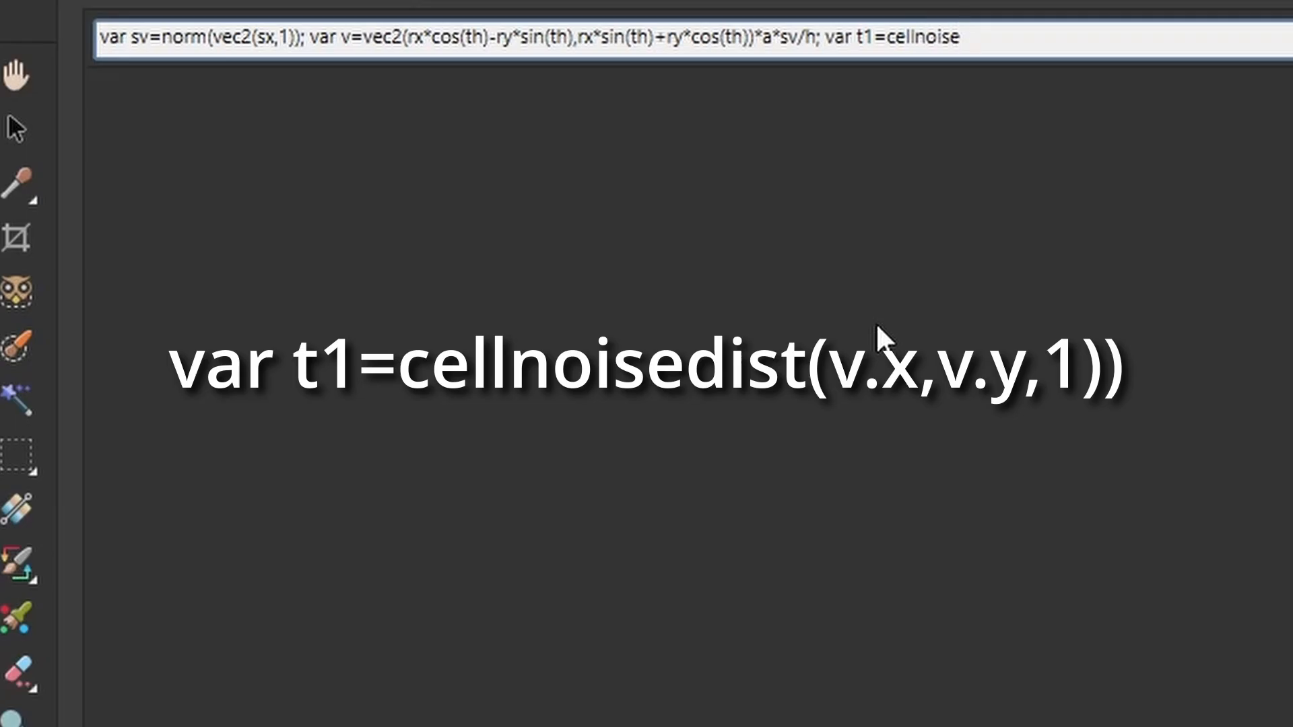
{"action": "type", "text": "("}
{"action": "key", "text": "BackSpace"}
{"action": "type", "text": "dist(v.x,v"}
{"action": "key", "text": "BackSpace"}
{"action": "type", "text": "v.y"}
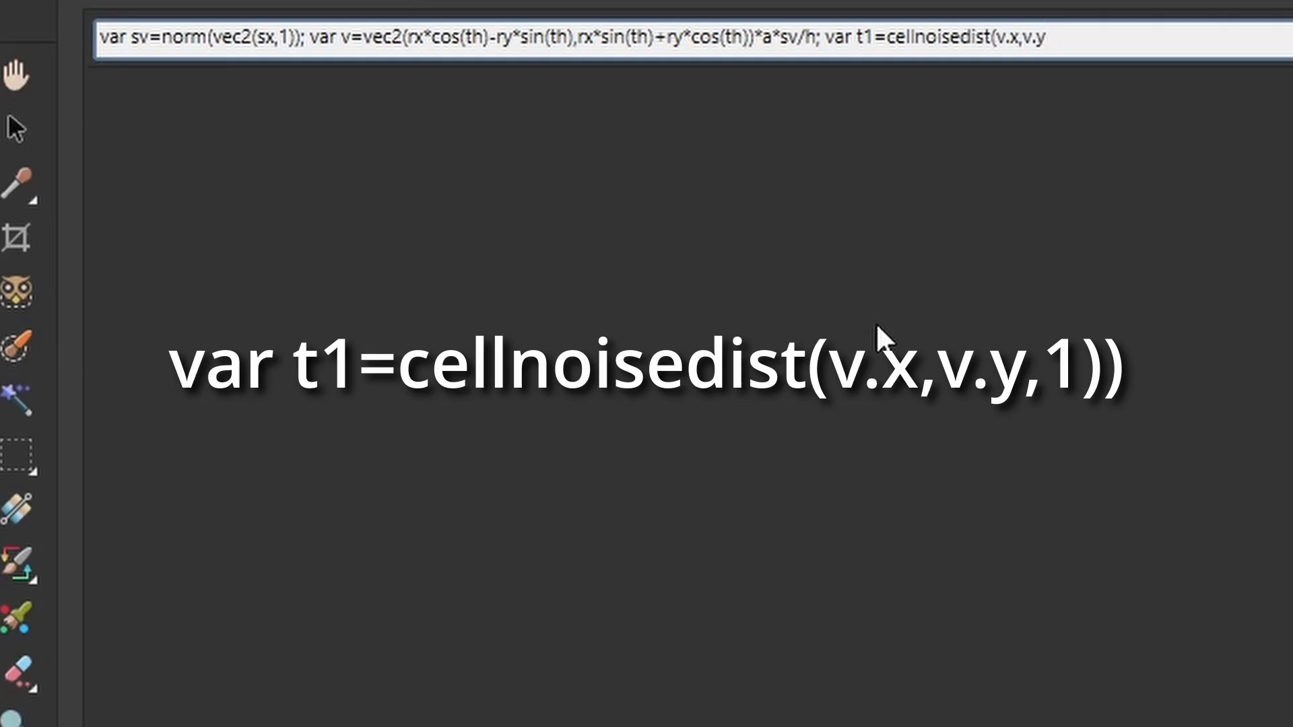
{"action": "type", "text": ",1)"}
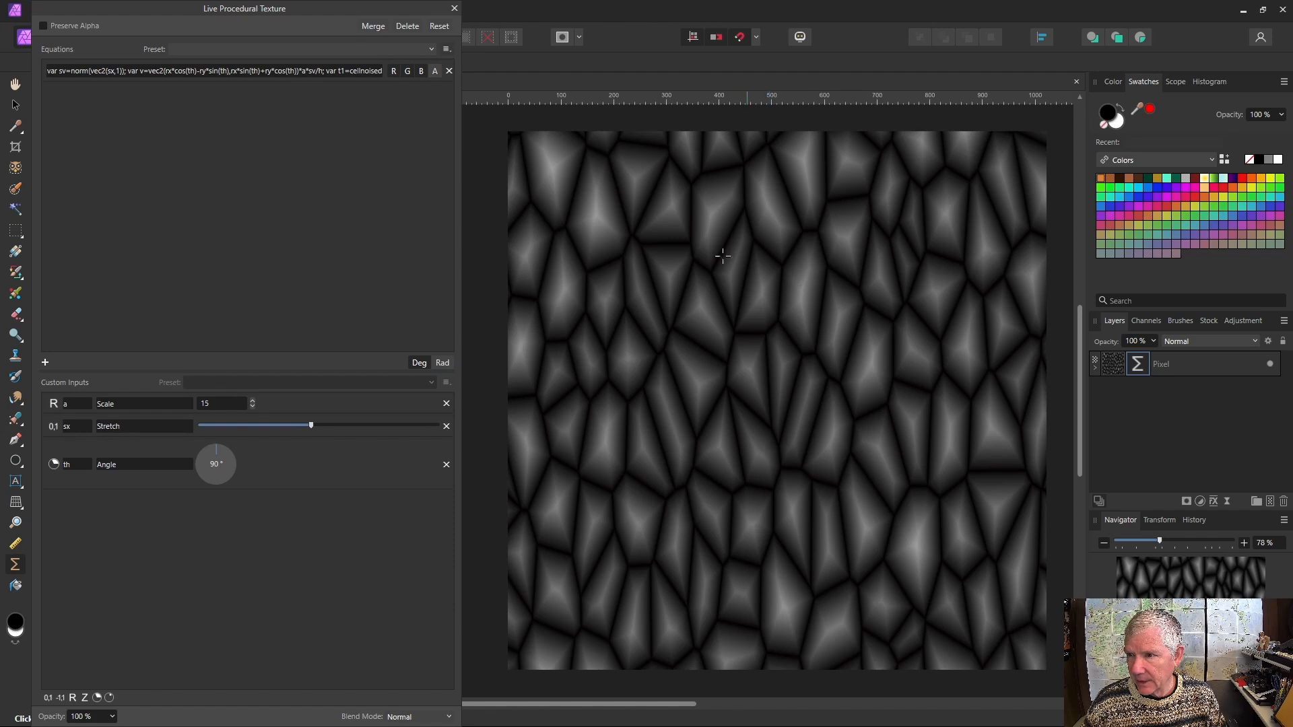
Wrap the cell noise in a saturate function with multiplier c1, giving var t1=saturate(c1*cellnoisedist(v.x,v.y,1)).
{"action": "left_click_drag", "start_coordinate": [458, 268], "coordinate": [833, 260]}
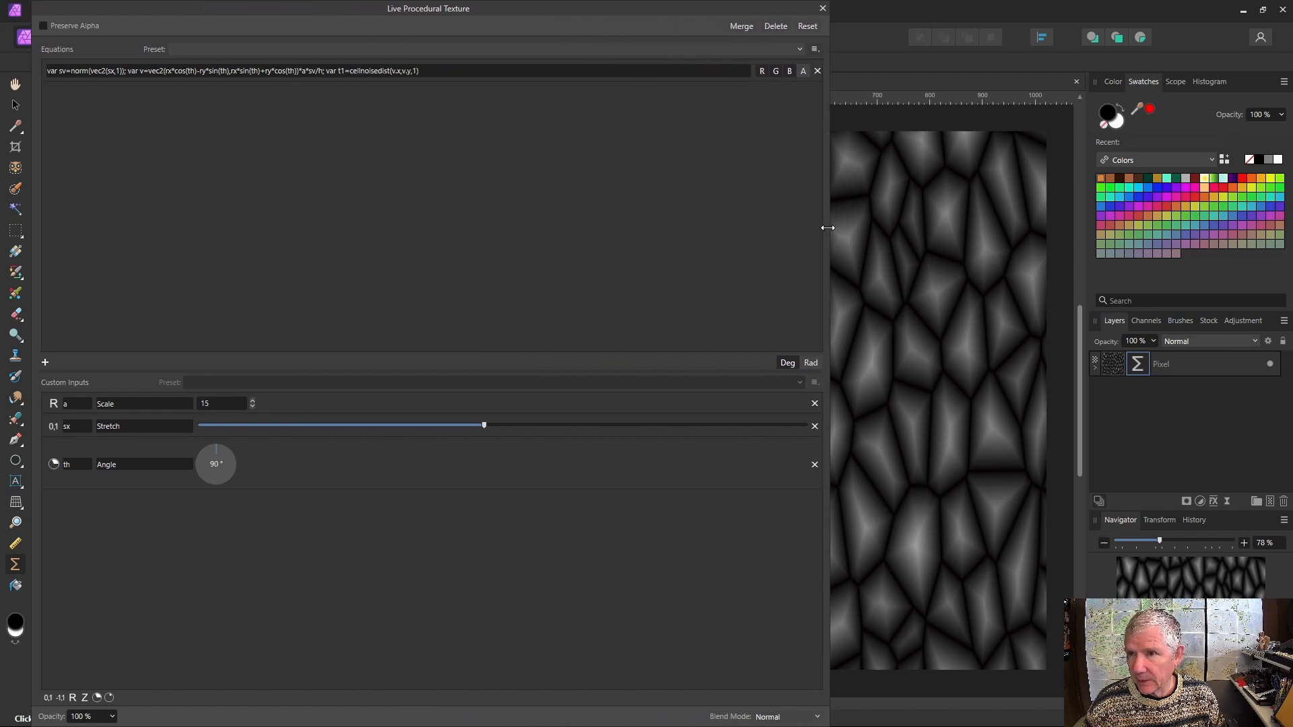
{"action": "left_click", "coordinate": [351, 74]}
{"action": "left_click", "coordinate": [351, 74]}
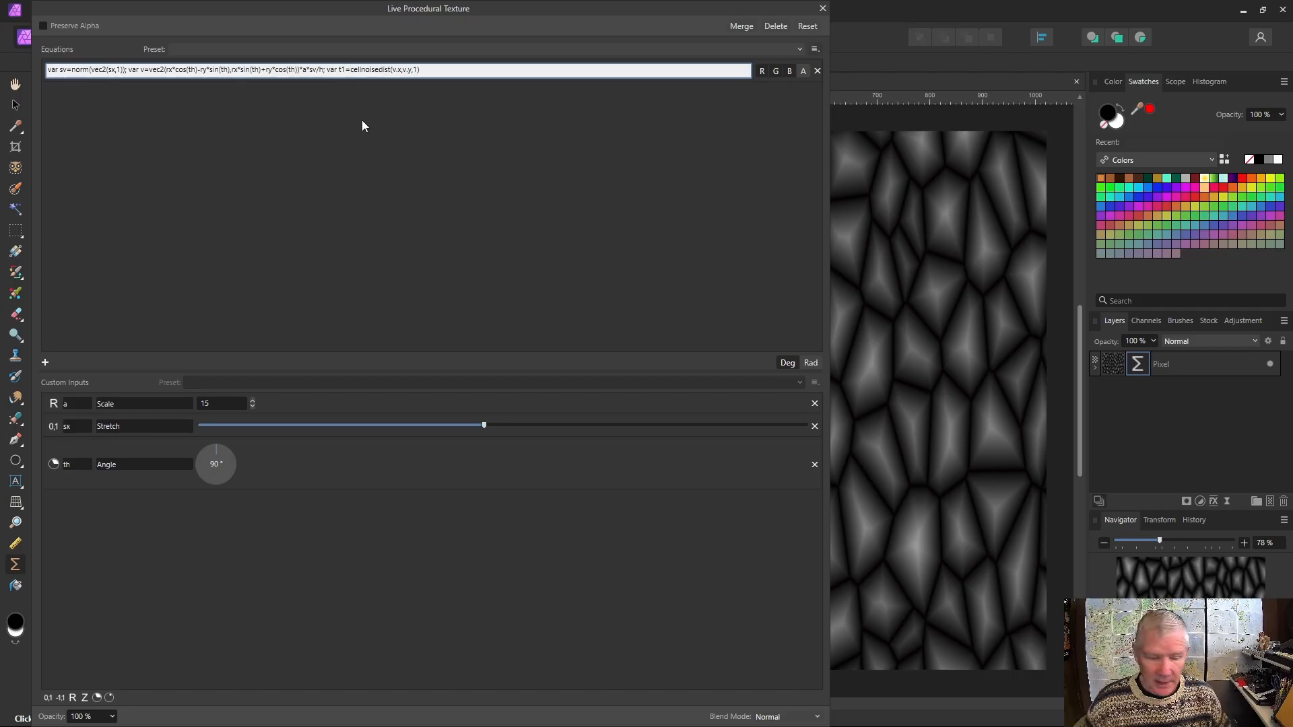
{"action": "type", "text": "saturate("}
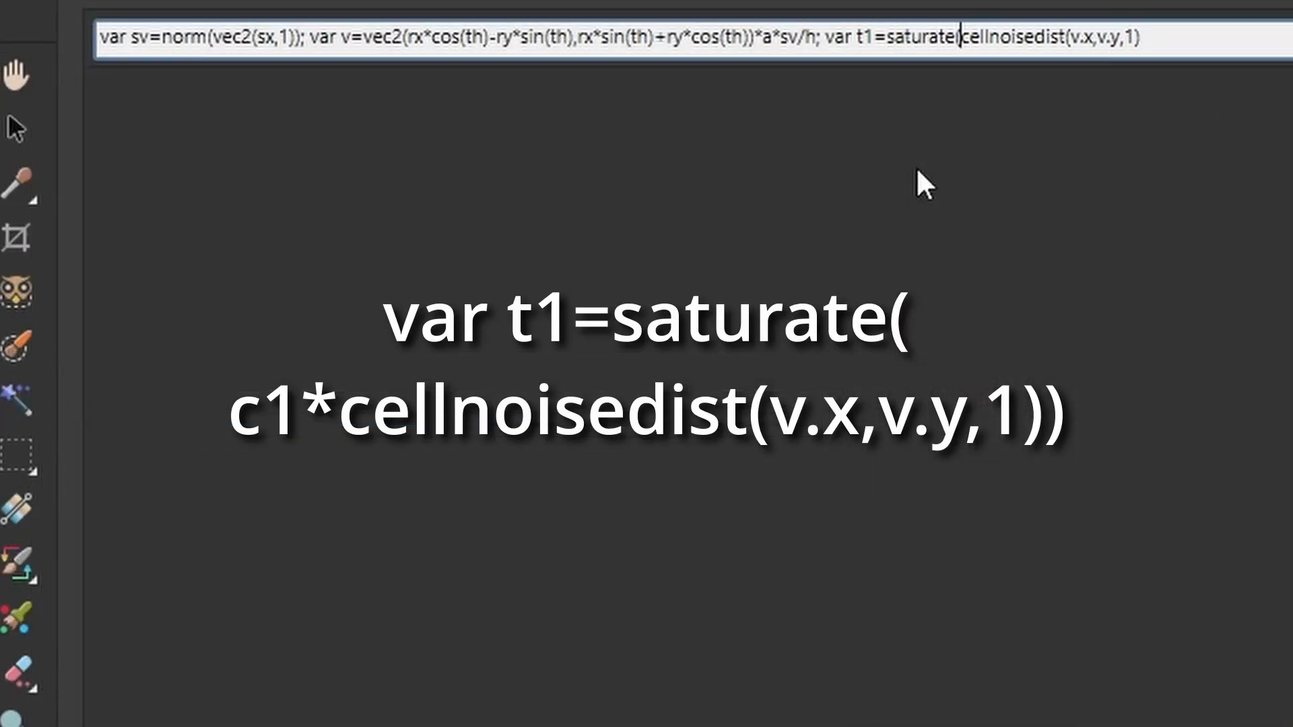
{"action": "type", "text": "c1*"}
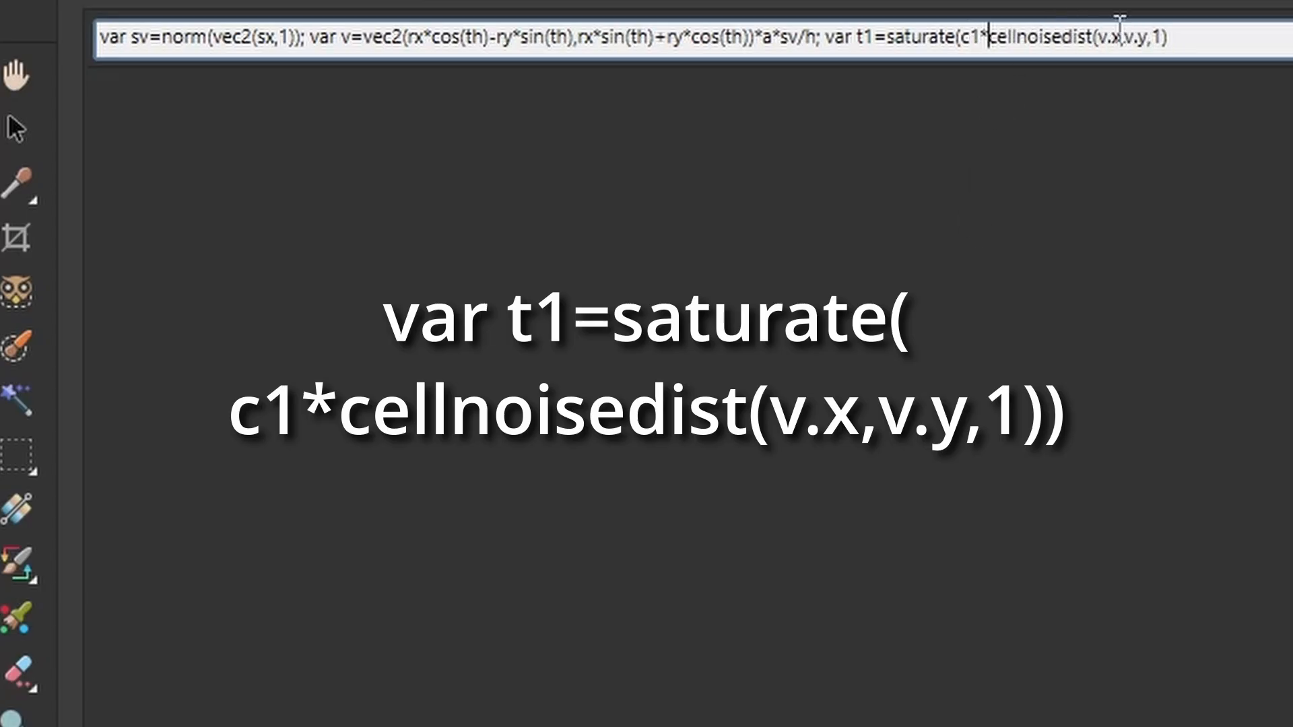
{"action": "left_click", "coordinate": [1235, 37]}
{"action": "type", "text": ")"}
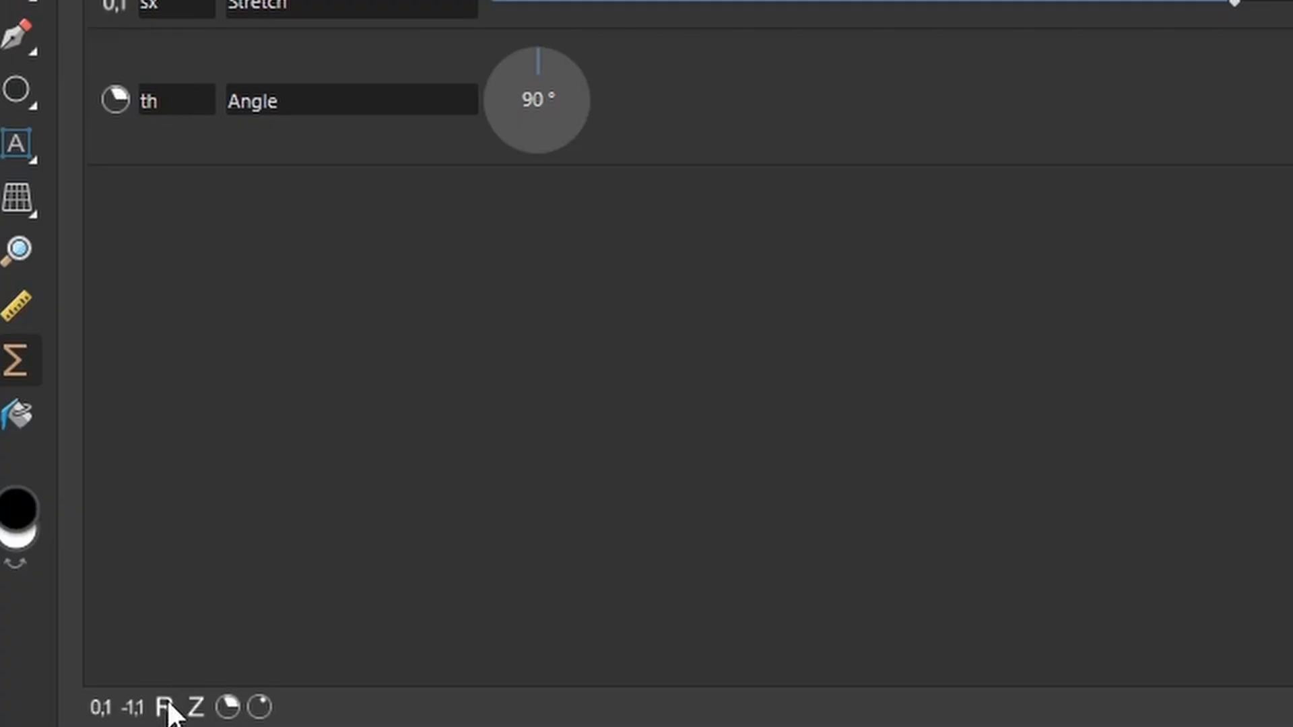
Add a real-number custom input named c1, describe it as Bark Saturate and set it to 6.
{"action": "left_click", "coordinate": [164, 708]}
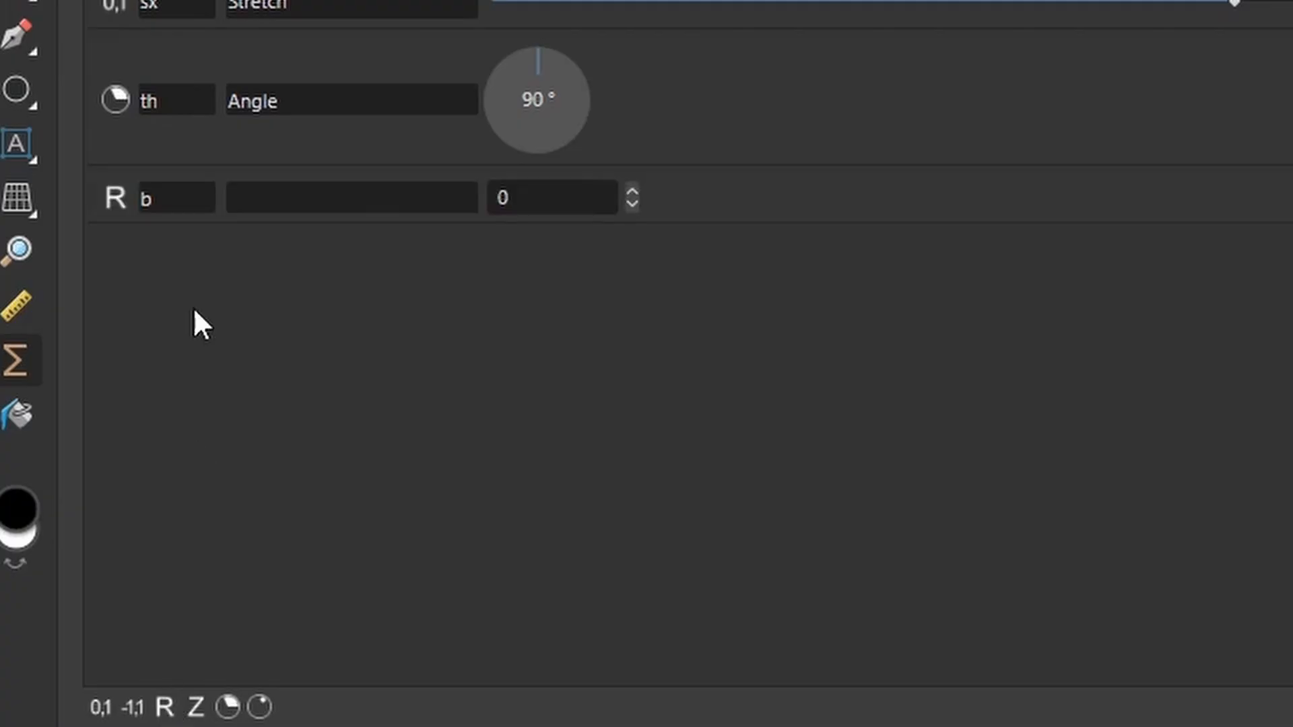
{"action": "double_click", "coordinate": [194, 196]}
{"action": "type", "text": "c1"}
{"action": "left_click", "coordinate": [283, 198]}
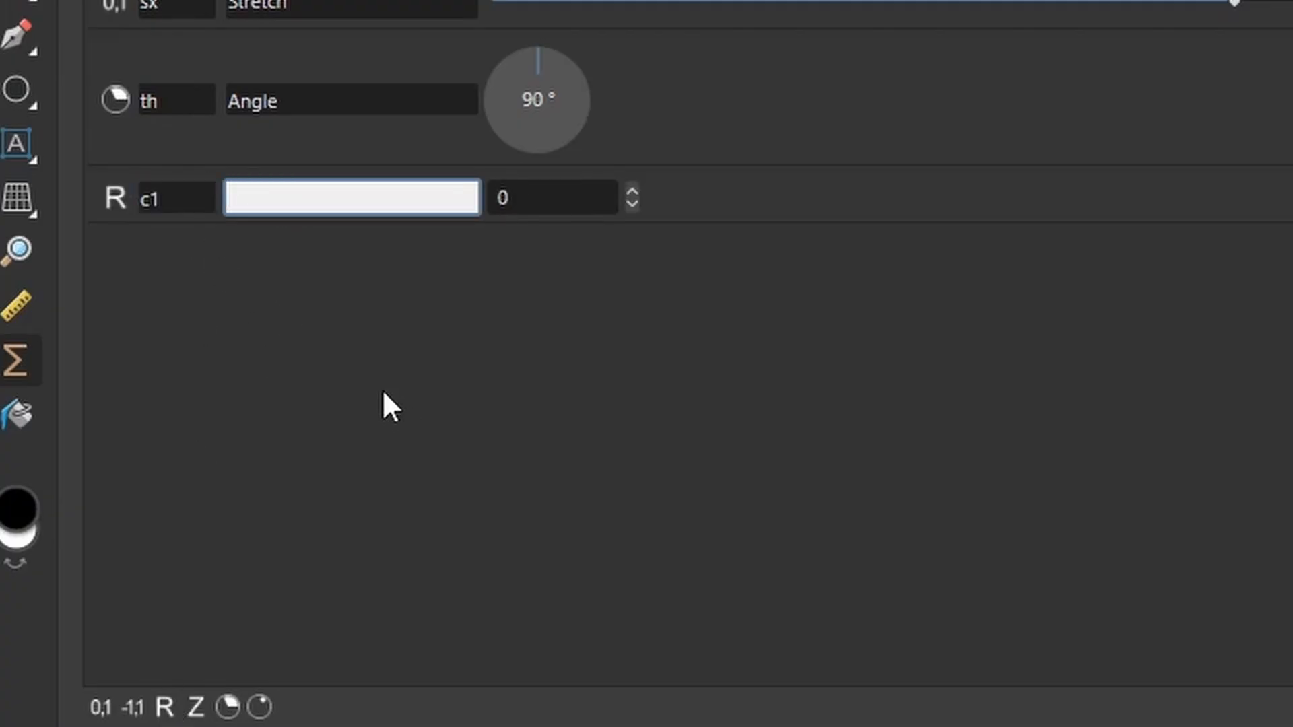
{"action": "type", "text": "Bark Sa"}
{"action": "type", "text": "turate"}
{"action": "left_click", "coordinate": [253, 499]}
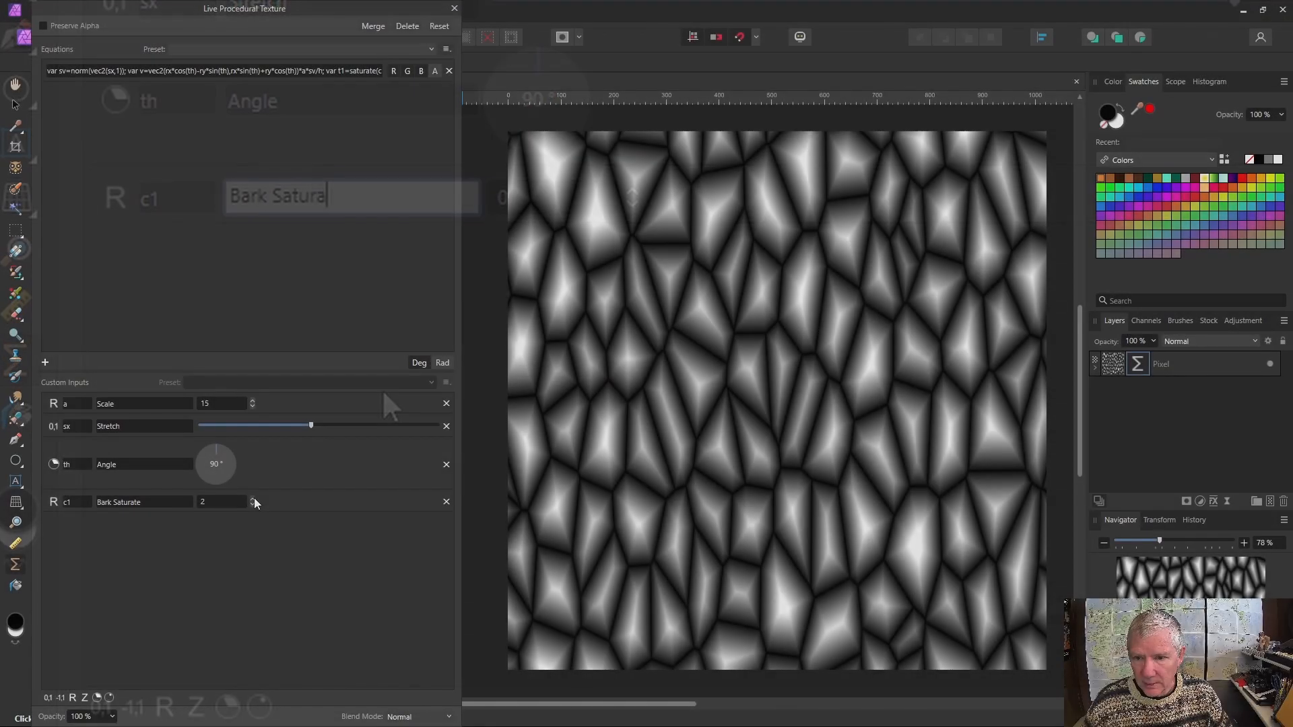
{"action": "left_click", "coordinate": [253, 499]}
{"action": "left_click", "coordinate": [253, 499]}
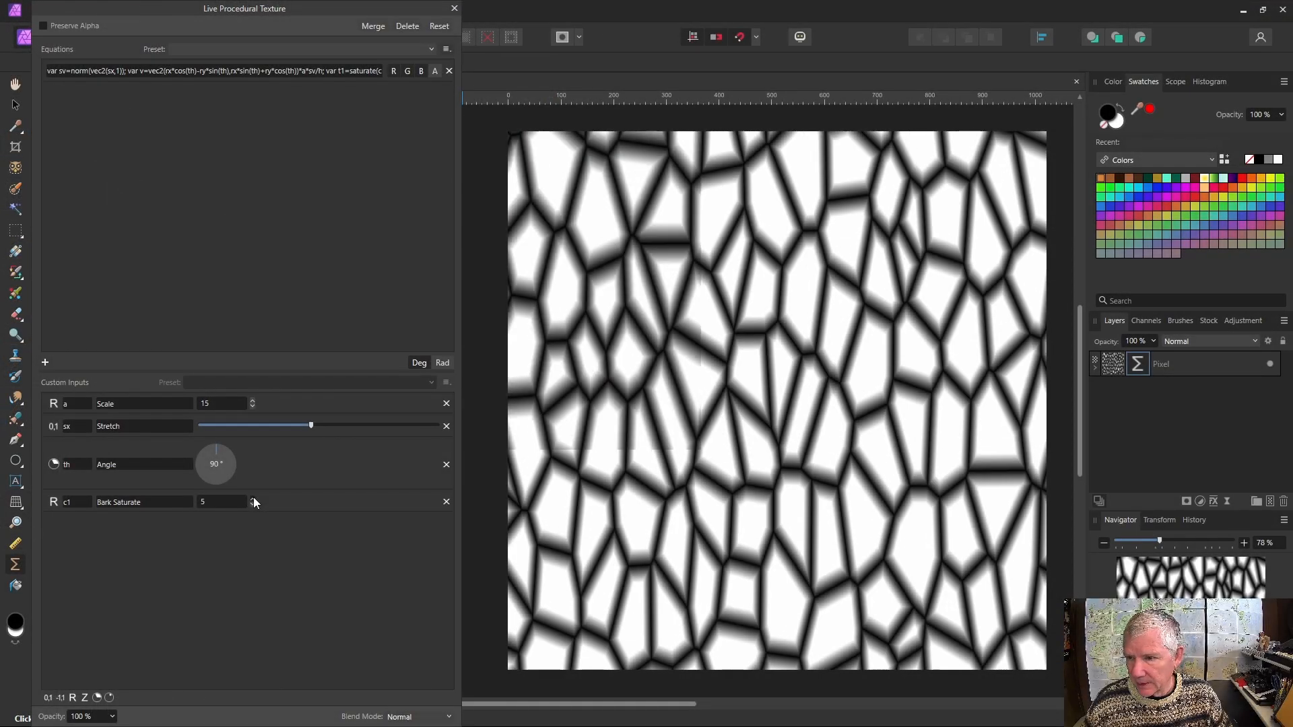
{"action": "left_click", "coordinate": [253, 499]}
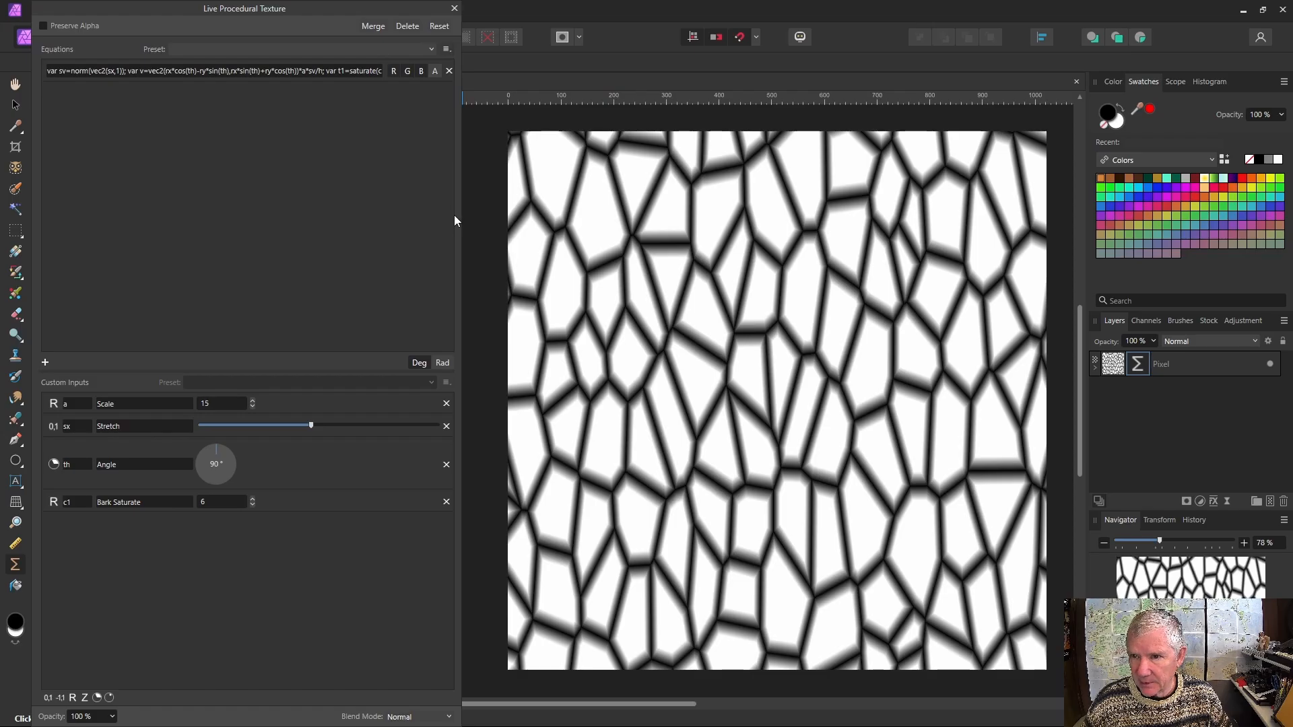
Add a [0,1] range custom input named tr1 and a real-number custom input named ts1.
{"action": "left_click_drag", "start_coordinate": [456, 217], "coordinate": [951, 264]}
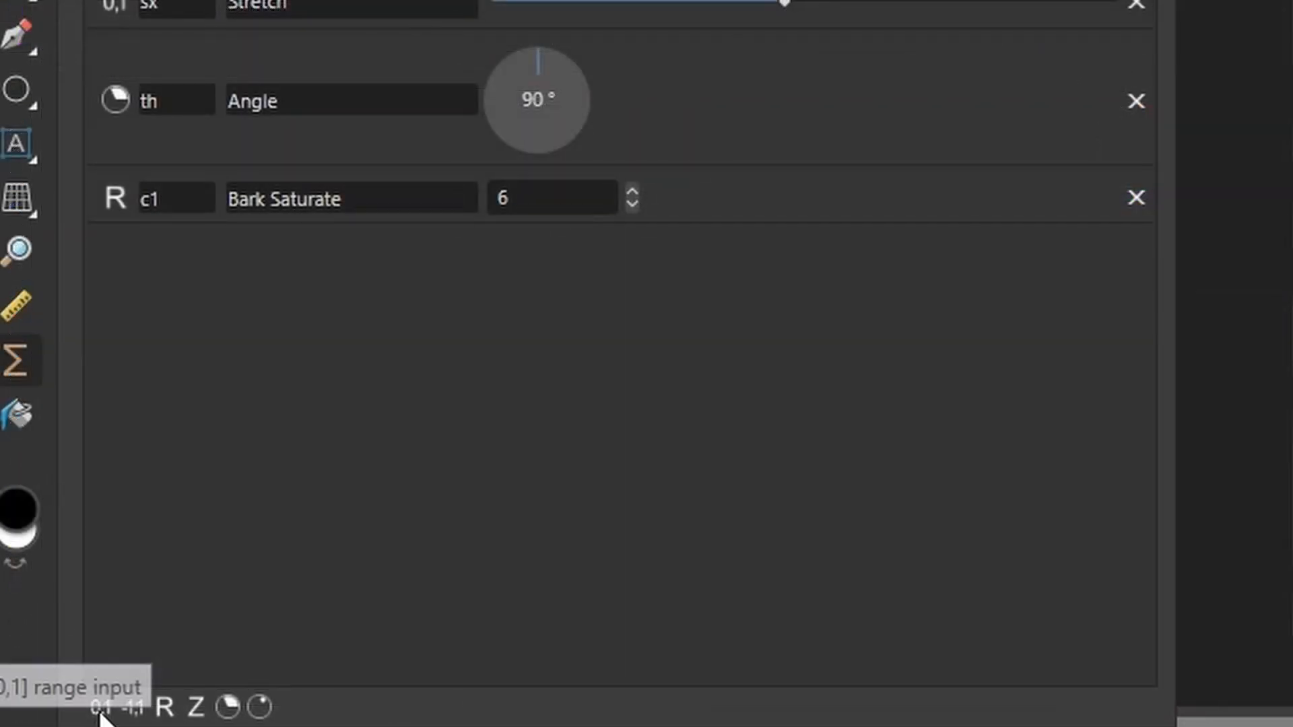
{"action": "left_click", "coordinate": [101, 709]}
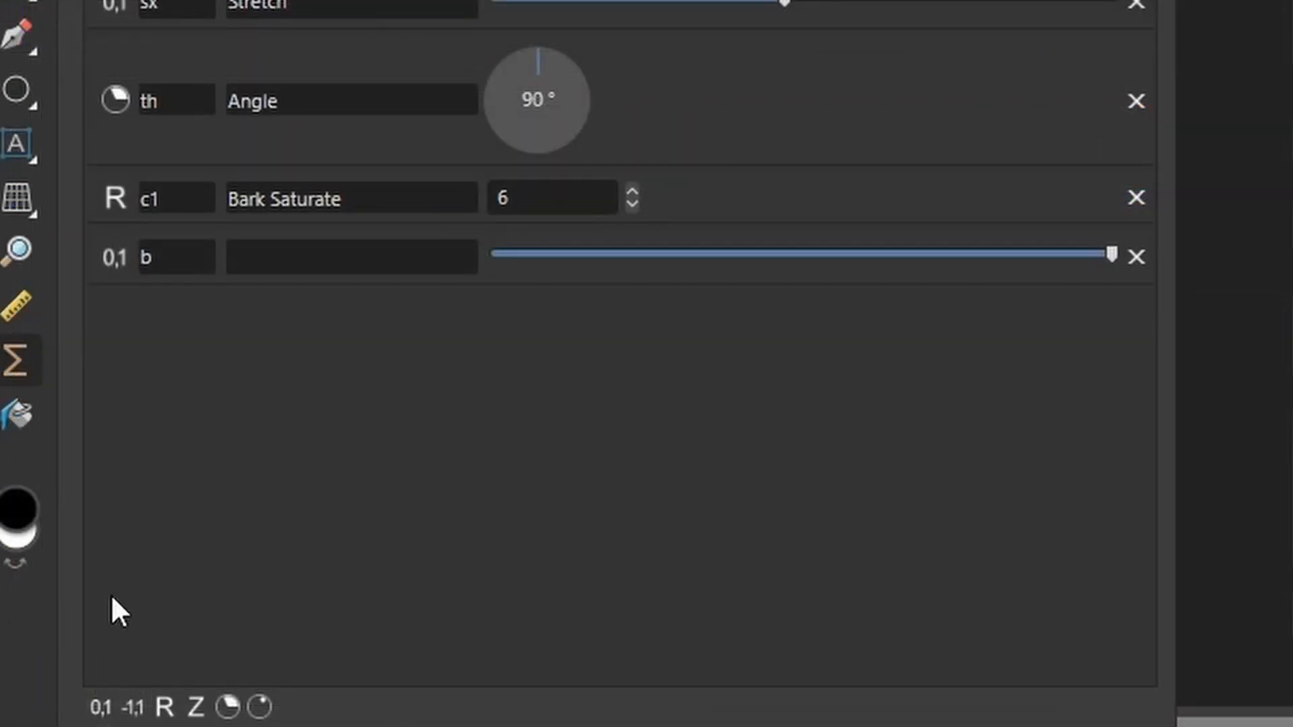
{"action": "left_click", "coordinate": [165, 707]}
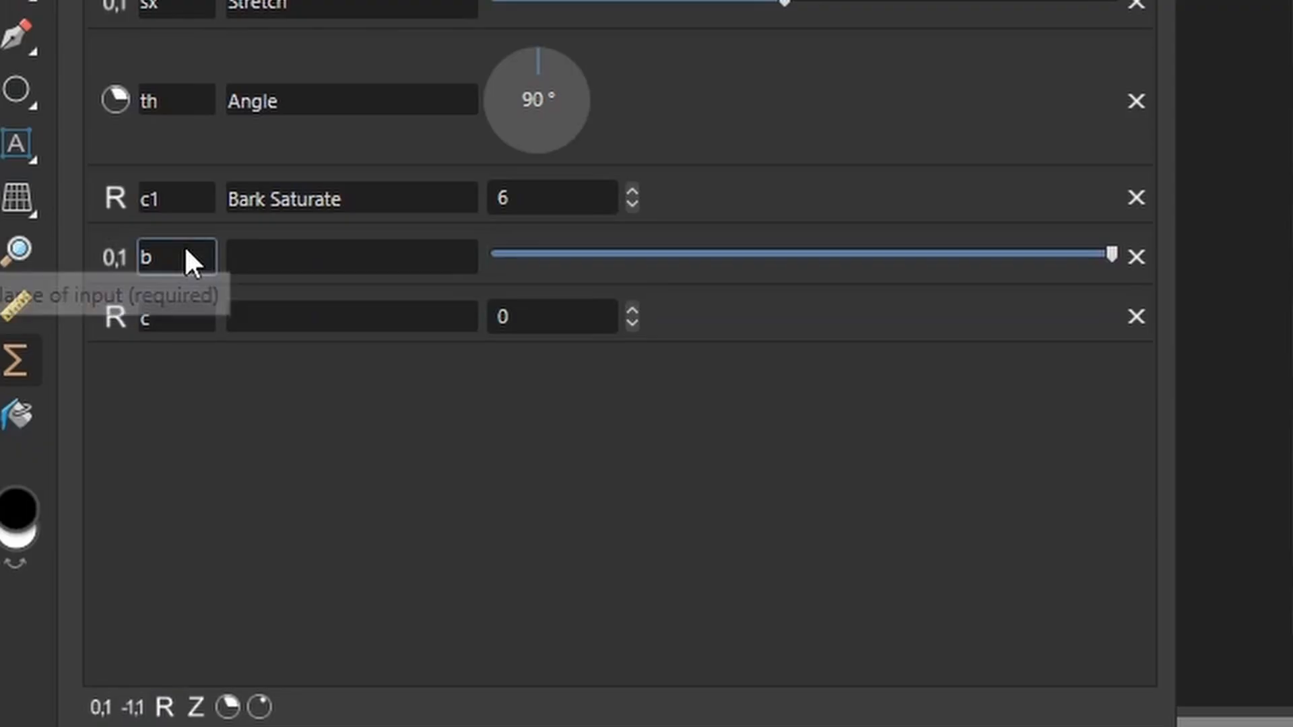
{"action": "left_click", "coordinate": [185, 249]}
{"action": "type", "text": "tr1"}
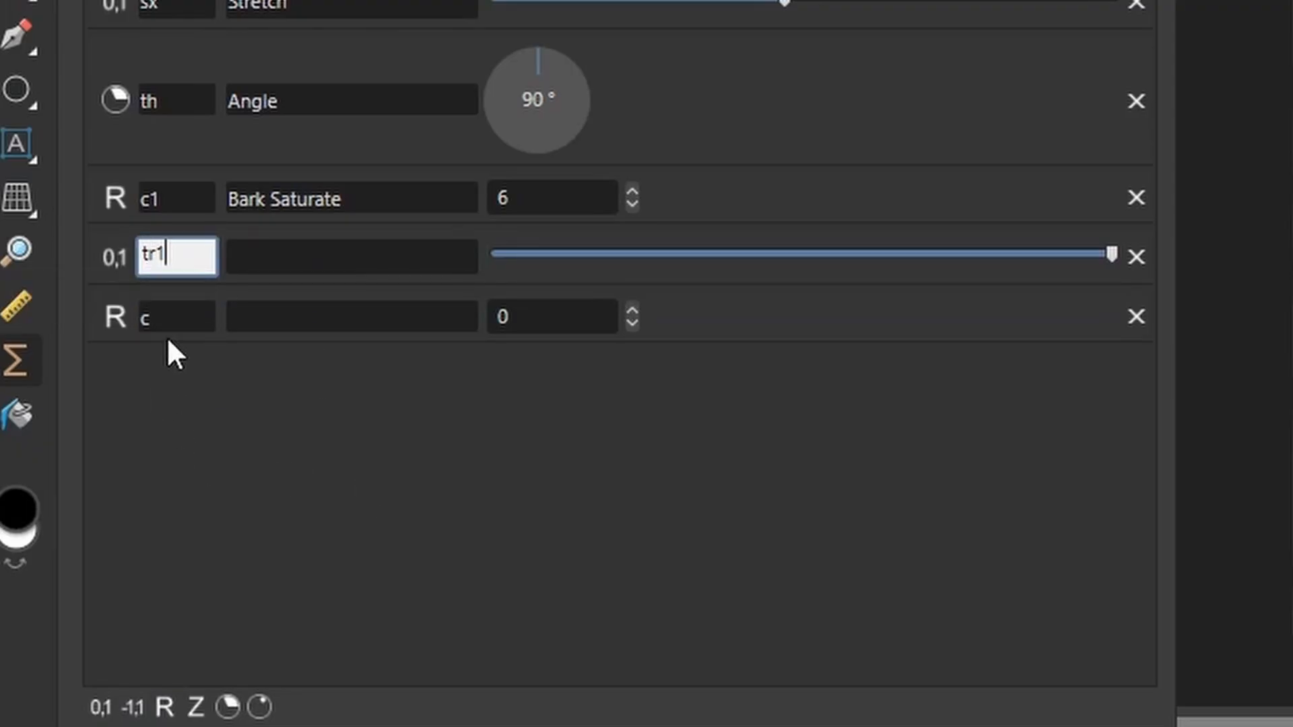
{"action": "left_click", "coordinate": [172, 317]}
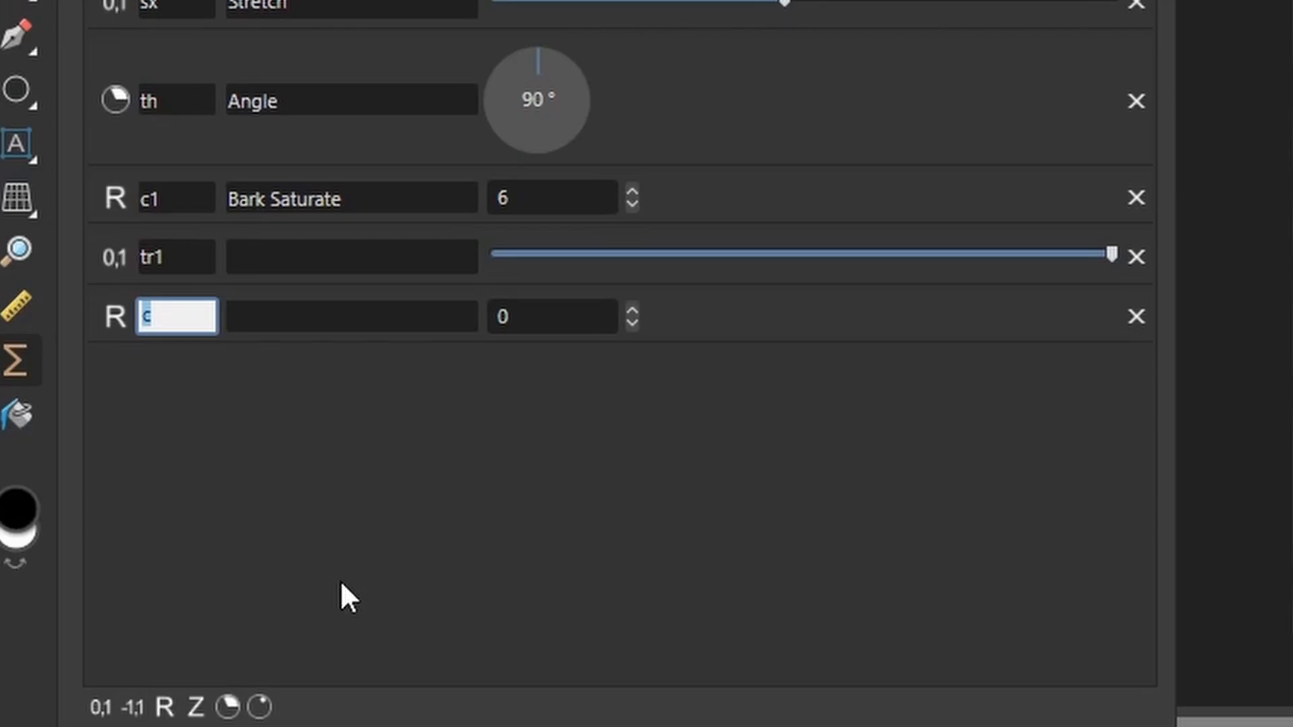
{"action": "type", "text": "ts1"}
Describe the tr1 input as Turb Bark and the ts1 input as Turb Scale Bark.
{"action": "left_click", "coordinate": [317, 265]}
{"action": "type", "text": "T"}
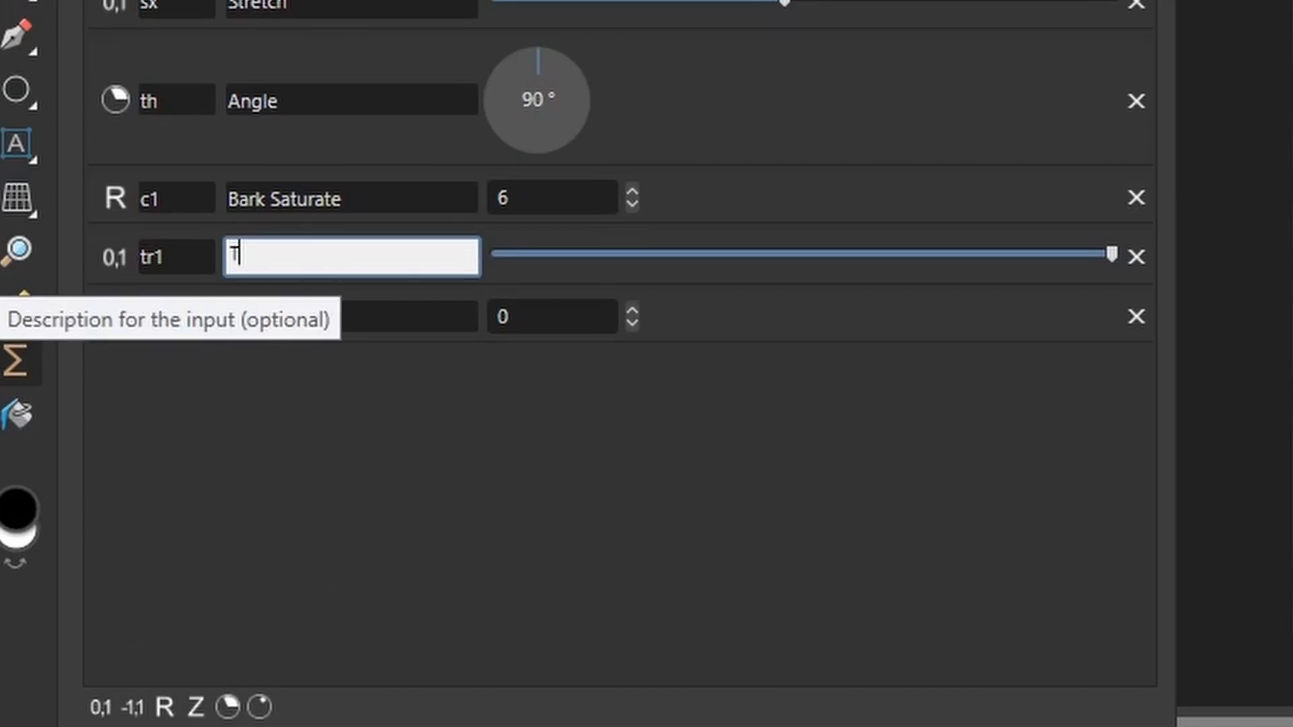
{"action": "type", "text": "urb Bark"}
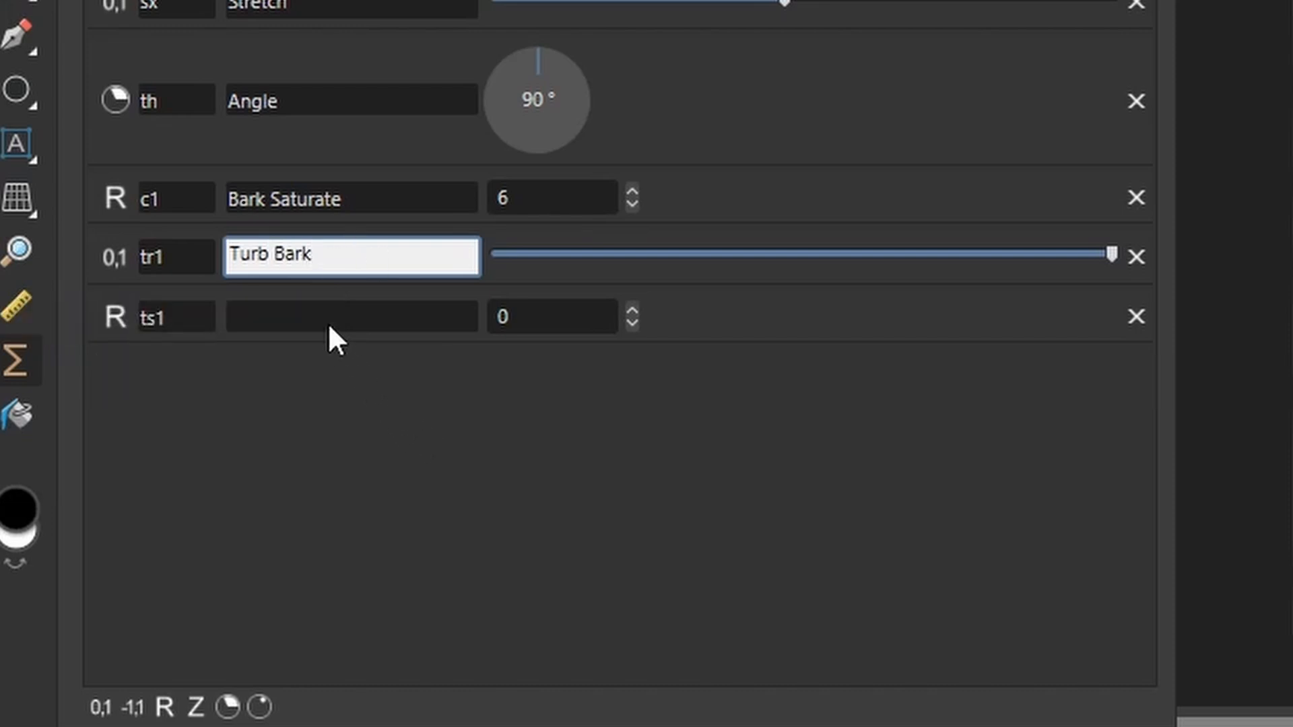
{"action": "left_click", "coordinate": [330, 324]}
{"action": "type", "text": "s"}
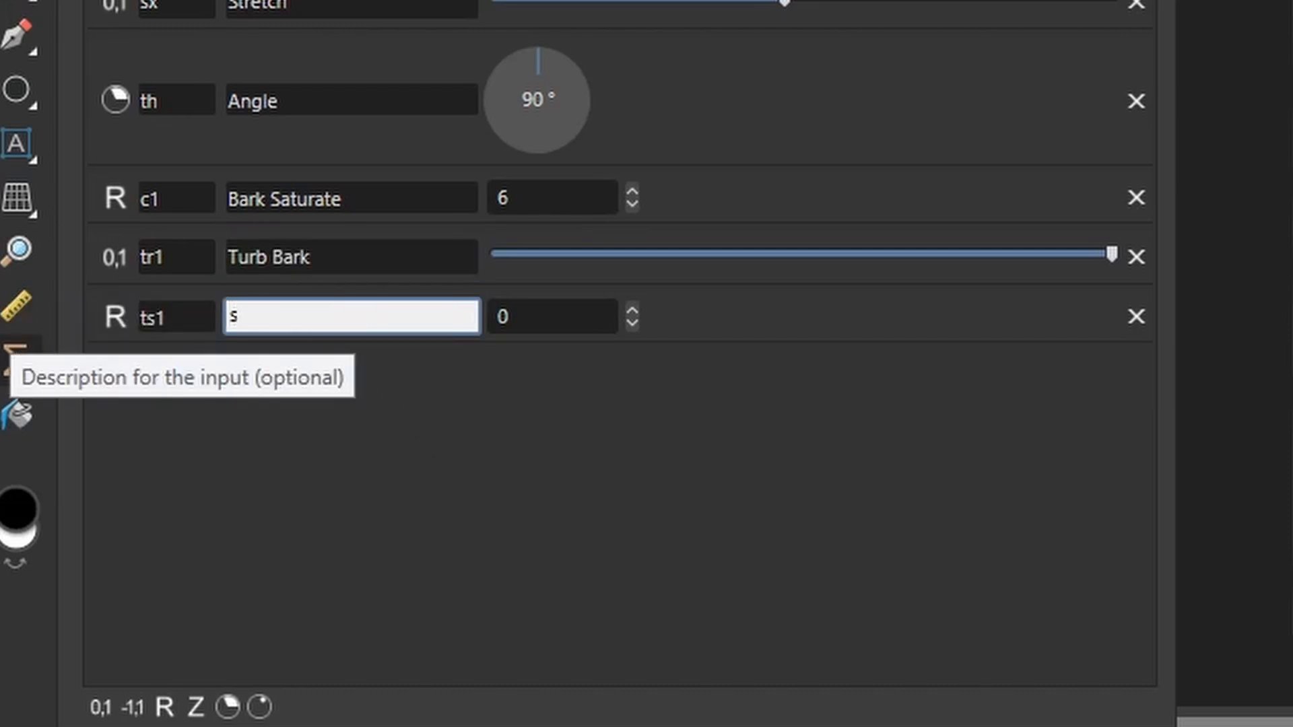
{"action": "key", "text": "BackSpace"}
{"action": "type", "text": "Turb Scale Bark"}
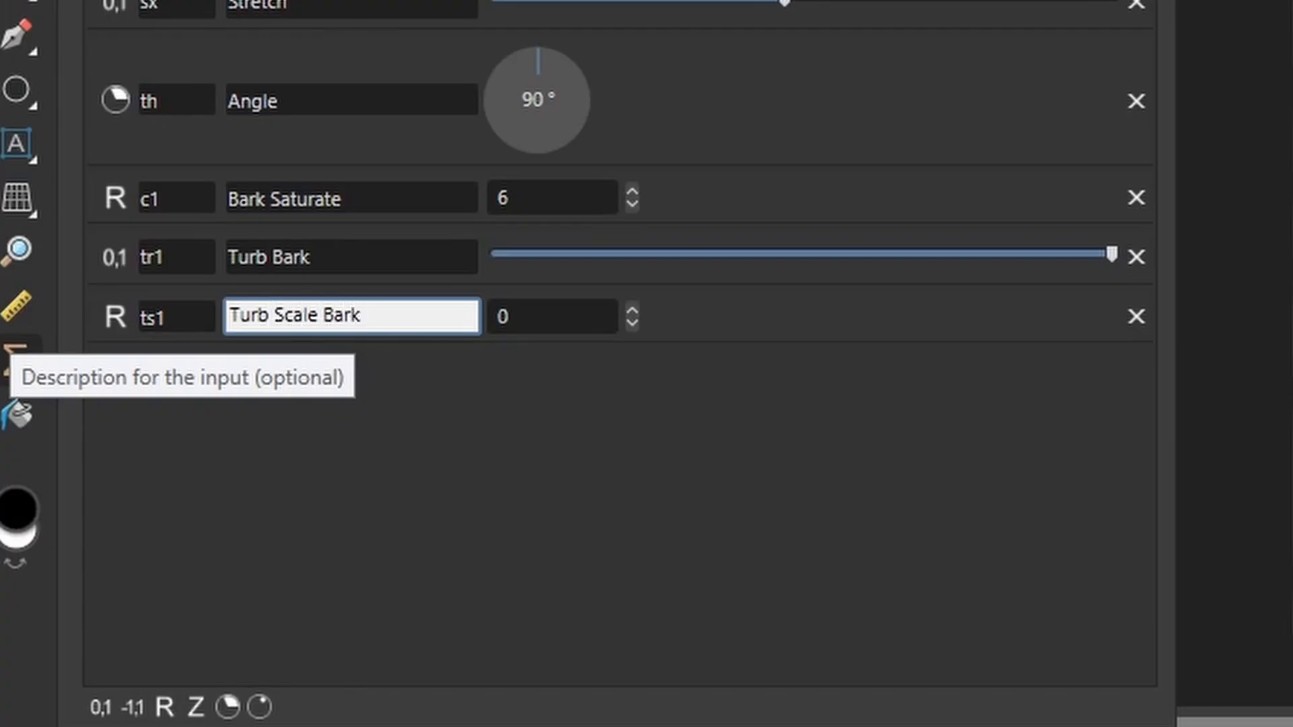
Set Turb Scale Bark to 4 and lower Turb Bark to near the low end of its range.
{"action": "left_click", "coordinate": [630, 309]}
{"action": "left_click", "coordinate": [630, 309]}
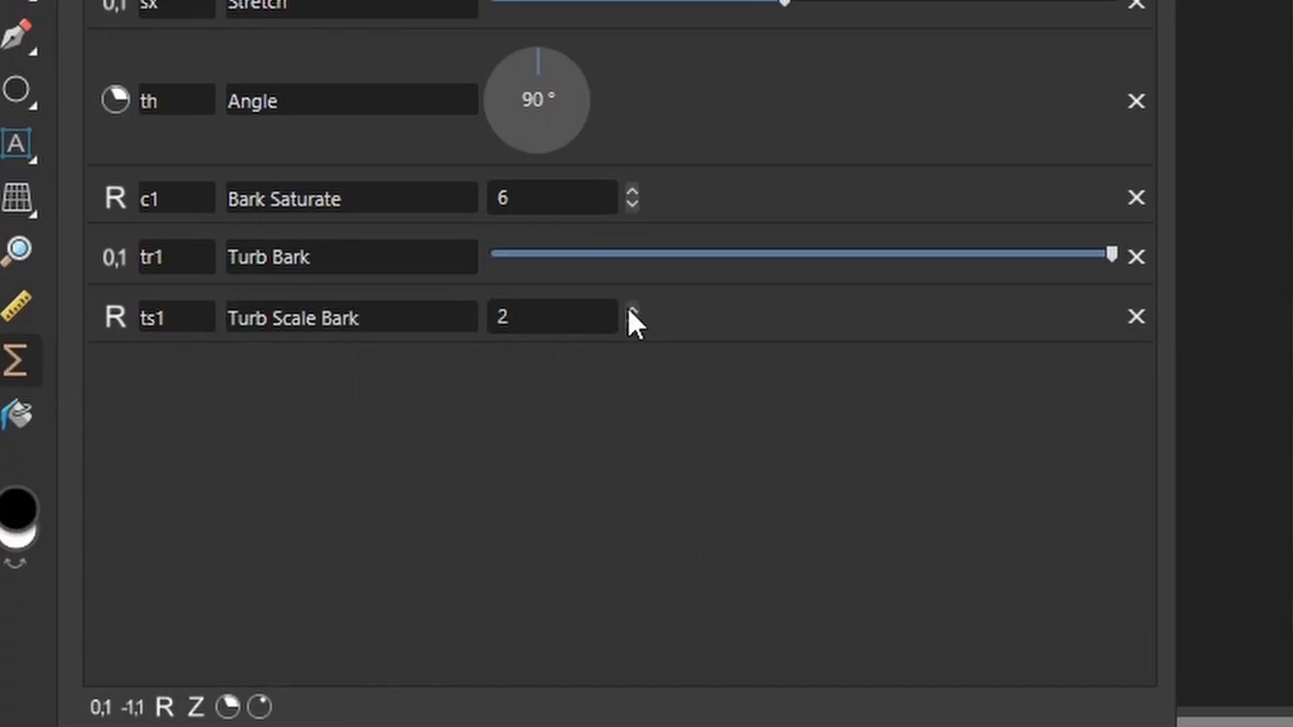
{"action": "left_click", "coordinate": [629, 309]}
{"action": "left_click", "coordinate": [630, 309]}
{"action": "left_click_drag", "start_coordinate": [1108, 256], "coordinate": [524, 284]}
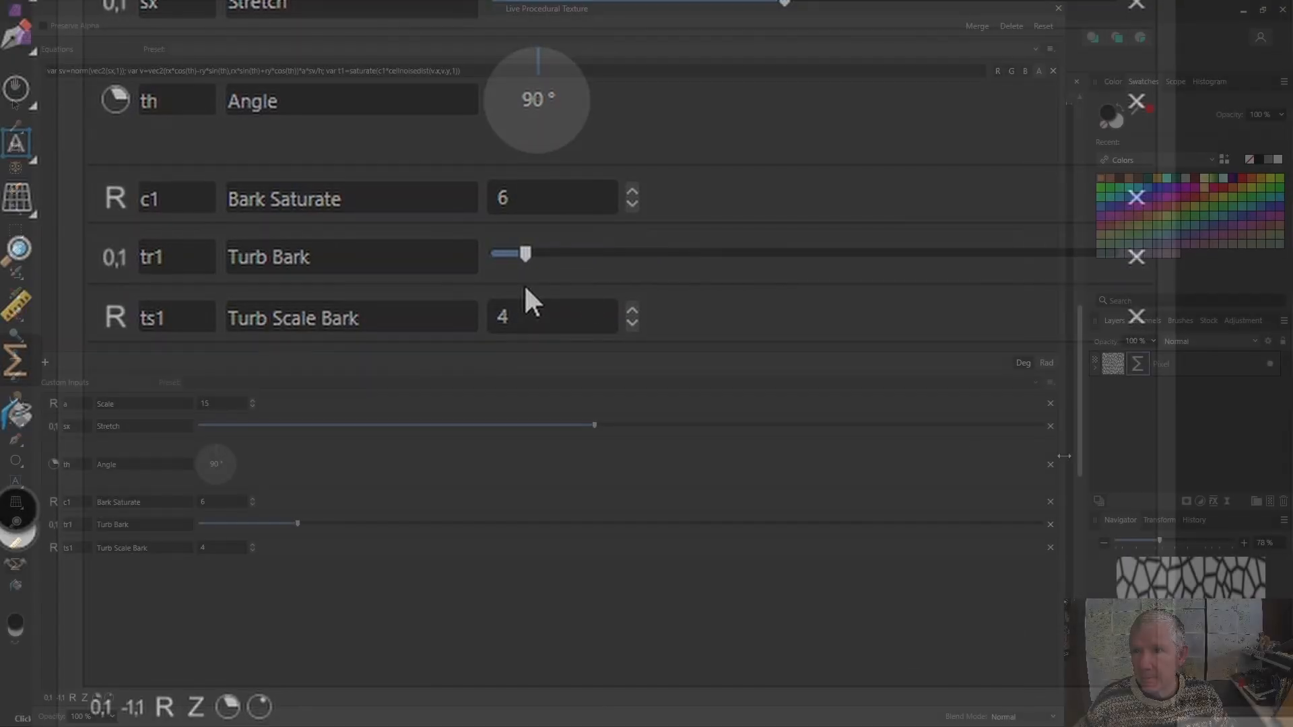
Insert the turbulence term +tr1*dir(ts1*v).x after v.x in the cellnoisedist function.
{"action": "left_click", "coordinate": [437, 72]}
{"action": "left_click", "coordinate": [441, 74]}
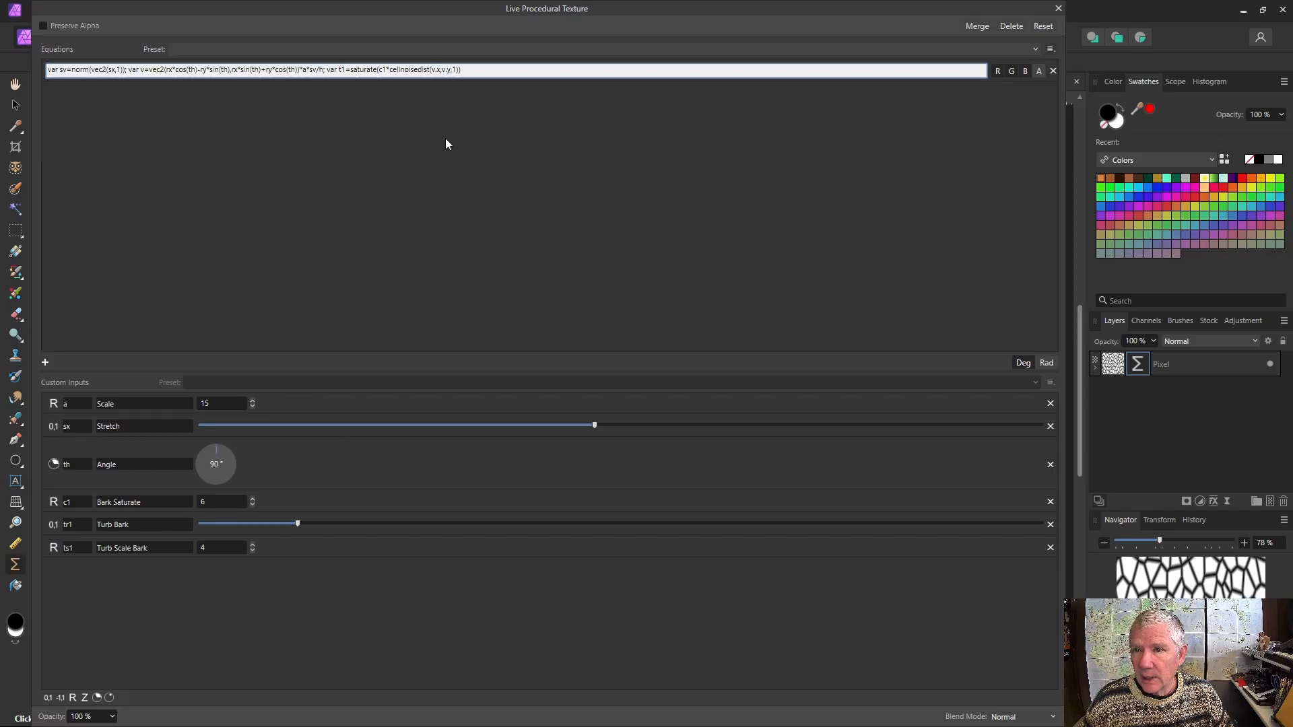
{"action": "type", "text": "+"}
{"action": "type", "text": "tr1*"}
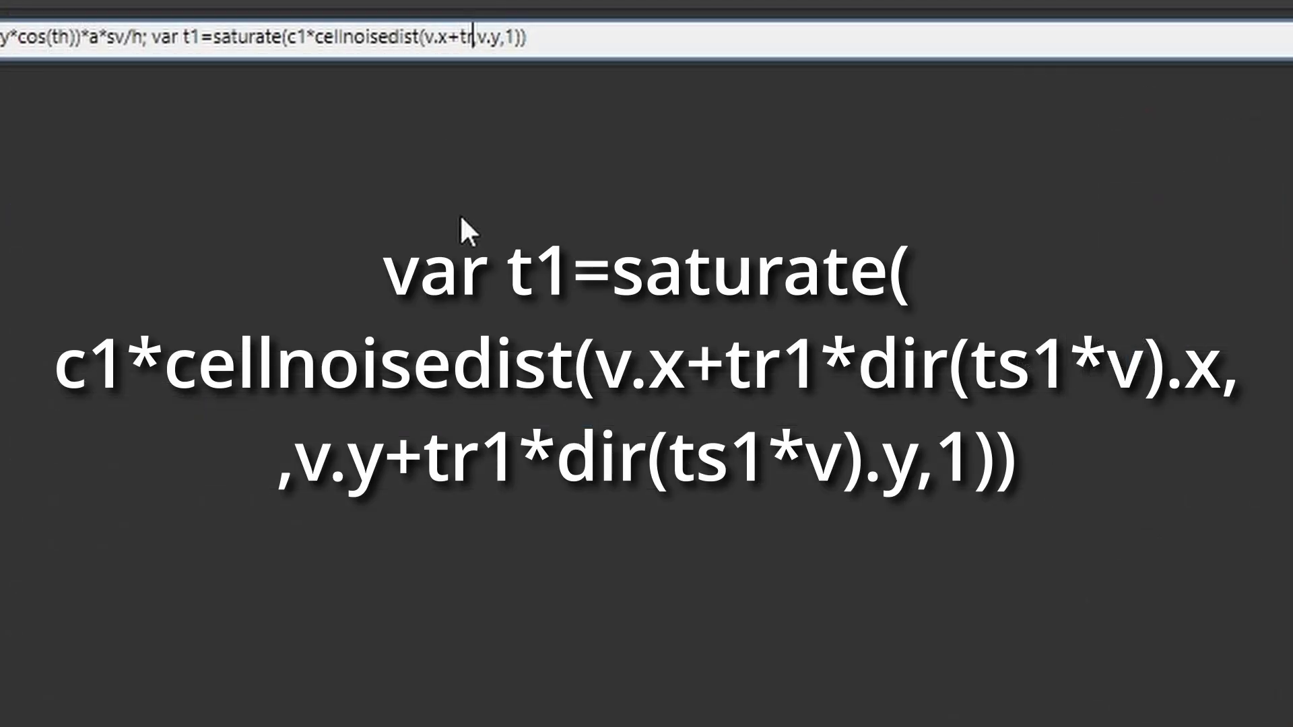
{"action": "type", "text": "dir("}
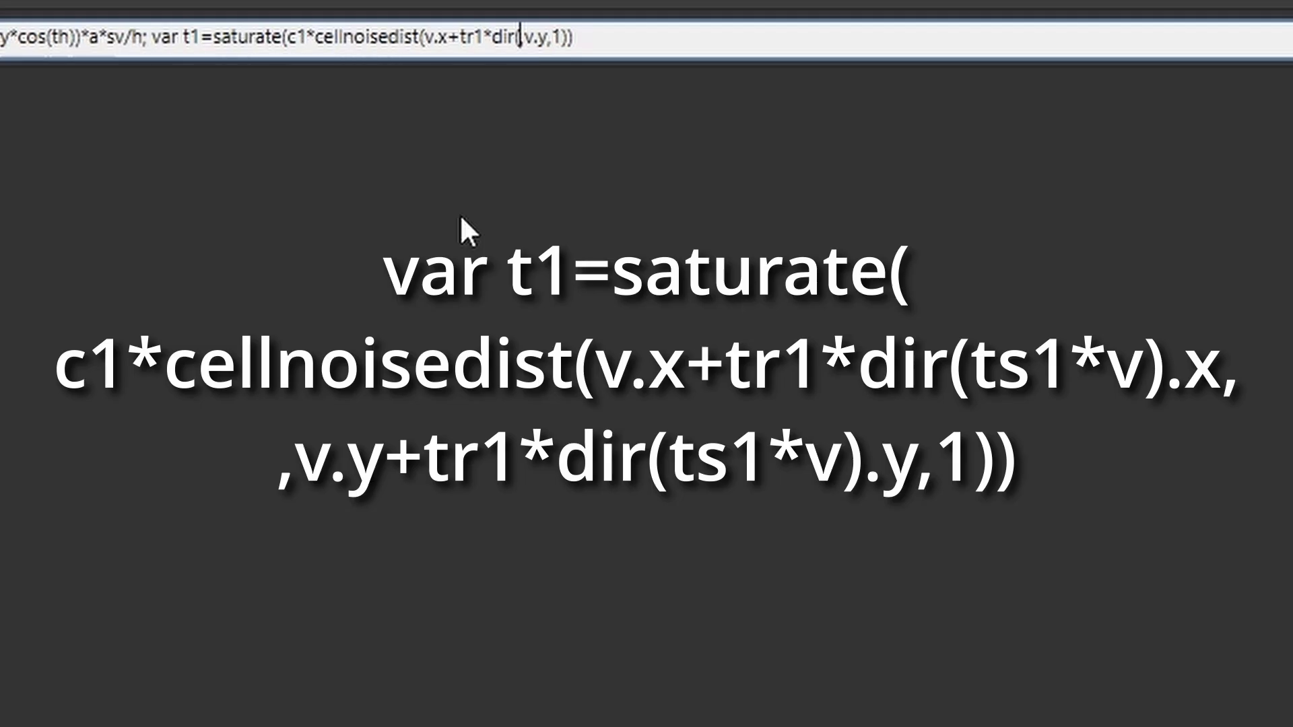
{"action": "type", "text": "ts1*v"}
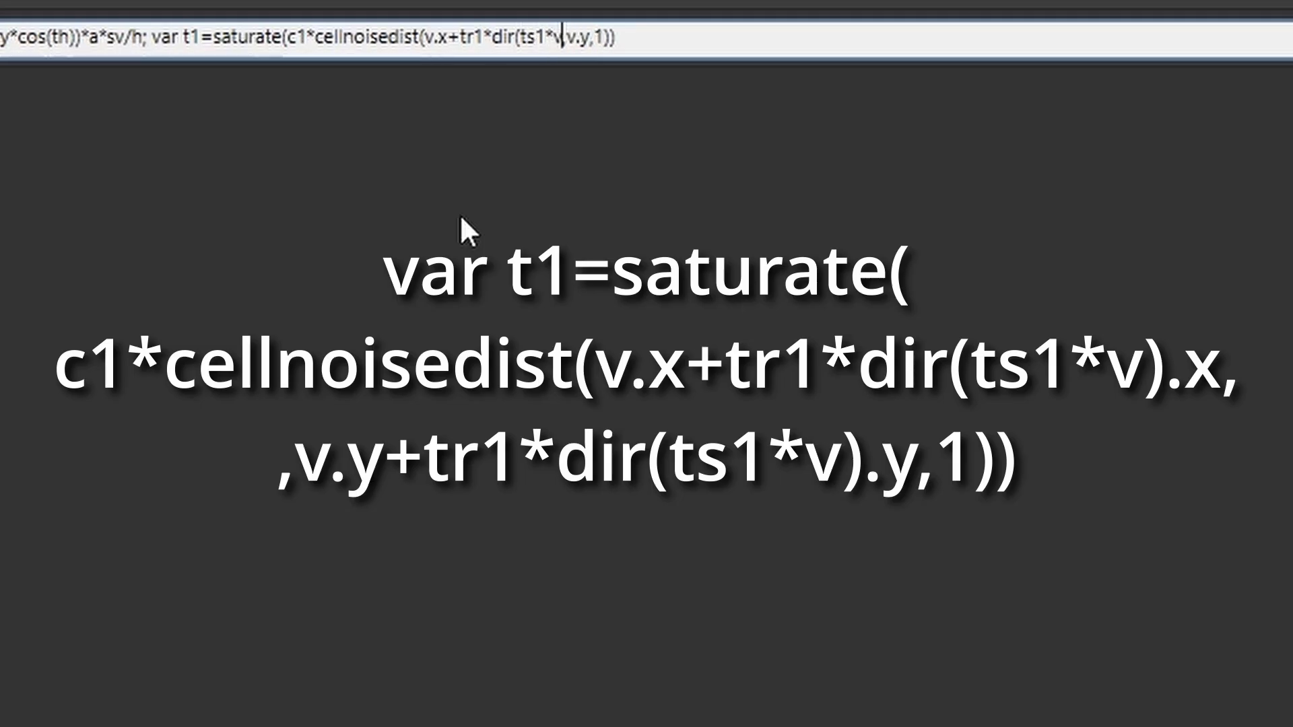
{"action": "type", "text": ")"}
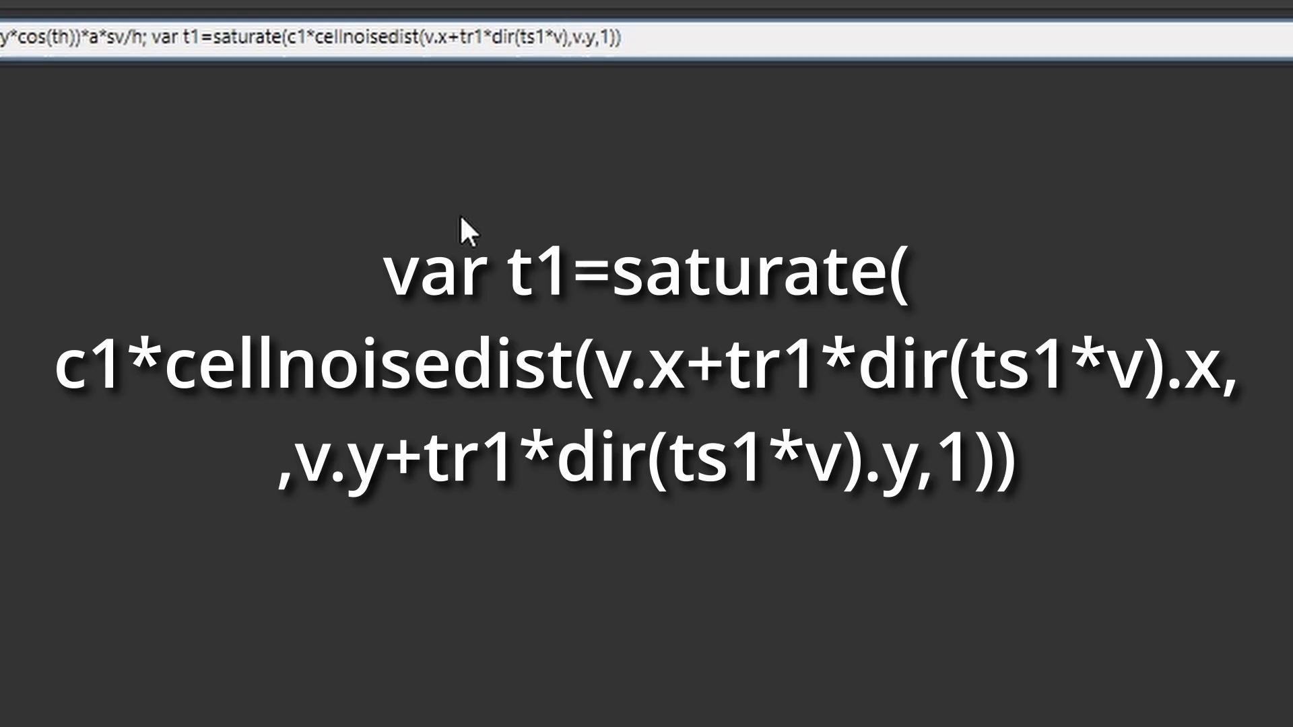
{"action": "type", "text": ".x"}
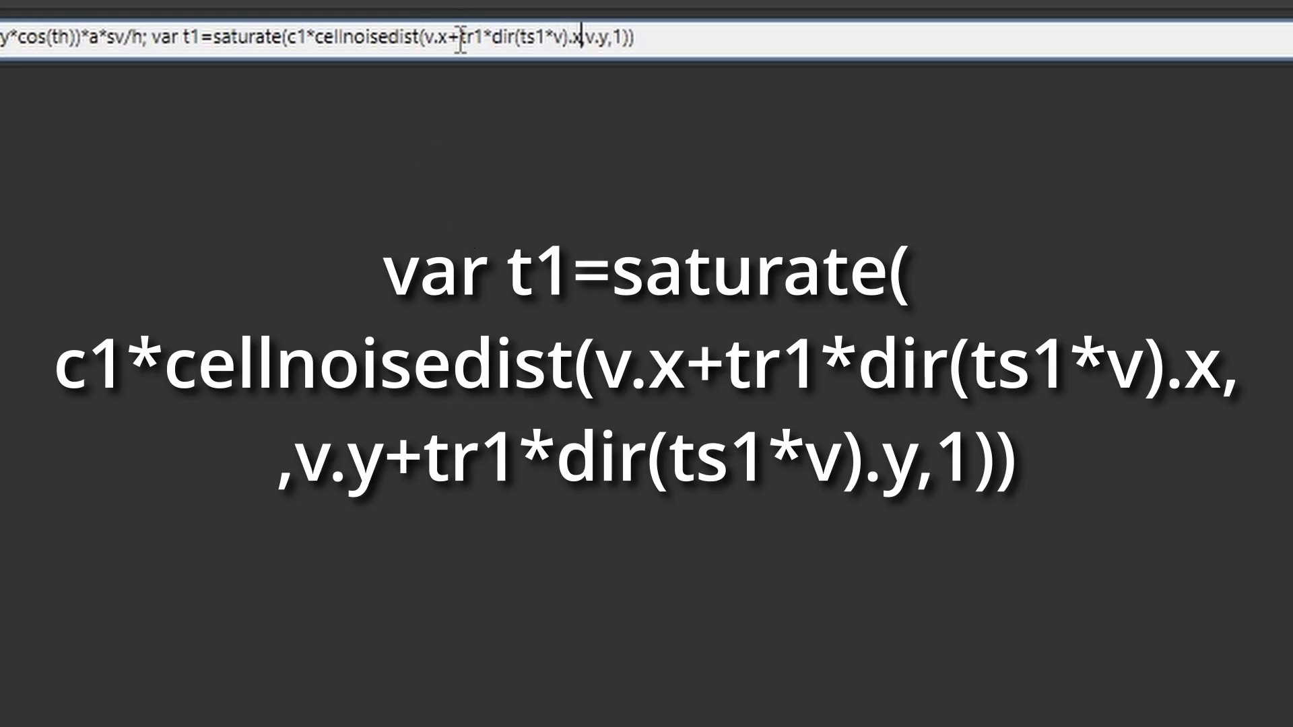
Copy the turbulence term after v.y in the cellnoisedist function and change its ending to make it +tr1*dir(ts1*v).y.
{"action": "left_click_drag", "start_coordinate": [456, 37], "coordinate": [584, 39]}
{"action": "key", "text": "ctrl+c"}
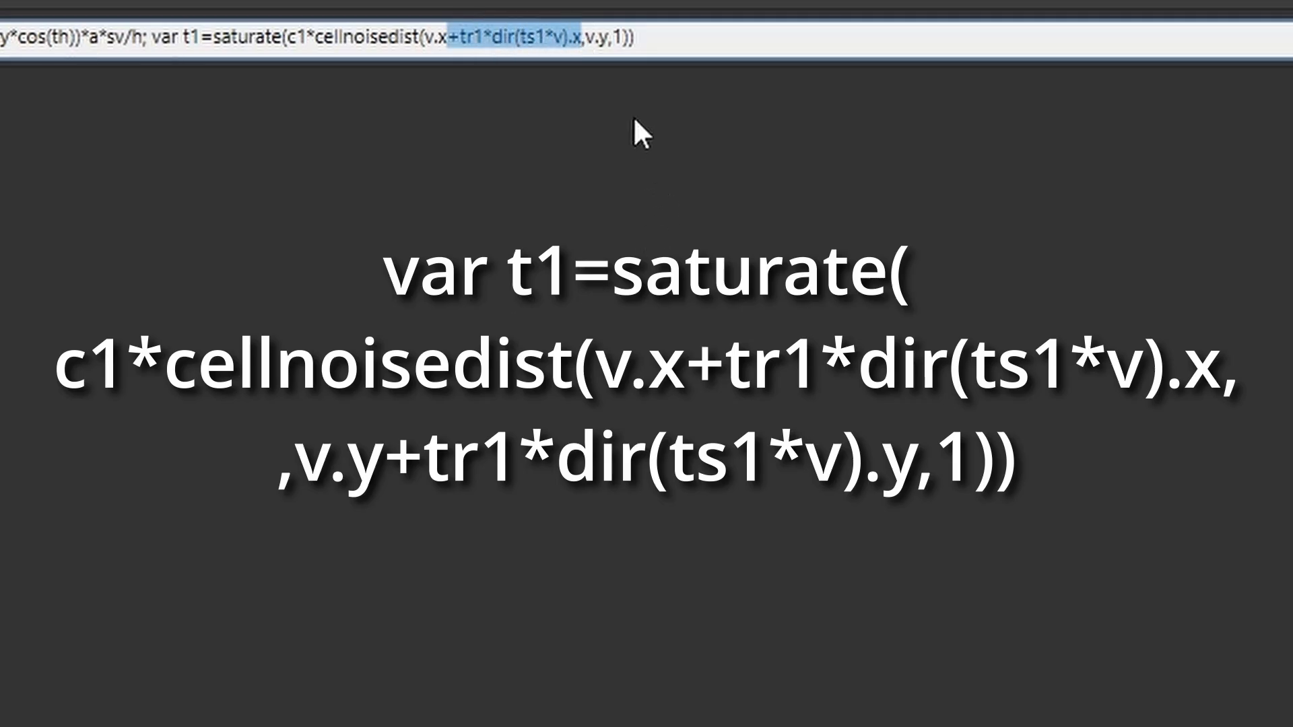
{"action": "left_click", "coordinate": [611, 37]}
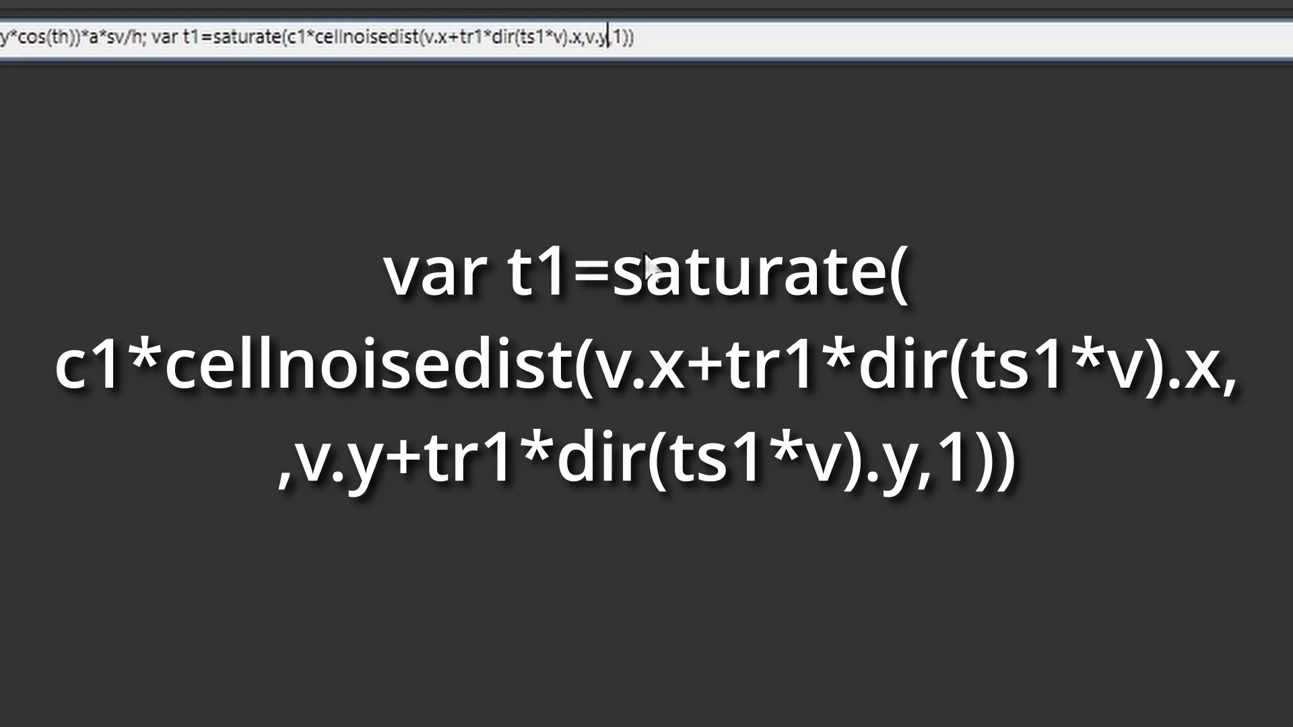
{"action": "key", "text": "ctrl+v"}
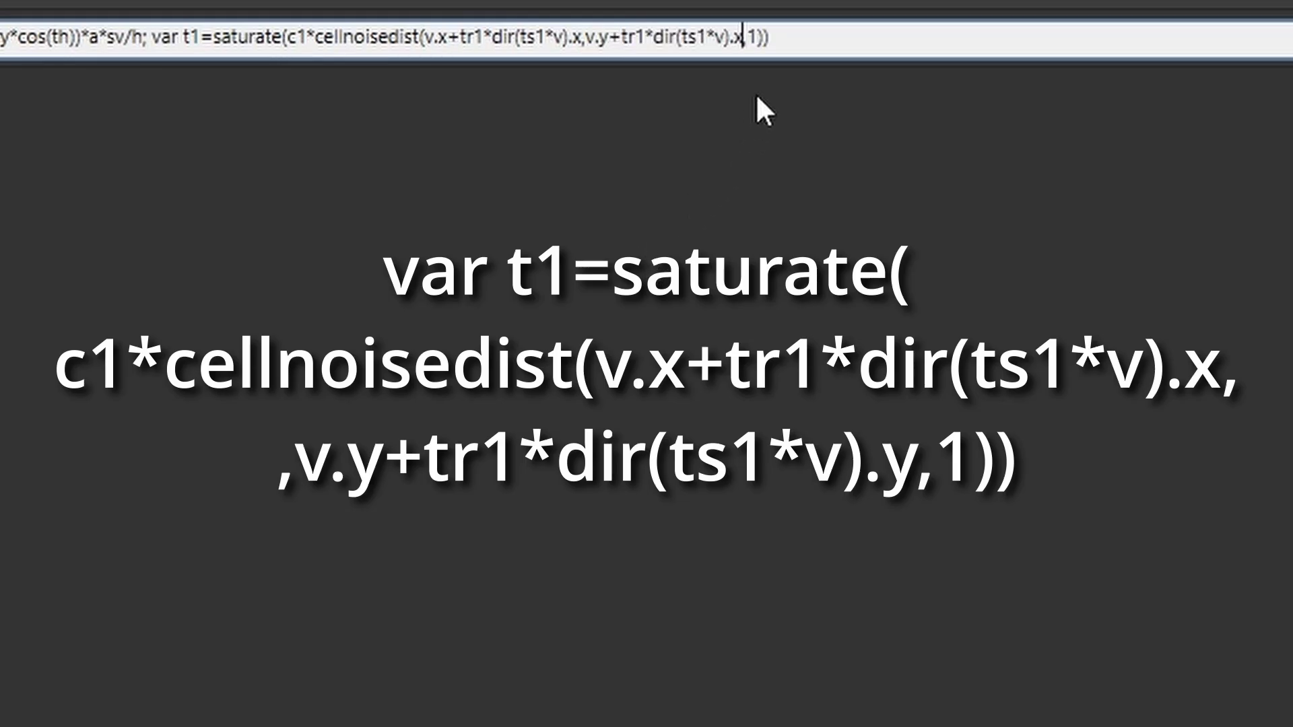
{"action": "key", "text": "BackSpace"}
{"action": "type", "text": "y"}
{"action": "key", "text": "Return"}
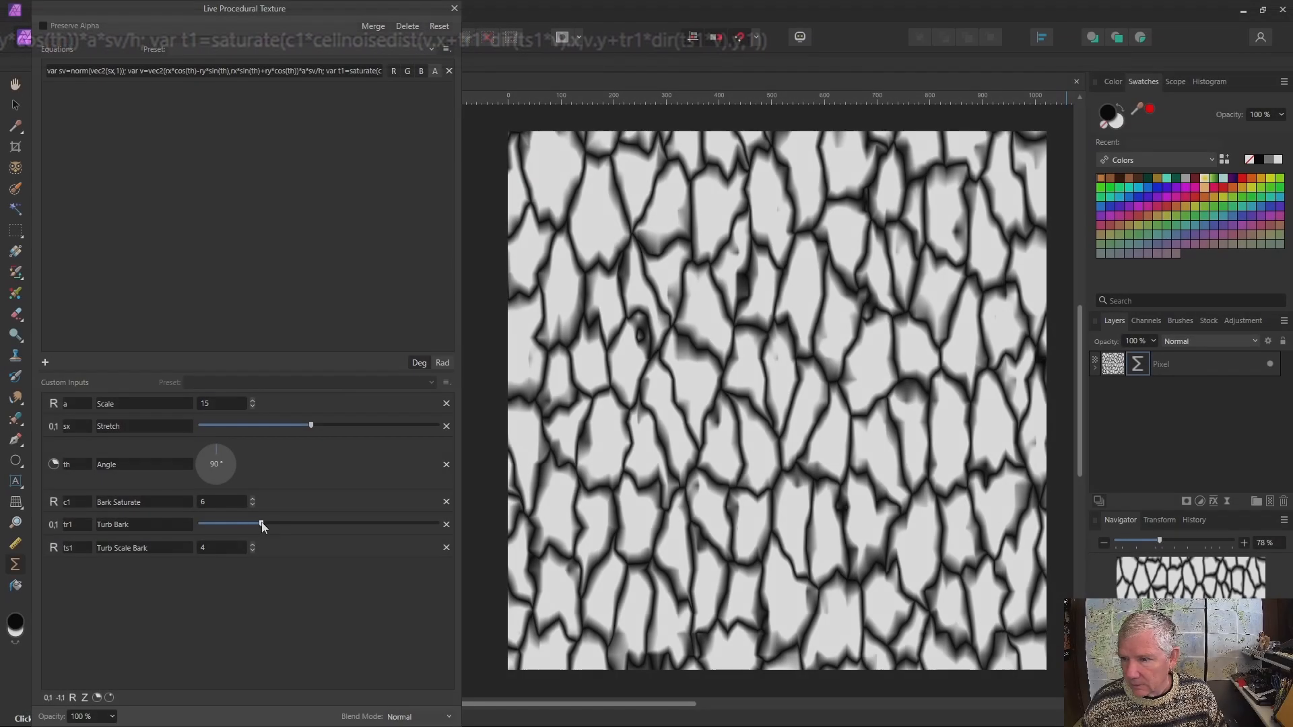
Lower Turb Bark to about 15% of its range and set Turb Scale Bark to 5, keeping Bark Saturate at 6.
{"action": "mouse_move", "coordinate": [263, 527]}
{"action": "left_mouse_down"}
{"action": "mouse_move", "coordinate": [278, 526]}
{"action": "mouse_move", "coordinate": [251, 525]}
{"action": "left_mouse_up"}
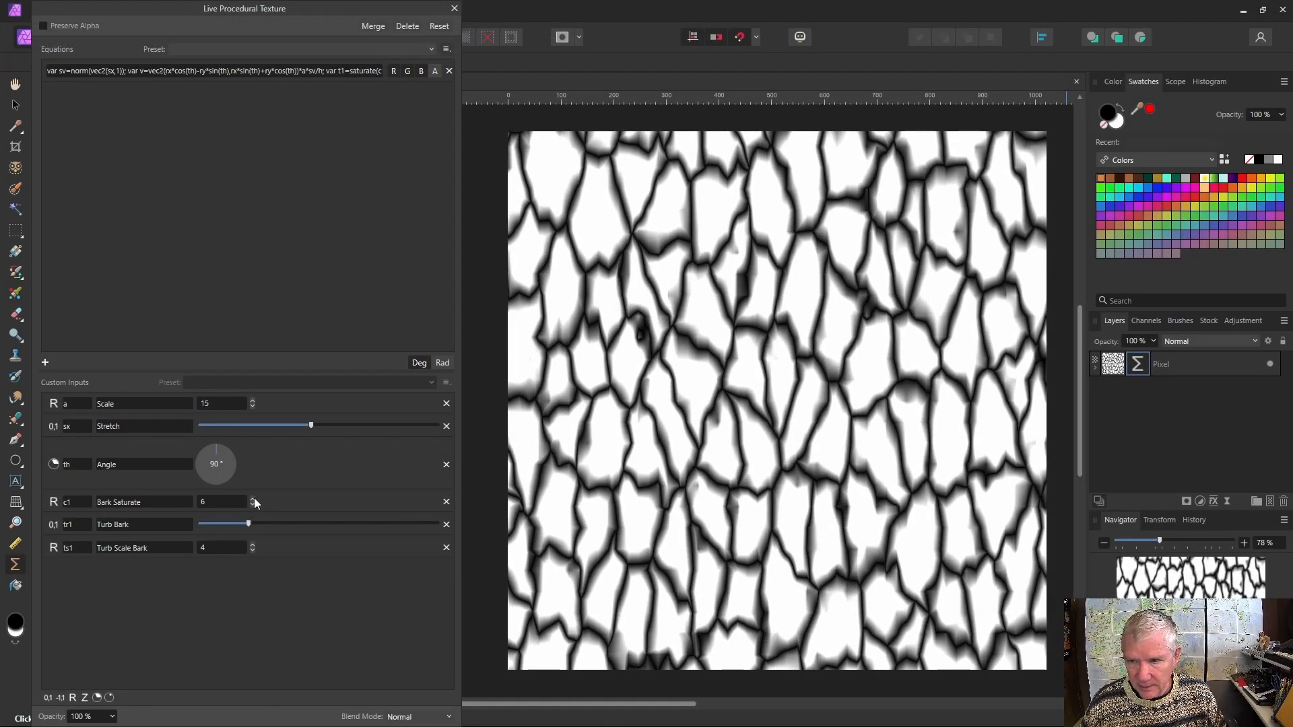
{"action": "left_click", "coordinate": [253, 499]}
{"action": "left_click", "coordinate": [252, 506]}
{"action": "left_click", "coordinate": [252, 545]}
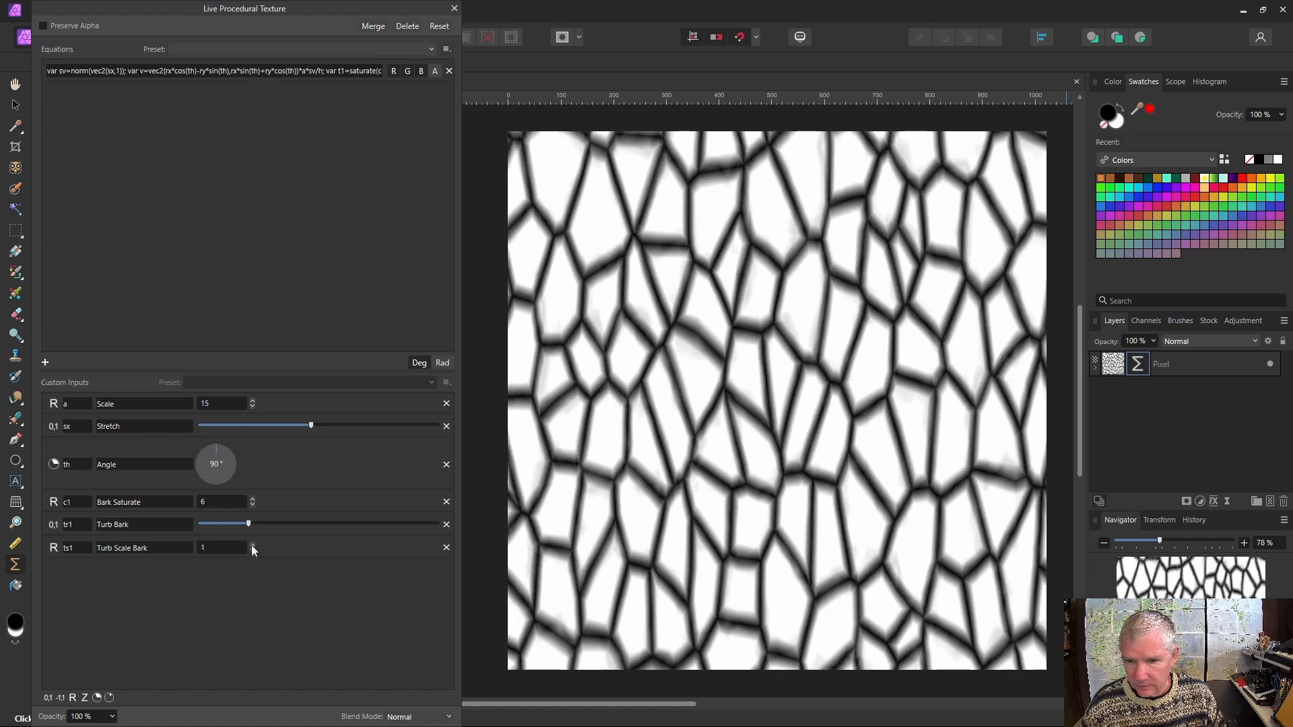
{"action": "left_click", "coordinate": [253, 545]}
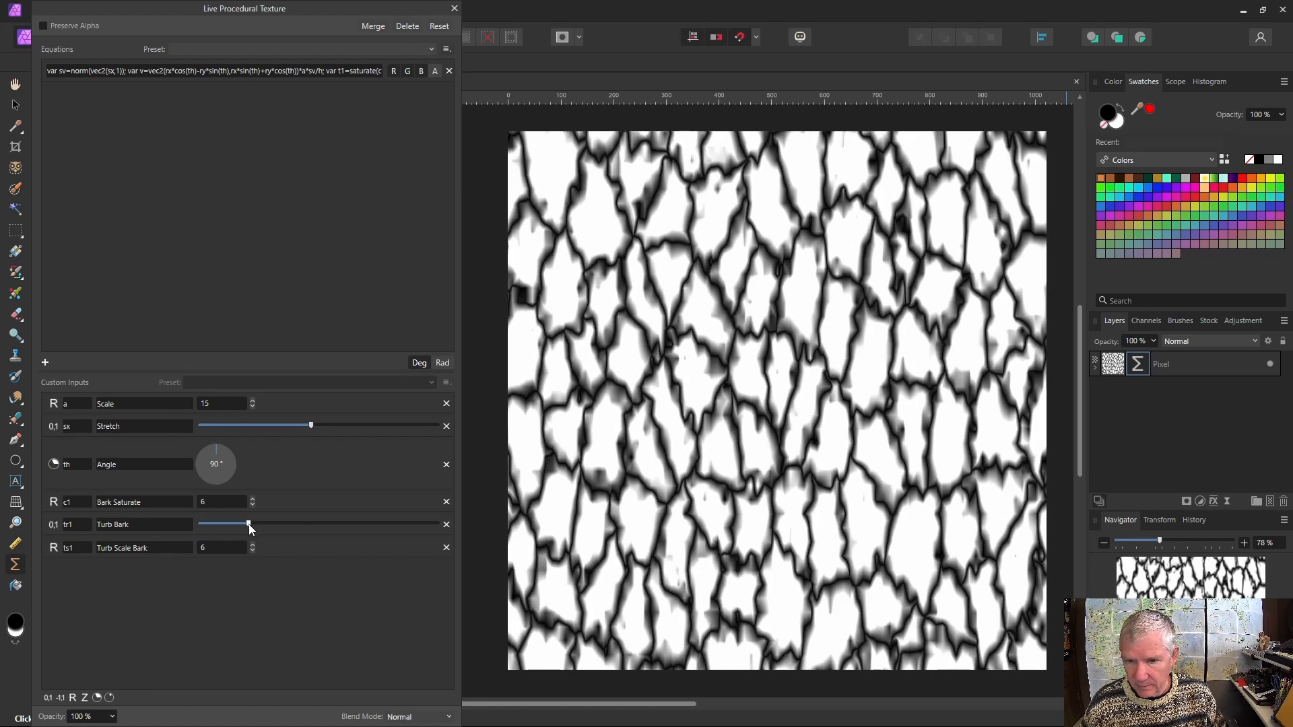
{"action": "mouse_move", "coordinate": [249, 525]}
{"action": "left_mouse_down"}
{"action": "mouse_move", "coordinate": [169, 520]}
{"action": "mouse_move", "coordinate": [233, 525]}
{"action": "left_mouse_up"}
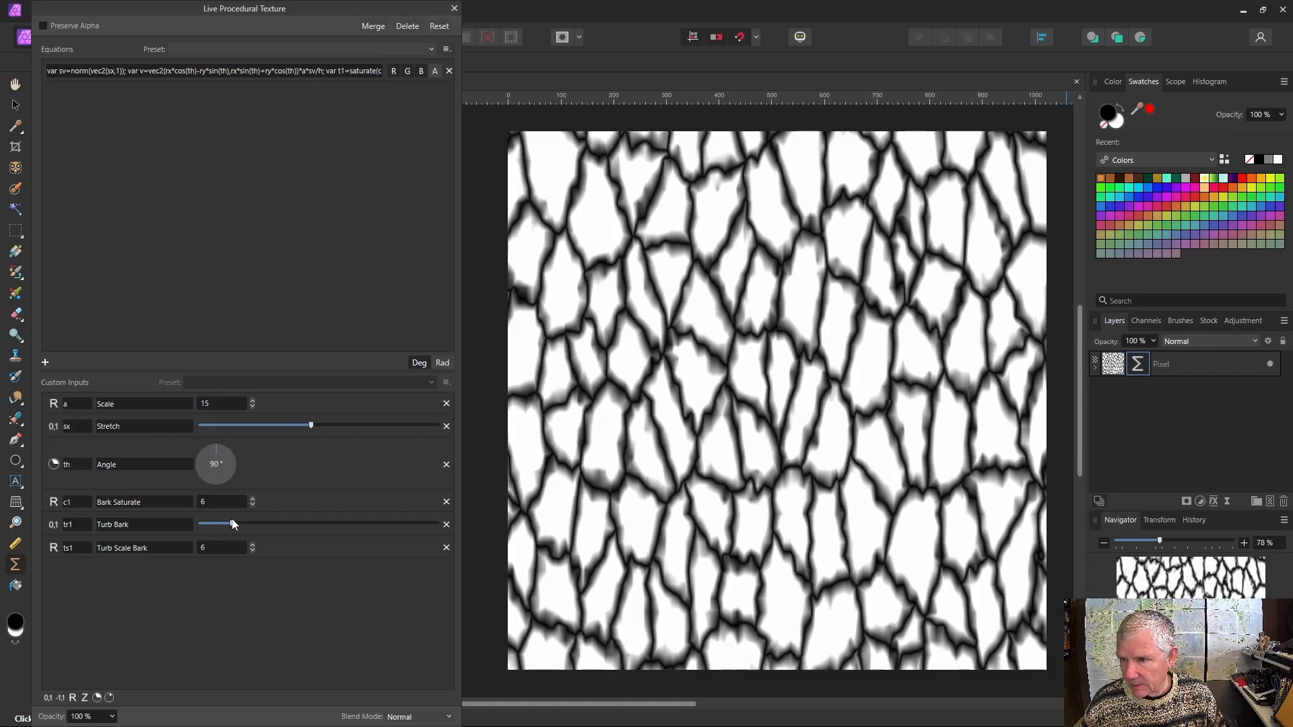
{"action": "left_click", "coordinate": [252, 551]}
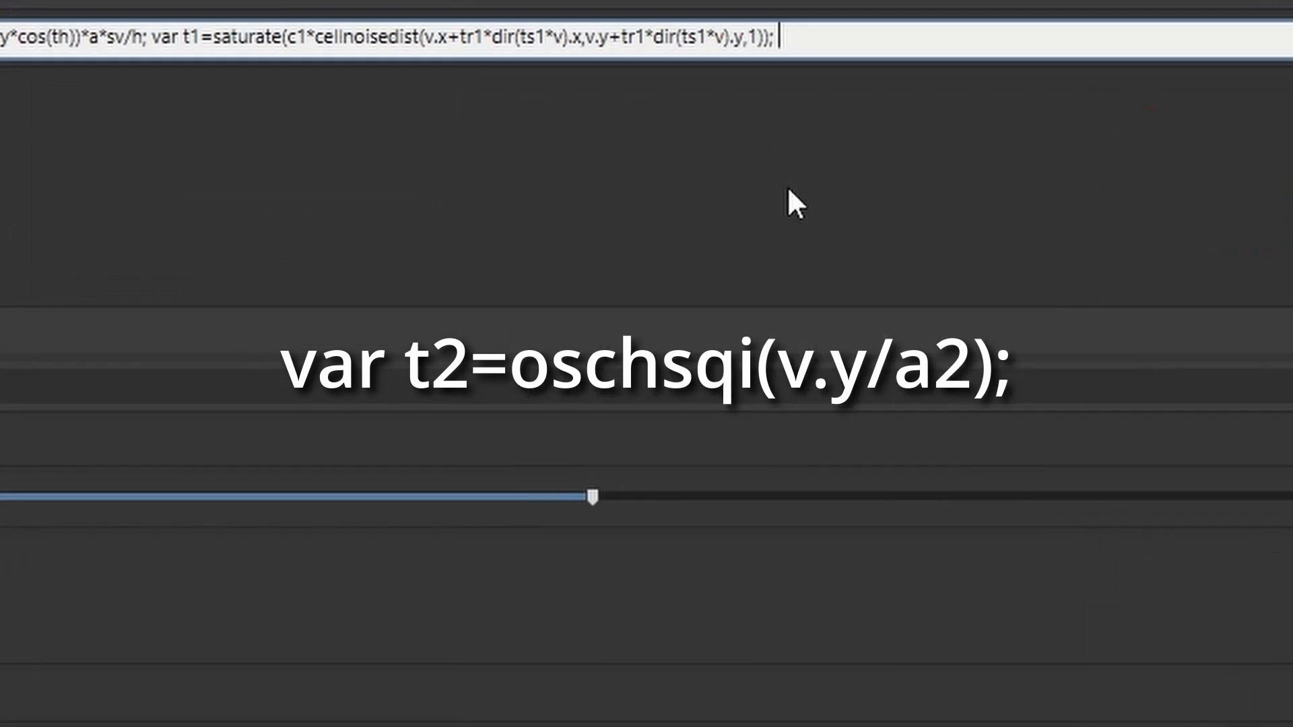
Append var t2=oscshqi(v.y/a2) to the equation after the t1 expression.
{"action": "type", "text": "var t2=osc"}
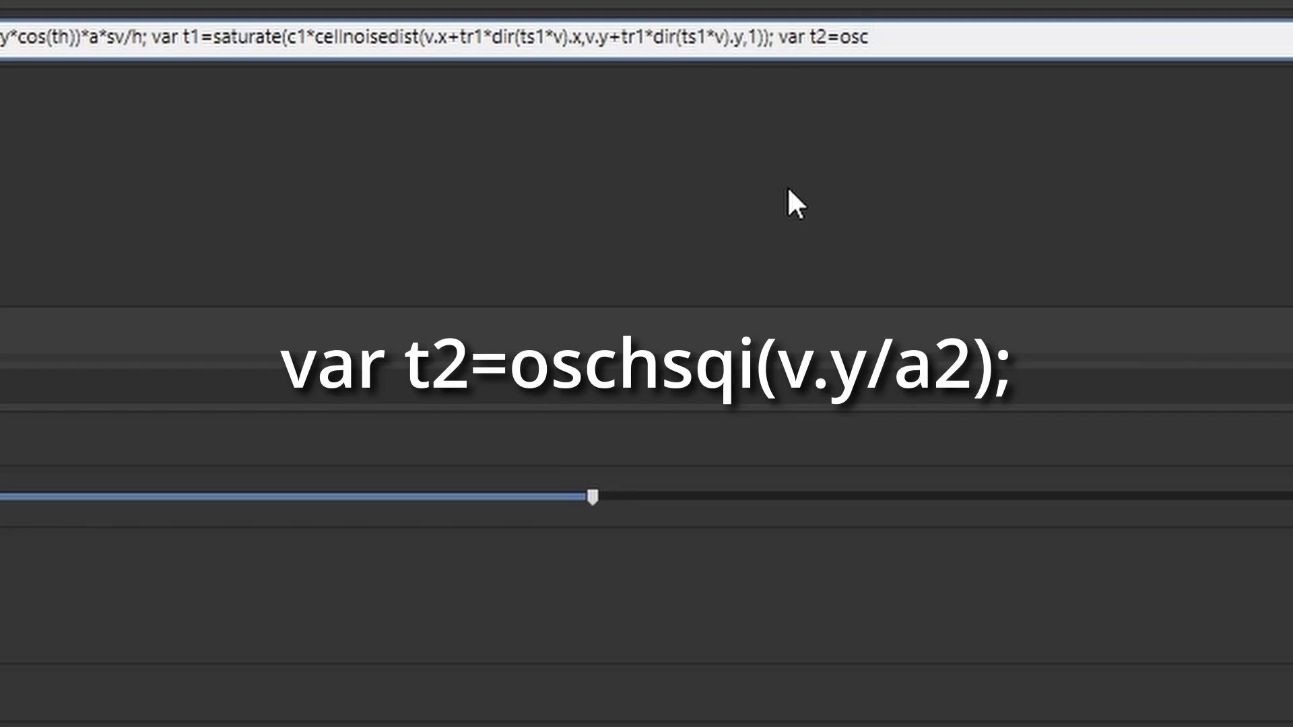
{"action": "type", "text": "sqi"}
{"action": "type", "text": "hqi"}
{"action": "left_click", "coordinate": [934, 46]}
{"action": "type", "text": "(v.y"}
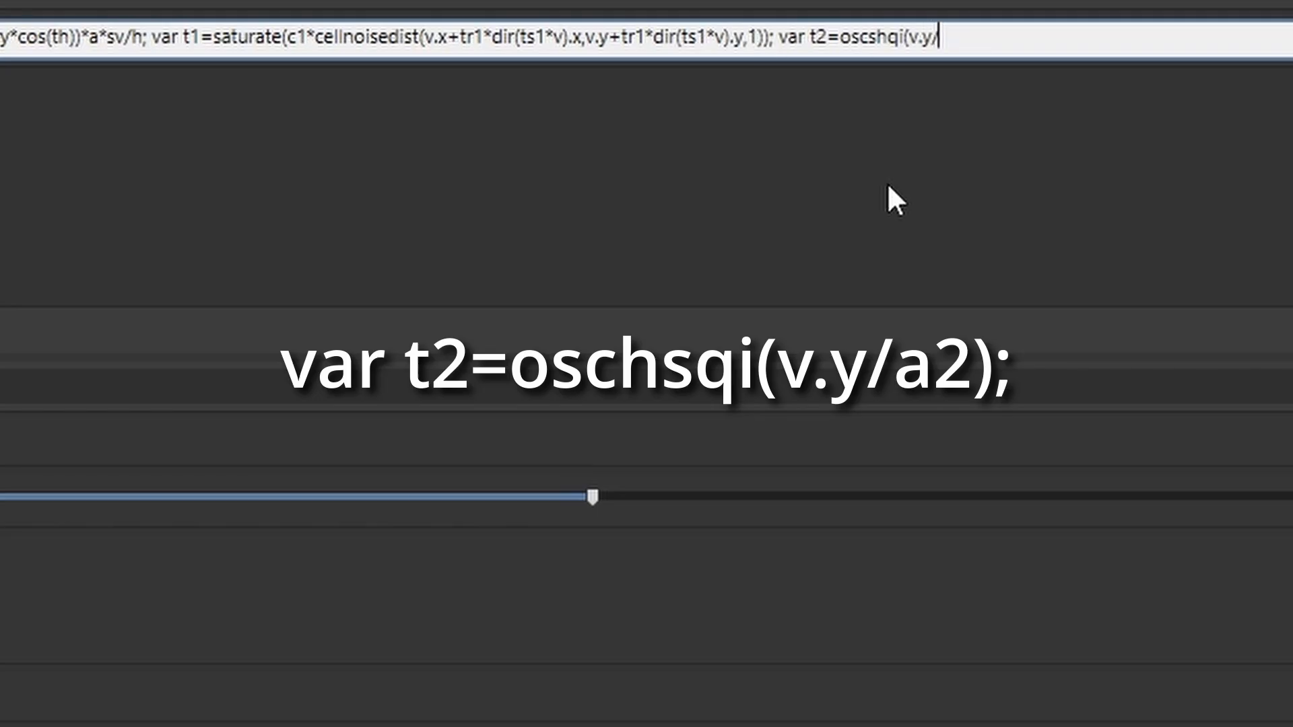
{"action": "type", "text": "/a2)"}
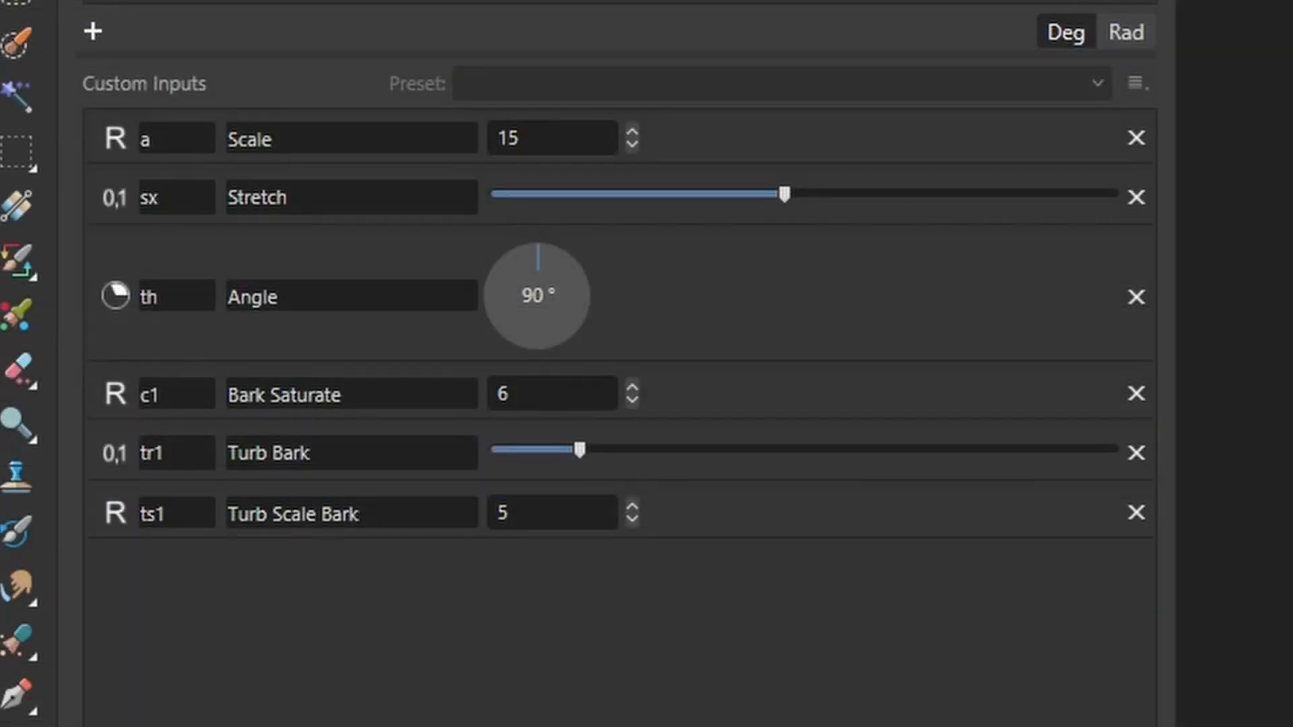
Add a real-number custom input named a2 and set it to 2.
{"action": "left_click", "coordinate": [93, 30]}
{"action": "left_click", "coordinate": [173, 566]}
{"action": "double_click", "coordinate": [173, 566]}
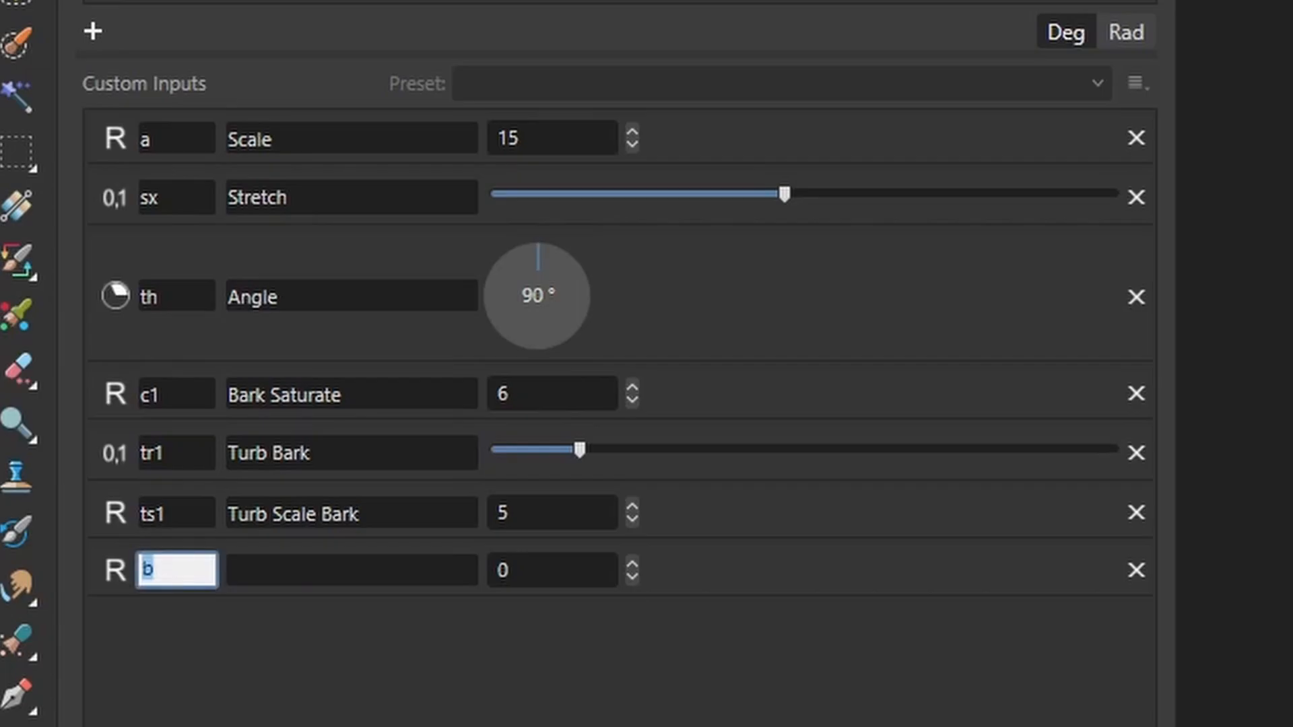
{"action": "type", "text": "a2"}
{"action": "key", "text": "Return"}
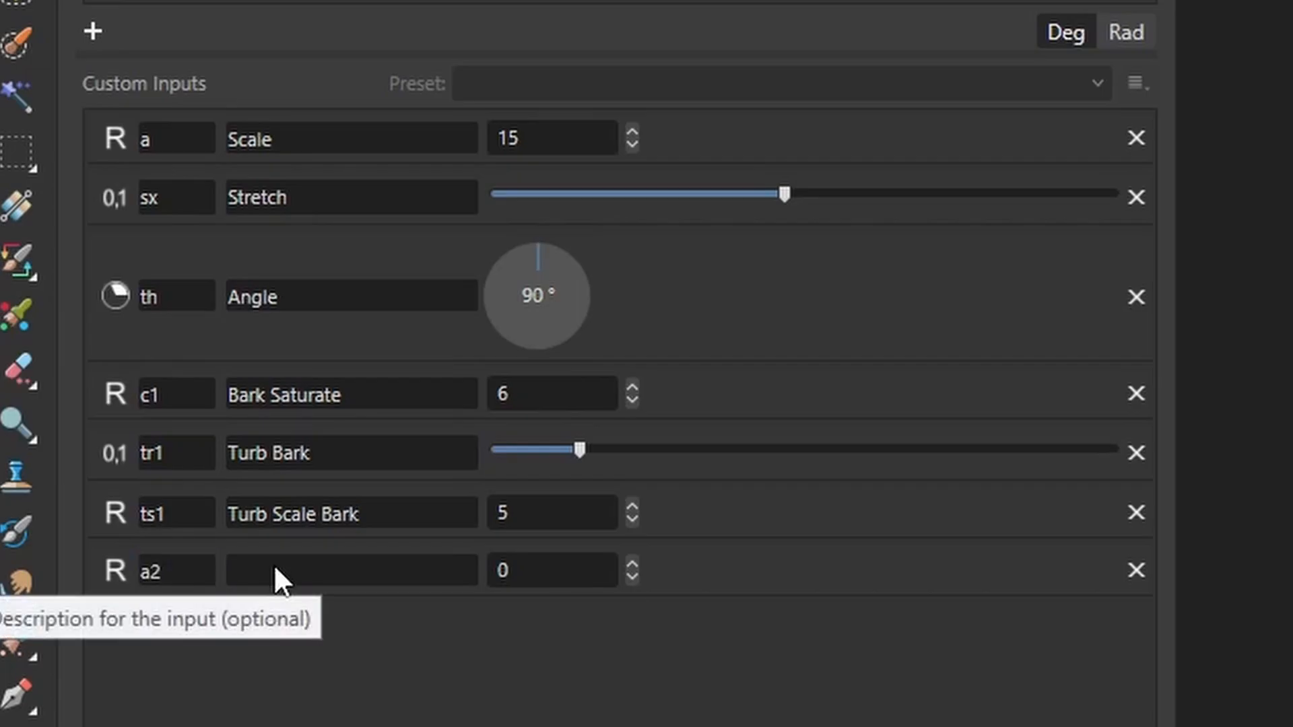
{"action": "left_click", "coordinate": [633, 565]}
Correct the function name in the t2 expression to oschsqi and apply the equation.
{"action": "type", "text": "hsqi(v.y/a2"}
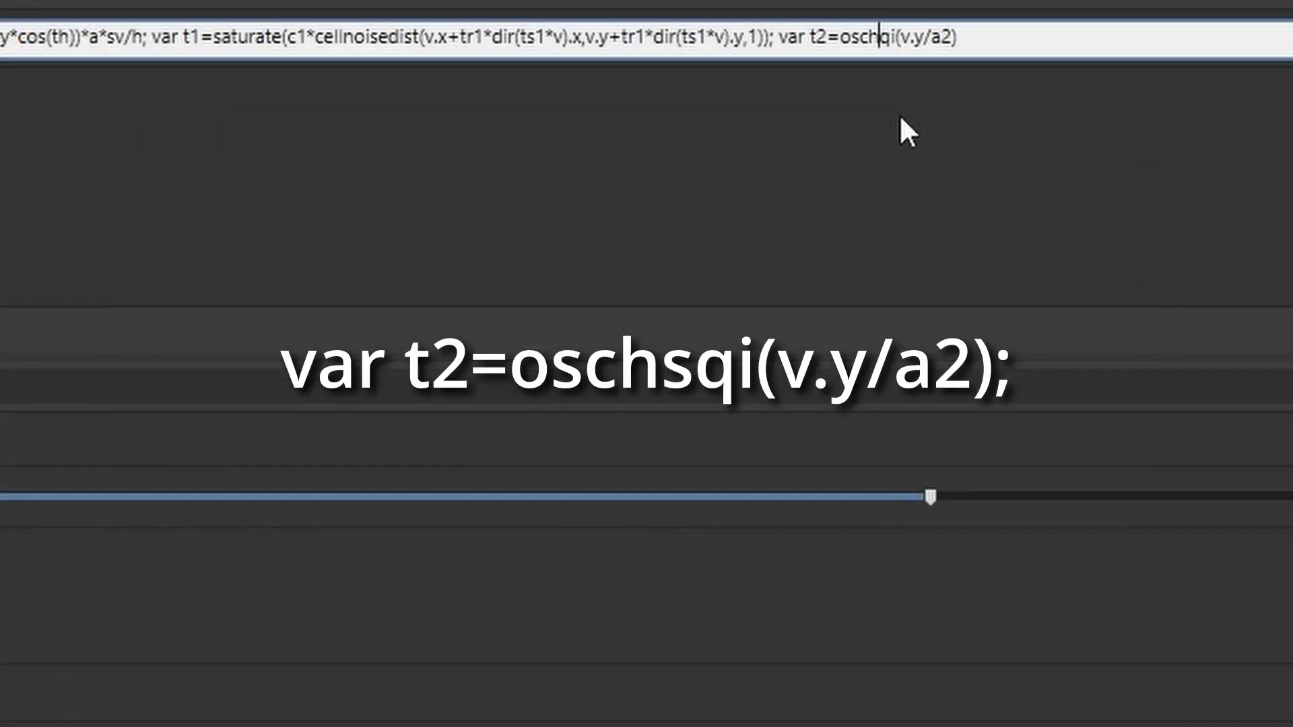
{"action": "key", "text": "Return"}
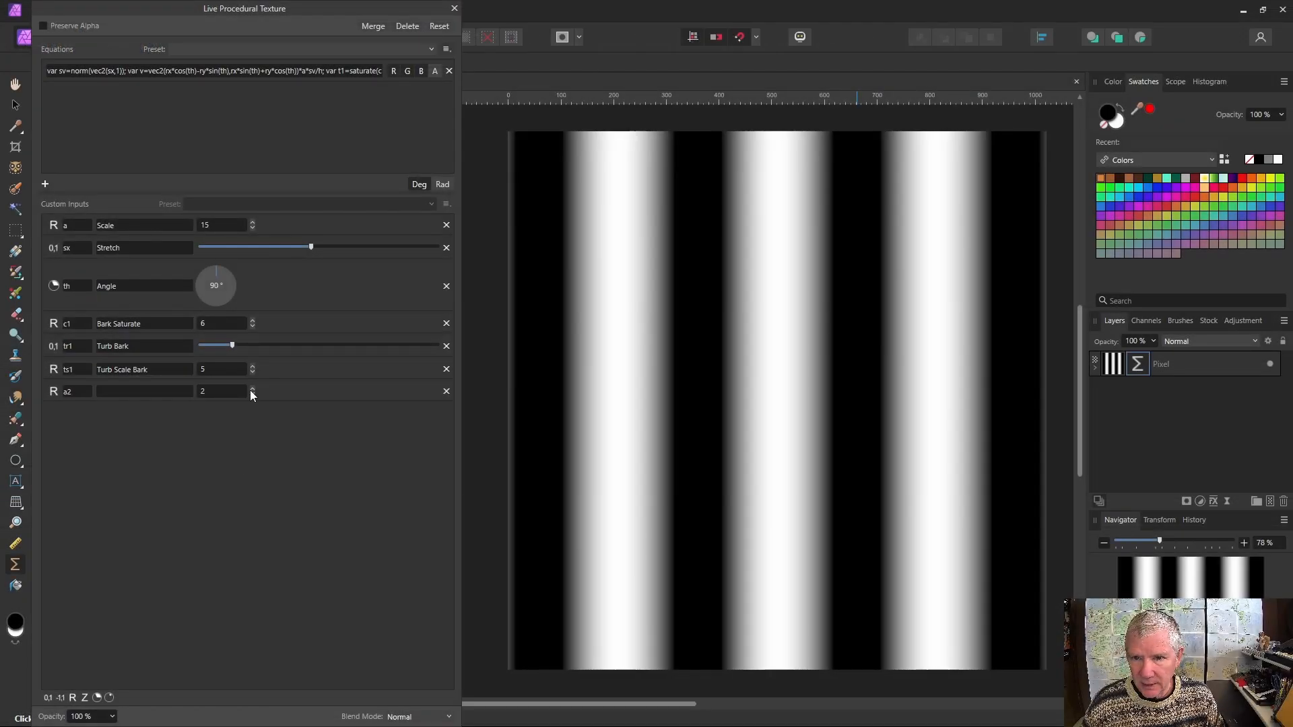
Describe the a2 input as Stripe Scale and set it to 3.
{"action": "left_click", "coordinate": [106, 392]}
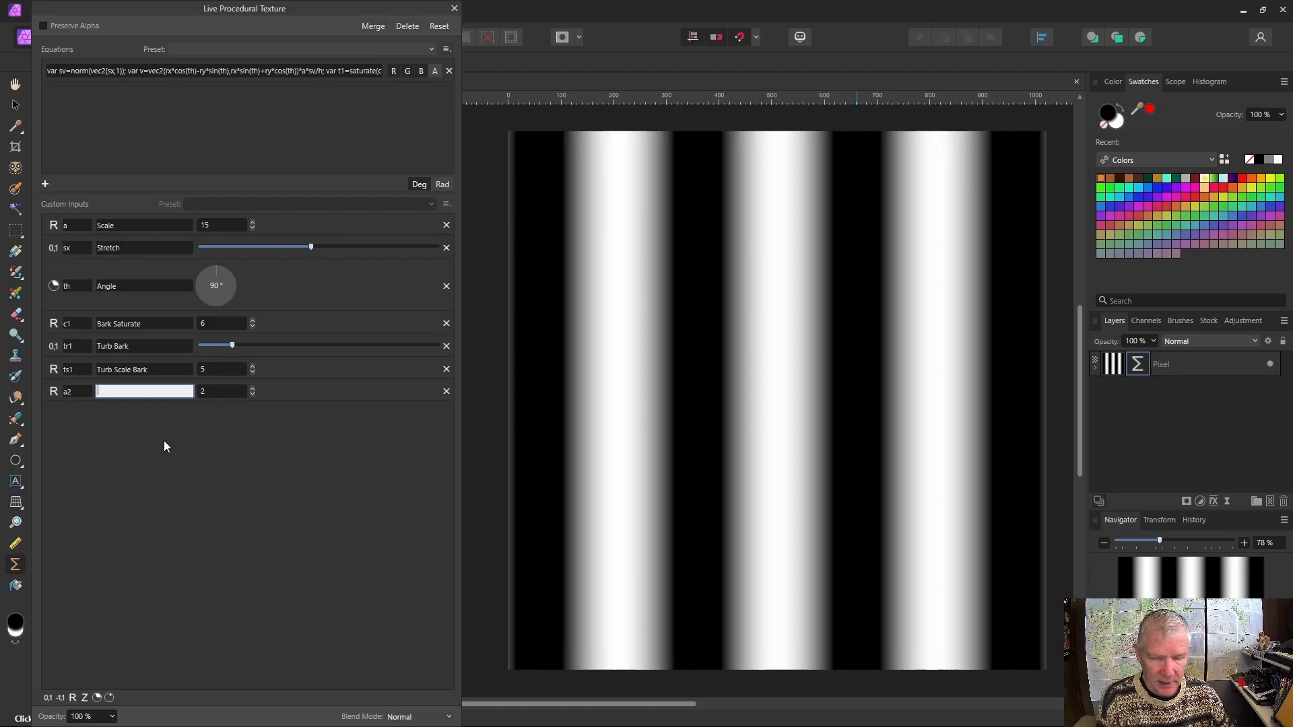
{"action": "type", "text": "Stripe"}
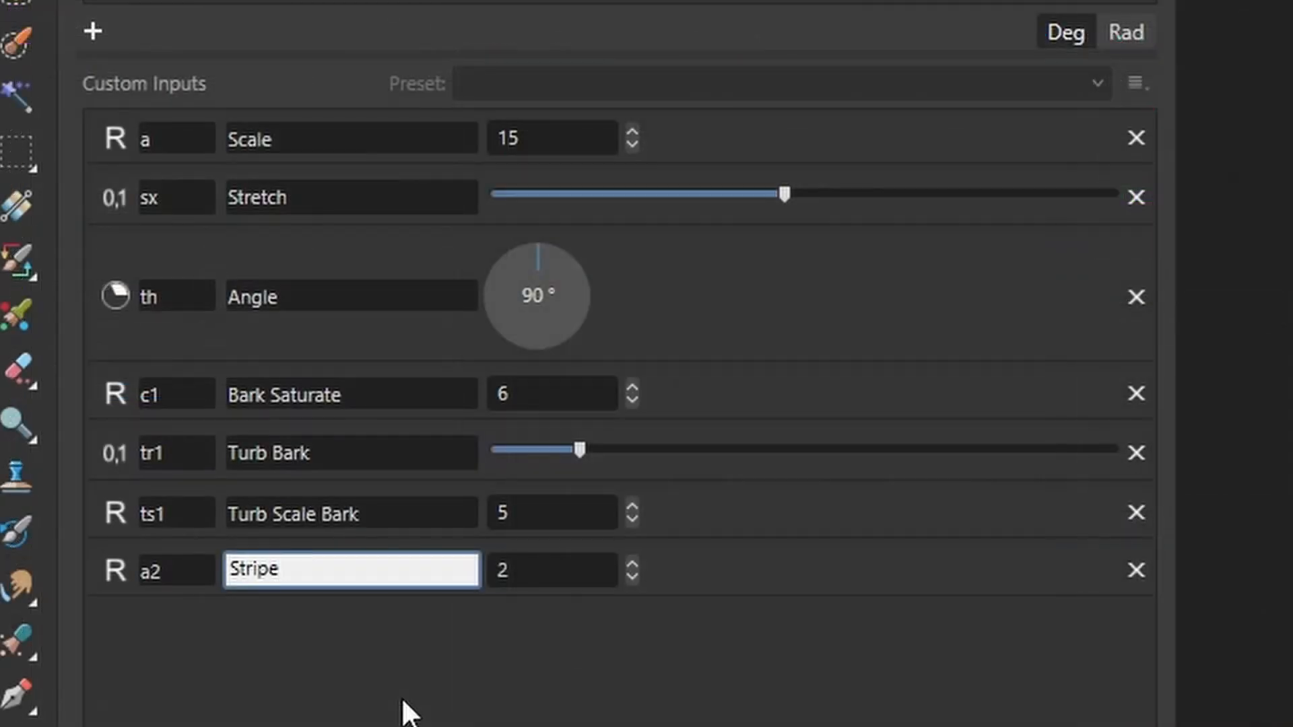
{"action": "type", "text": " Scale"}
{"action": "left_click", "coordinate": [252, 390]}
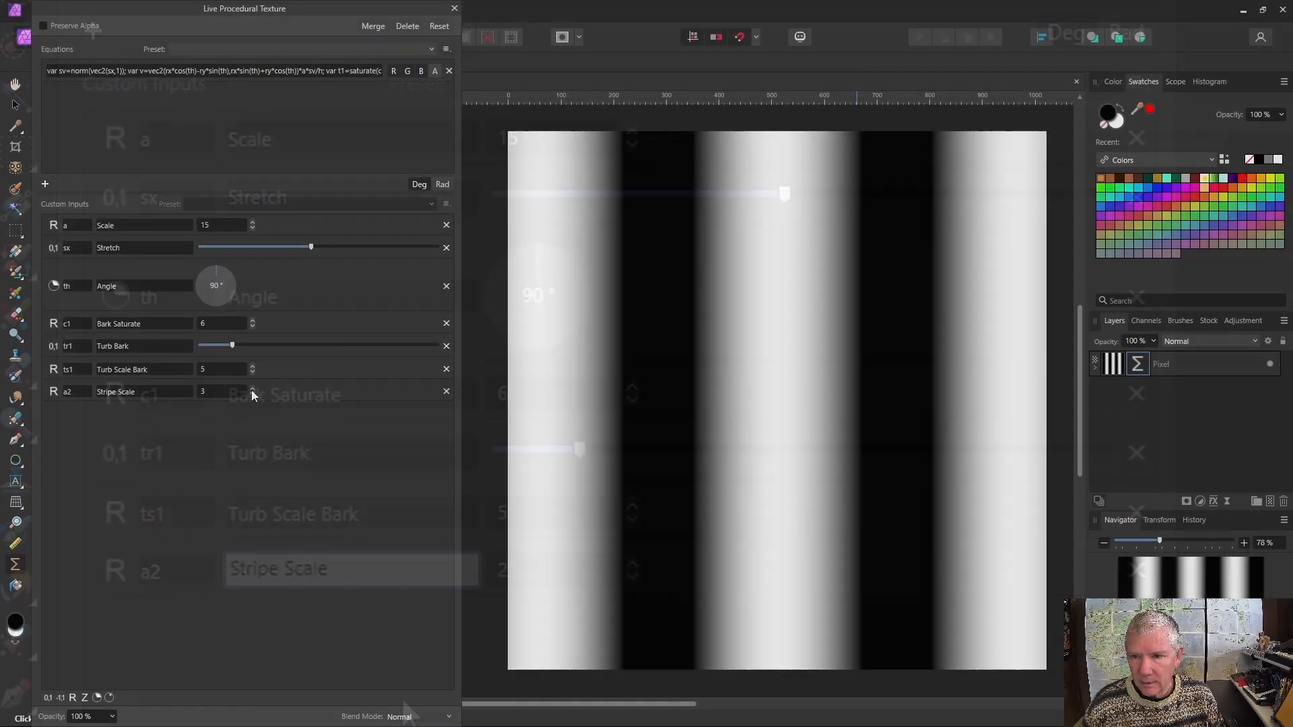
{"action": "left_click", "coordinate": [252, 390]}
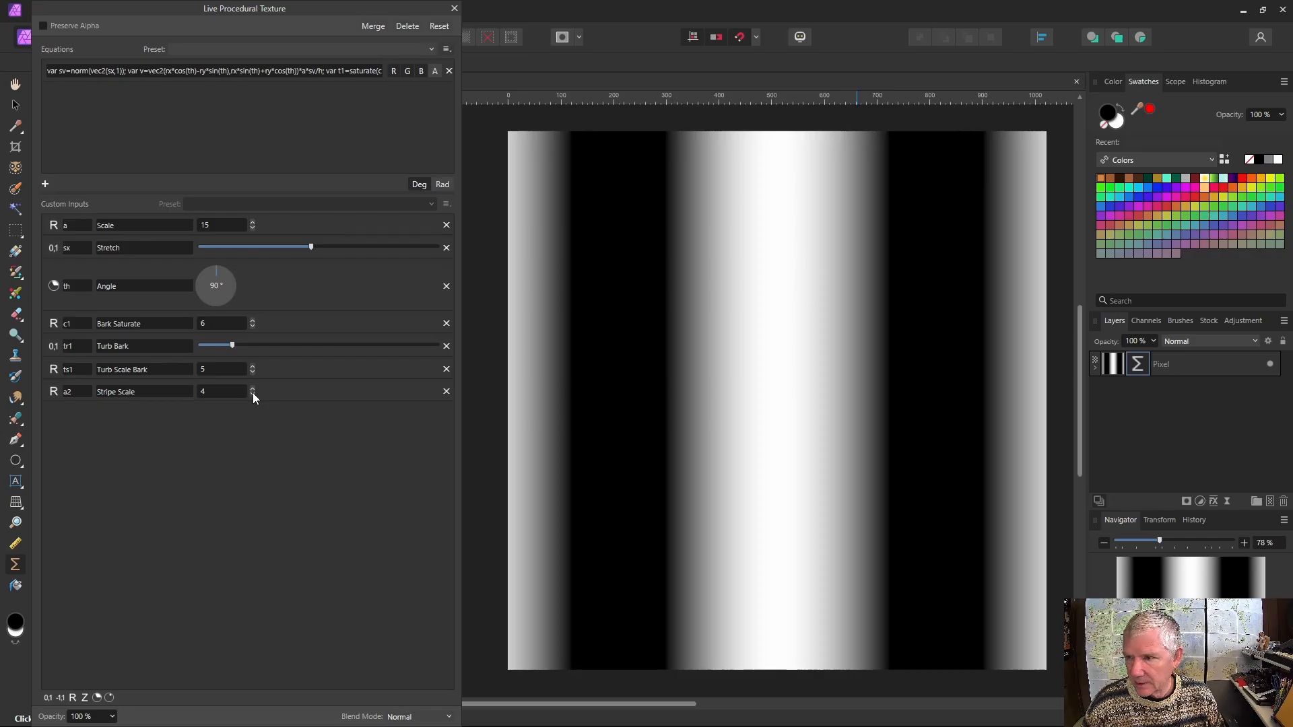
{"action": "left_click", "coordinate": [253, 393]}
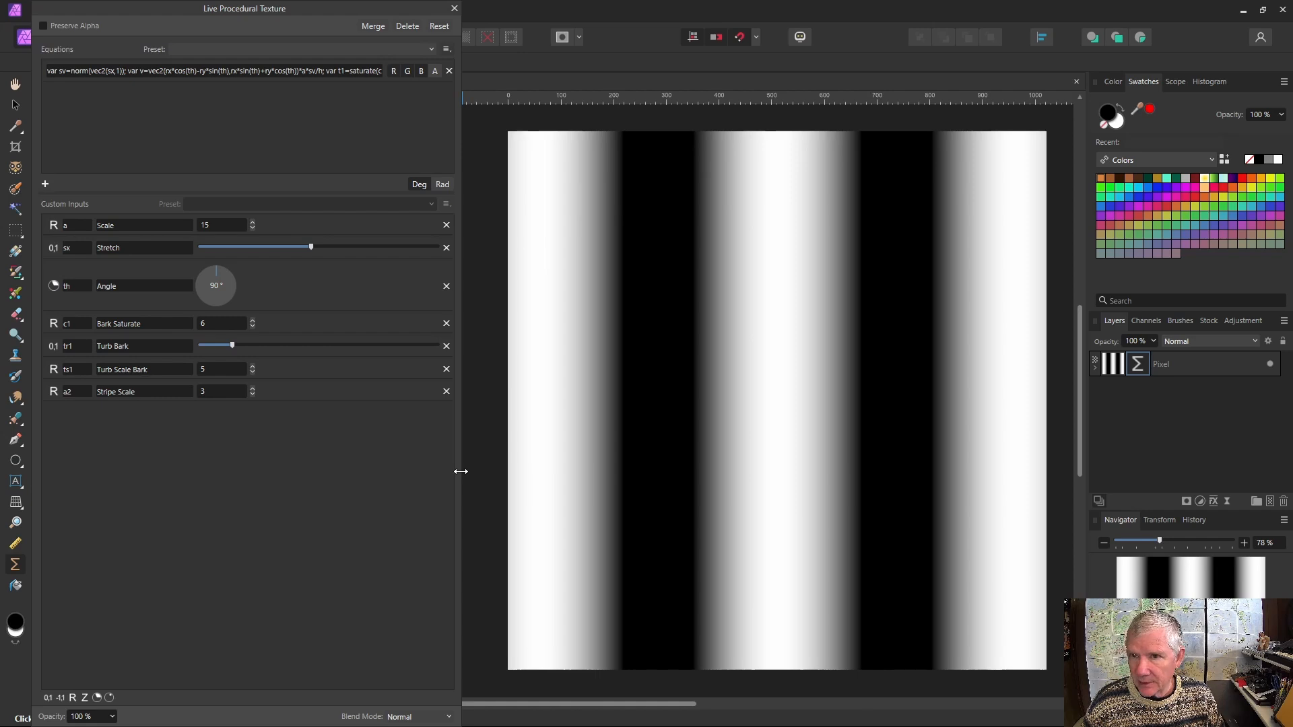
Widen the filter dialog and add a [0,1] range custom input named tr2 and a real-number custom input named ts2.
{"action": "left_click_drag", "start_coordinate": [460, 471], "coordinate": [1093, 472]}
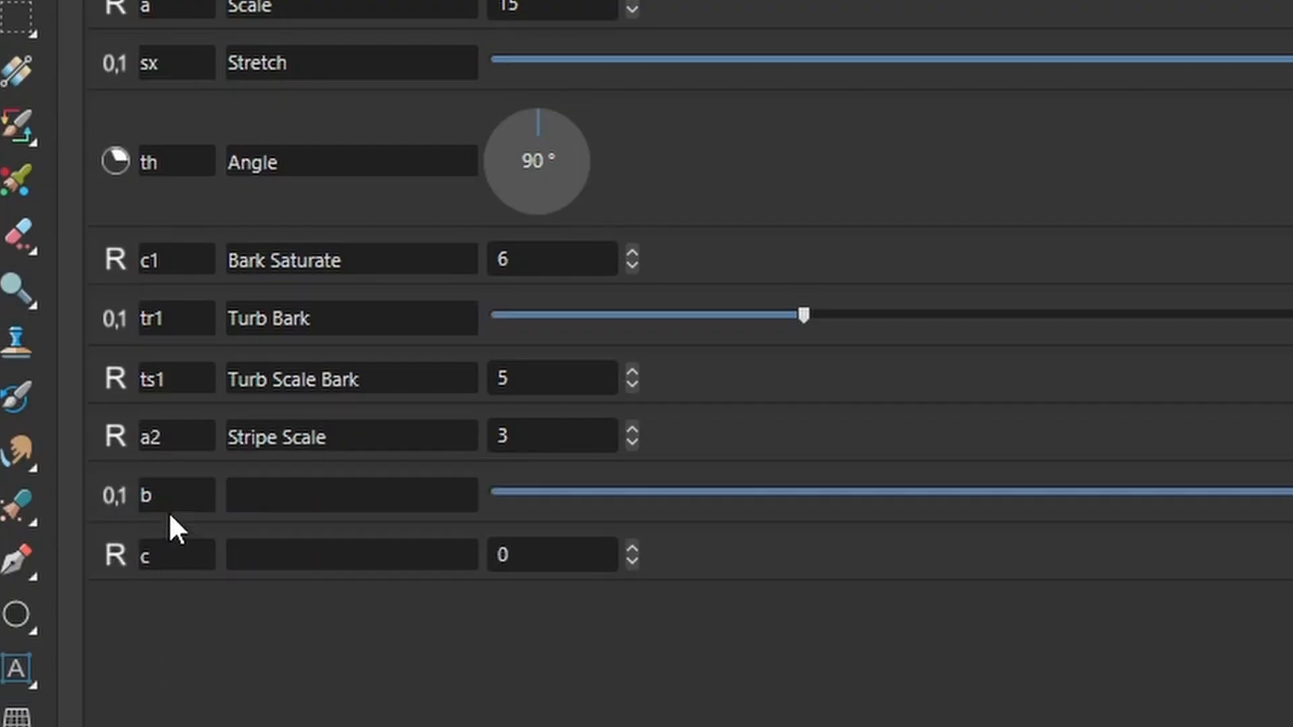
{"action": "left_click", "coordinate": [171, 489]}
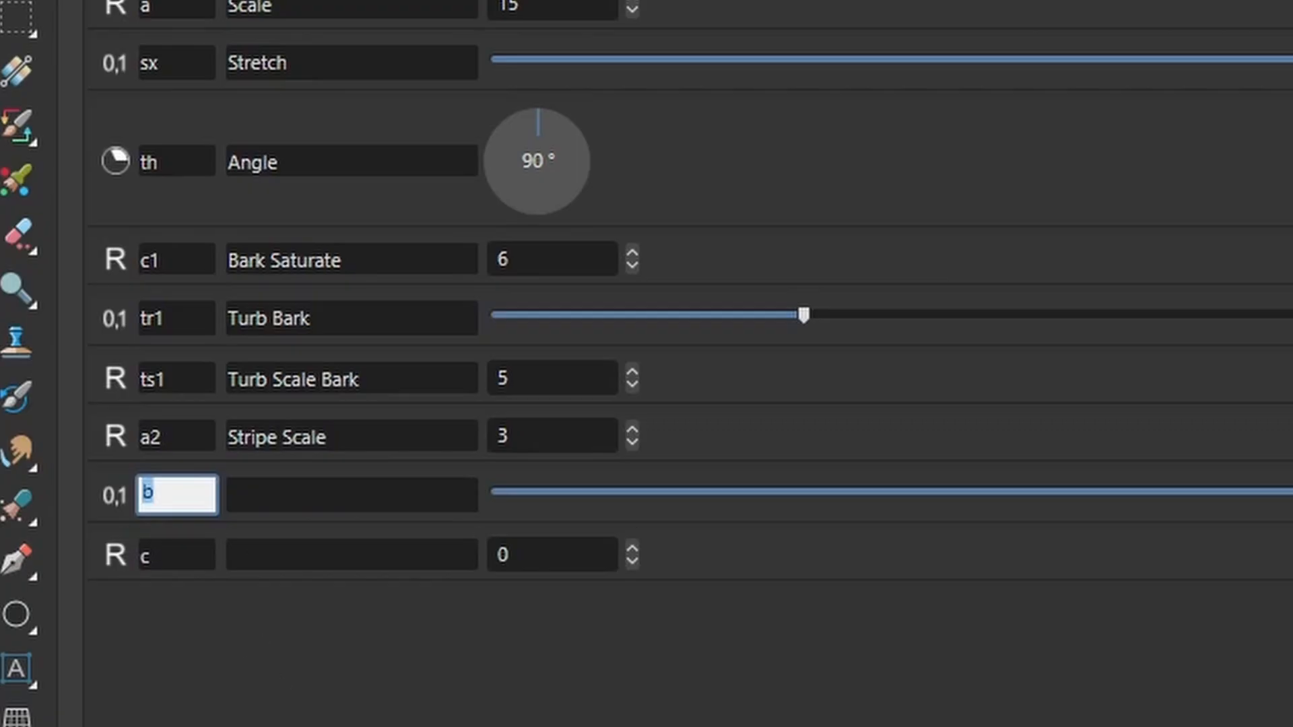
{"action": "type", "text": "tr2"}
{"action": "left_click", "coordinate": [174, 545]}
{"action": "type", "text": "ts2"}
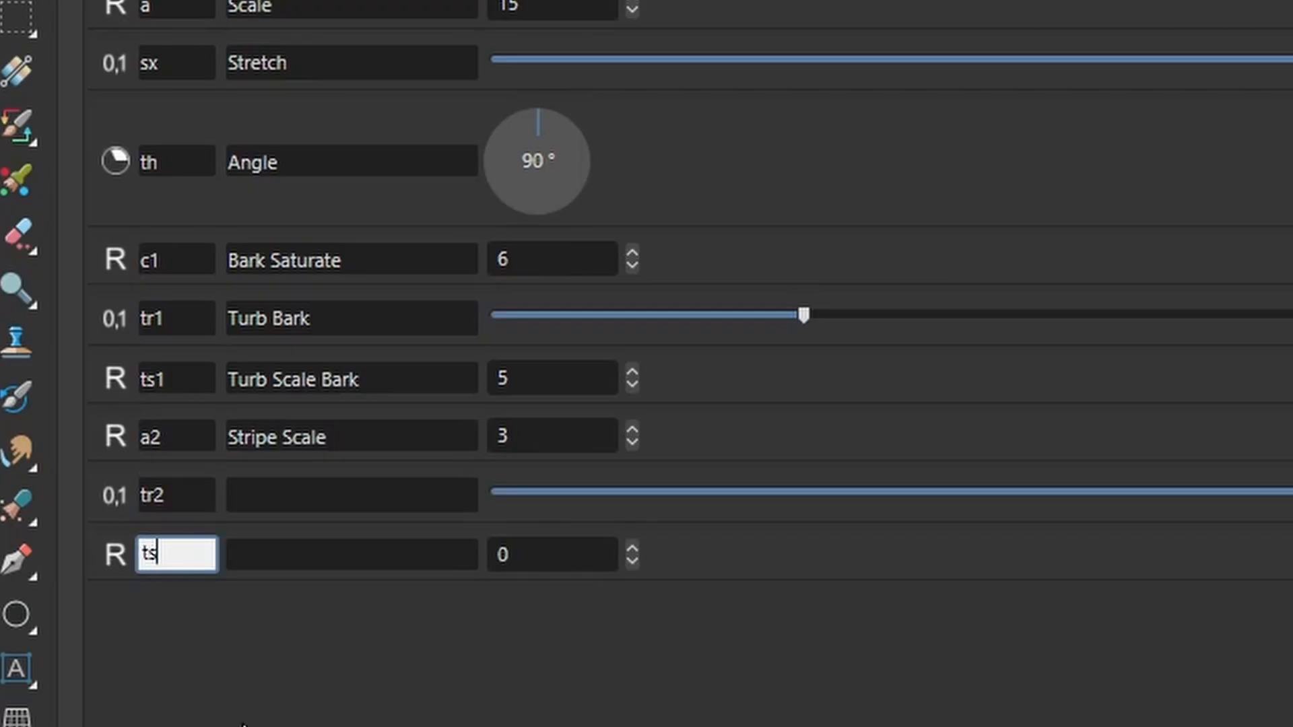
Describe the tr2 input as Turb Stripe and the ts2 input as Turb Scale Stripe.
{"action": "left_click", "coordinate": [339, 491]}
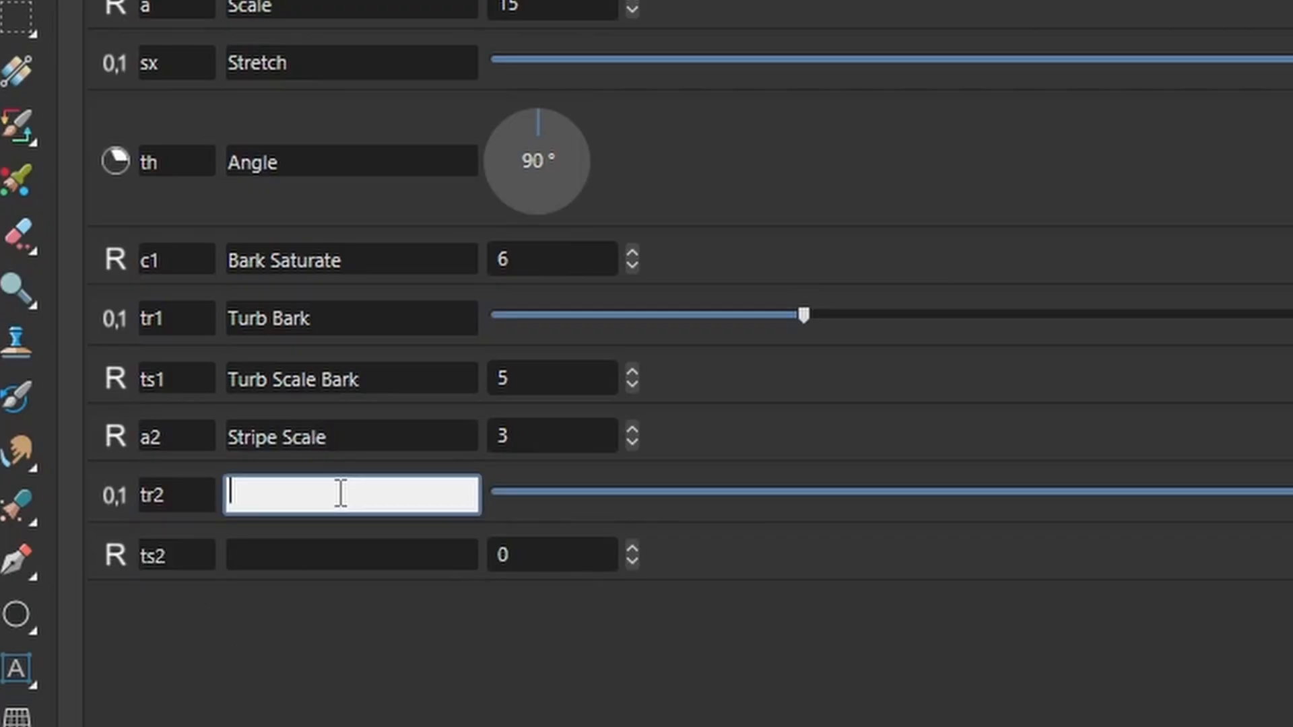
{"action": "type", "text": "S"}
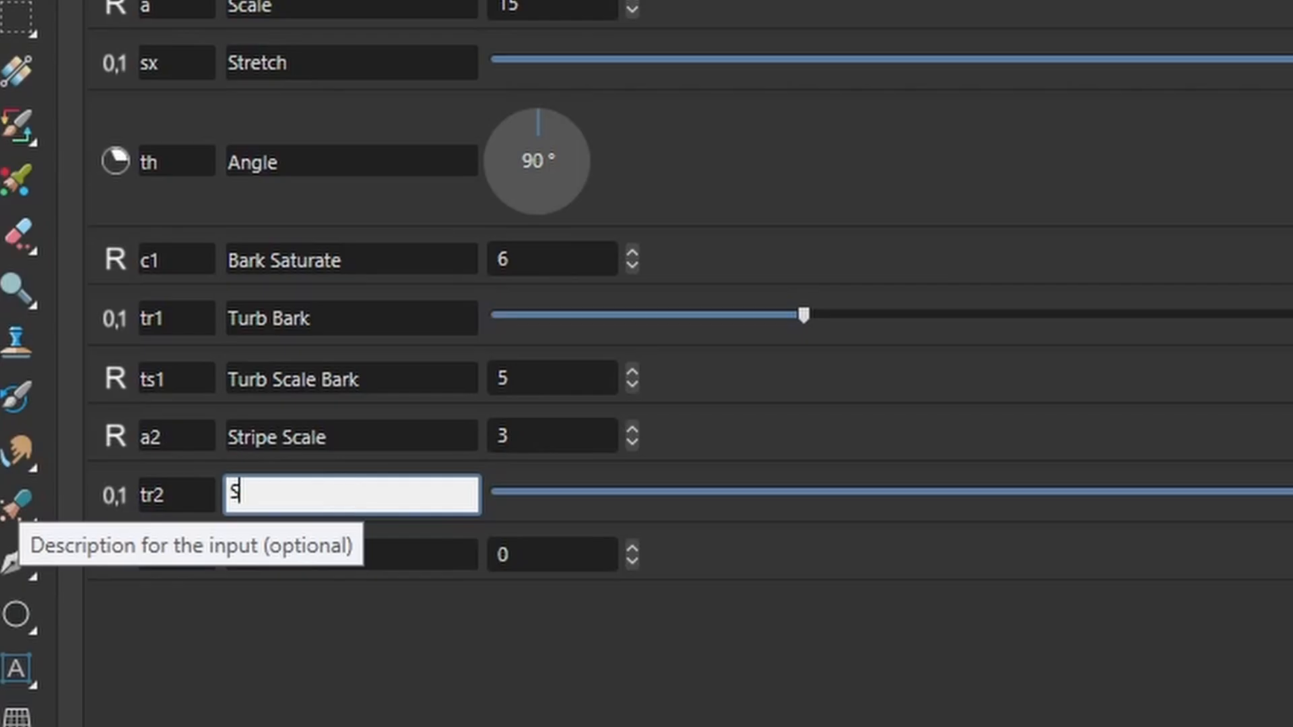
{"action": "key", "text": "BackSpace"}
{"action": "type", "text": "Turb Stripe"}
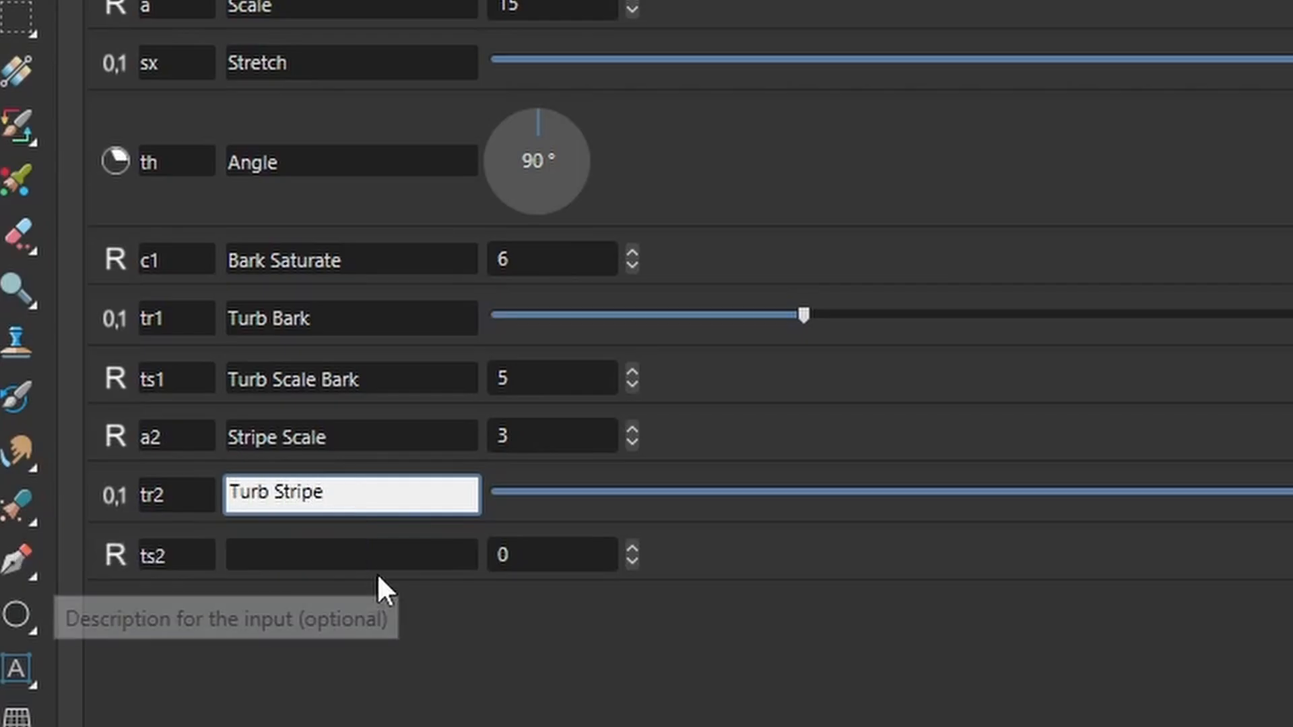
{"action": "left_click", "coordinate": [356, 554]}
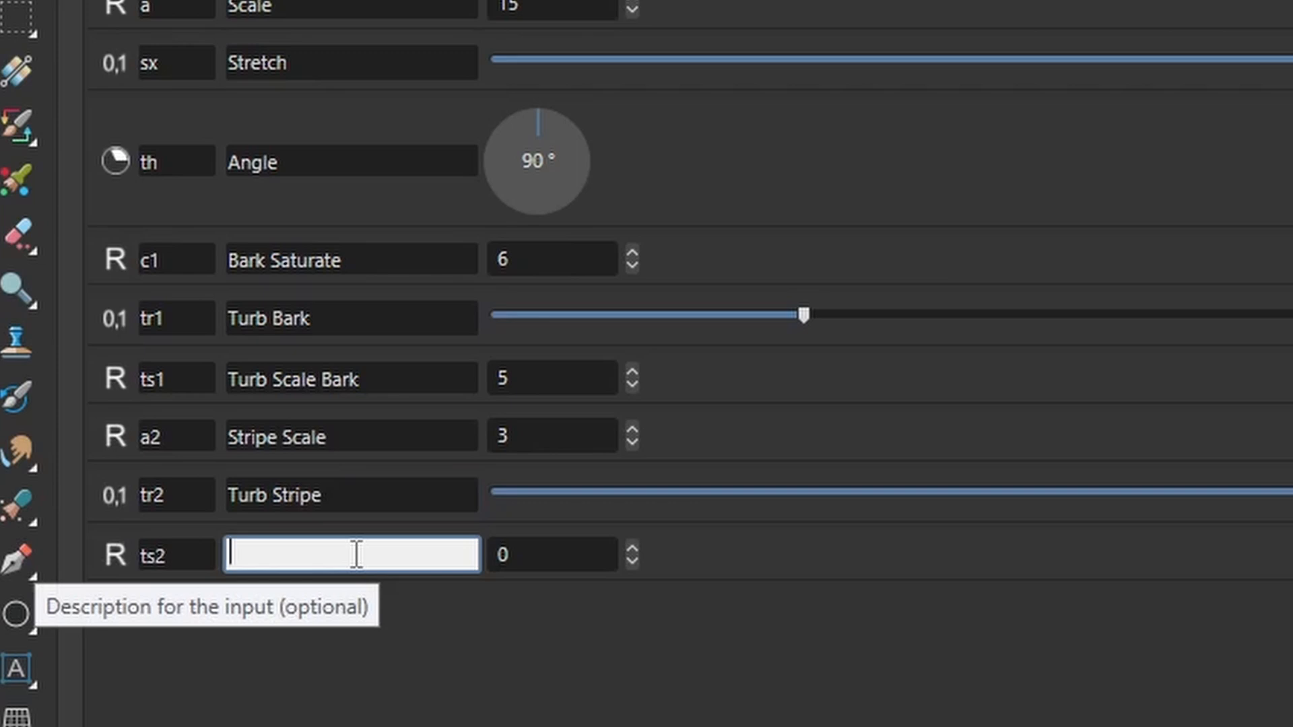
{"action": "type", "text": "Turb Scale Stripe"}
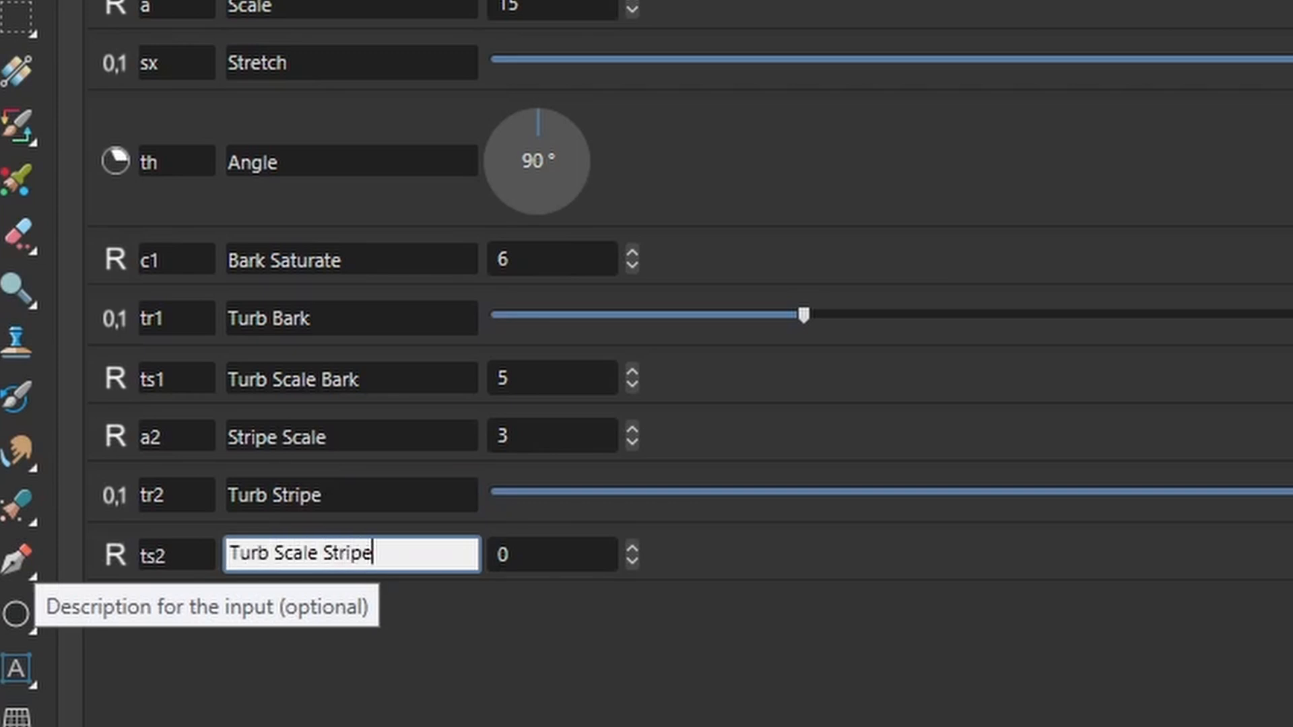
Set Turb Scale Stripe to 2 and lower Turb Stripe to about 65% of its range.
{"action": "left_click", "coordinate": [253, 434]}
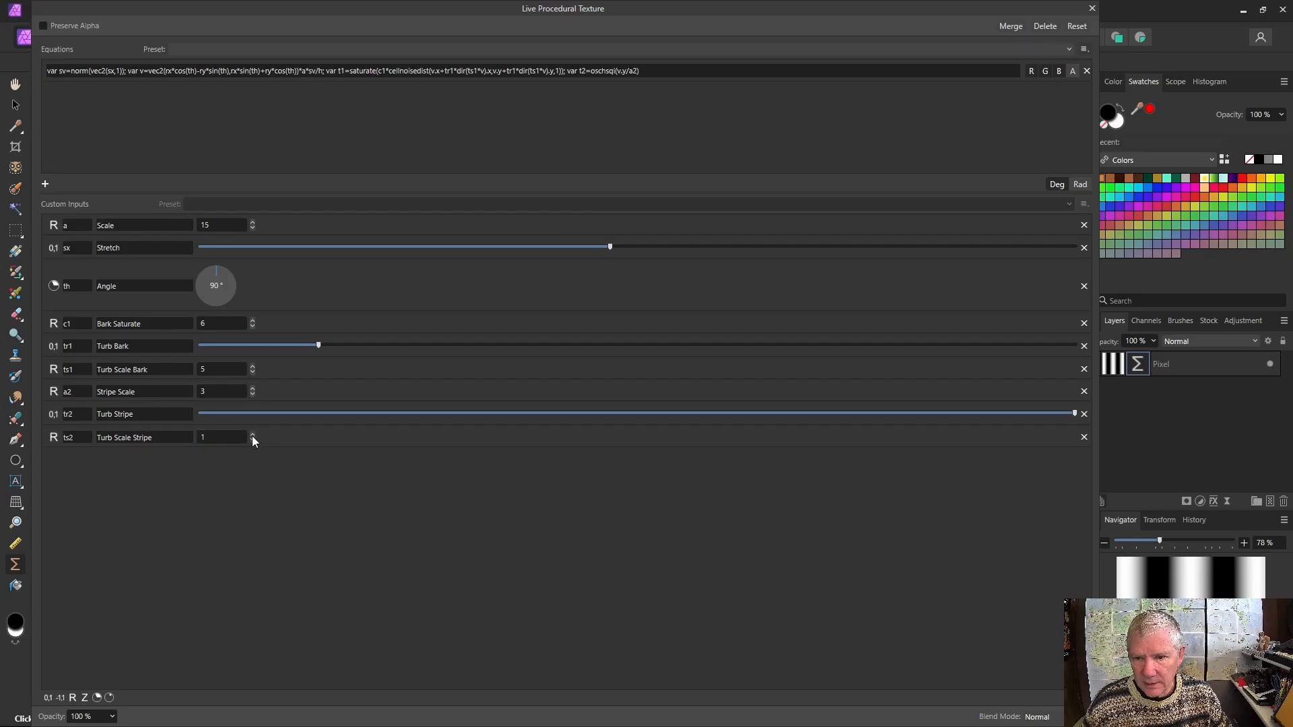
{"action": "left_click", "coordinate": [252, 434]}
{"action": "left_click", "coordinate": [253, 435]}
{"action": "left_click_drag", "start_coordinate": [1068, 406], "coordinate": [769, 458]}
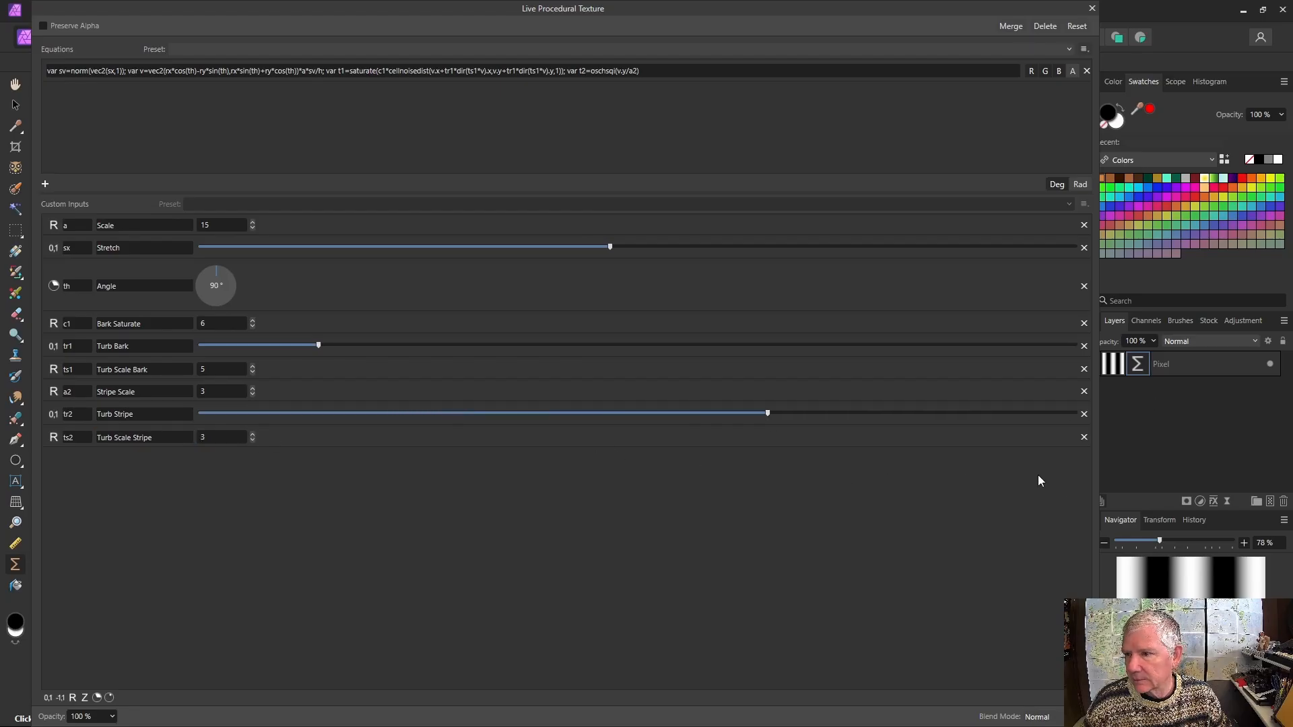
{"action": "left_click", "coordinate": [252, 441]}
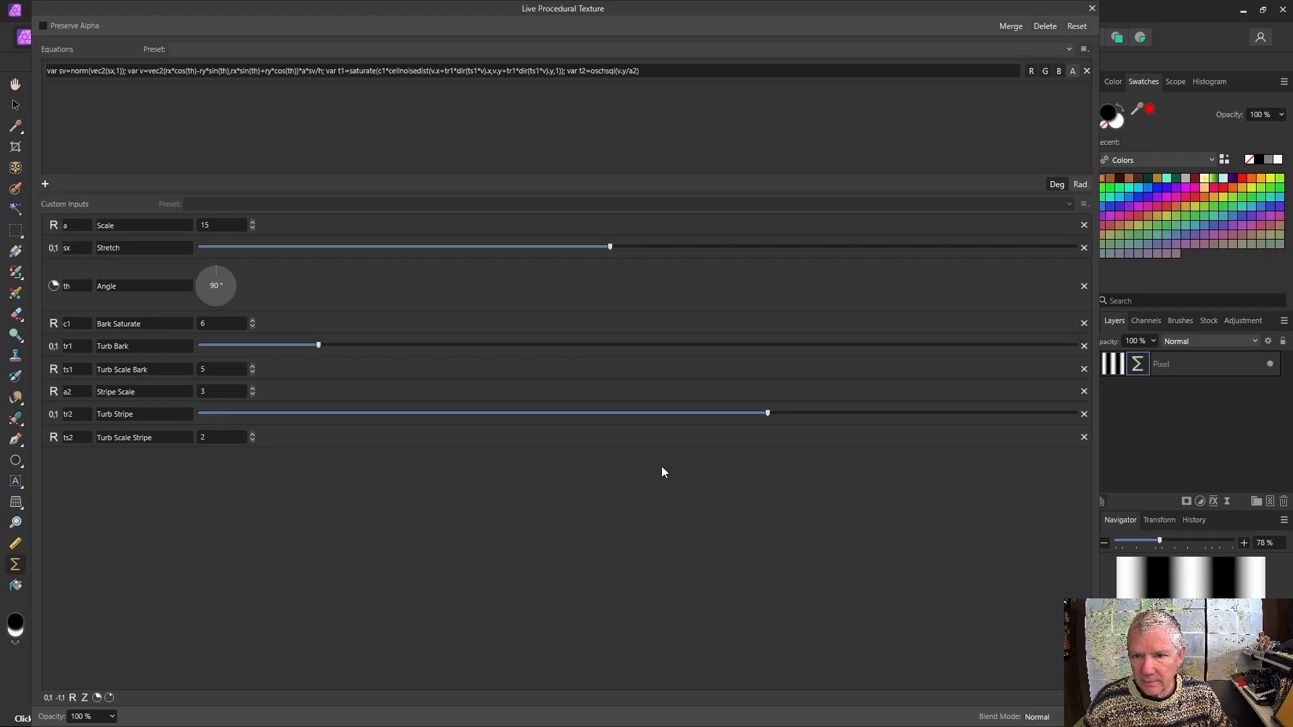
Add +tr2*noisesc(ts2*v/a2) inside the t2 oschsqi call and retune the stripes with Turb Stripe at about 54% and Stripe Scale at 1.
{"action": "left_click_drag", "start_coordinate": [1094, 502], "coordinate": [873, 503]}
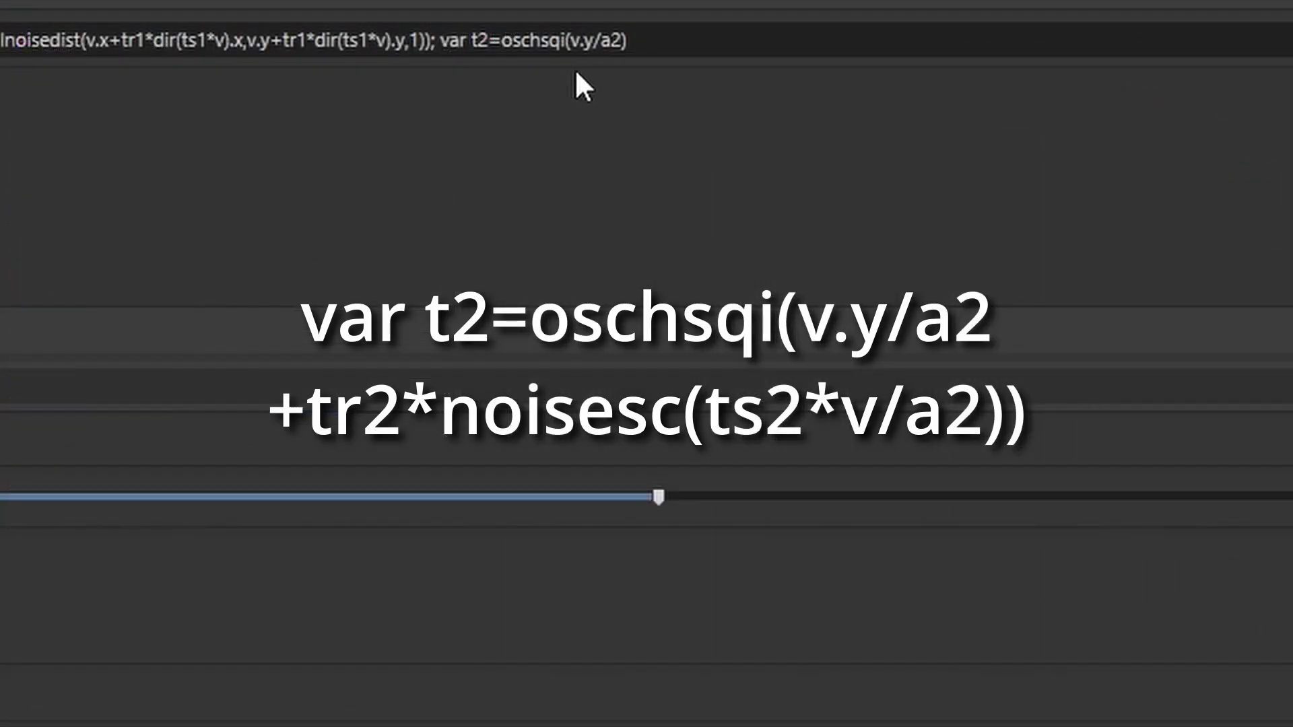
{"action": "left_click", "coordinate": [621, 43]}
{"action": "left_click", "coordinate": [620, 43]}
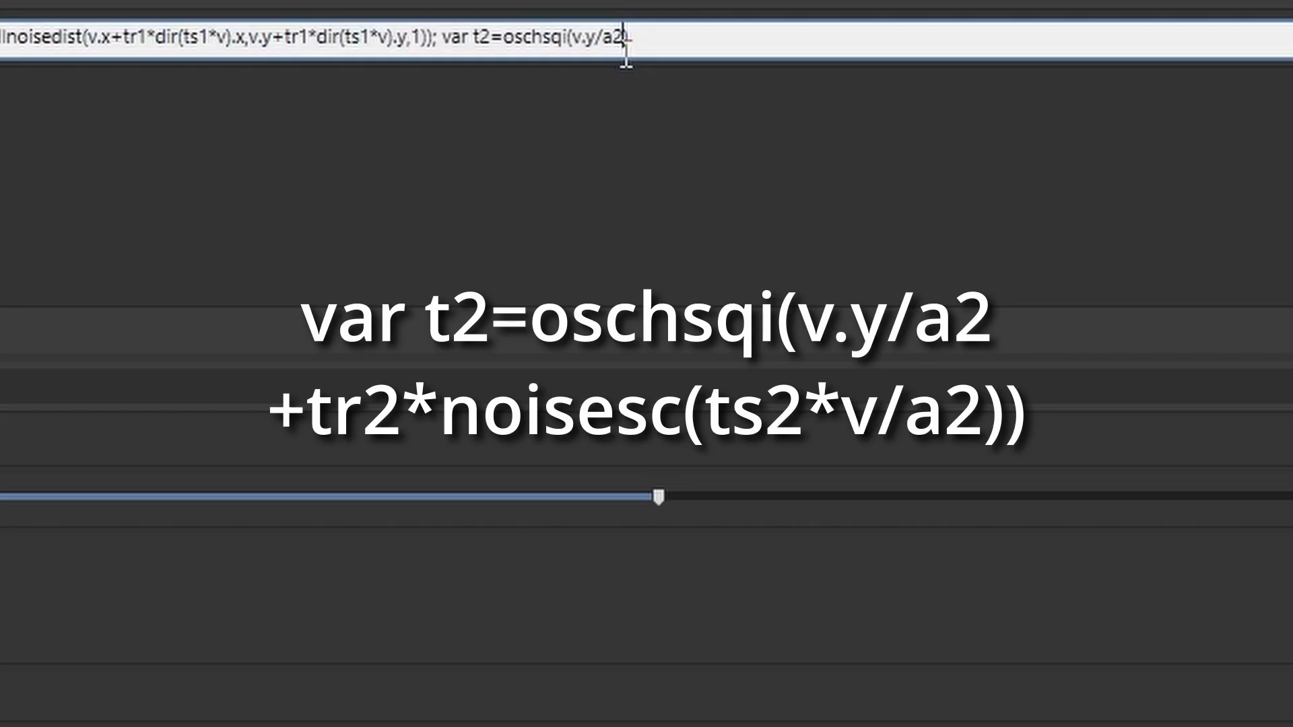
{"action": "type", "text": "+tr2*noise"}
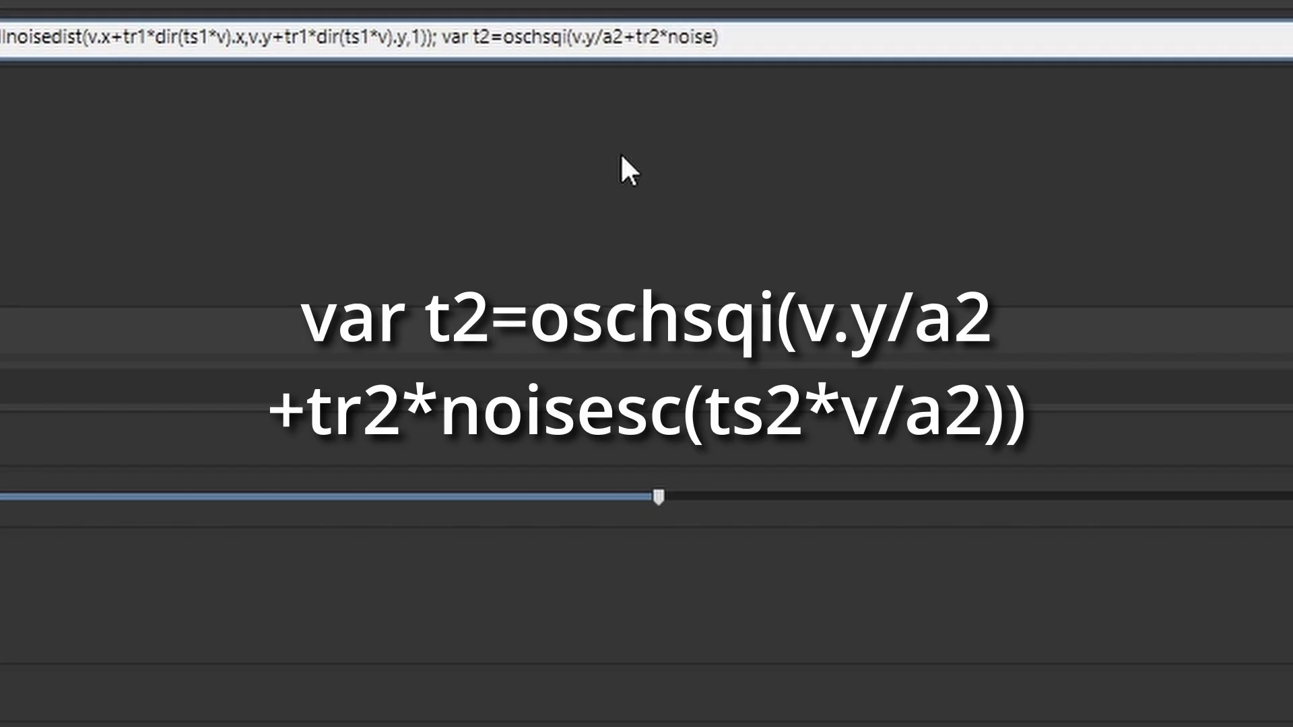
{"action": "type", "text": "sc"}
{"action": "type", "text": "("}
{"action": "type", "text": "ts2*v"}
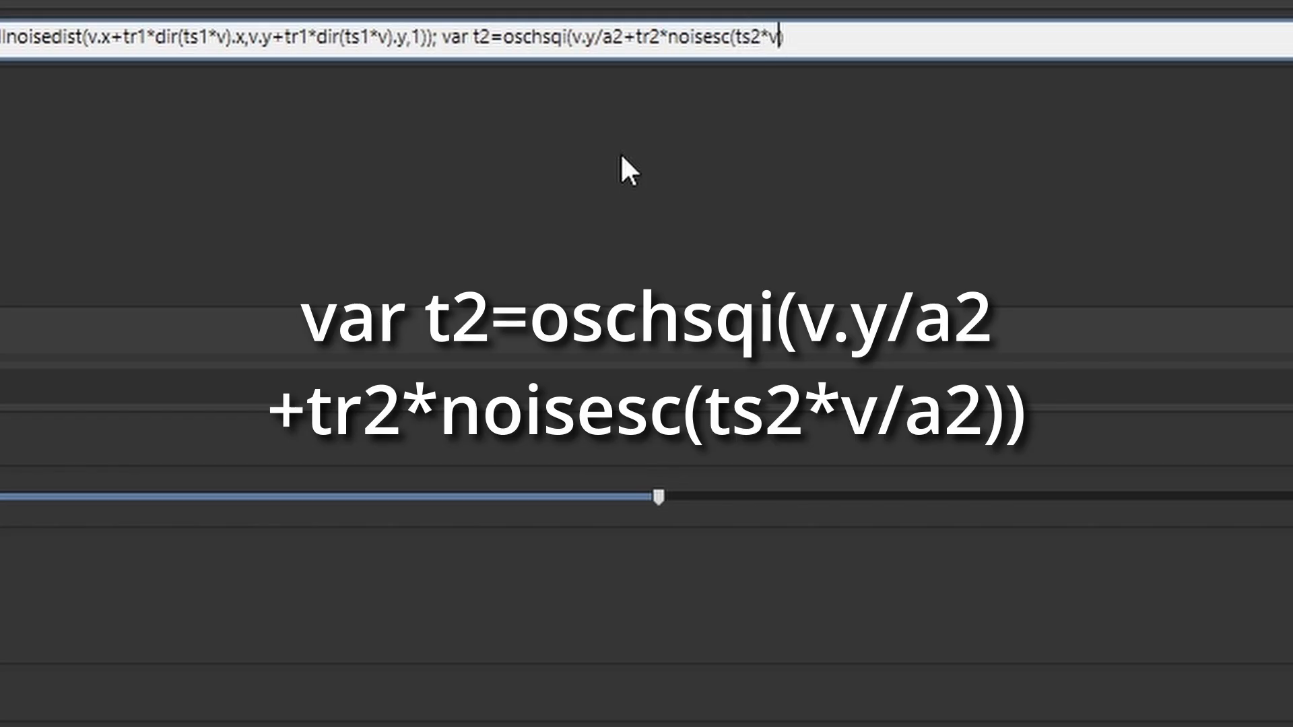
{"action": "type", "text": "/a2)"}
{"action": "key", "text": "Return"}
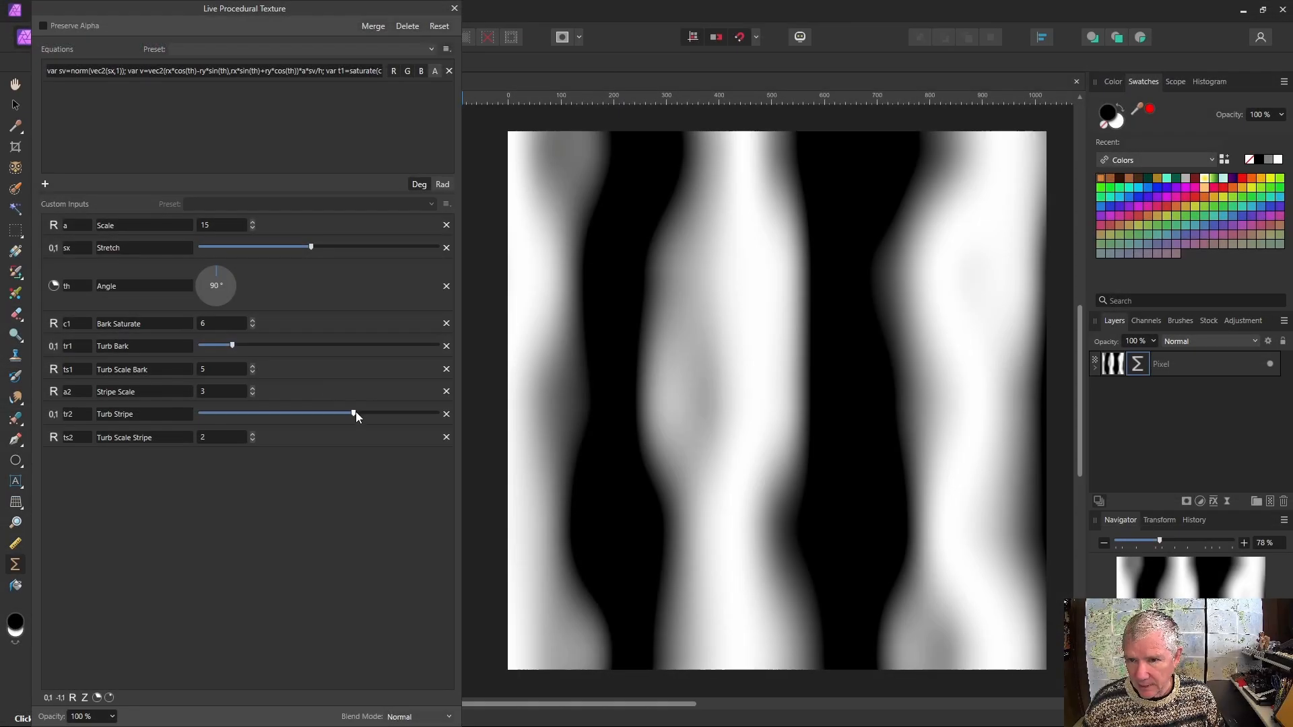
{"action": "left_click_drag", "start_coordinate": [356, 414], "coordinate": [346, 438]}
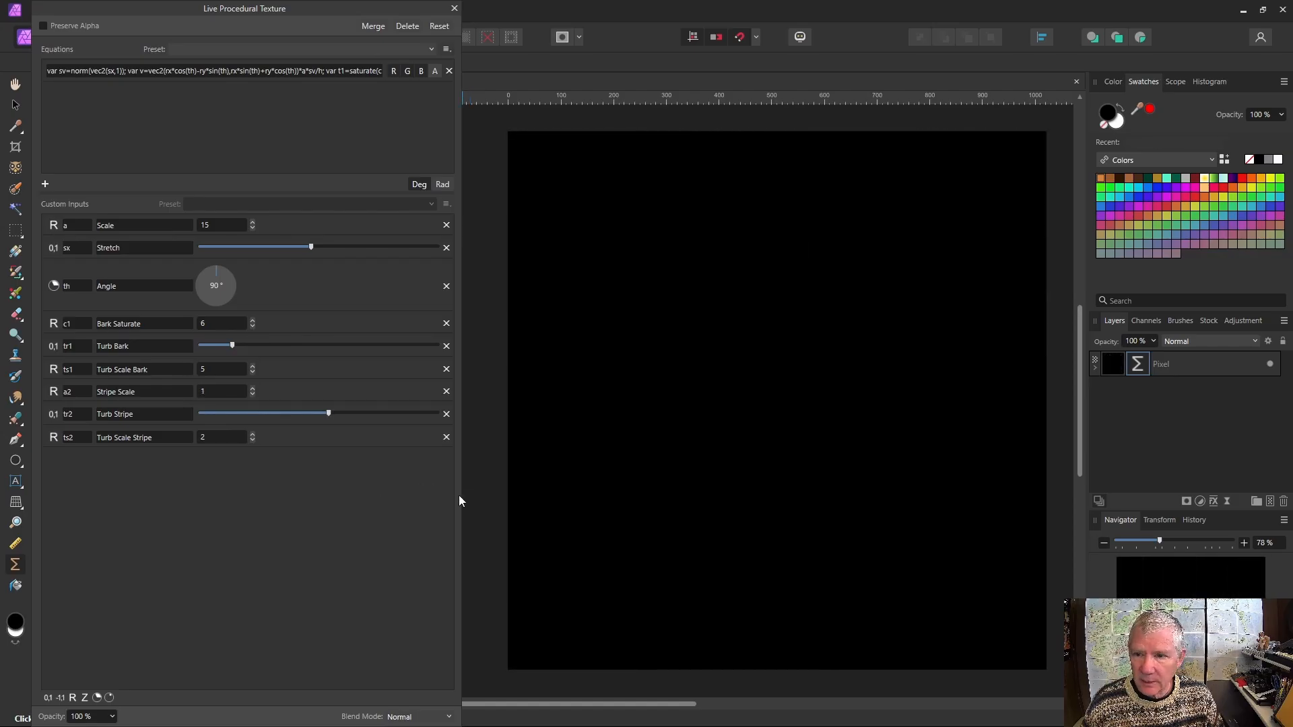
Append a third texture variable to the equation as var t3=perlincubic(v,10,s3).
{"action": "left_click_drag", "start_coordinate": [458, 495], "coordinate": [1095, 438]}
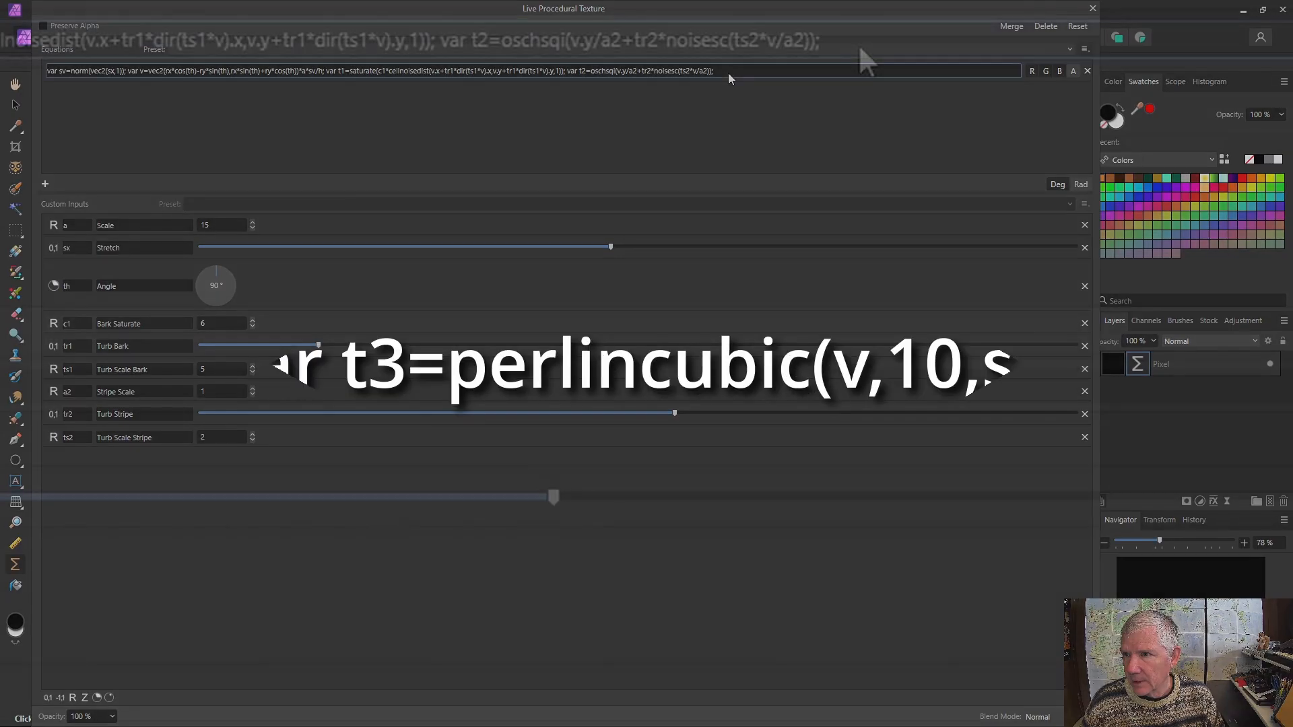
{"action": "left_click", "coordinate": [729, 73]}
{"action": "type", "text": "var t2=oschsqi(v.y/a2+tr2*noisesc(ts2*v/a2)); var"}
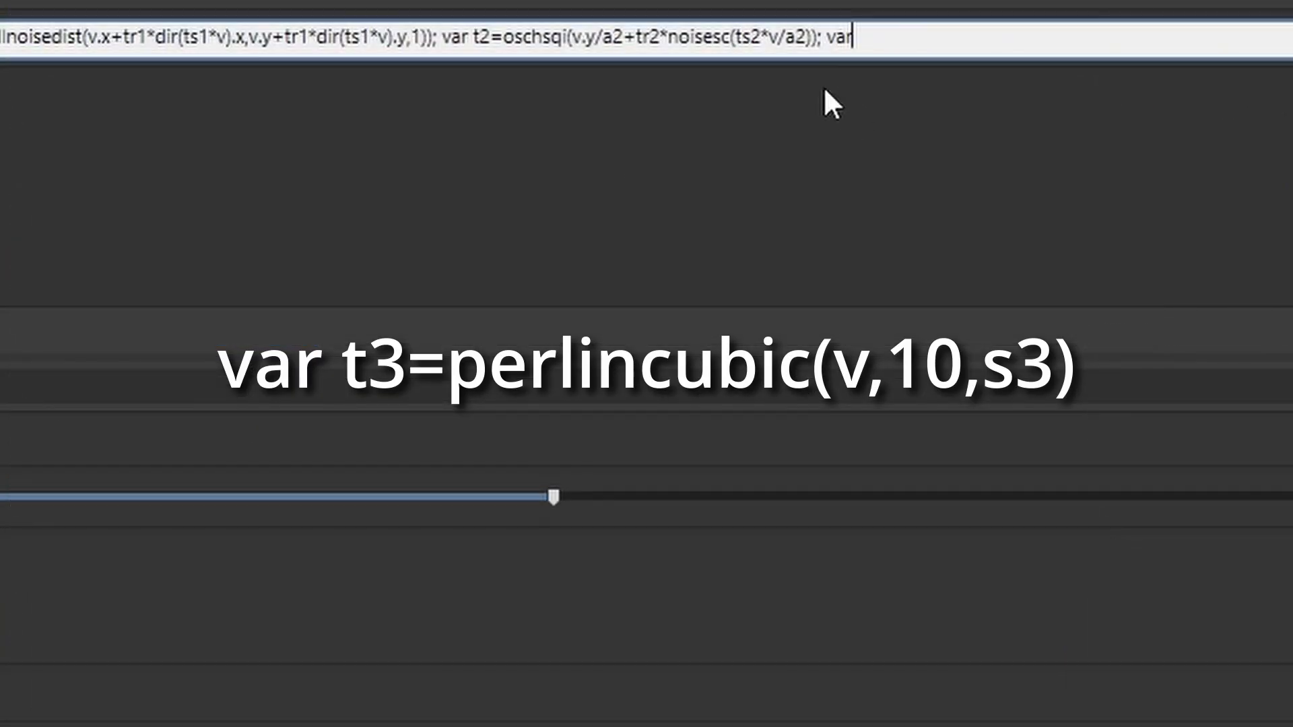
{"action": "type", "text": "3=perlincubi"}
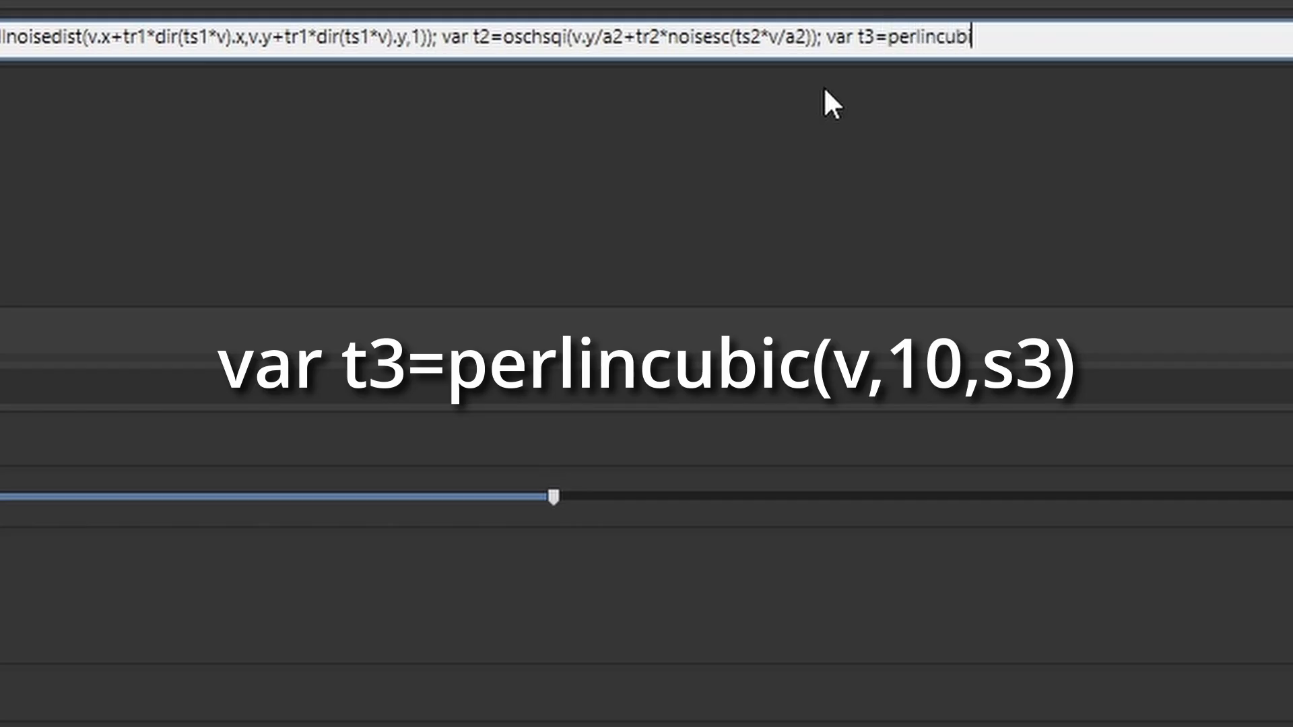
{"action": "type", "text": "c(v,10,s3"}
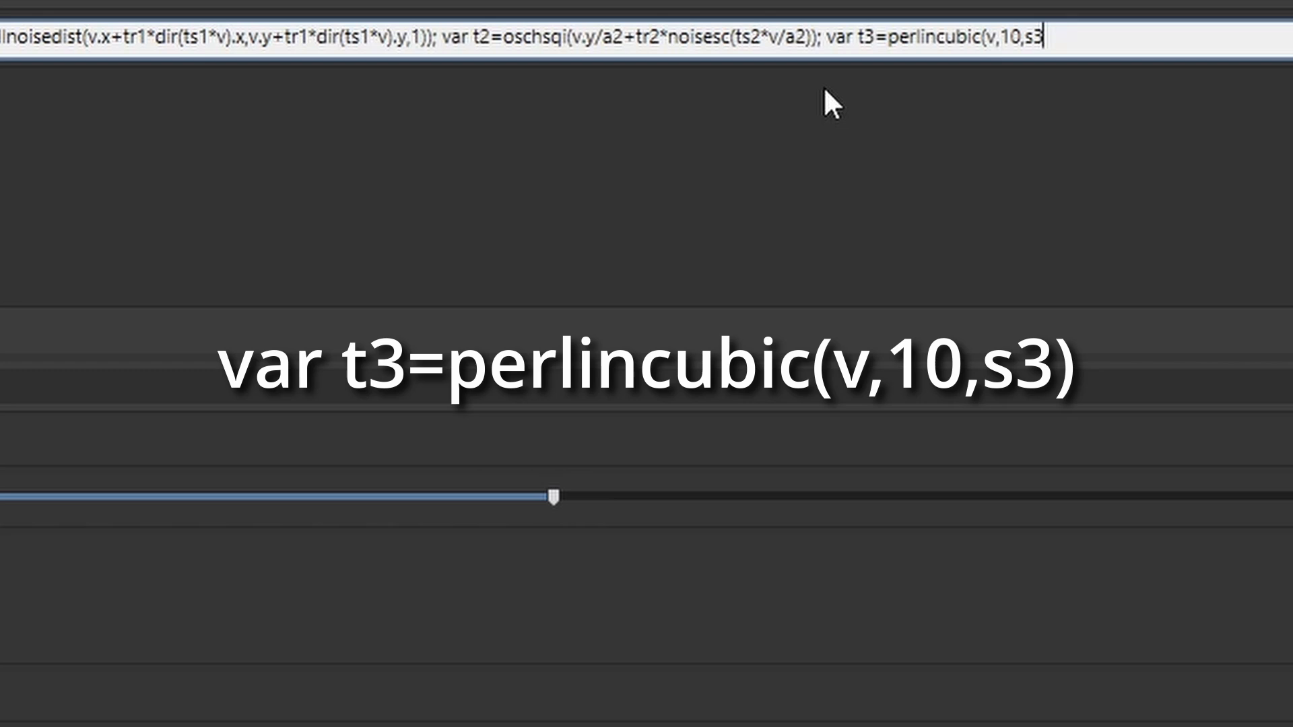
{"action": "type", "text": ")"}
{"action": "key", "text": "Return"}
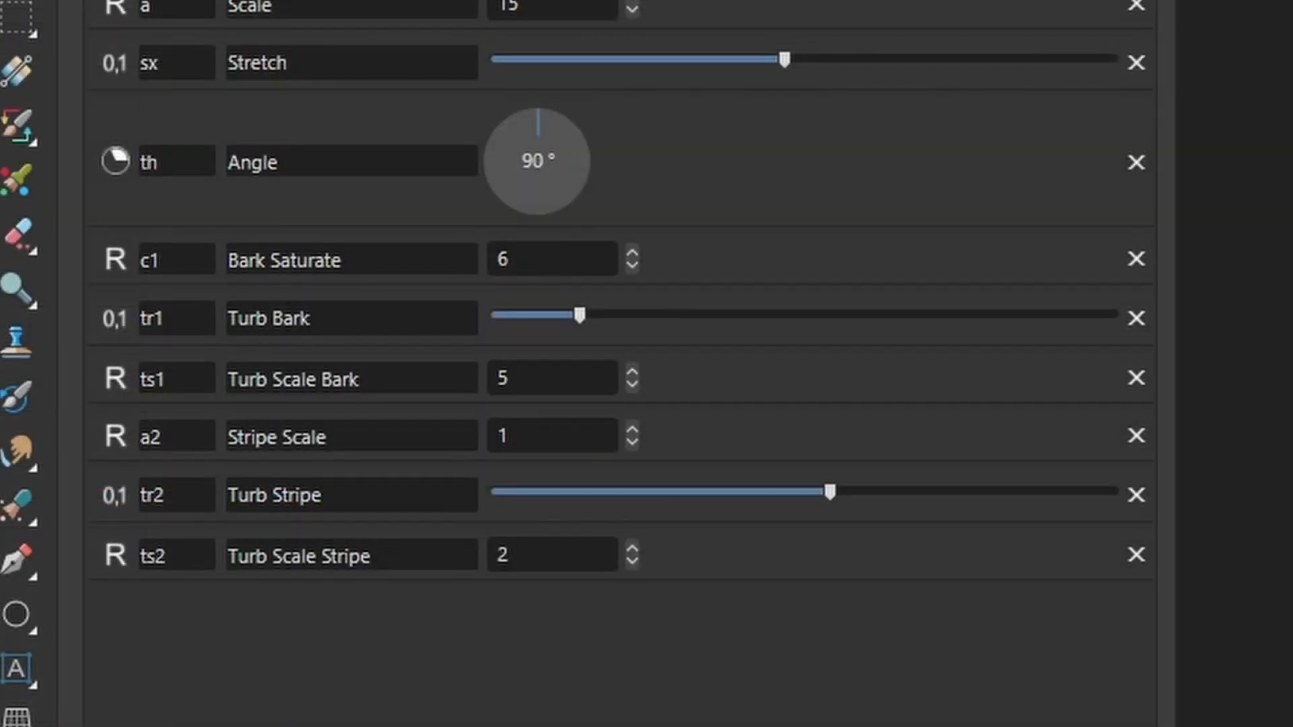
Add a [0,1] range custom input named s3, described as Wood Smooth, and lower it to about 28% of its range.
{"action": "double_click", "coordinate": [181, 617]}
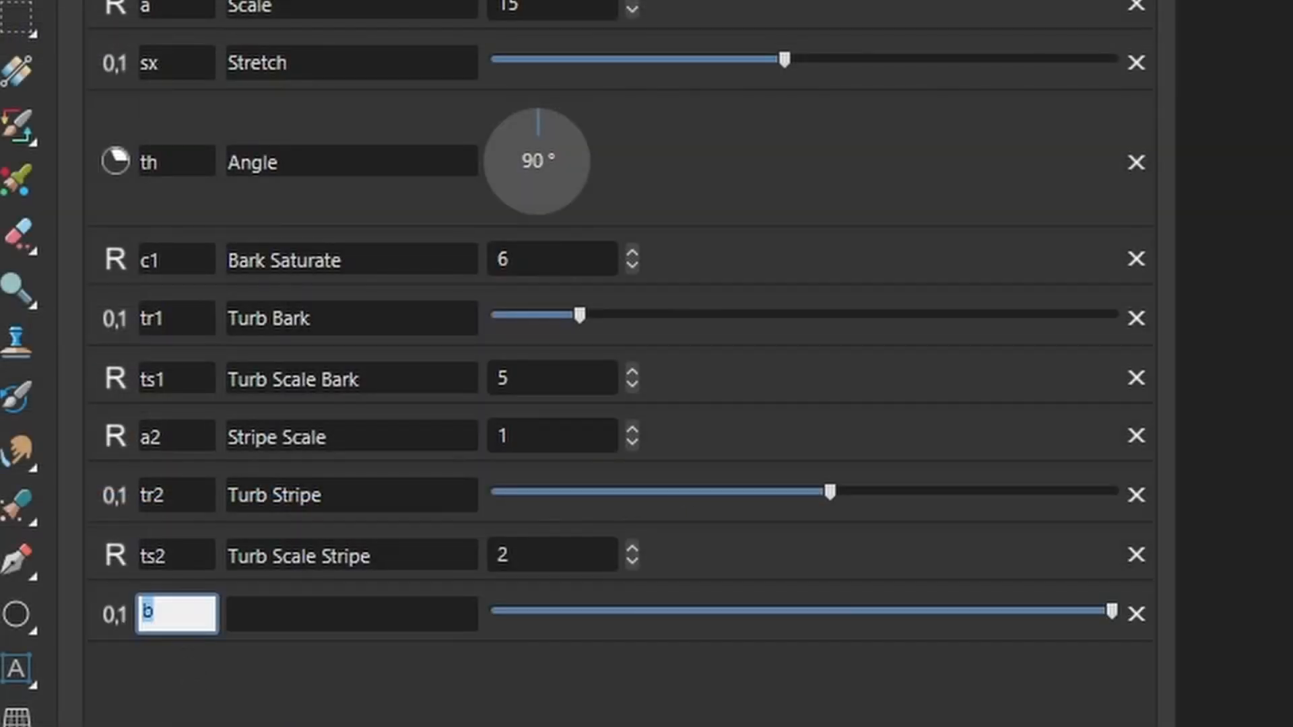
{"action": "type", "text": "s3"}
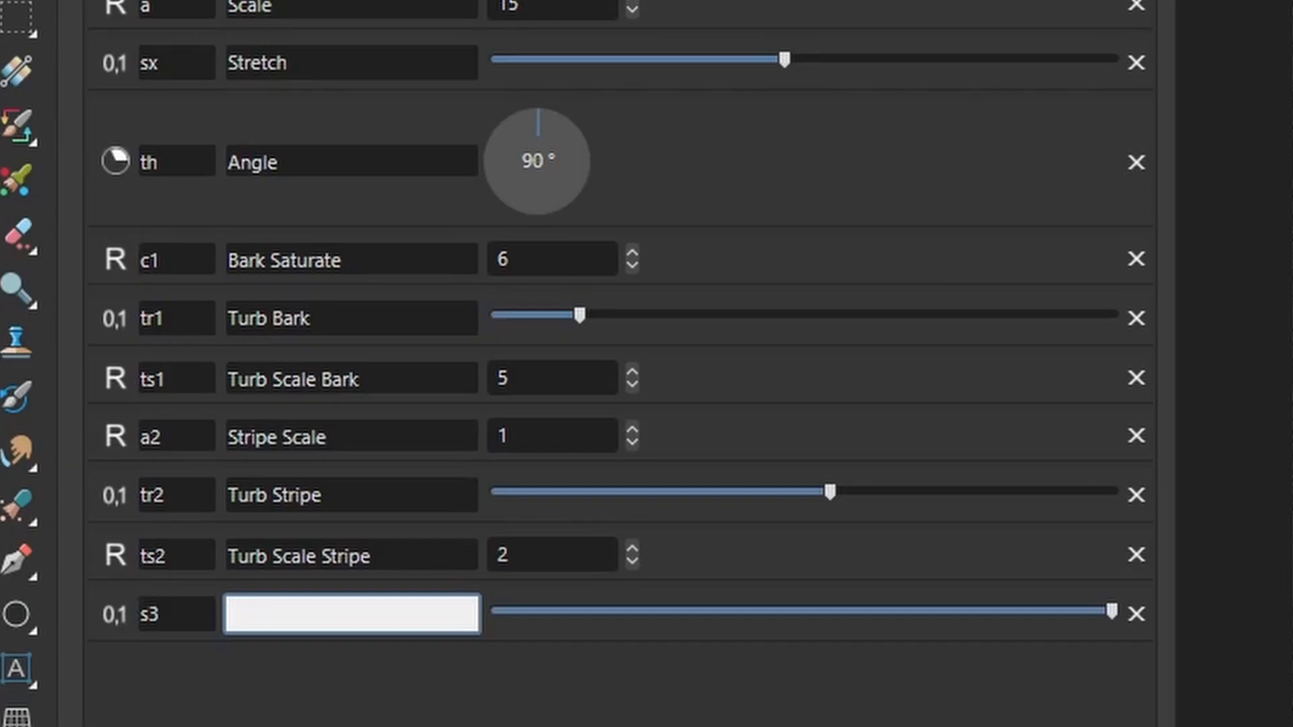
{"action": "type", "text": "Wood Smooth"}
{"action": "key", "text": "Return"}
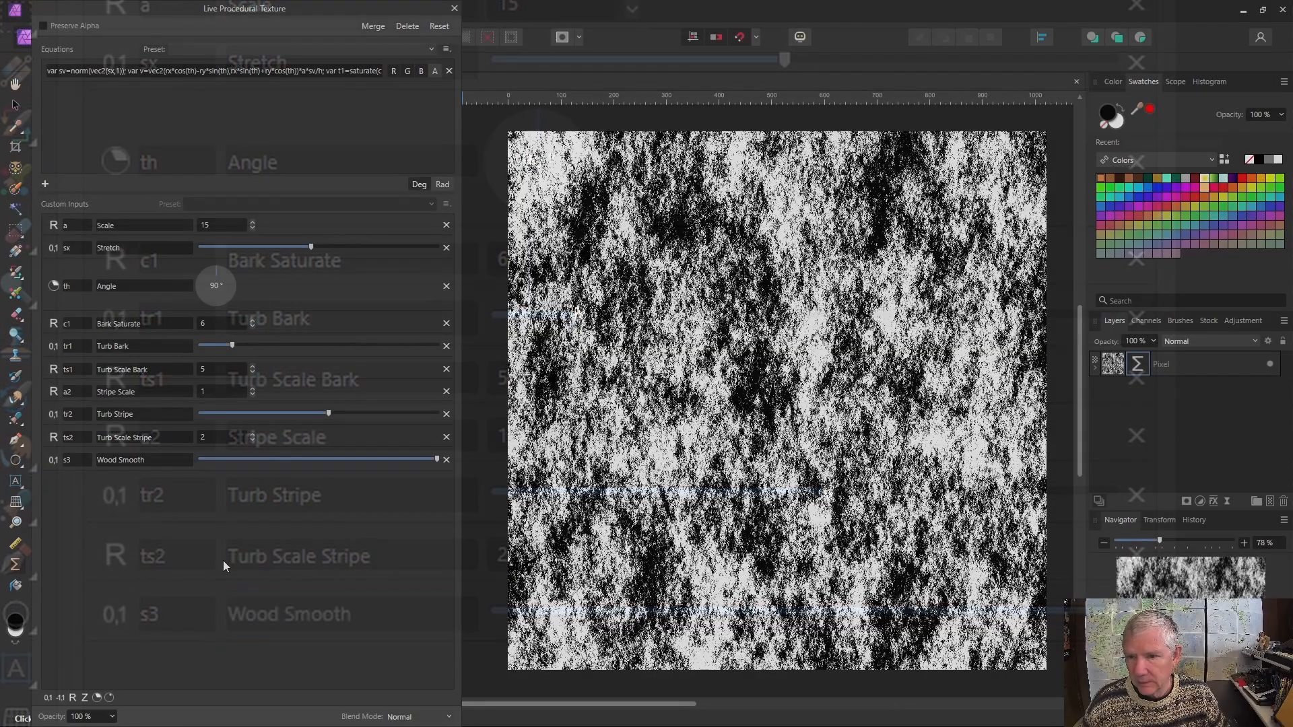
{"action": "left_click_drag", "start_coordinate": [437, 460], "coordinate": [265, 459]}
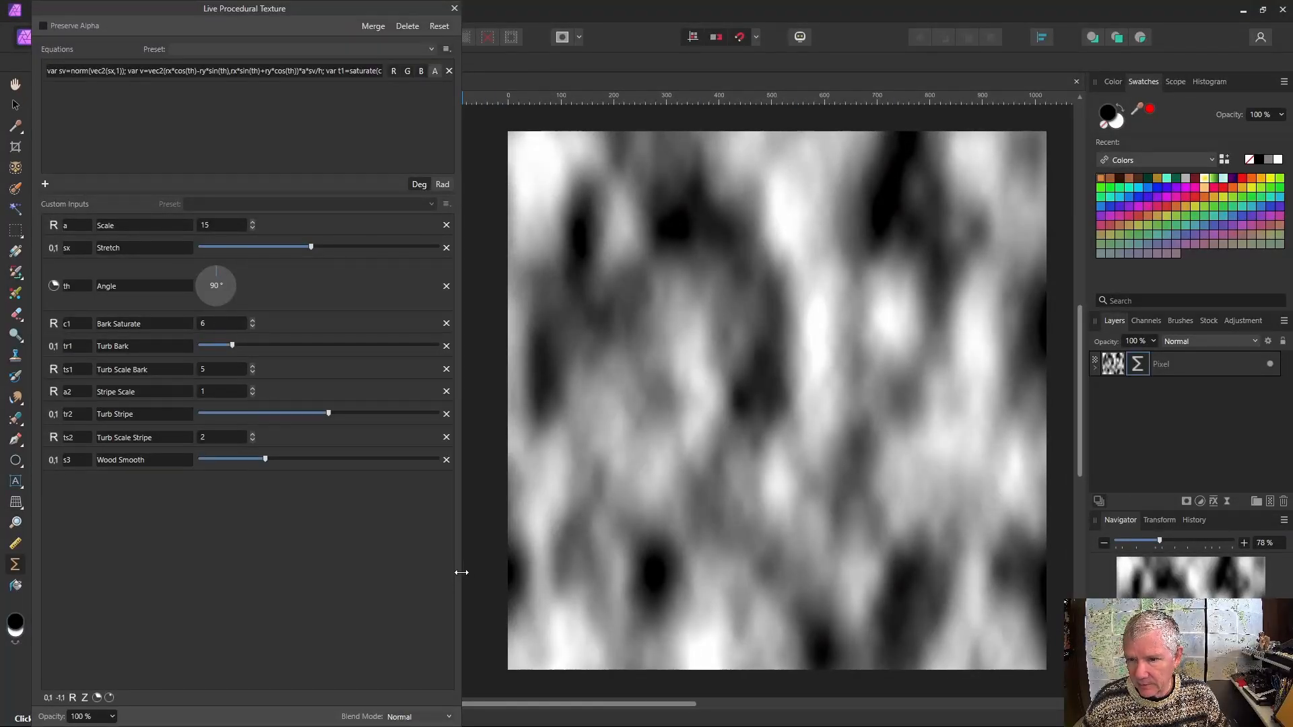
Wrap the t3 noise in an oscillating function so it reads var t3=oschsqi(c3*perlincubic(v,10,s3)).
{"action": "left_click_drag", "start_coordinate": [461, 573], "coordinate": [1094, 572]}
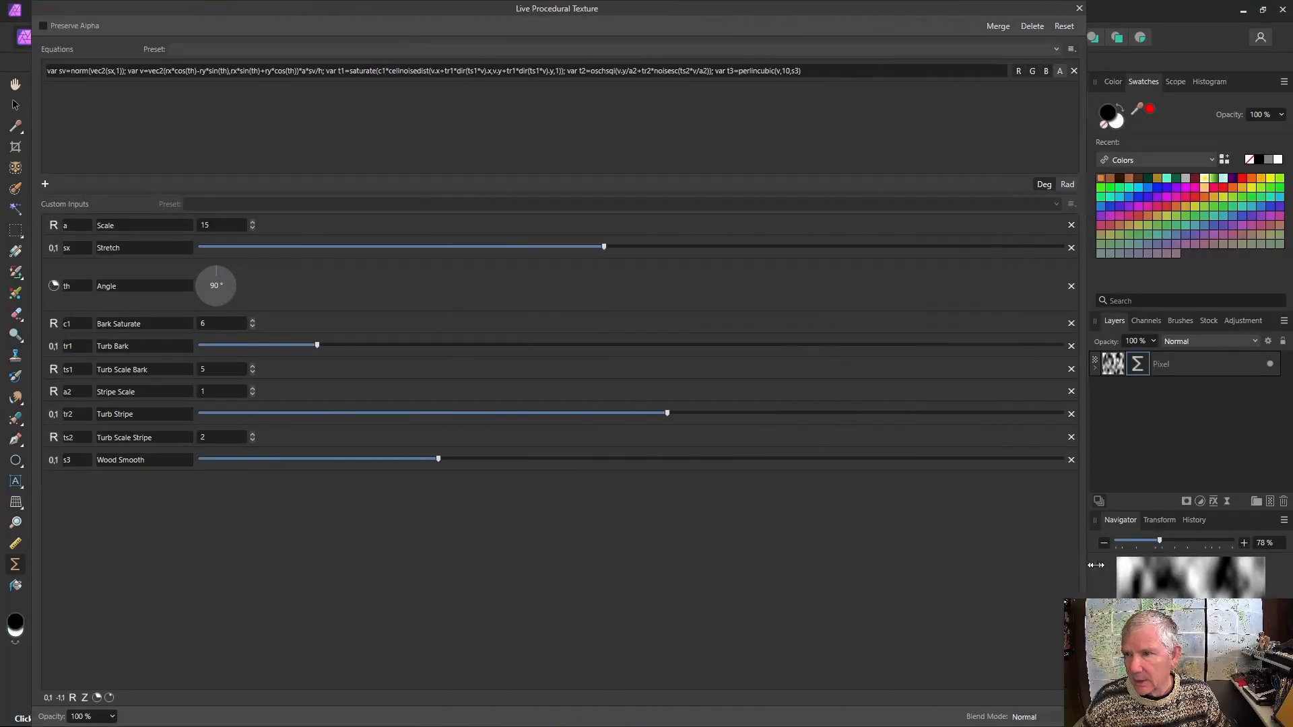
{"action": "left_click", "coordinate": [738, 74]}
{"action": "left_click", "coordinate": [738, 74]}
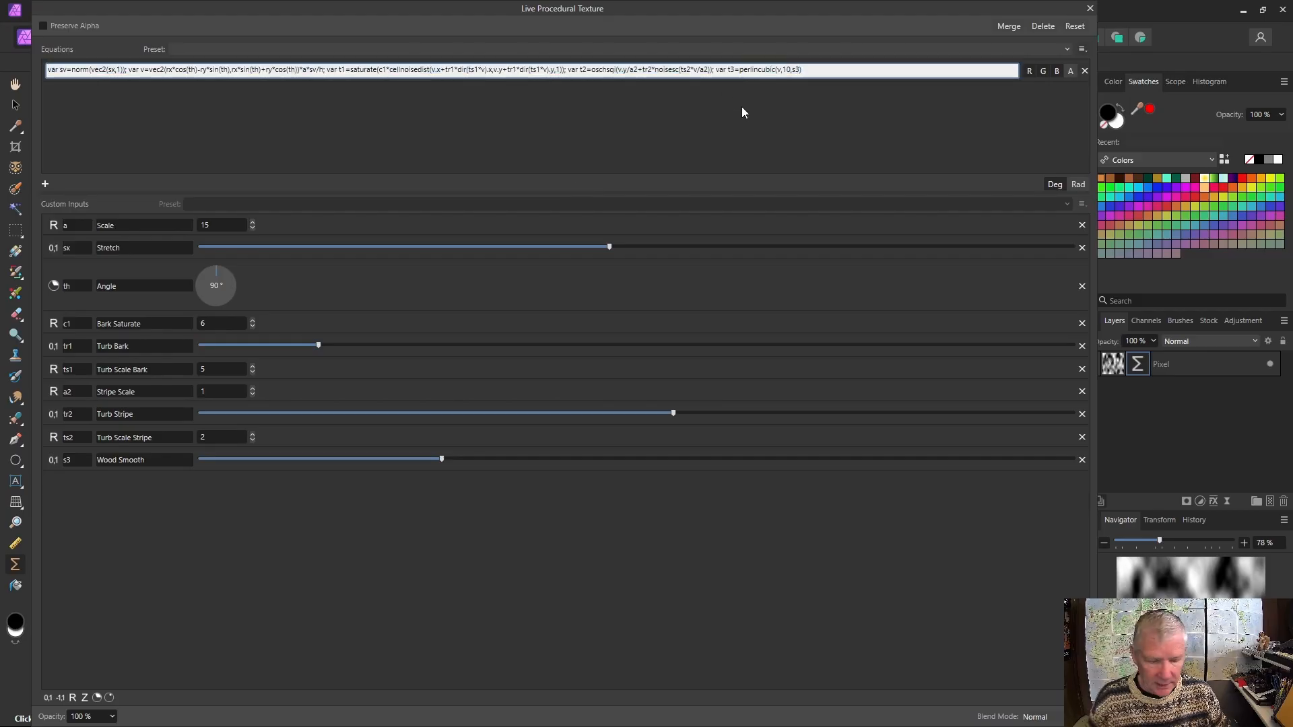
{"action": "type", "text": "o"}
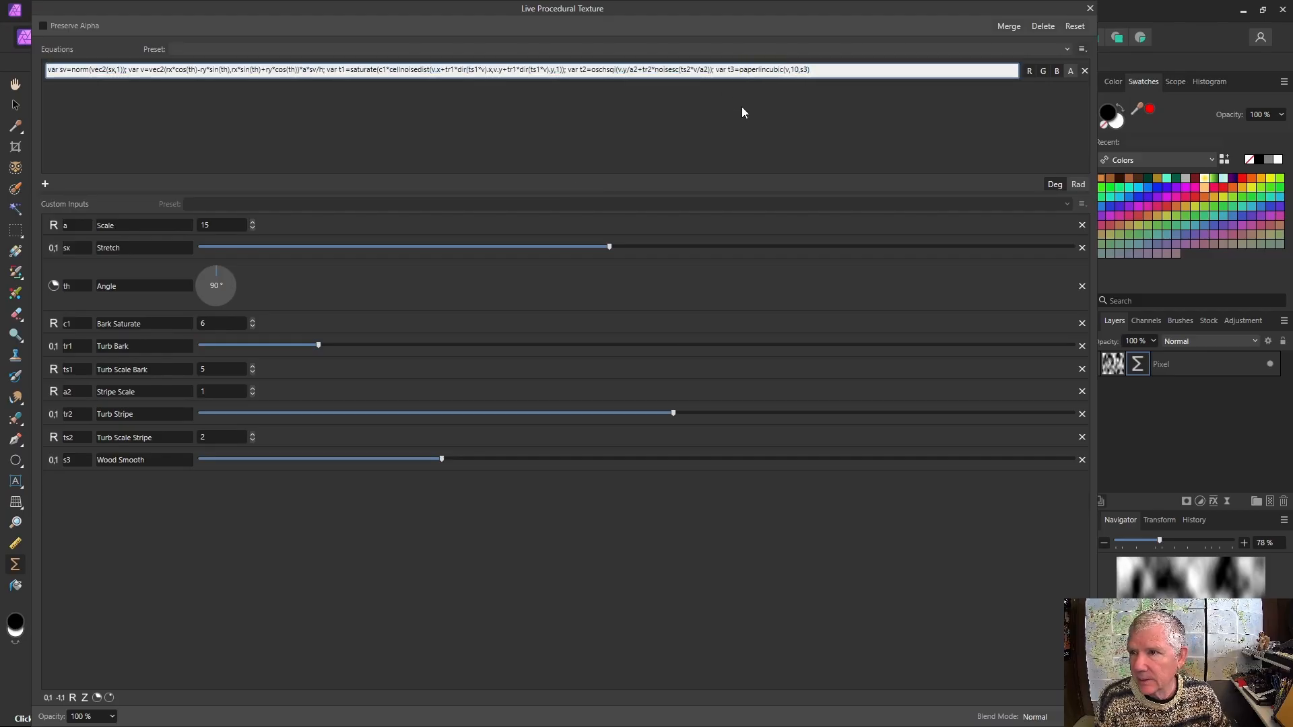
{"action": "type", "text": "sc"}
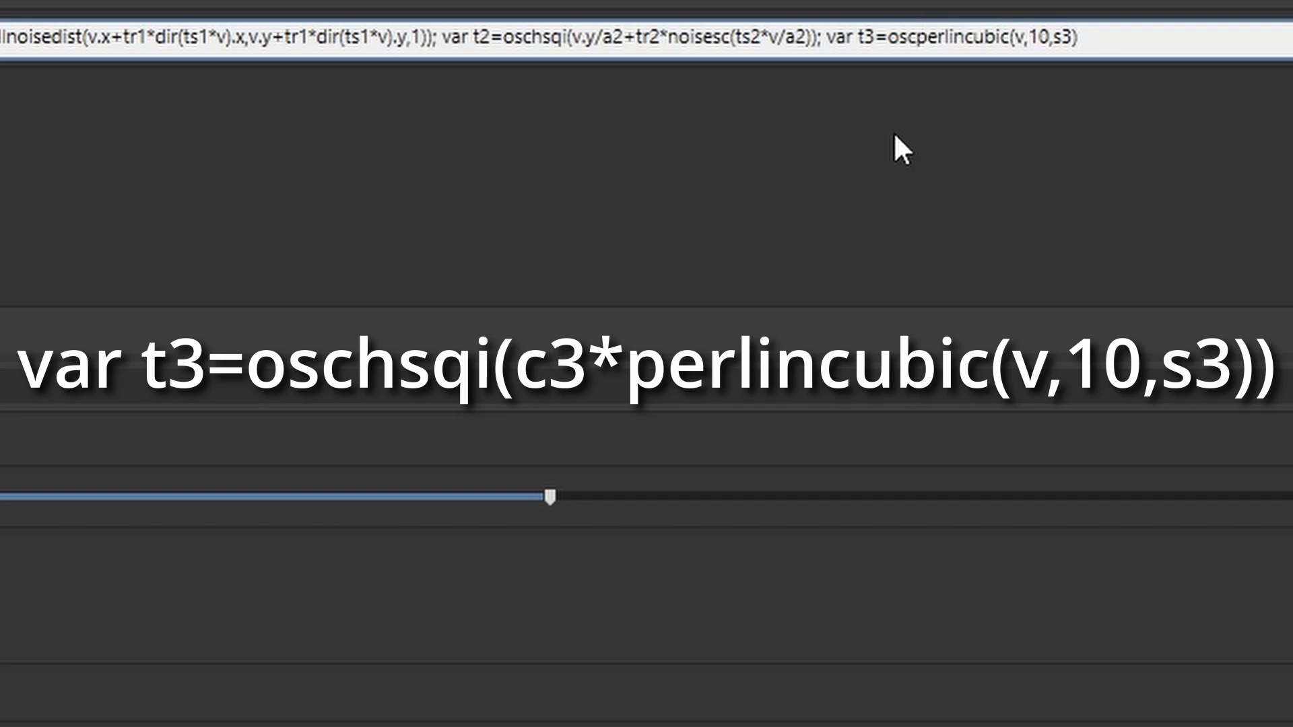
{"action": "type", "text": "h"}
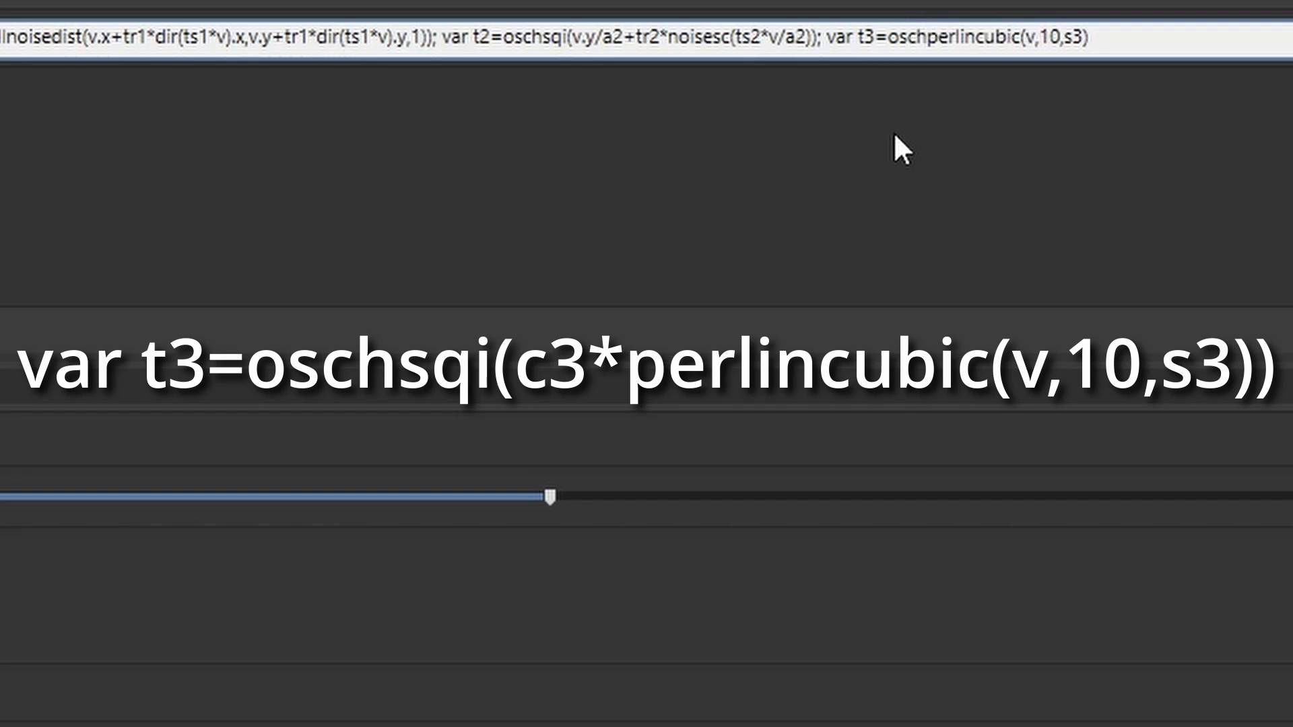
{"action": "type", "text": "sq"}
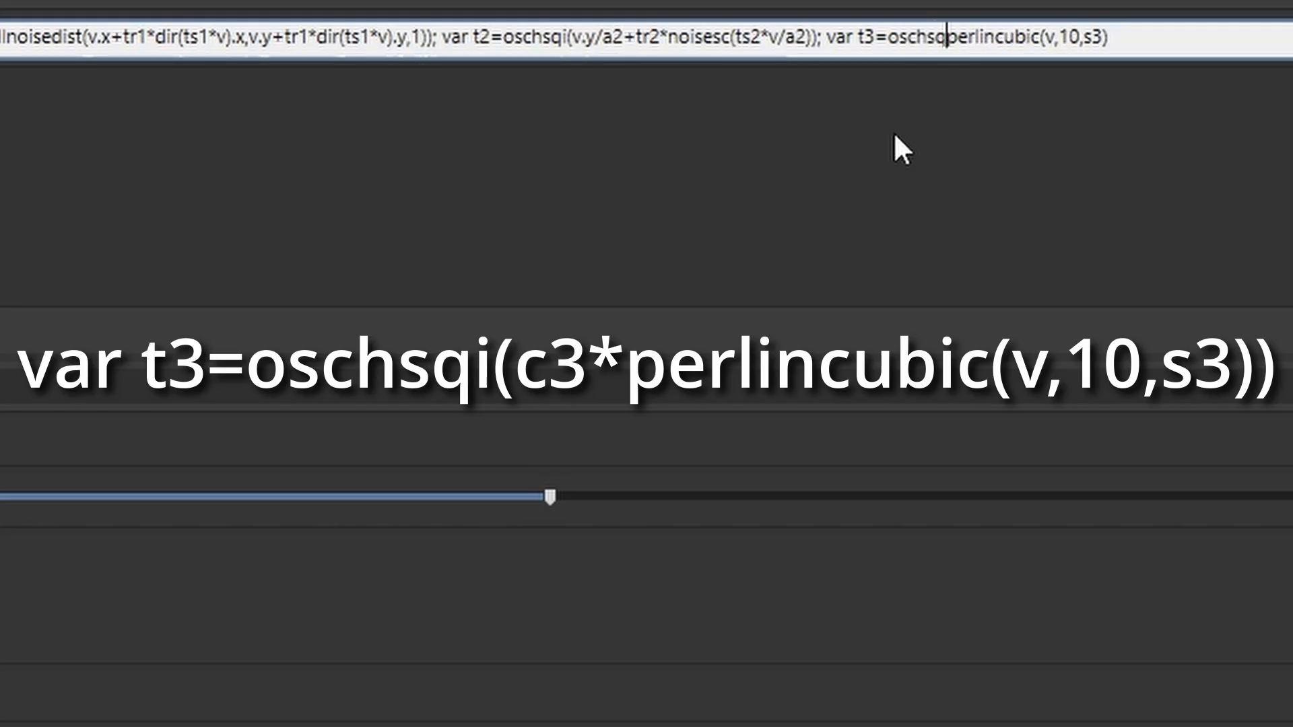
{"action": "type", "text": "i("}
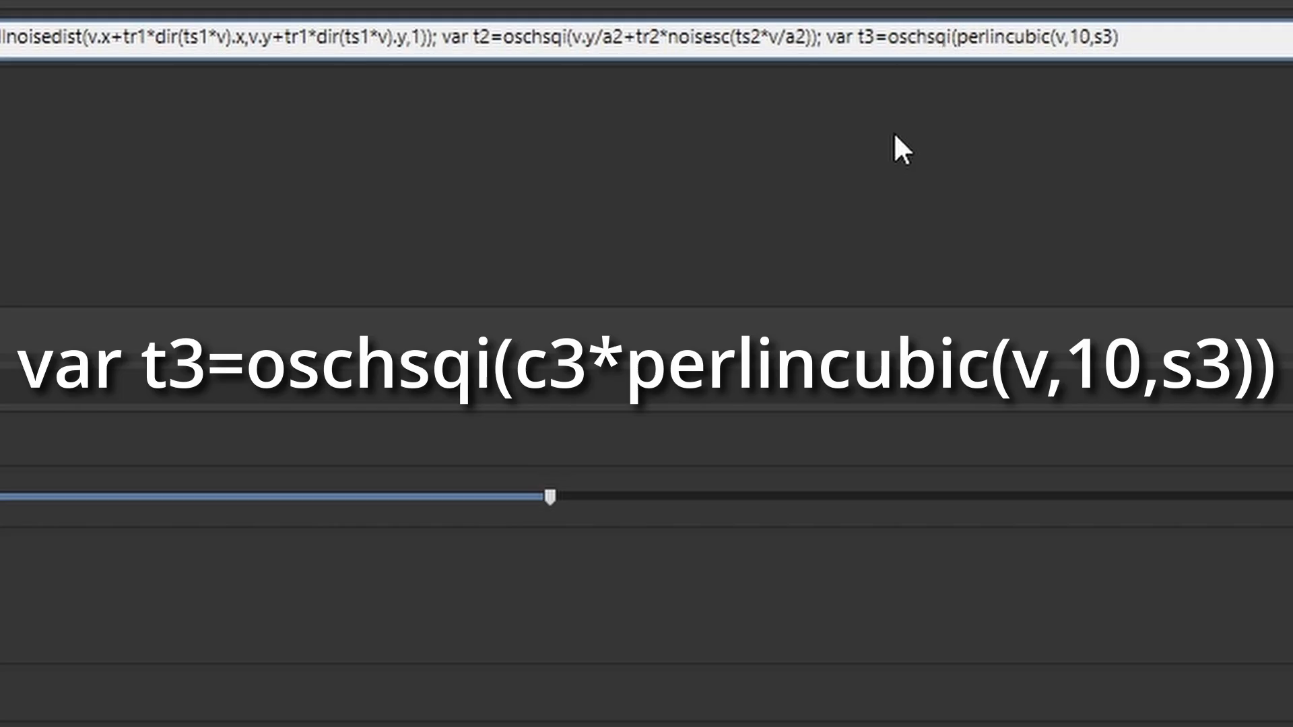
{"action": "left_click", "coordinate": [1184, 34]}
{"action": "type", "text": ")"}
{"action": "left_click", "coordinate": [959, 40]}
{"action": "type", "text": "c"}
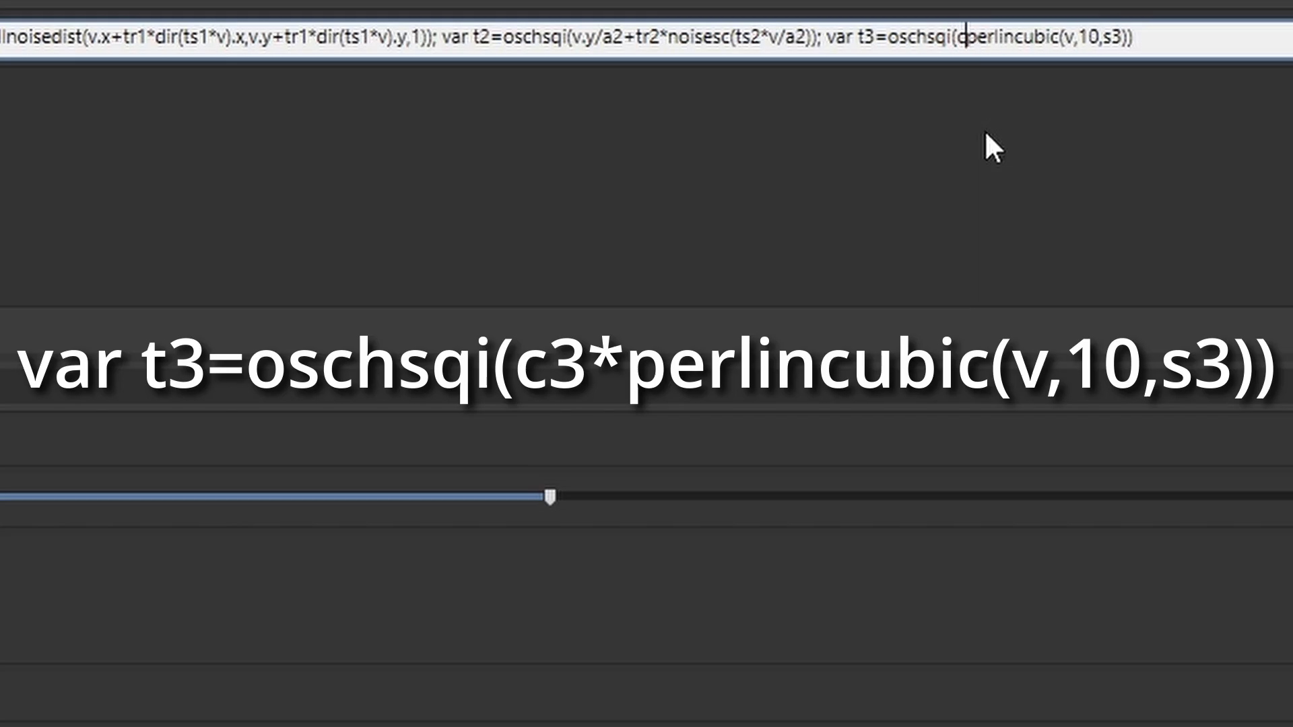
{"action": "type", "text": "3*"}
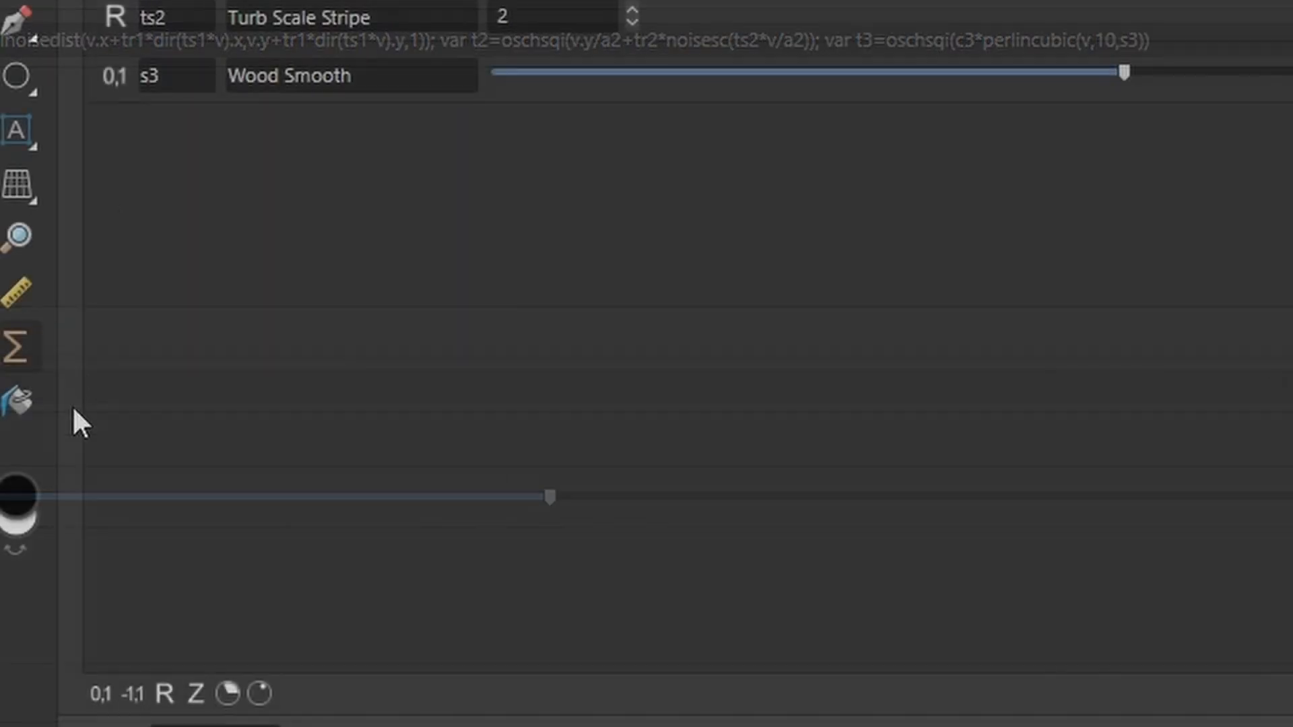
Add a real-number custom input named c3 and describe it as Wood Grains.
{"action": "left_click", "coordinate": [170, 690]}
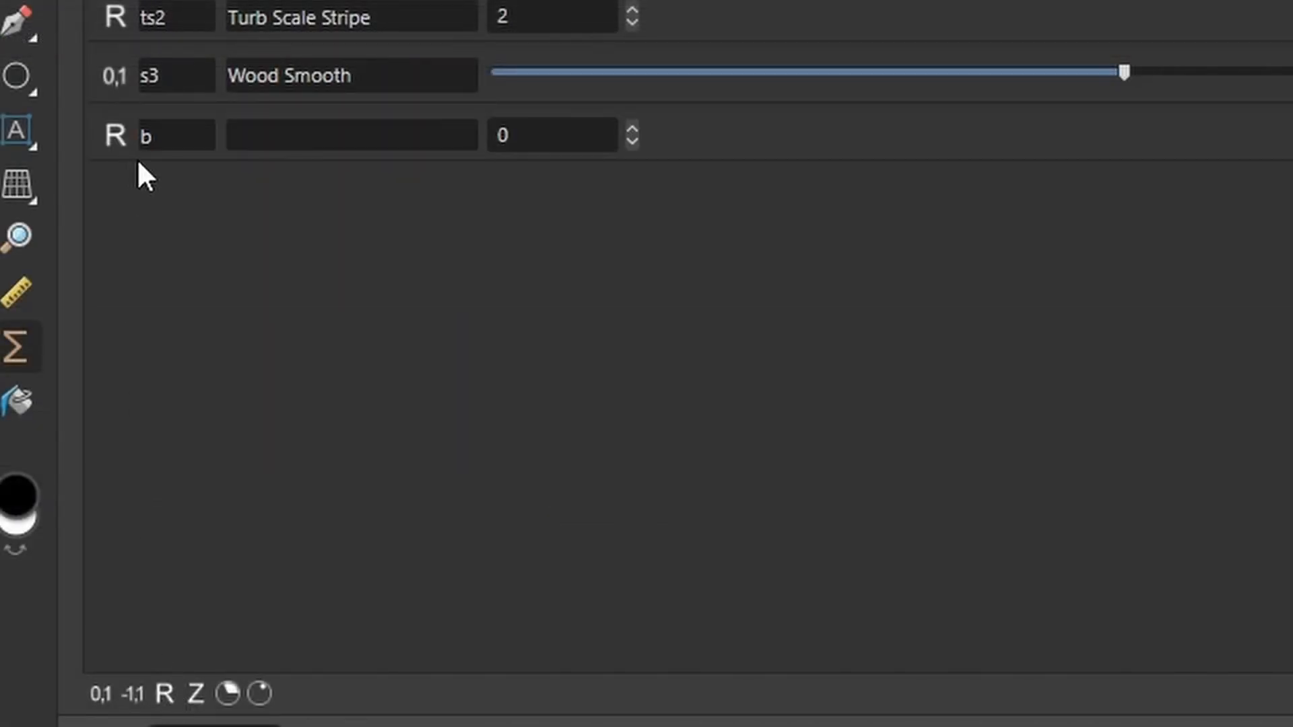
{"action": "left_click", "coordinate": [151, 154]}
{"action": "type", "text": "c"}
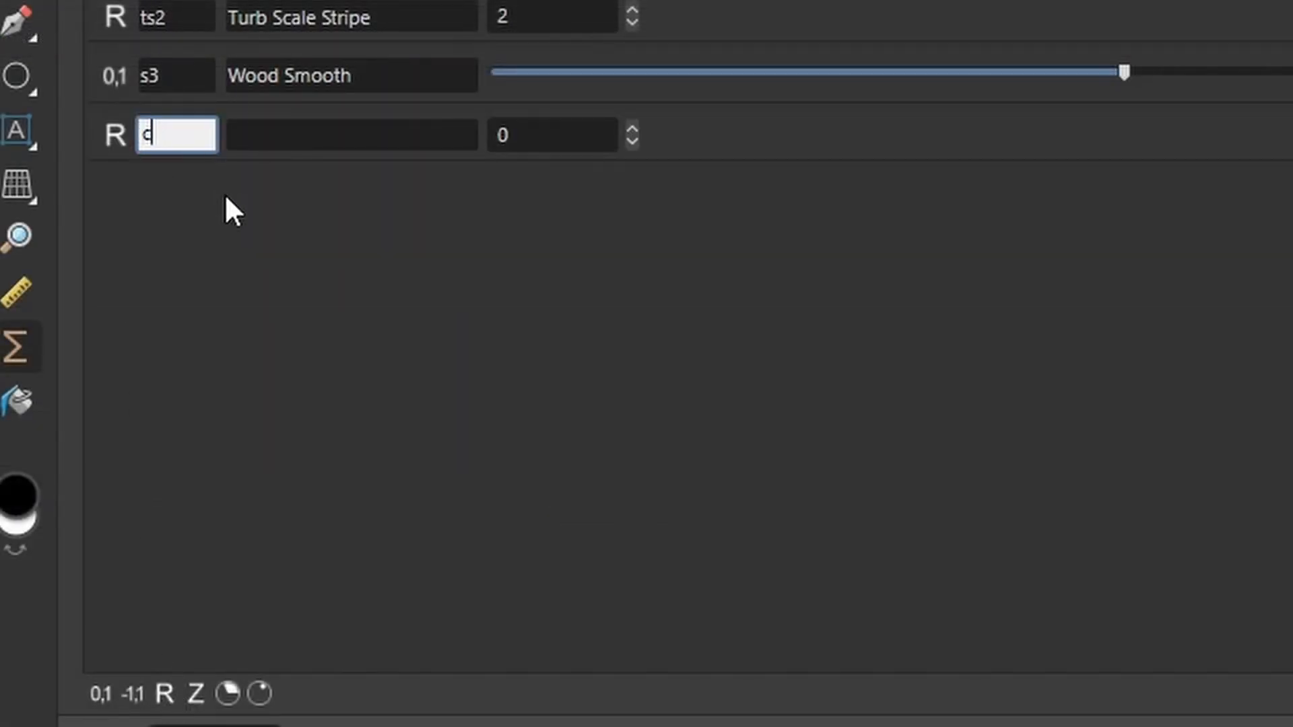
{"action": "type", "text": "3"}
{"action": "left_click", "coordinate": [285, 148]}
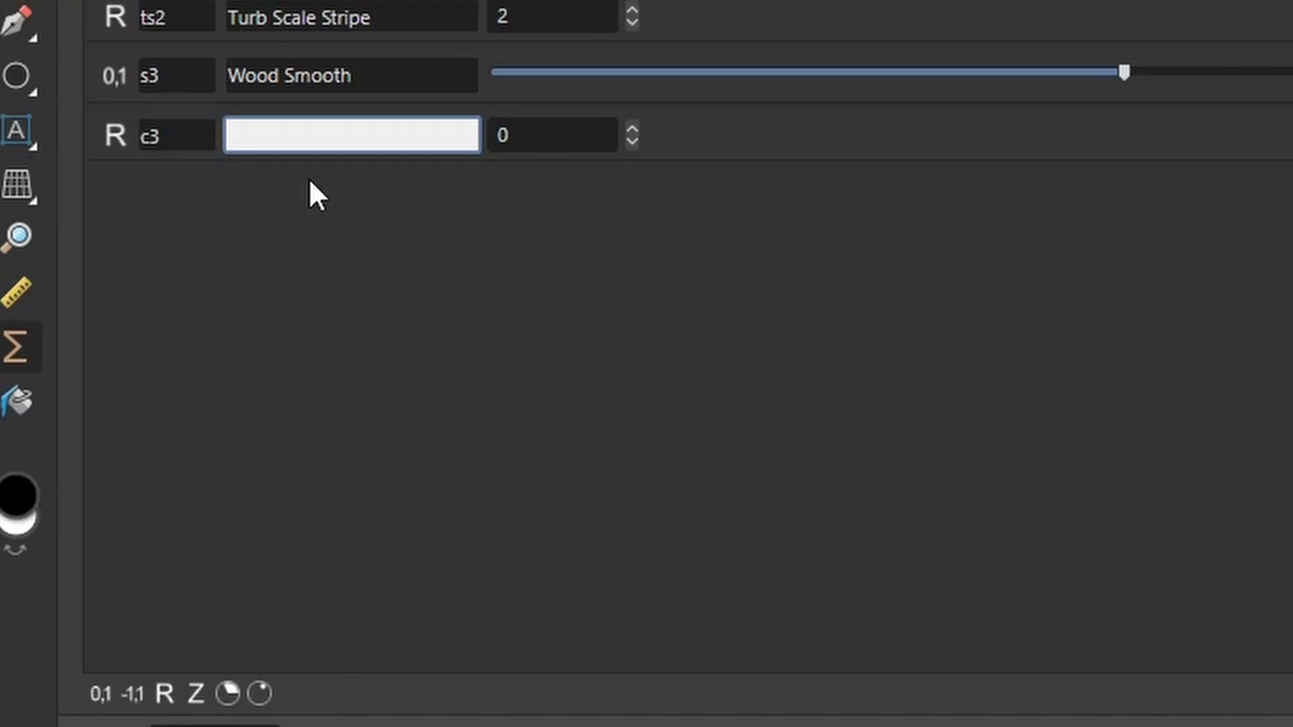
{"action": "type", "text": "Wood Gr"}
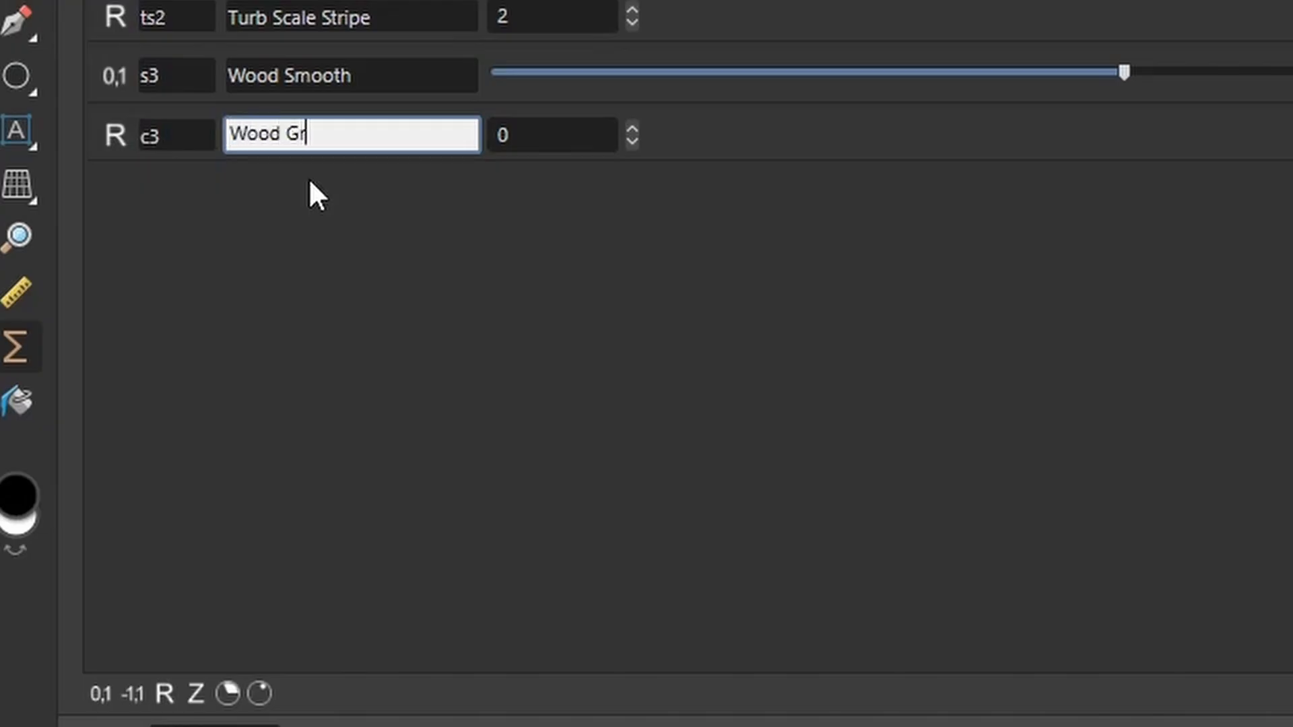
{"action": "type", "text": "ains"}
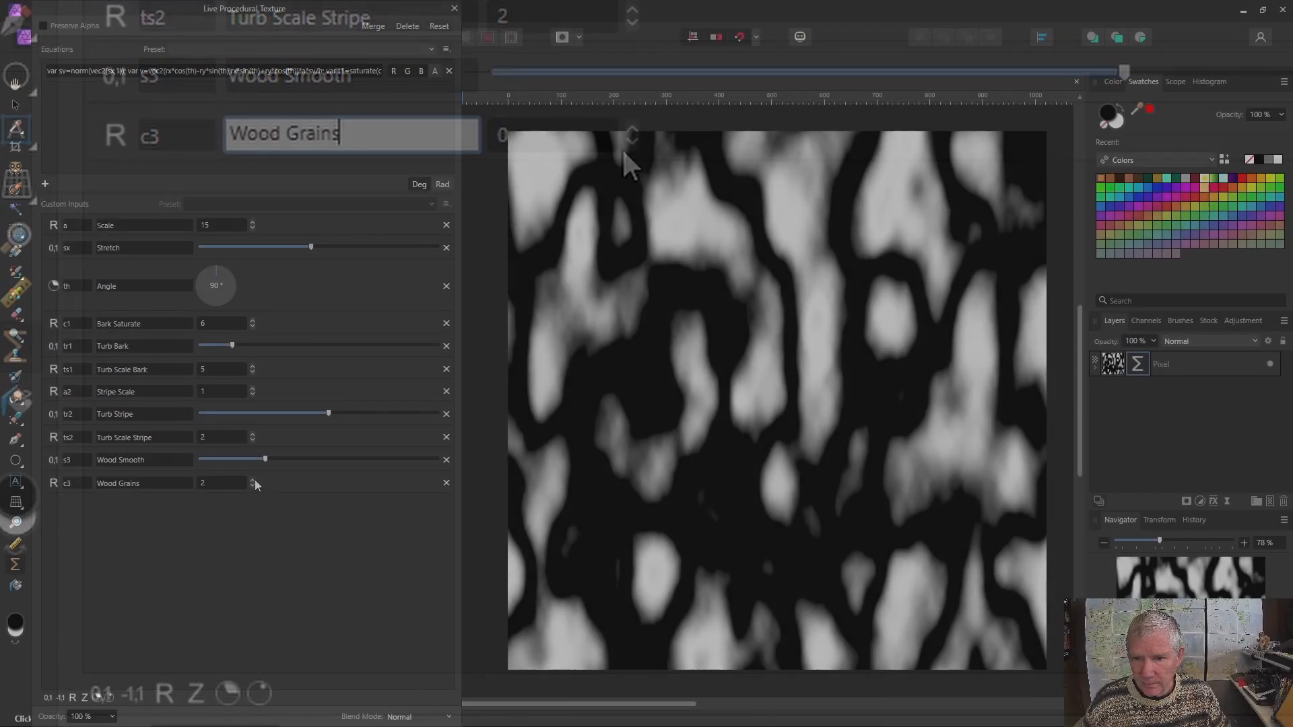
Raise the Wood Grains value to 8.
{"action": "left_click", "coordinate": [253, 481]}
{"action": "left_click", "coordinate": [252, 481]}
{"action": "left_click", "coordinate": [253, 480]}
{"action": "left_click", "coordinate": [253, 481]}
{"action": "left_click", "coordinate": [253, 481]}
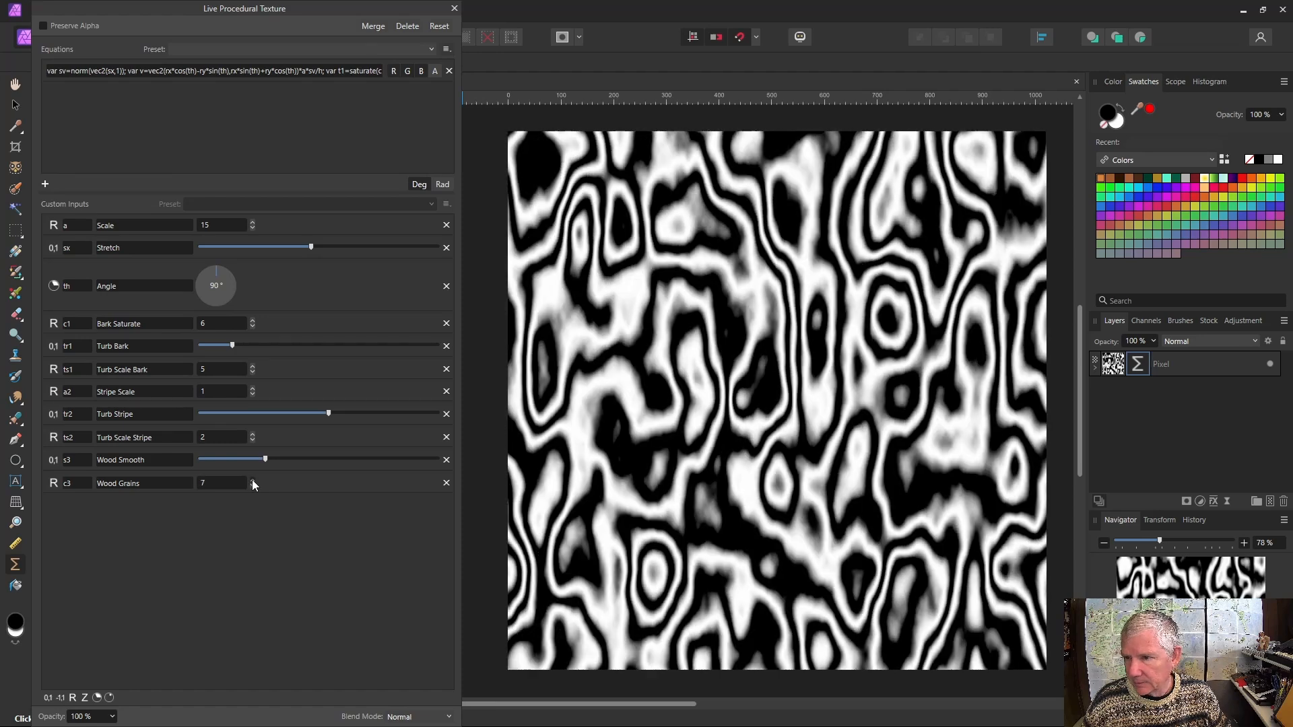
{"action": "left_click", "coordinate": [253, 480]}
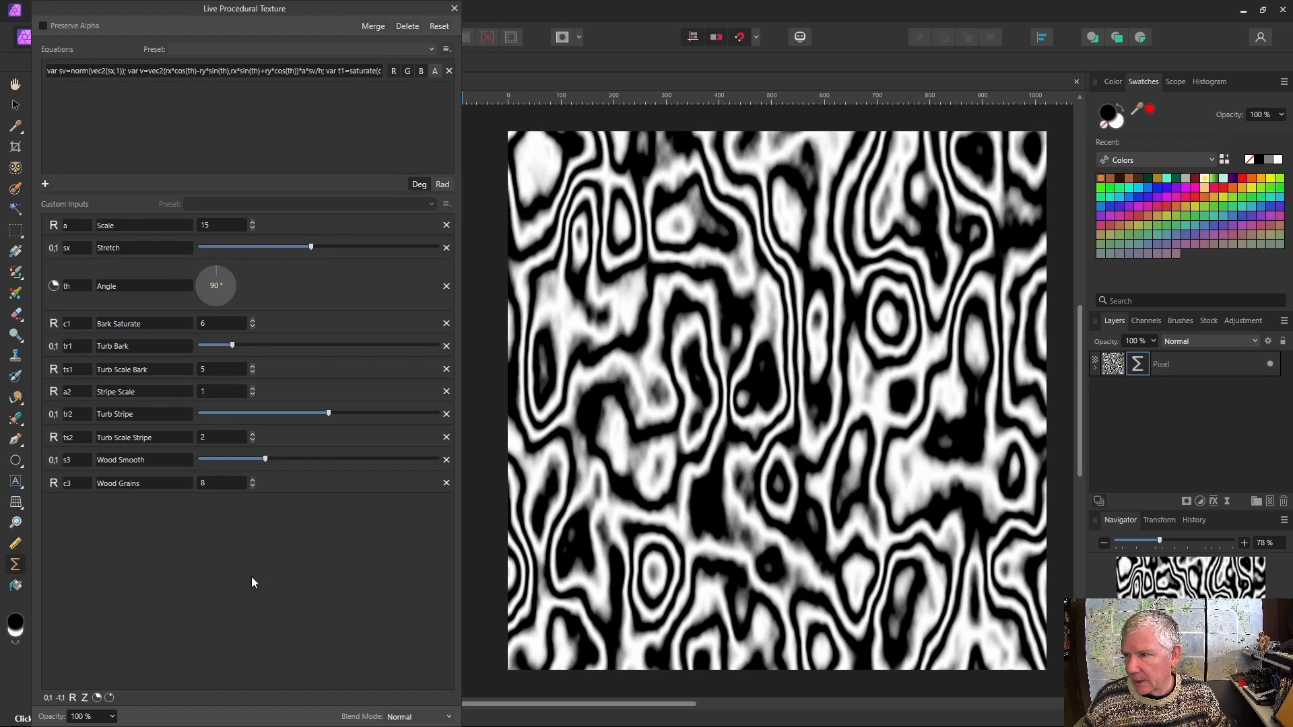
Append var tf=i1*t1+i2*t2+i3*t3+of to the end of the texture equation, after the t3 definition.
{"action": "left_click_drag", "start_coordinate": [462, 399], "coordinate": [1223, 399]}
{"action": "left_click", "coordinate": [852, 70]}
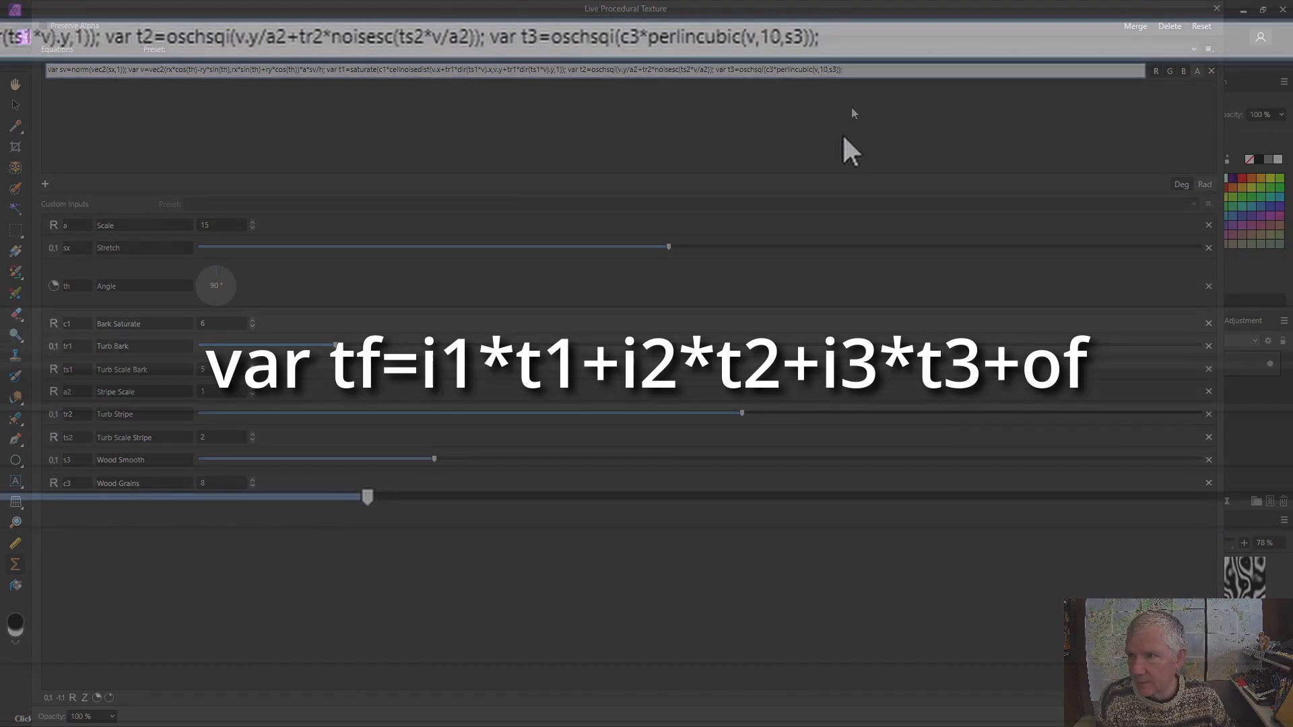
{"action": "type", "text": "var t"}
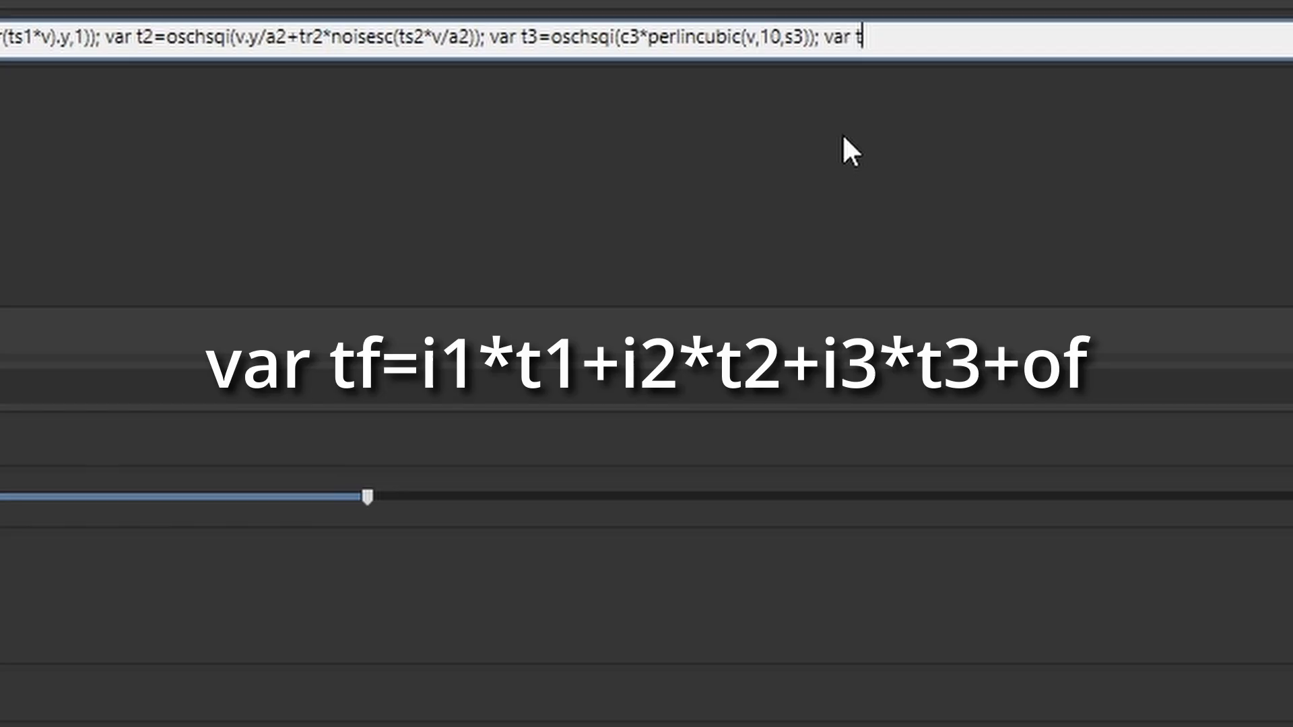
{"action": "type", "text": "f=i1*t1"}
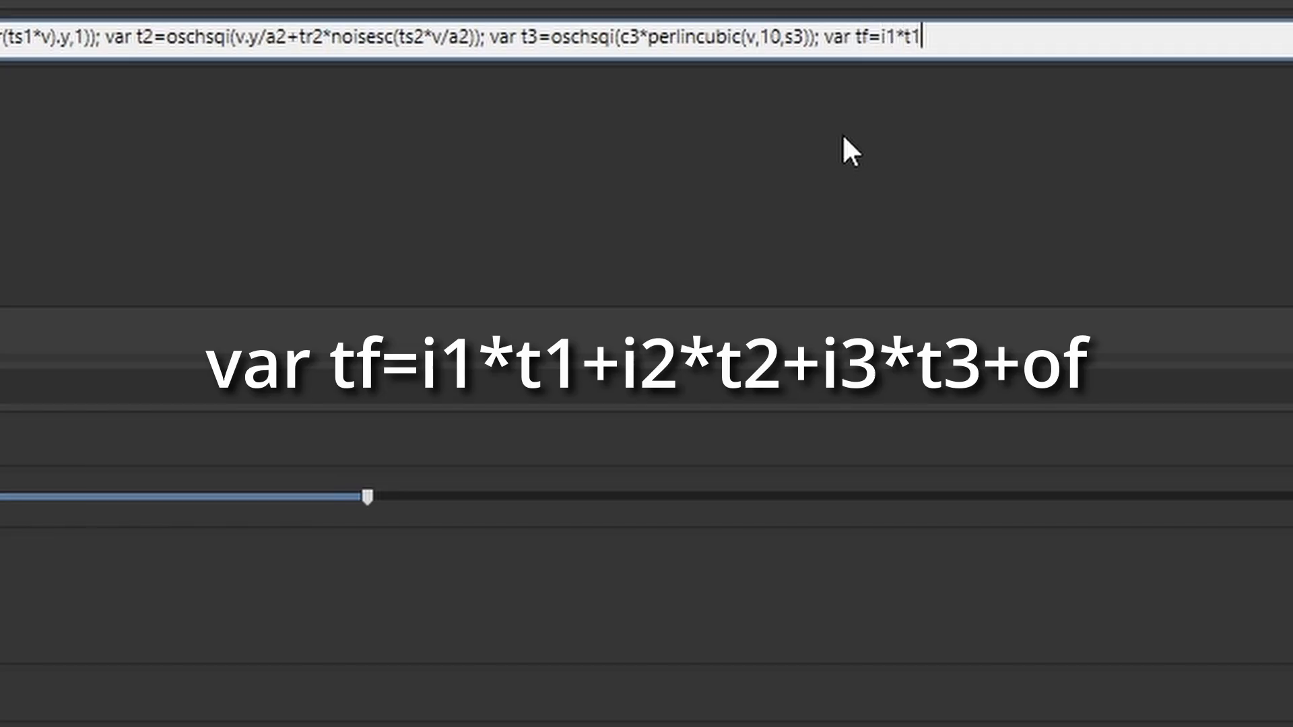
{"action": "type", "text": "+i2*t2+"}
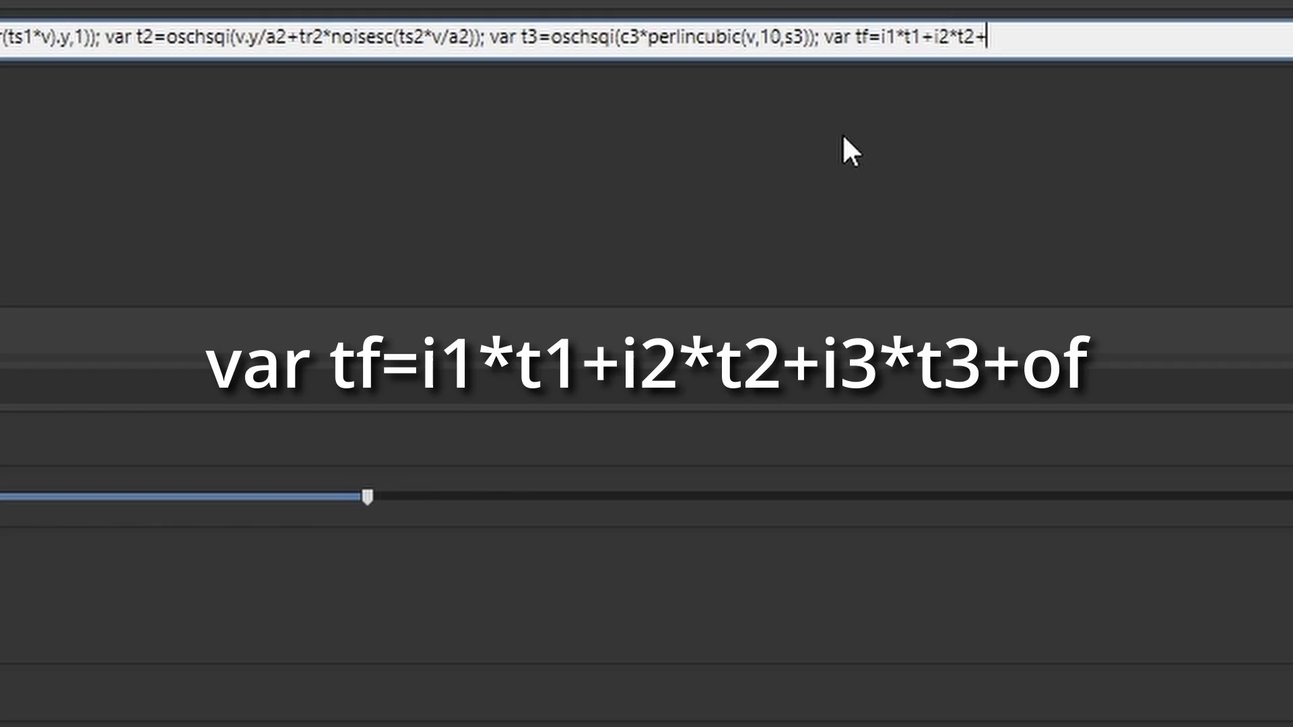
{"action": "type", "text": "i3*t3+of"}
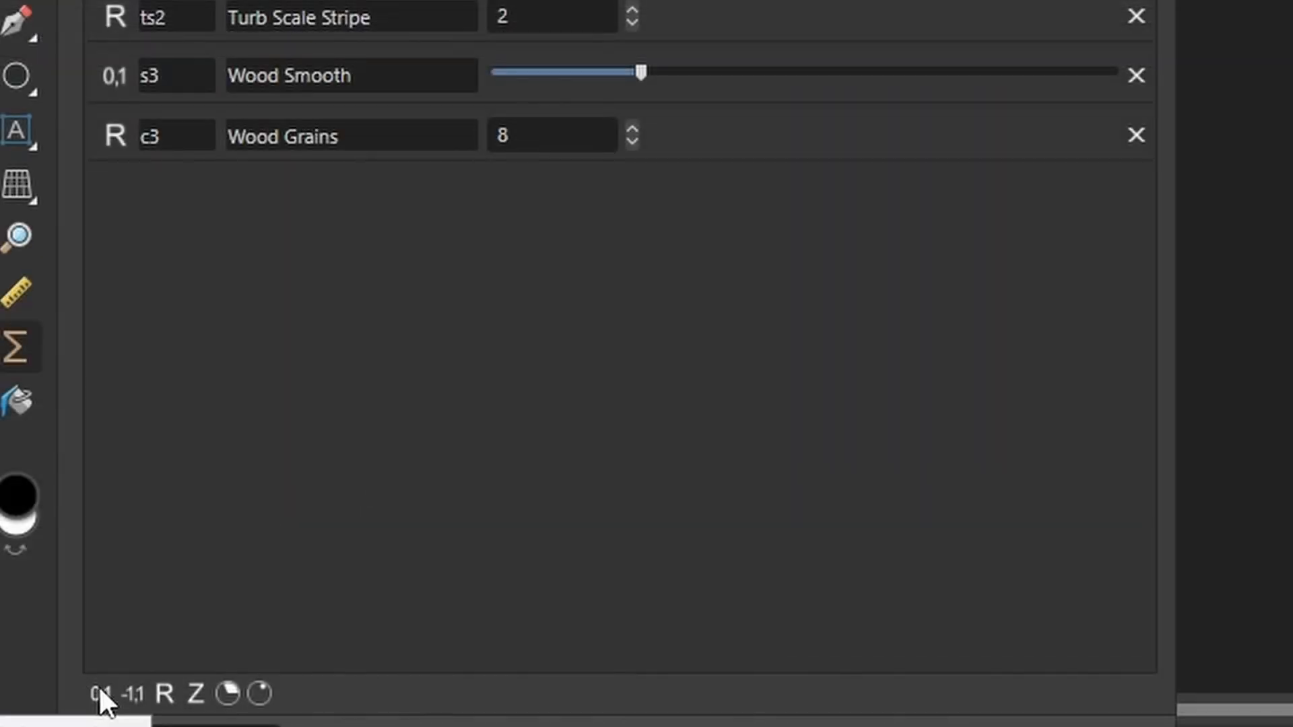
Add three [0,1] range custom inputs and name them i1, i2 and i3.
{"action": "left_click", "coordinate": [99, 689]}
{"action": "left_click", "coordinate": [100, 689]}
{"action": "left_click", "coordinate": [99, 689]}
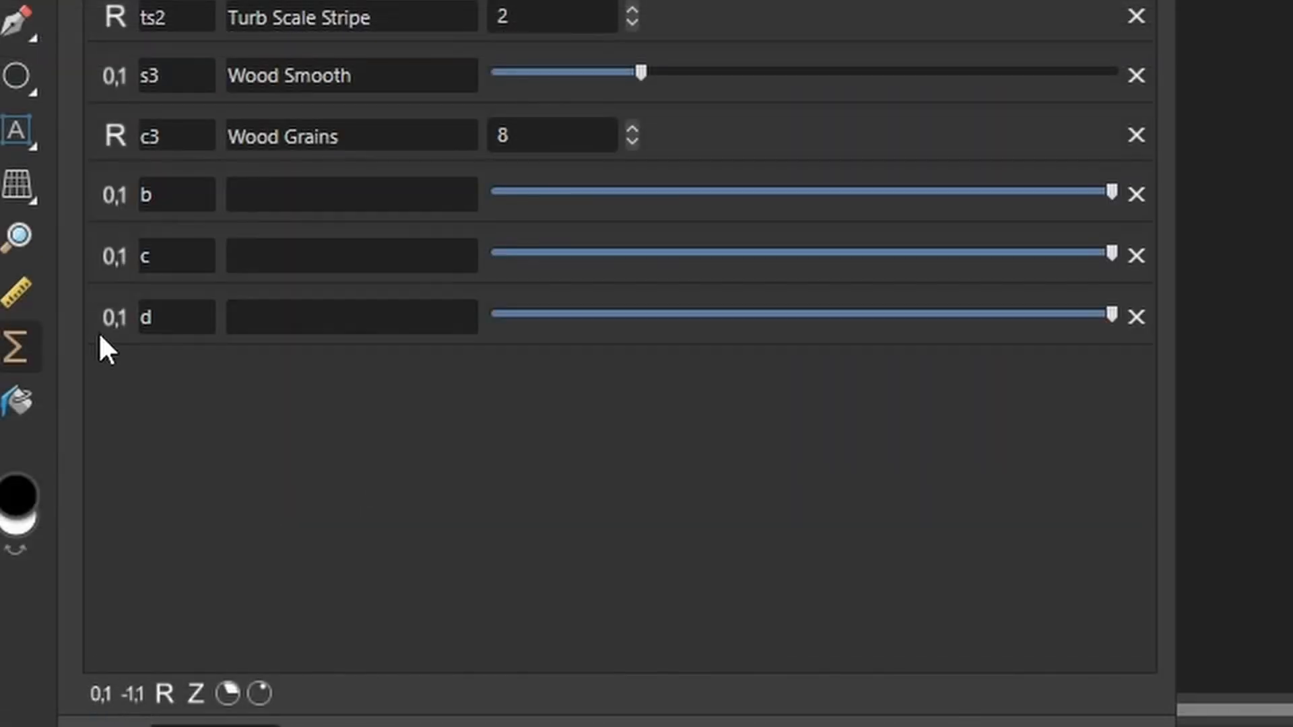
{"action": "double_click", "coordinate": [159, 195]}
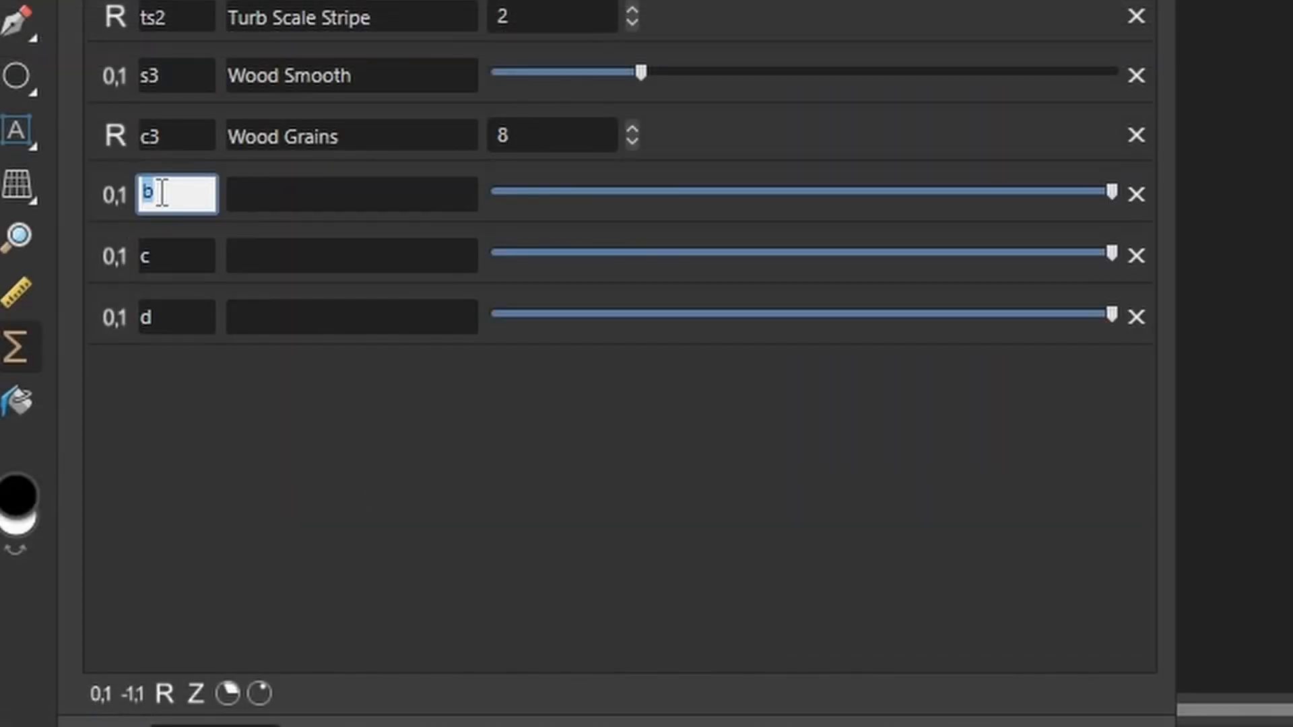
{"action": "double_click", "coordinate": [159, 256]}
{"action": "type", "text": "i2"}
{"action": "double_click", "coordinate": [179, 311]}
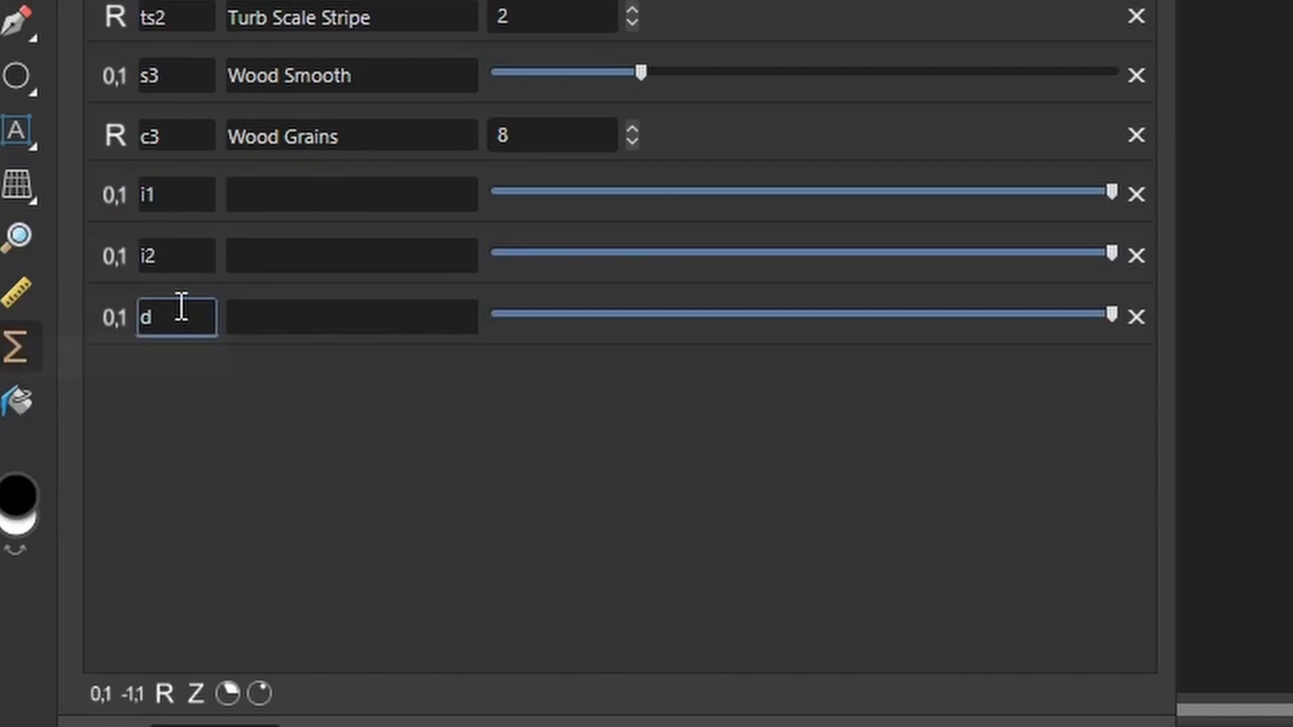
{"action": "type", "text": "i3"}
{"action": "double_click", "coordinate": [254, 202]}
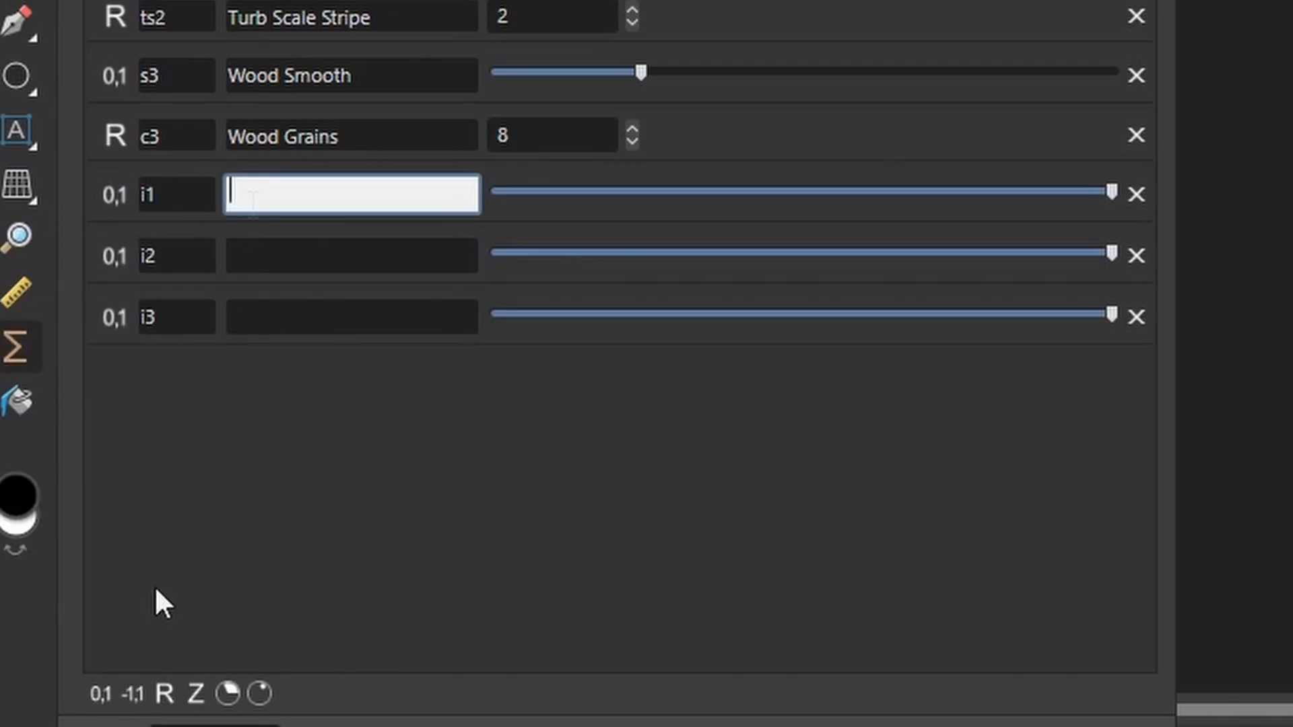
Add a [-1,1] range custom input named of.
{"action": "left_click", "coordinate": [129, 693]}
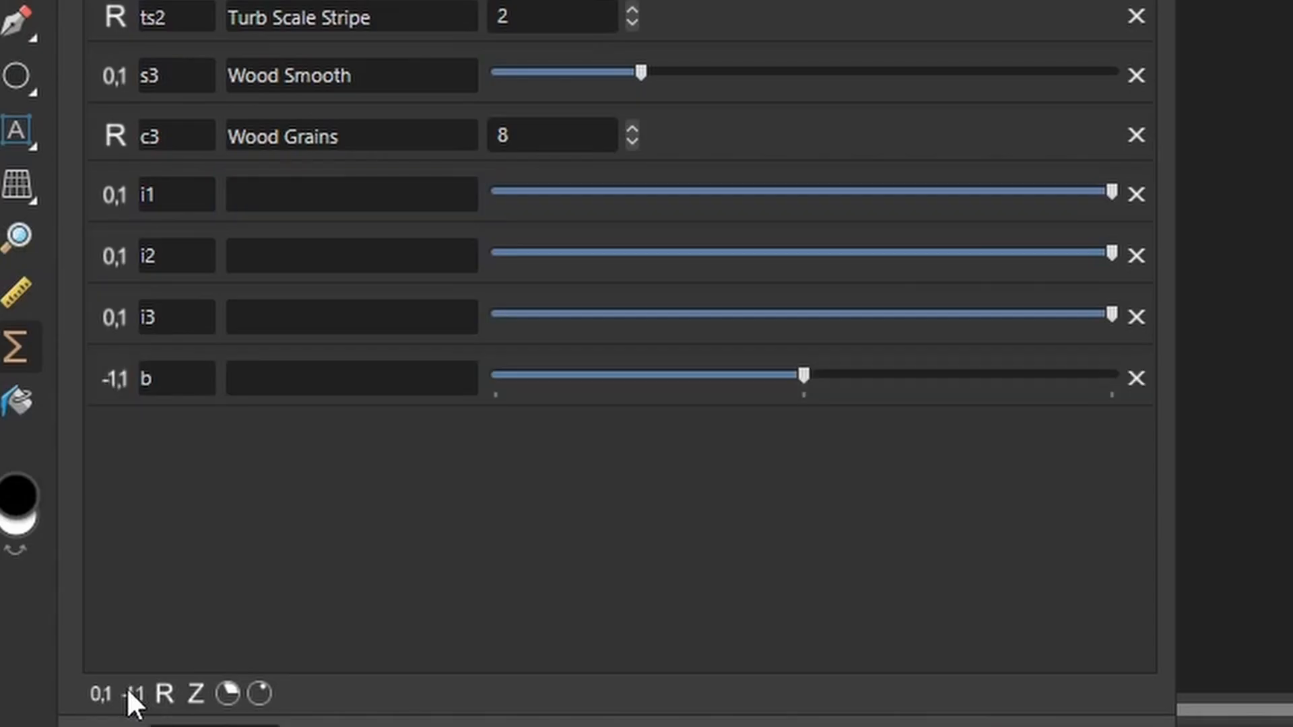
{"action": "double_click", "coordinate": [151, 378]}
{"action": "type", "text": "of"}
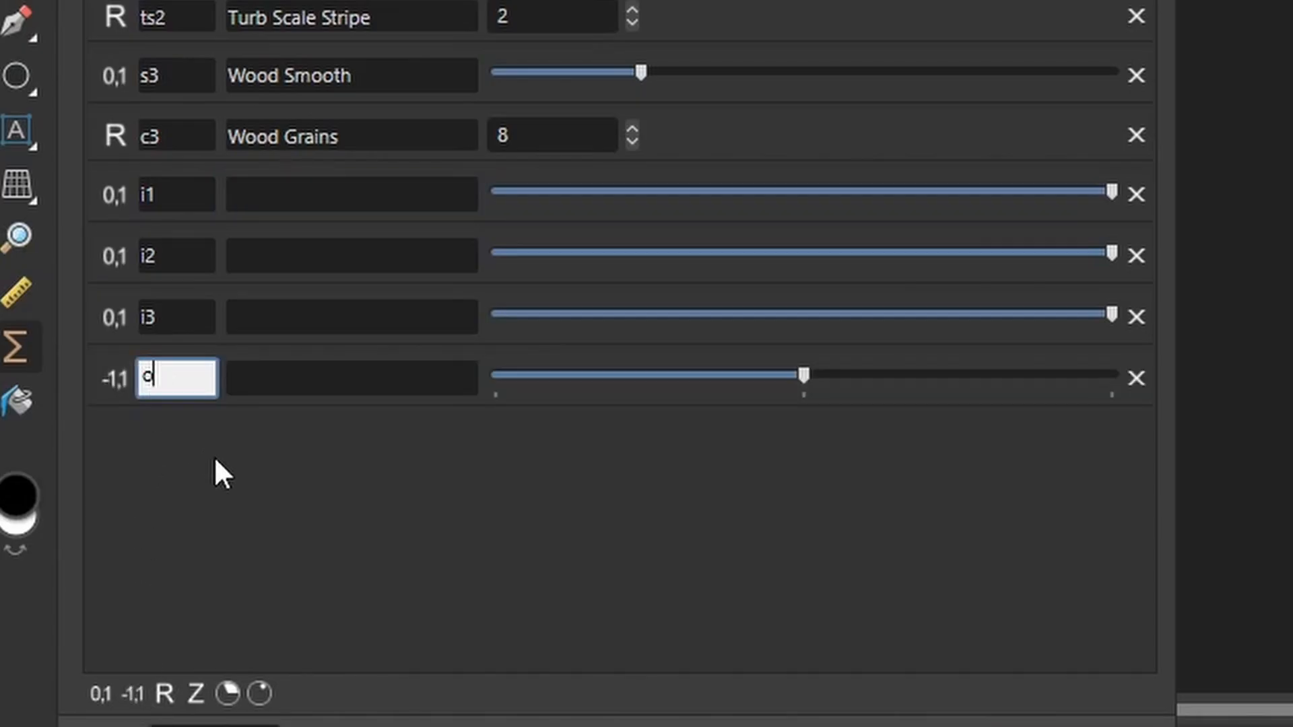
{"action": "key", "text": "Return"}
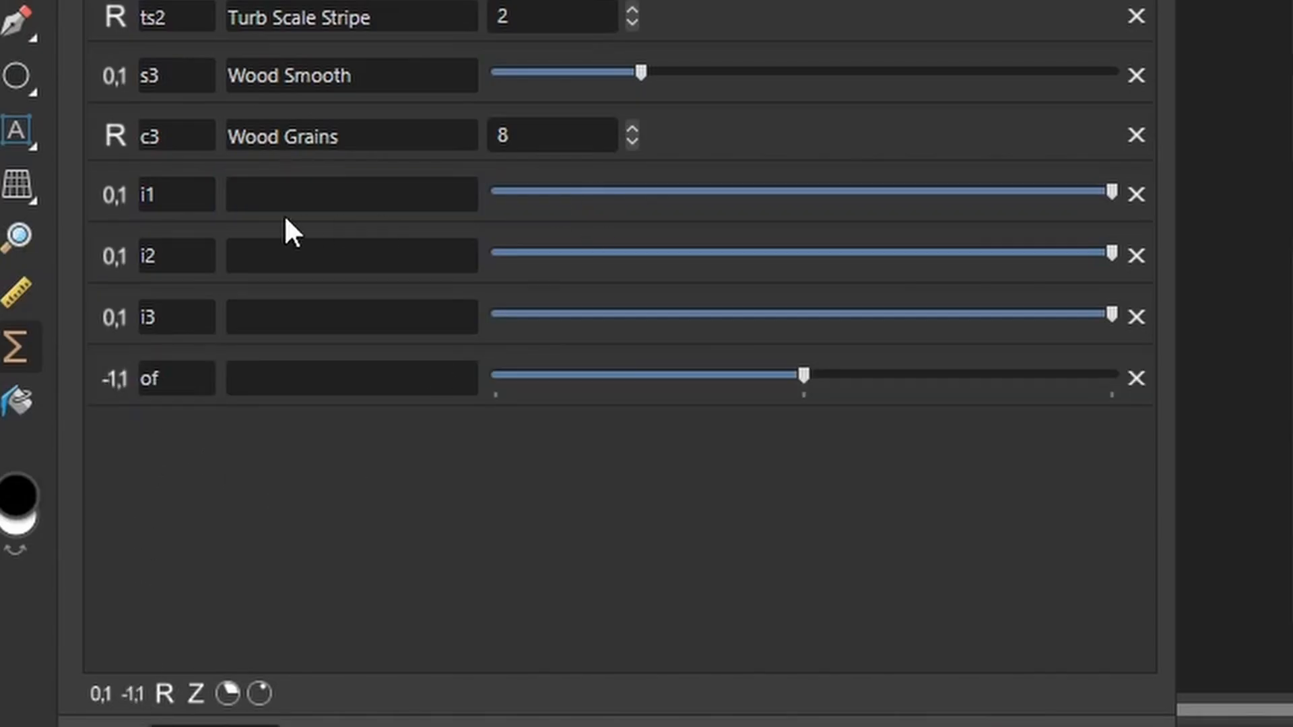
Describe the inputs i1, i2, i3 and of as Bark Fader, Stripe Fader, Wood Fader and Offset respectively.
{"action": "double_click", "coordinate": [273, 200]}
{"action": "type", "text": "Bark Fad"}
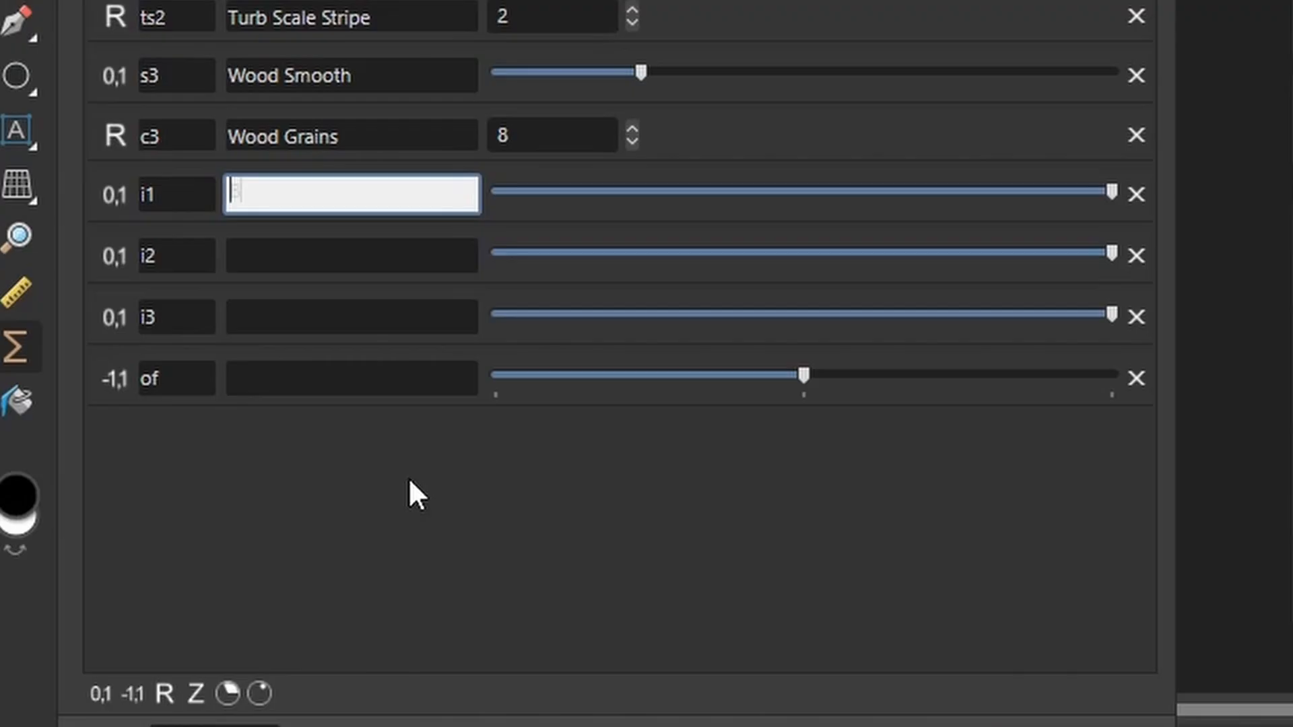
{"action": "type", "text": "er"}
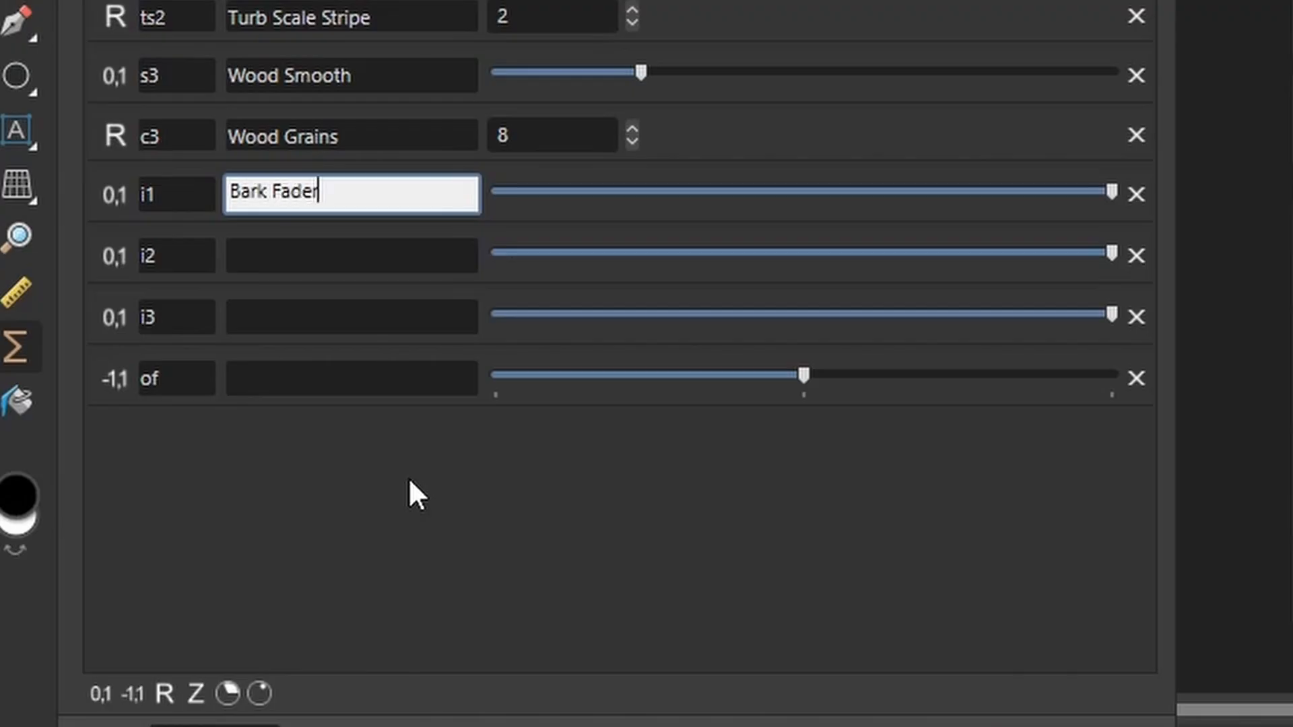
{"action": "double_click", "coordinate": [443, 246]}
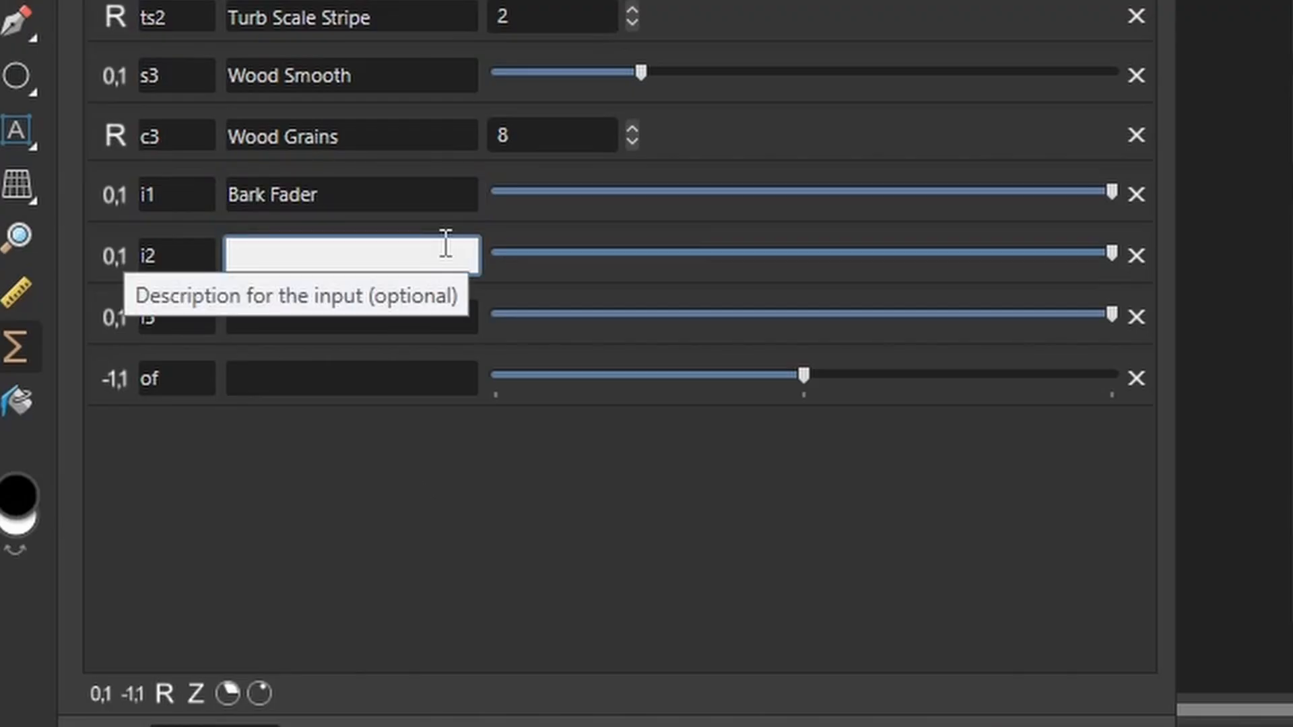
{"action": "type", "text": "Stripe Fader"}
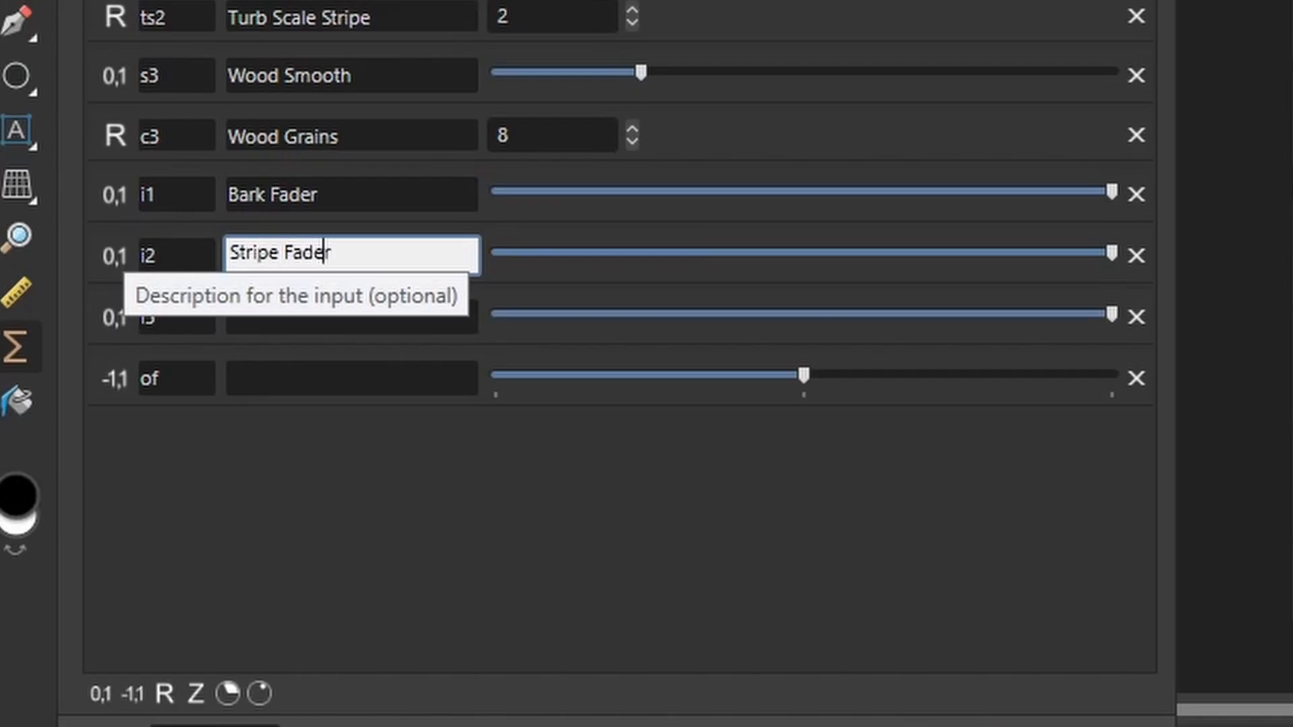
{"action": "double_click", "coordinate": [330, 326]}
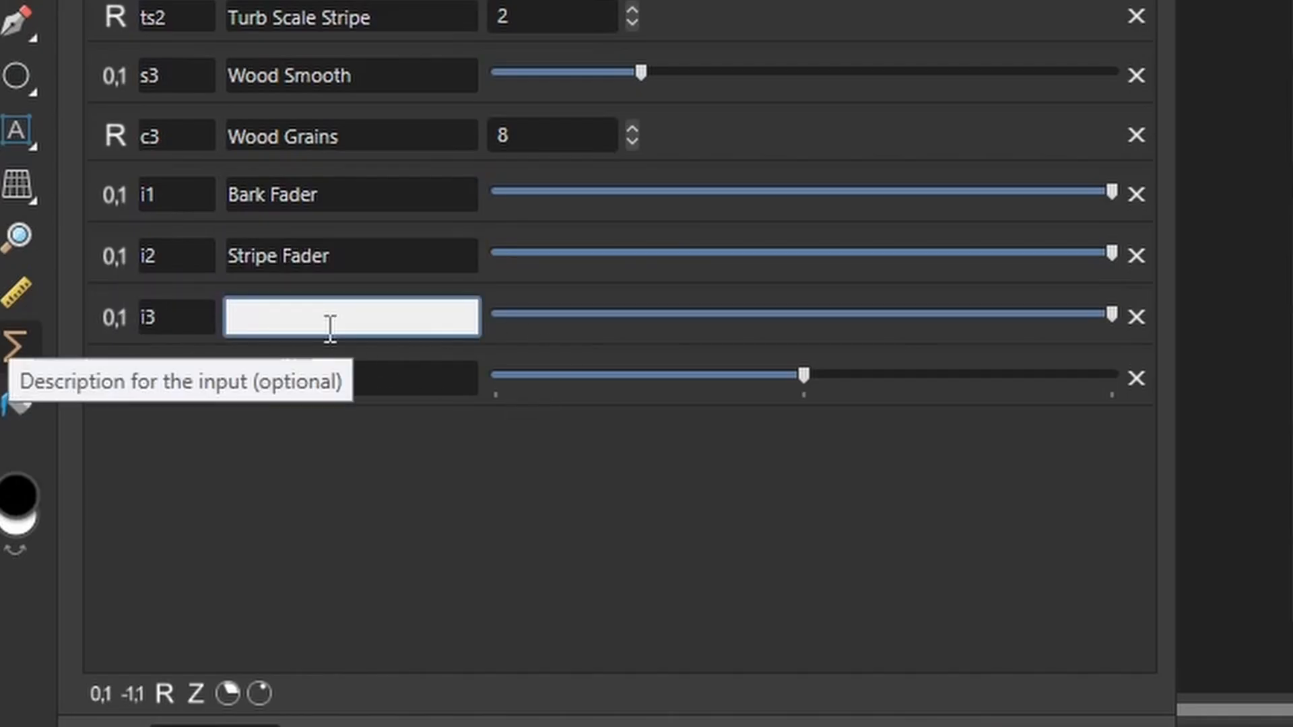
{"action": "type", "text": "W"}
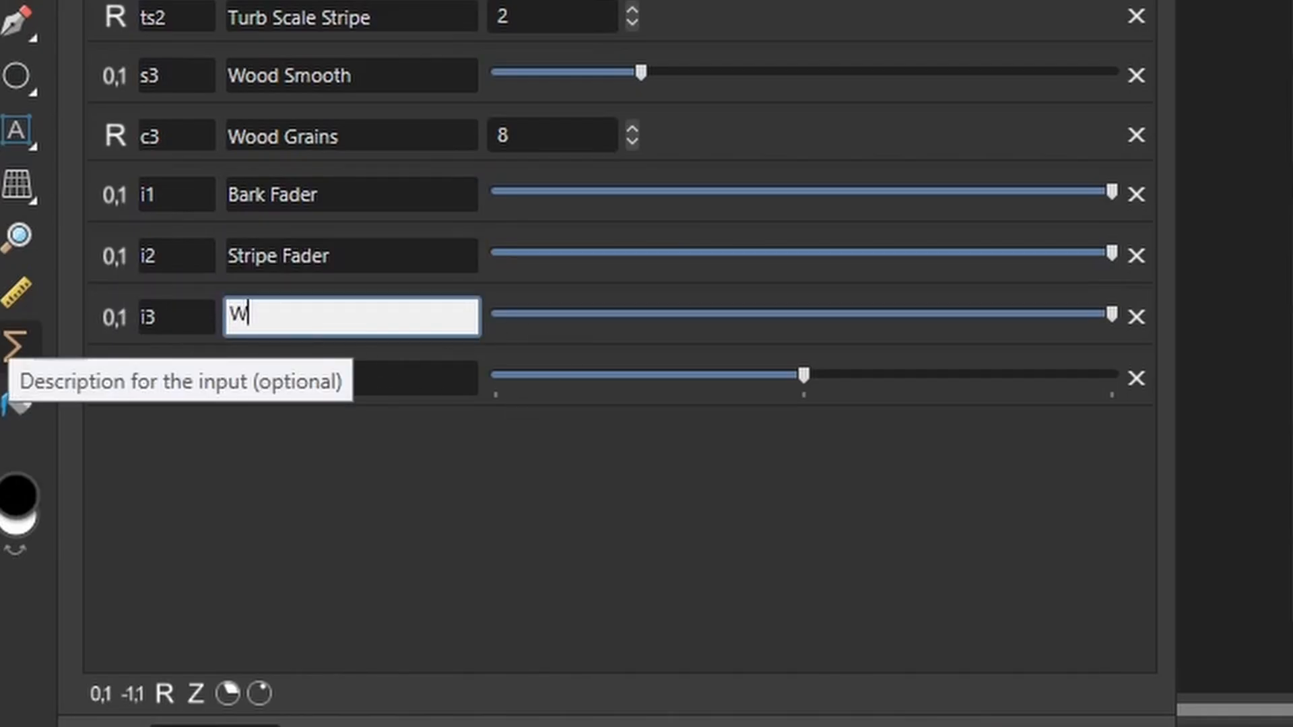
{"action": "type", "text": "ood Fader"}
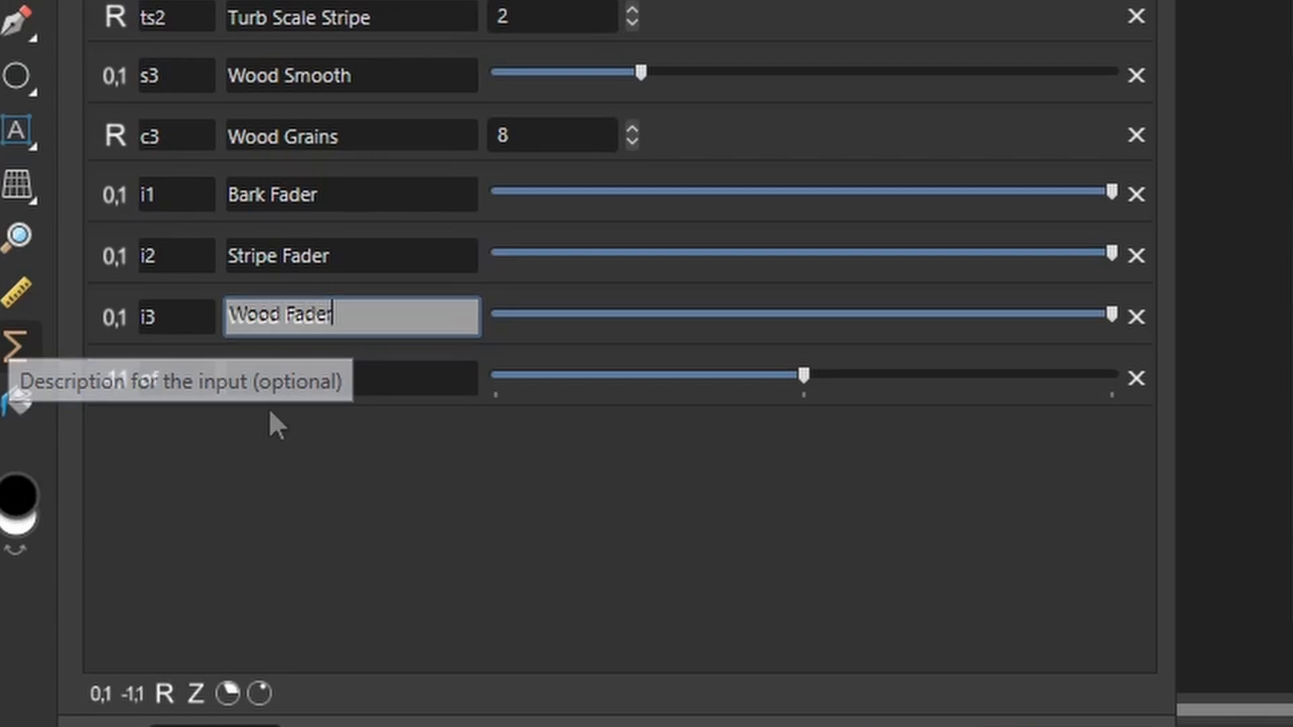
{"action": "double_click", "coordinate": [273, 375]}
{"action": "type", "text": "Offset"}
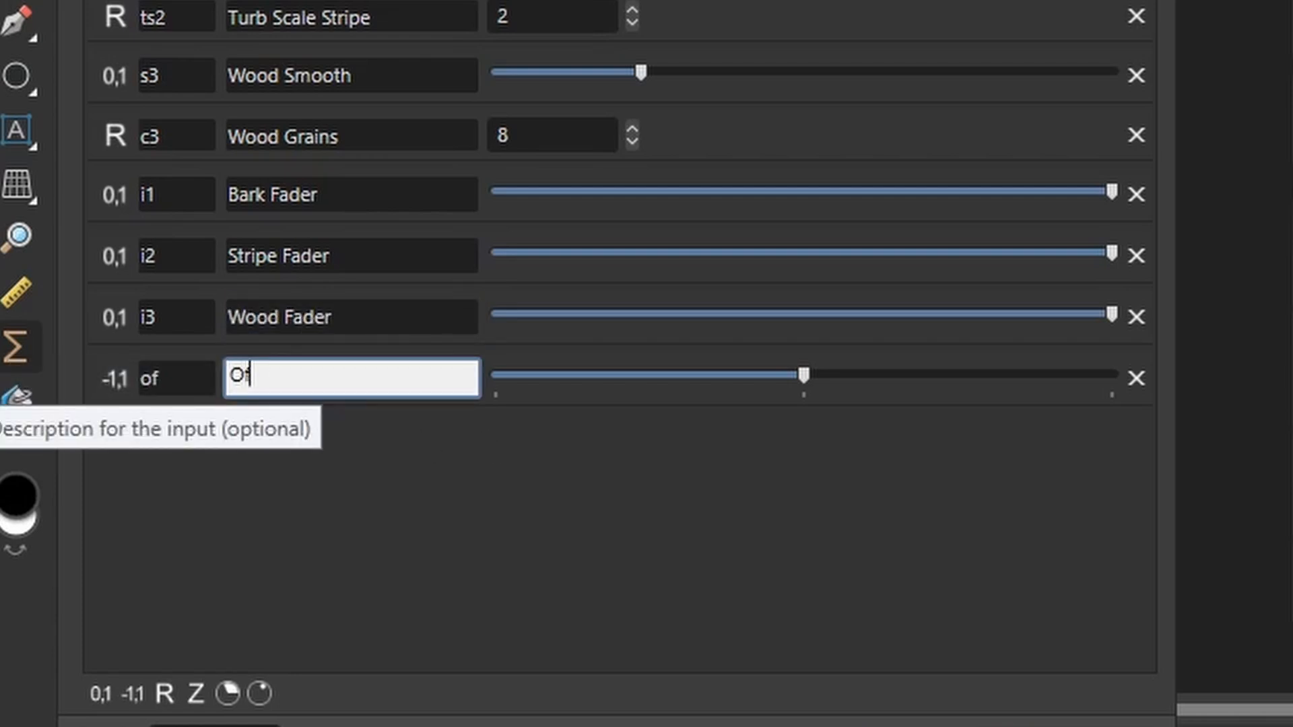
Set the Bark Fader to about 55% and the Stripe Fader to about 36% of their range, with the Wood Fader at 0.
{"action": "left_click_drag", "start_coordinate": [249, 505], "coordinate": [199, 505]}
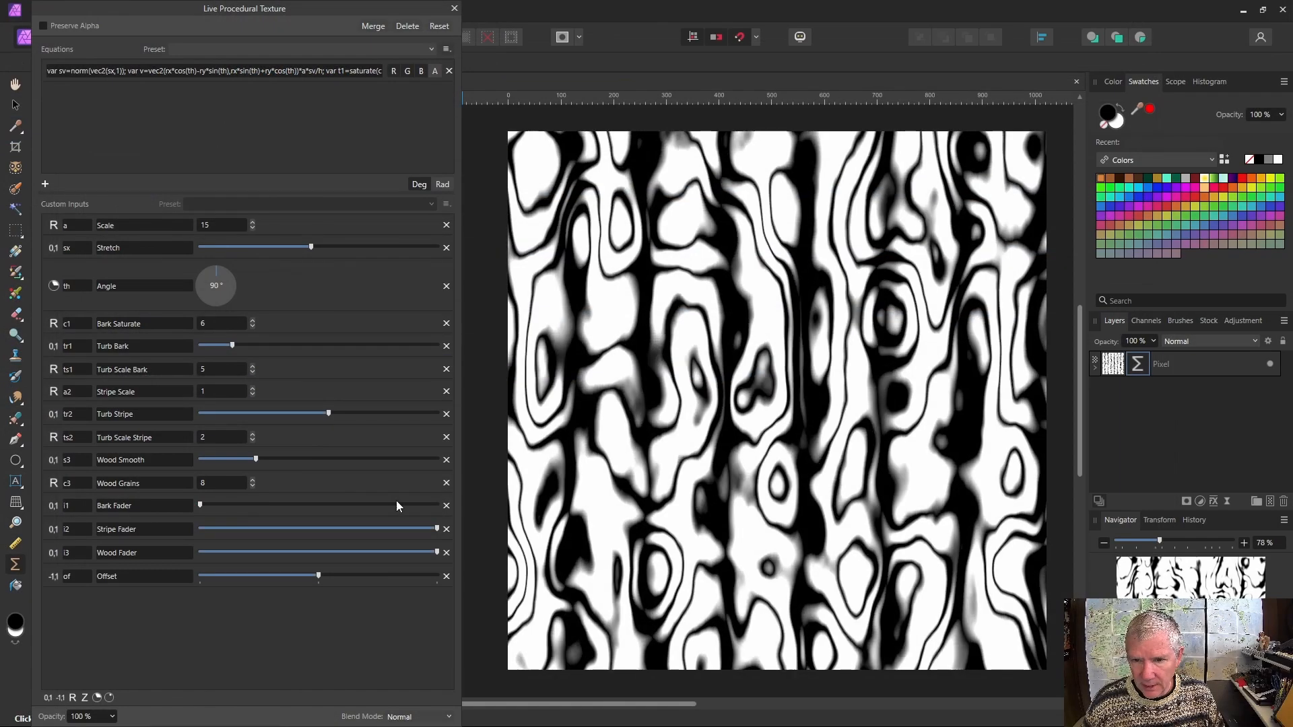
{"action": "left_click_drag", "start_coordinate": [437, 530], "coordinate": [200, 531]}
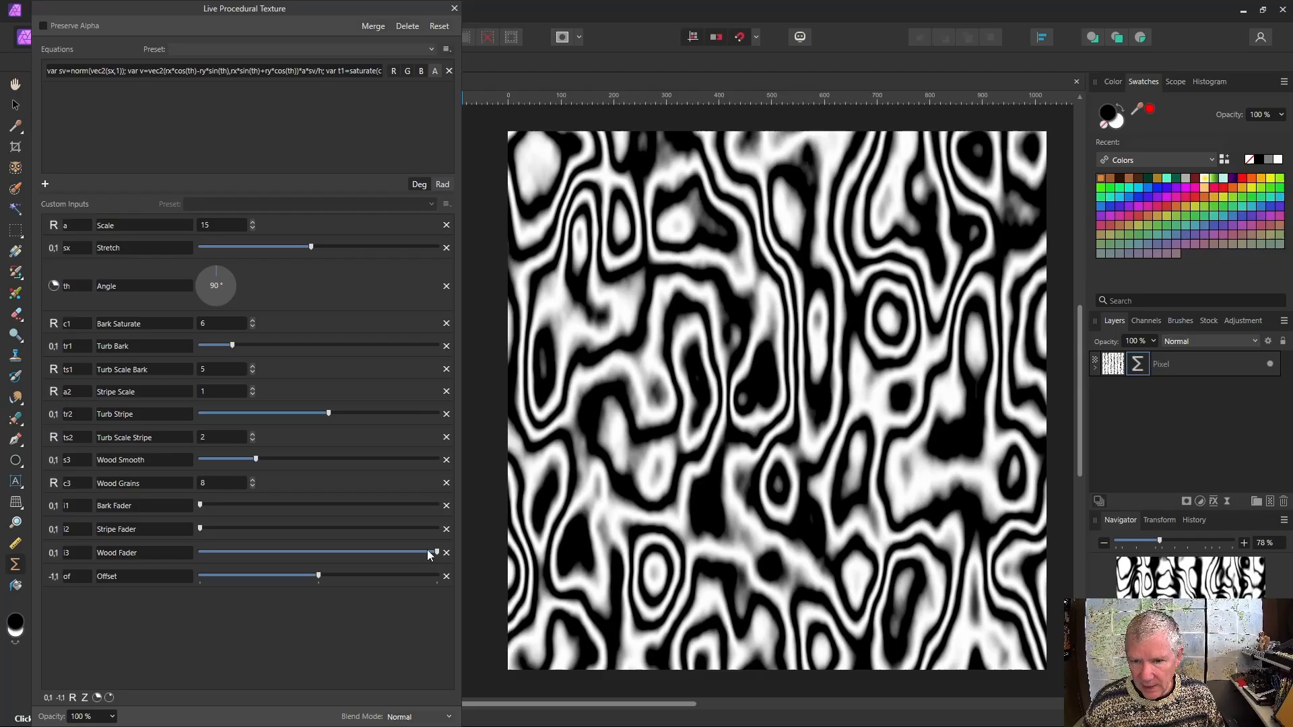
{"action": "left_click_drag", "start_coordinate": [429, 555], "coordinate": [200, 553]}
{"action": "left_click_drag", "start_coordinate": [213, 507], "coordinate": [329, 506]}
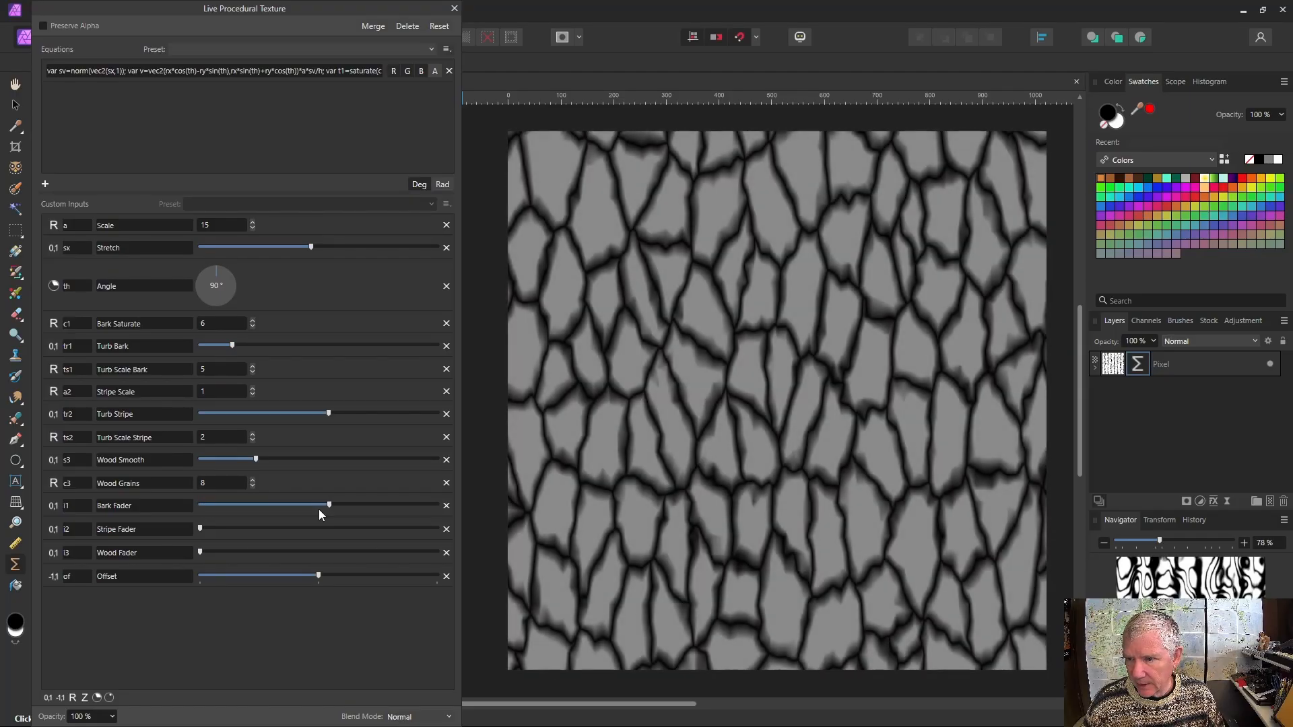
{"action": "left_click_drag", "start_coordinate": [200, 529], "coordinate": [286, 531]}
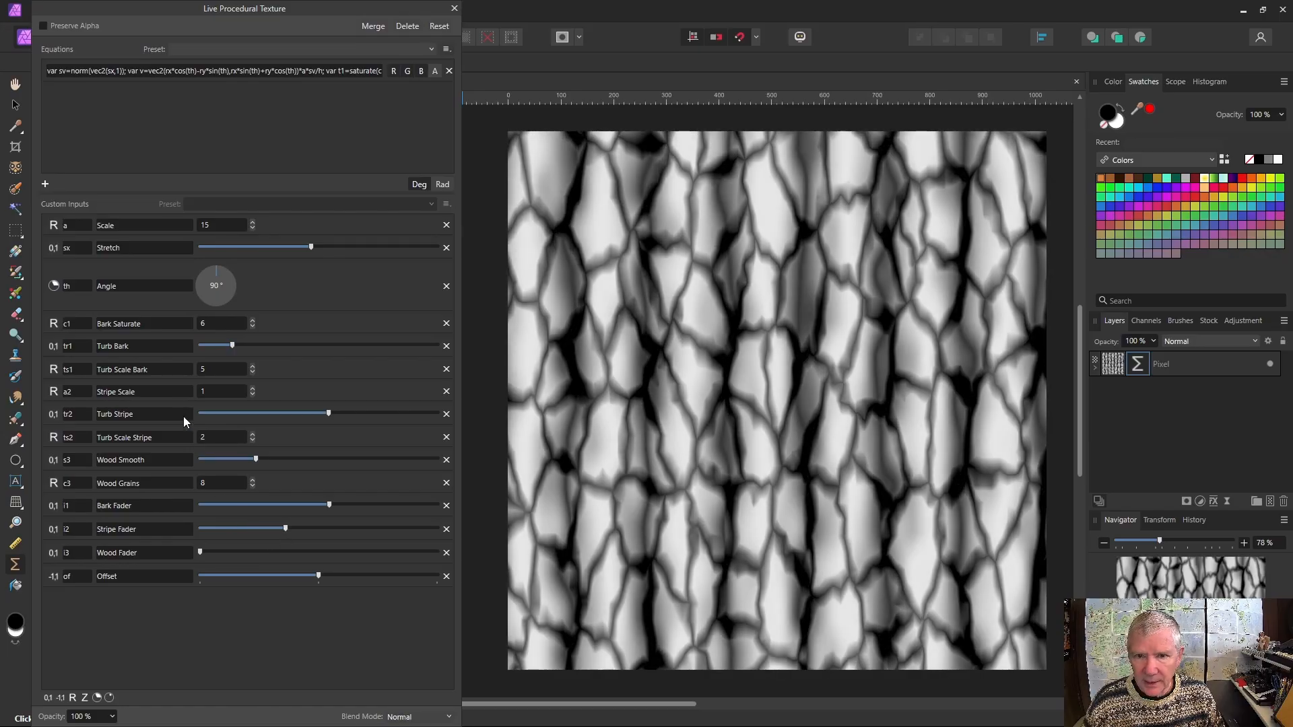
Raise the Stripe Scale to 3 and Turb Stripe to about 85% of its range.
{"action": "left_click", "coordinate": [253, 389]}
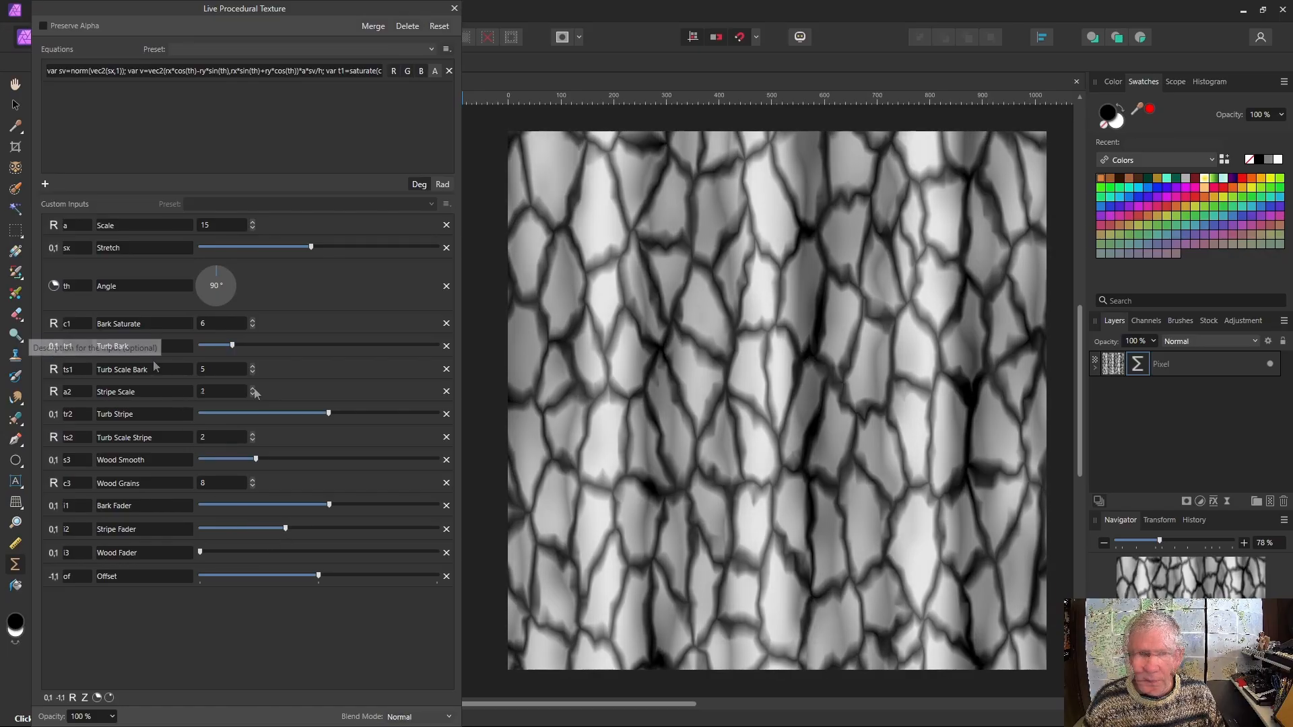
{"action": "left_click", "coordinate": [253, 389]}
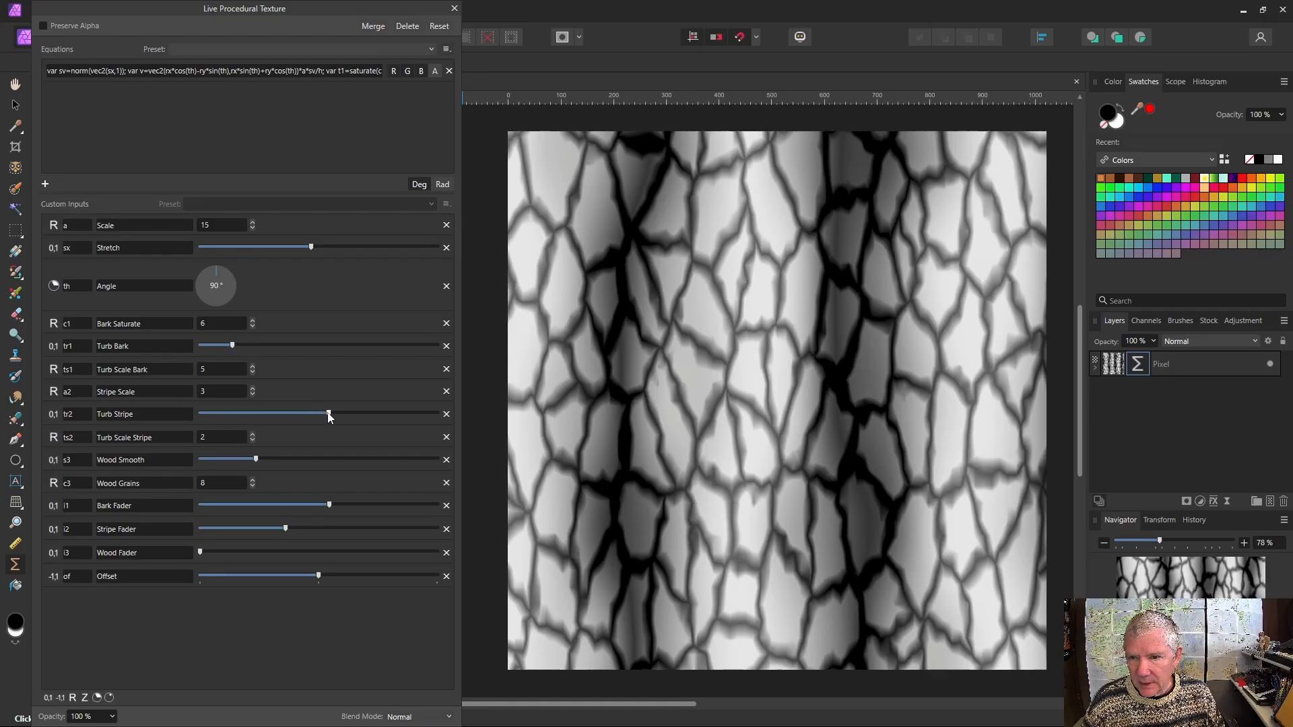
{"action": "left_click_drag", "start_coordinate": [329, 415], "coordinate": [410, 415]}
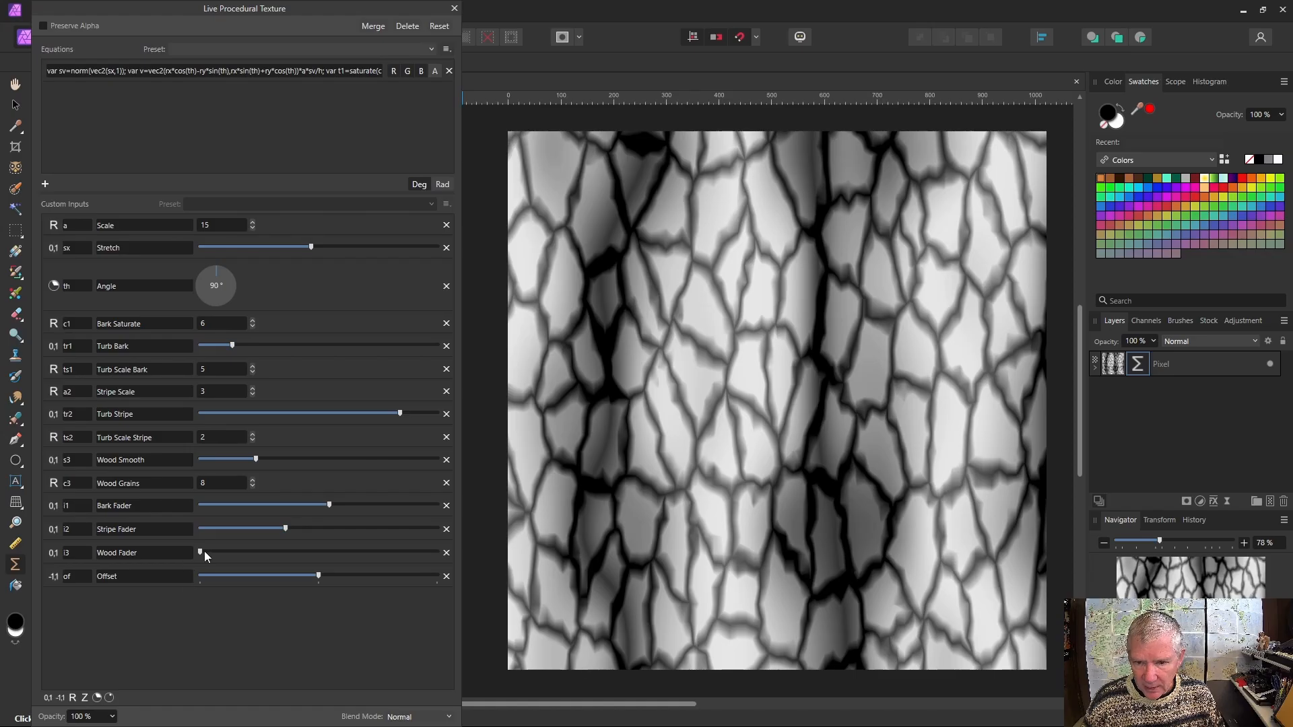
Raise the Wood Fader to about 14% and Wood Smooth to about 40% of their range.
{"action": "left_click_drag", "start_coordinate": [221, 554], "coordinate": [230, 555]}
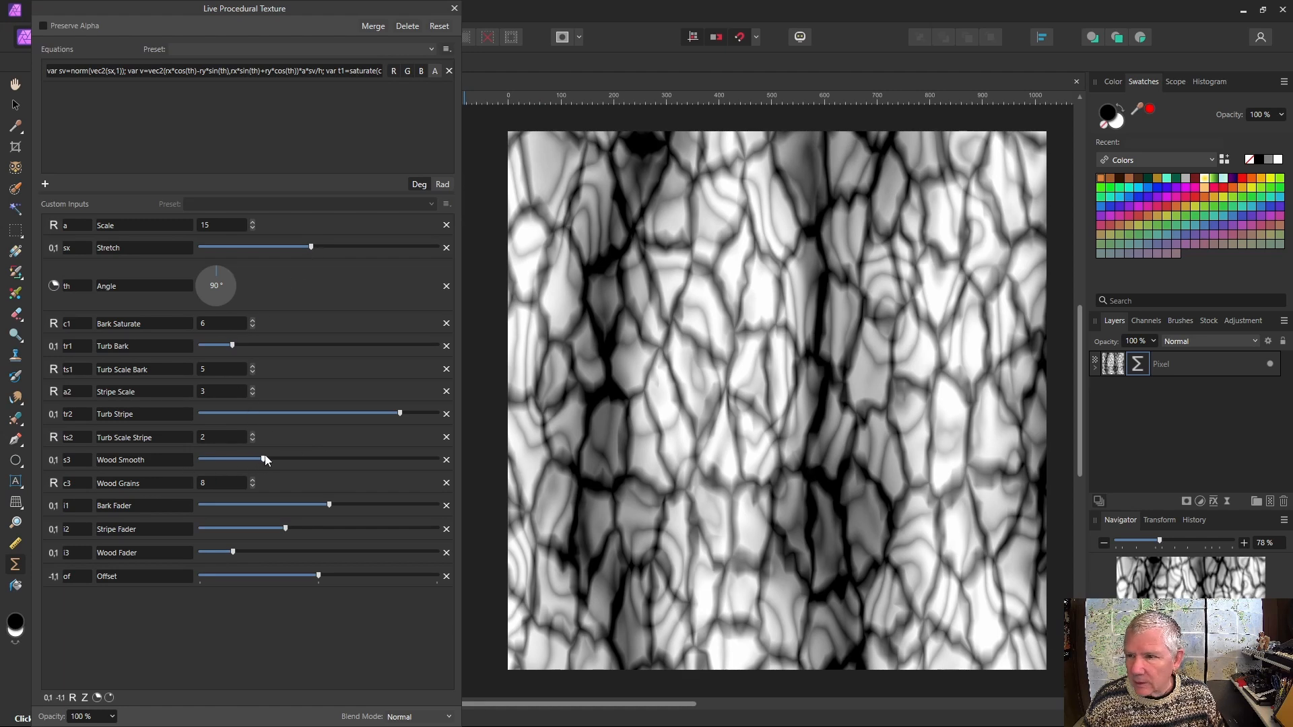
{"action": "left_click_drag", "start_coordinate": [266, 460], "coordinate": [301, 460]}
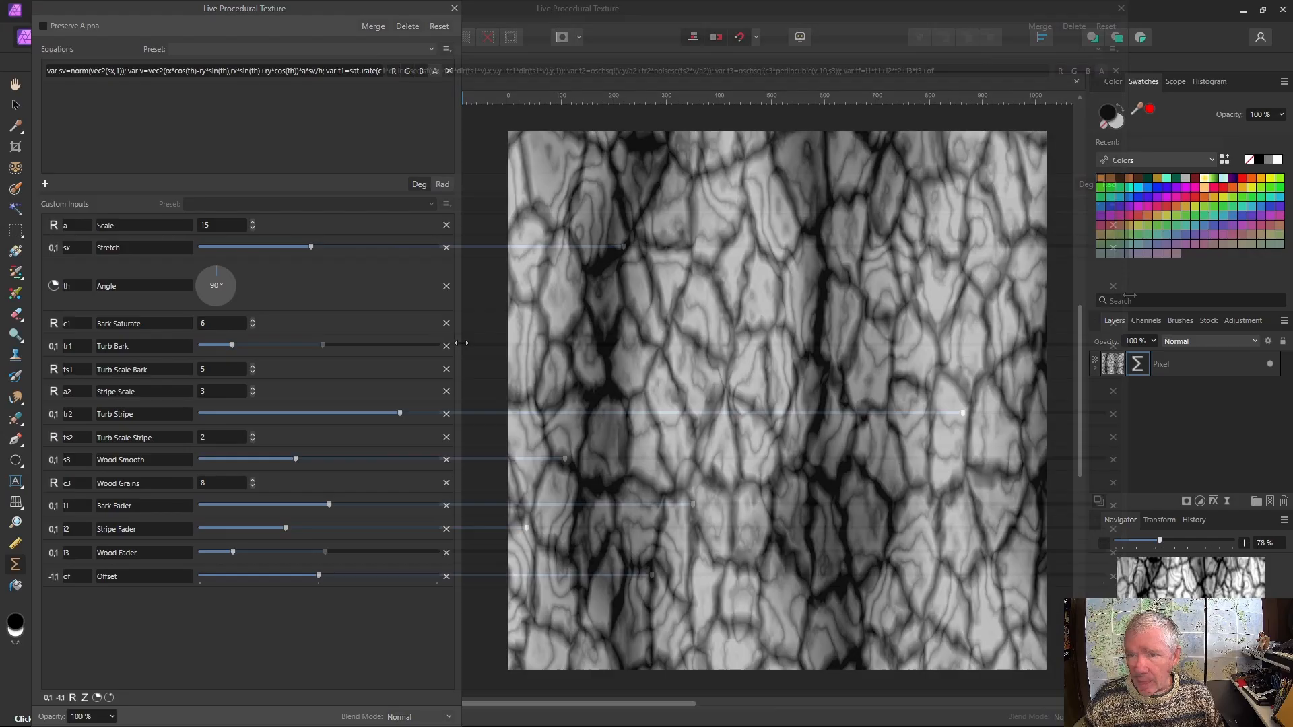
Widen the filter dialog and append "; vec3(r1,g1,b1)*tf+vec3(r2,g2,b2)*(1-tf)" to the end of the equation.
{"action": "left_click_drag", "start_coordinate": [457, 347], "coordinate": [1246, 347]}
{"action": "left_click", "coordinate": [953, 71]}
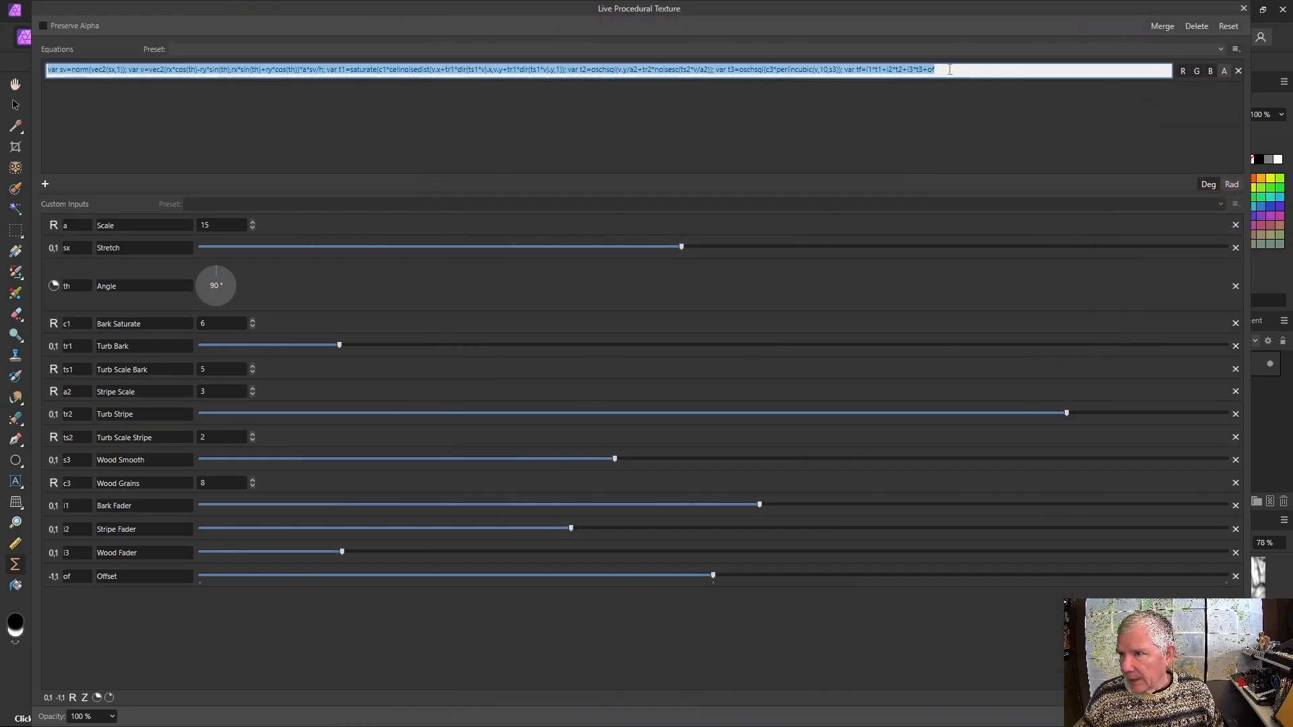
{"action": "left_click", "coordinate": [952, 71]}
{"action": "type", "text": ";"}
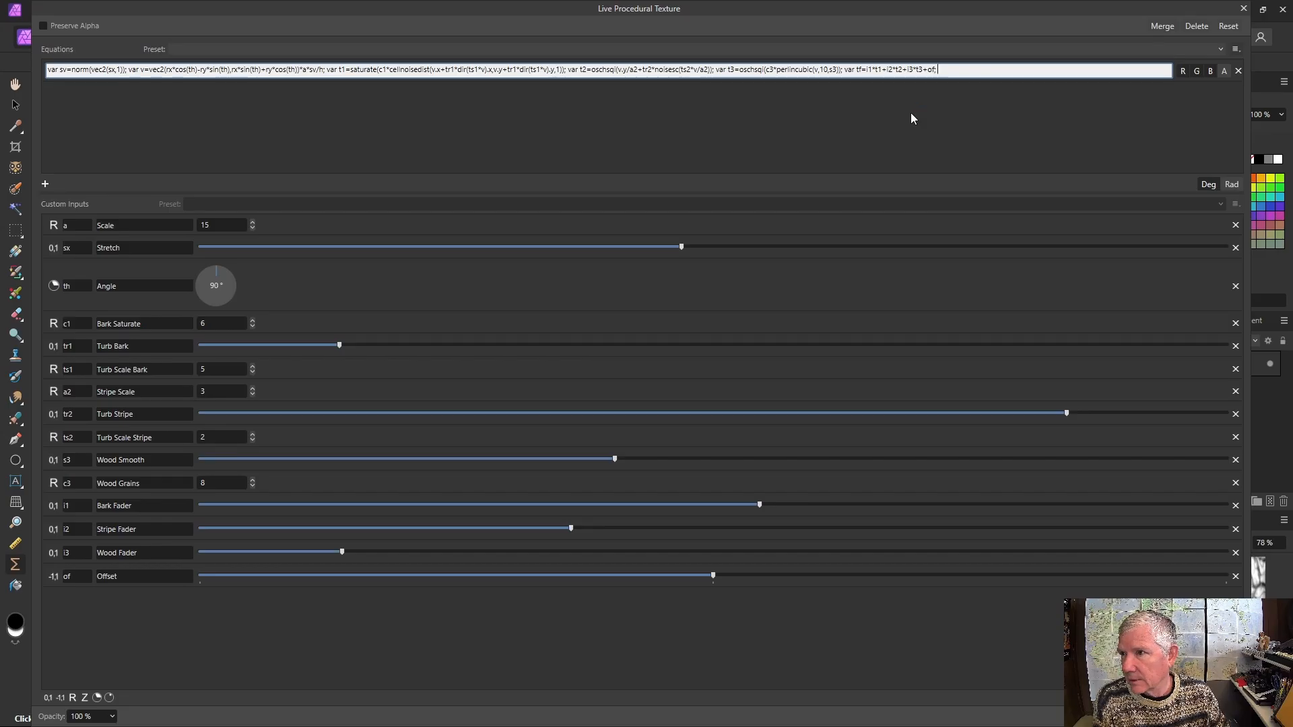
{"action": "type", "text": " ve"}
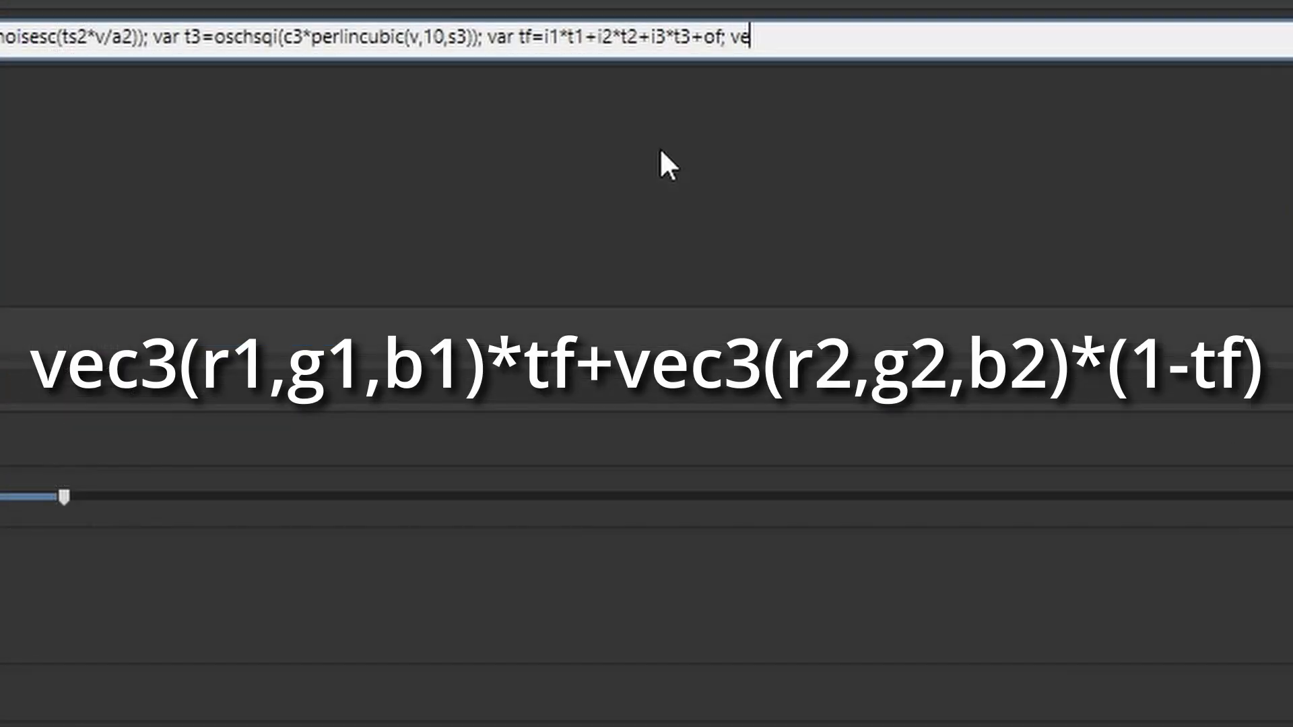
{"action": "type", "text": "c3(r1,g1"}
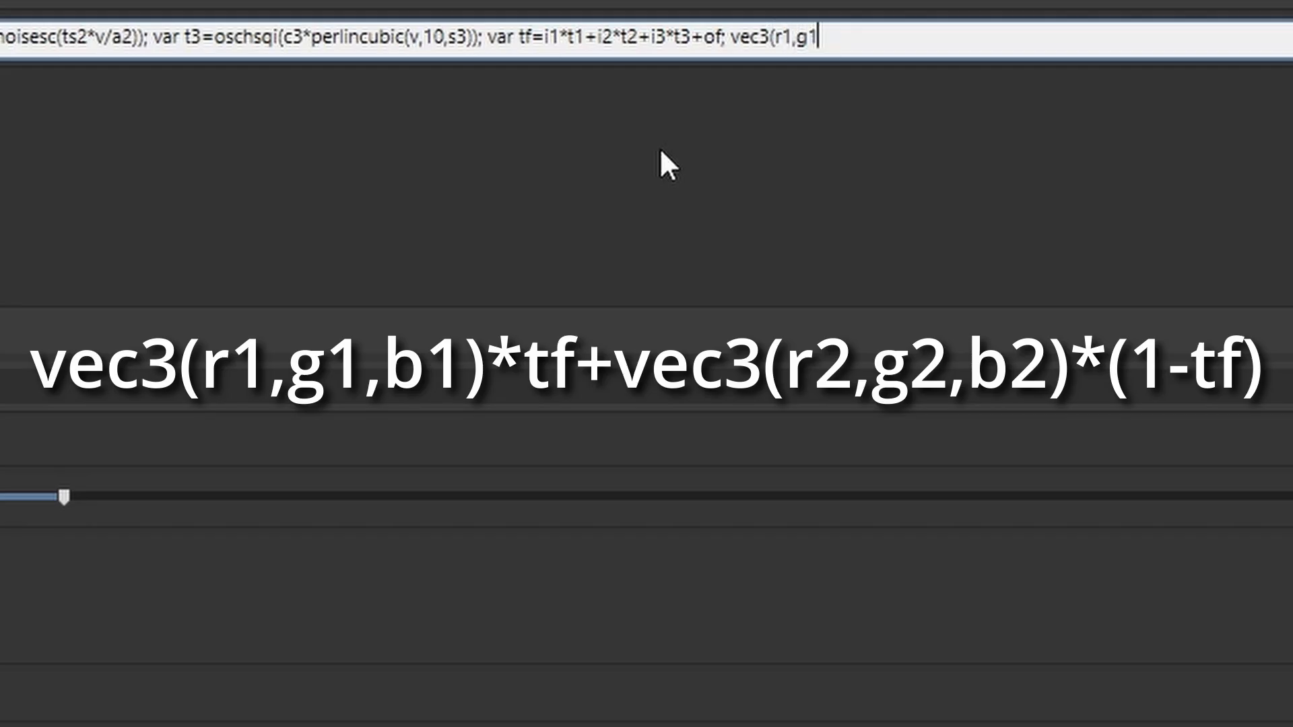
{"action": "type", "text": ",b1)*tf+vec3("}
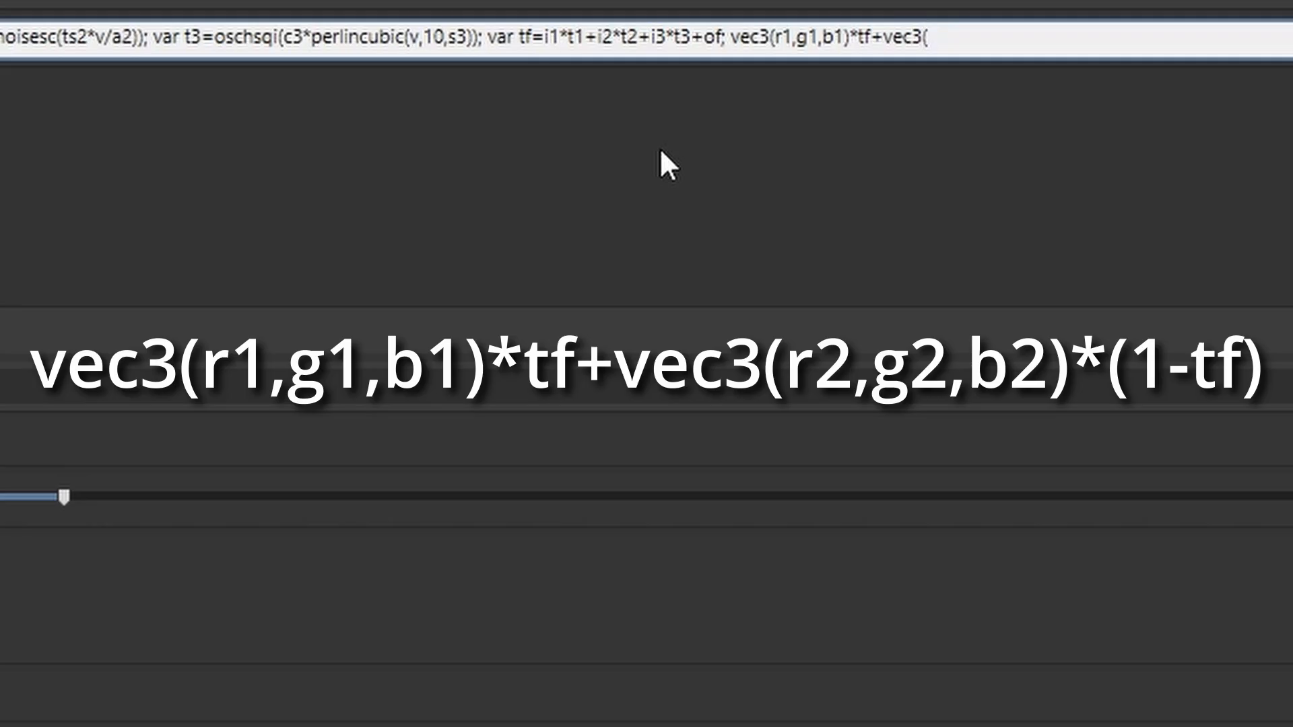
{"action": "type", "text": "r2,g2,b2"}
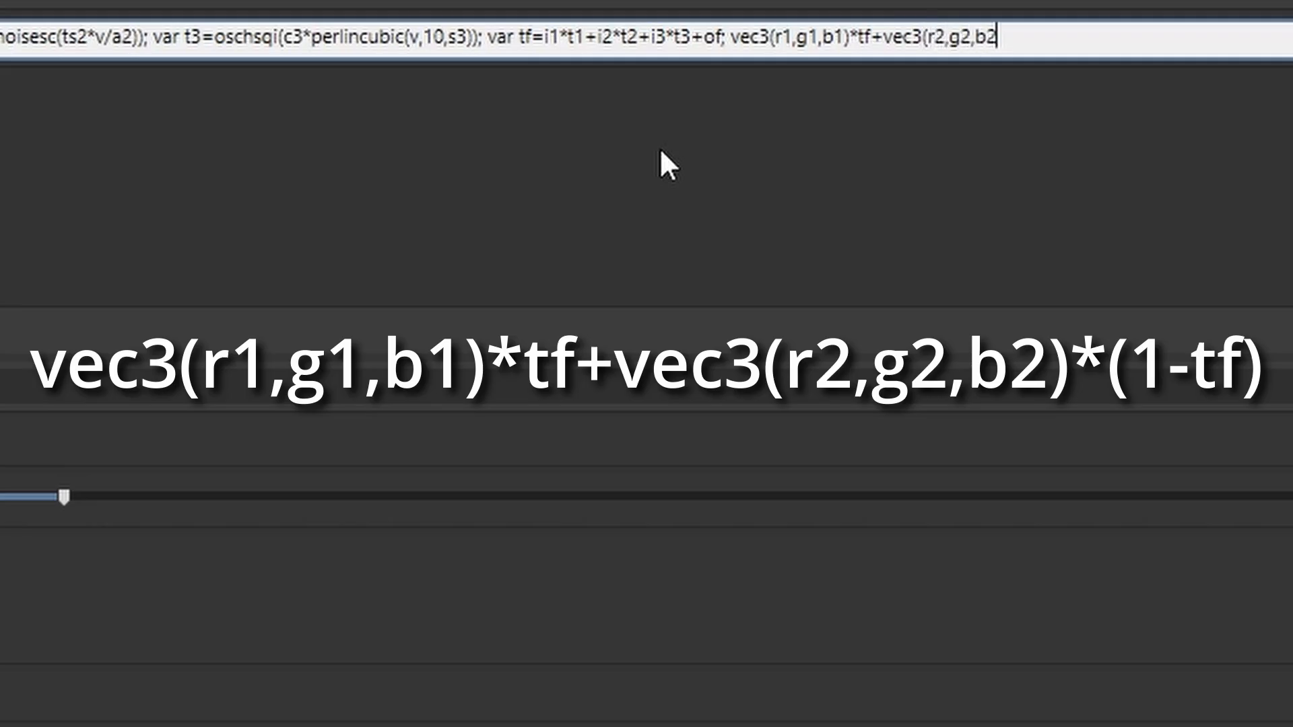
{"action": "type", "text": ")*(1-tf)"}
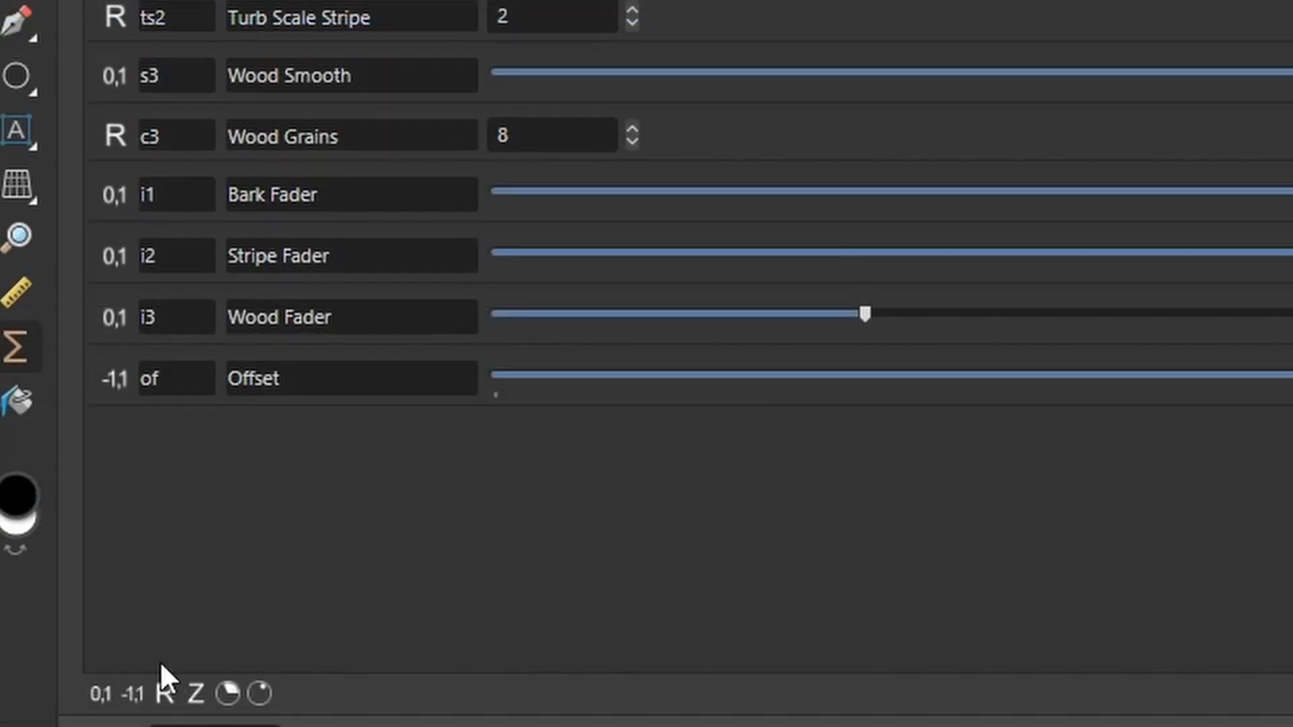
Add six custom inputs with a 0 to 1 range and name the first three r1, g1 and b1.
{"action": "left_click", "coordinate": [103, 691]}
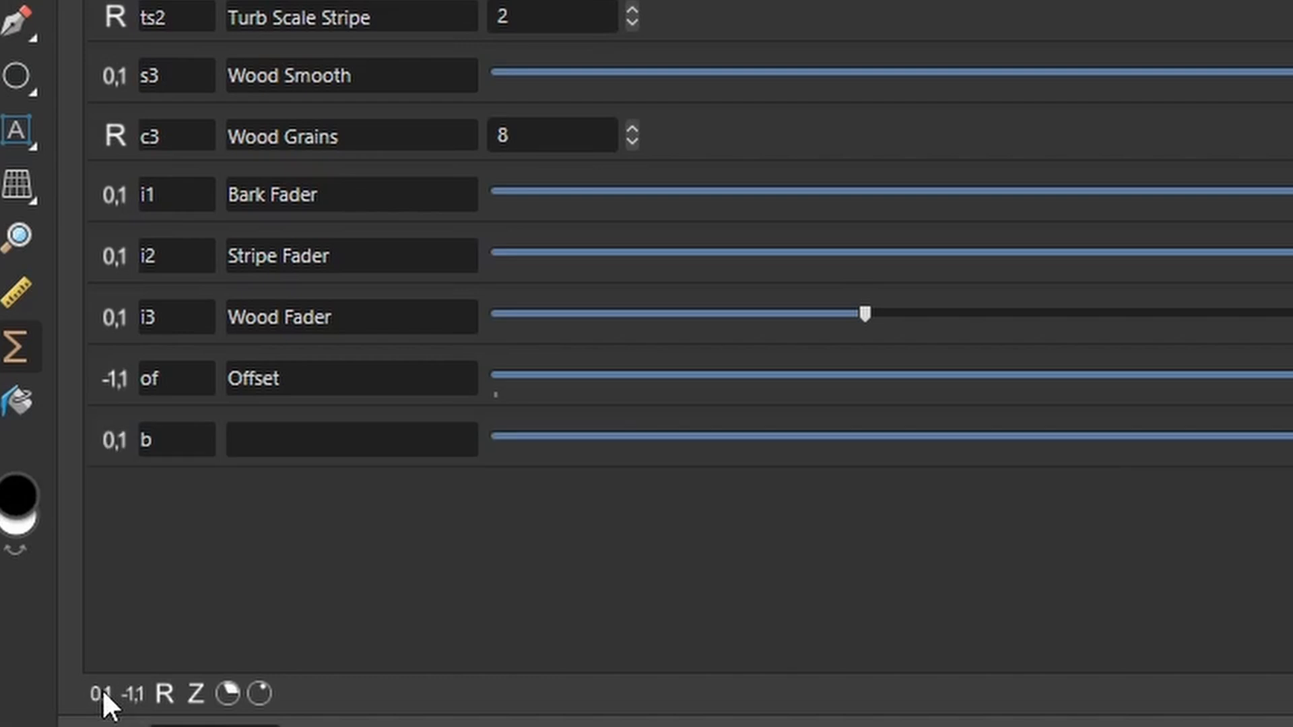
{"action": "left_click", "coordinate": [174, 319]}
{"action": "type", "text": "r1"}
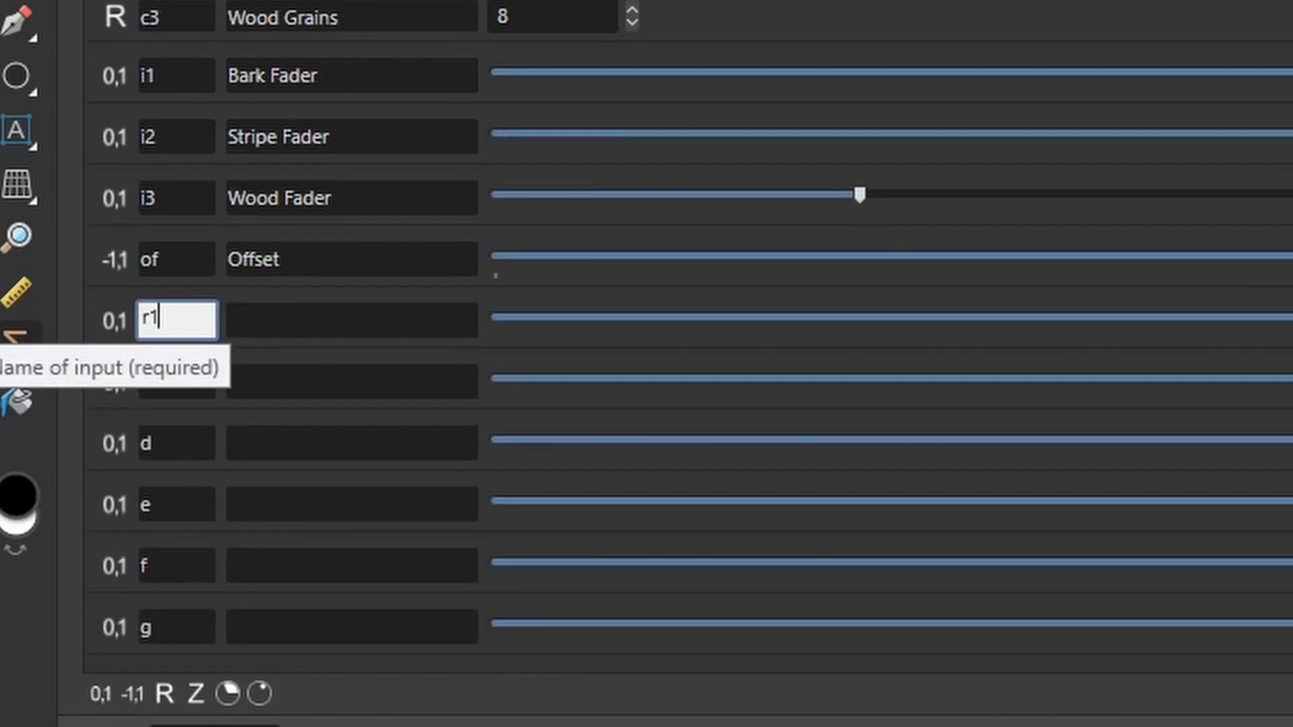
{"action": "key", "text": "Return"}
{"action": "left_click", "coordinate": [153, 394]}
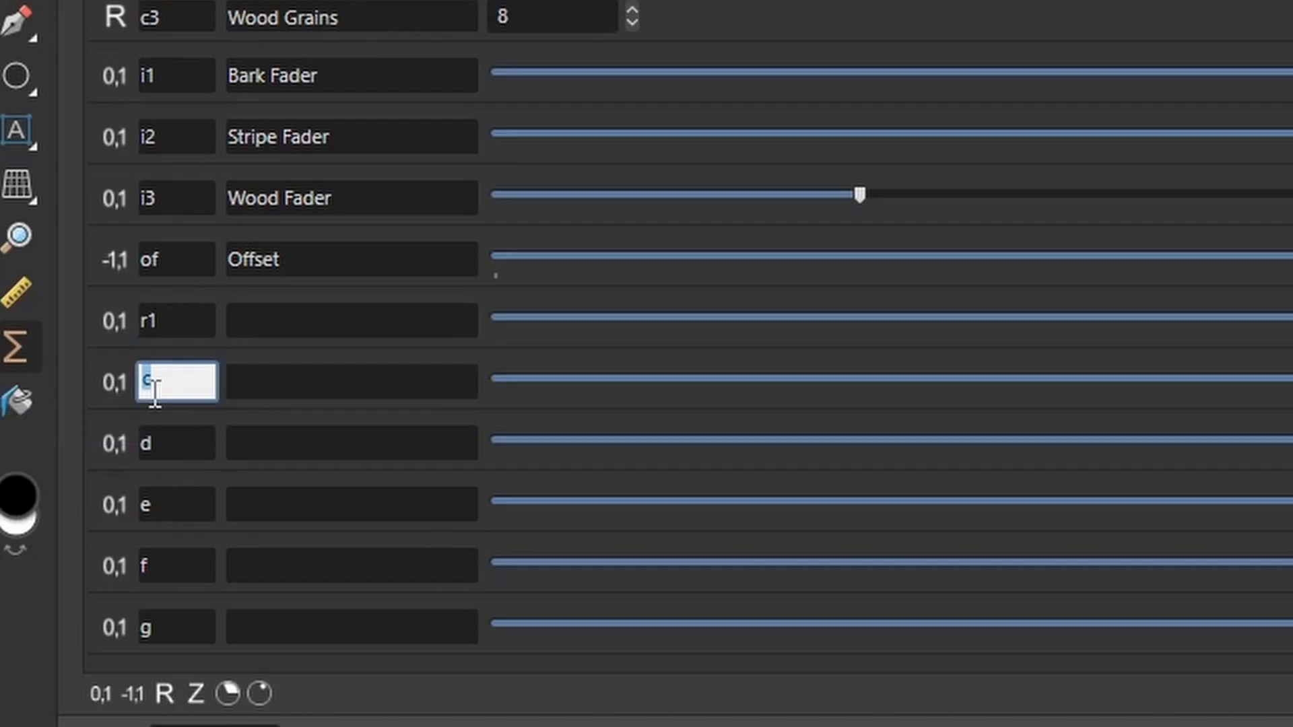
{"action": "type", "text": "g1"}
{"action": "left_click", "coordinate": [167, 442]}
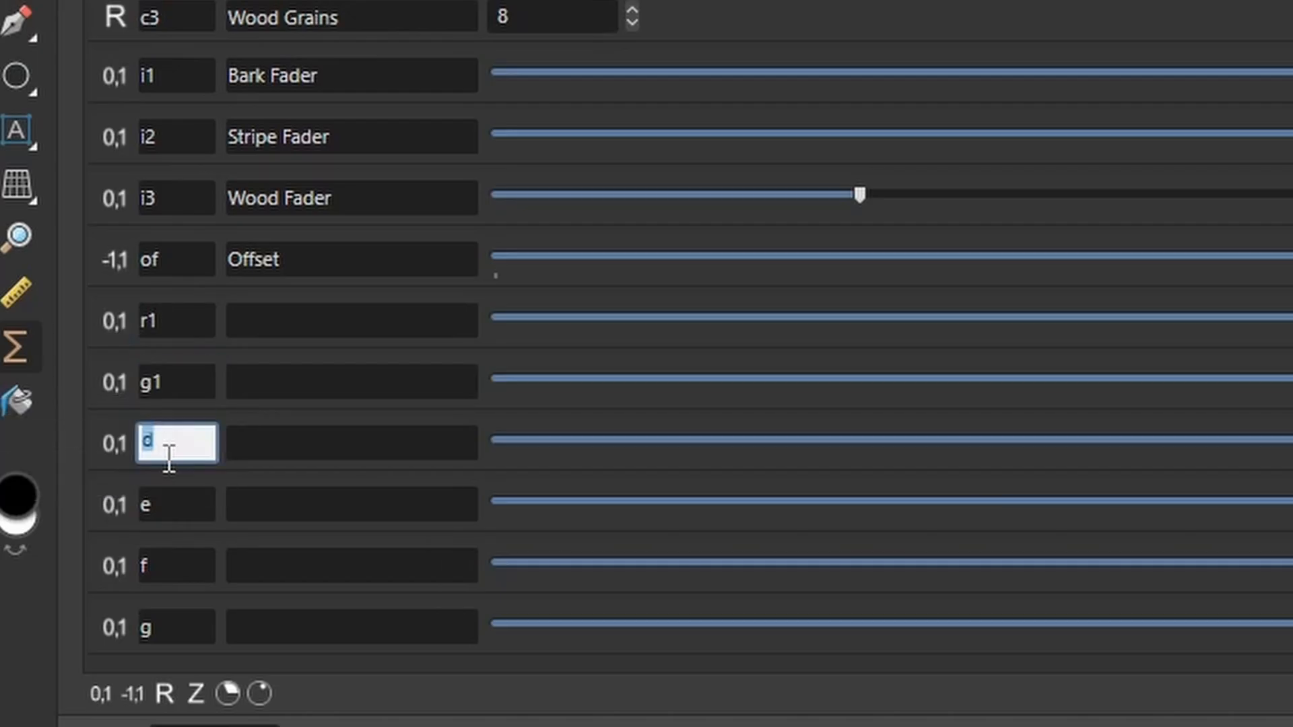
{"action": "type", "text": "b1"}
Name the remaining three new inputs r2, g2 and b2.
{"action": "left_click", "coordinate": [152, 505]}
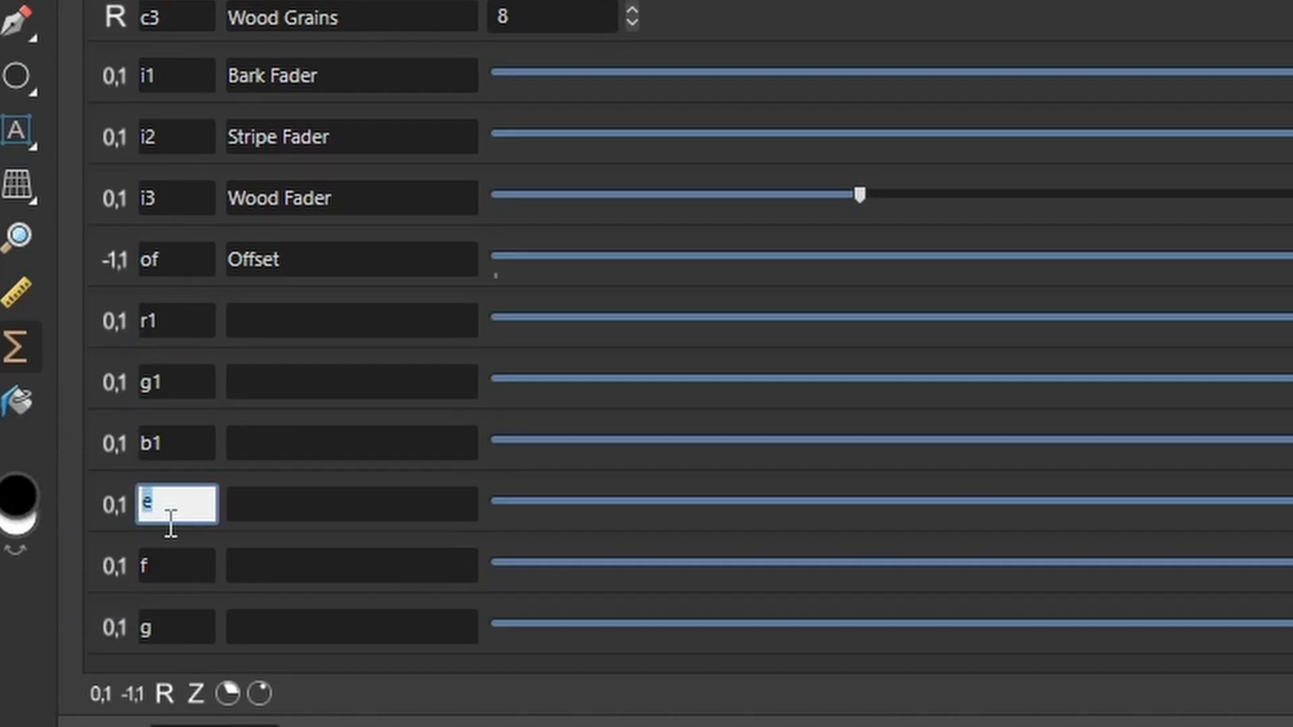
{"action": "type", "text": "r2"}
{"action": "left_click", "coordinate": [161, 576]}
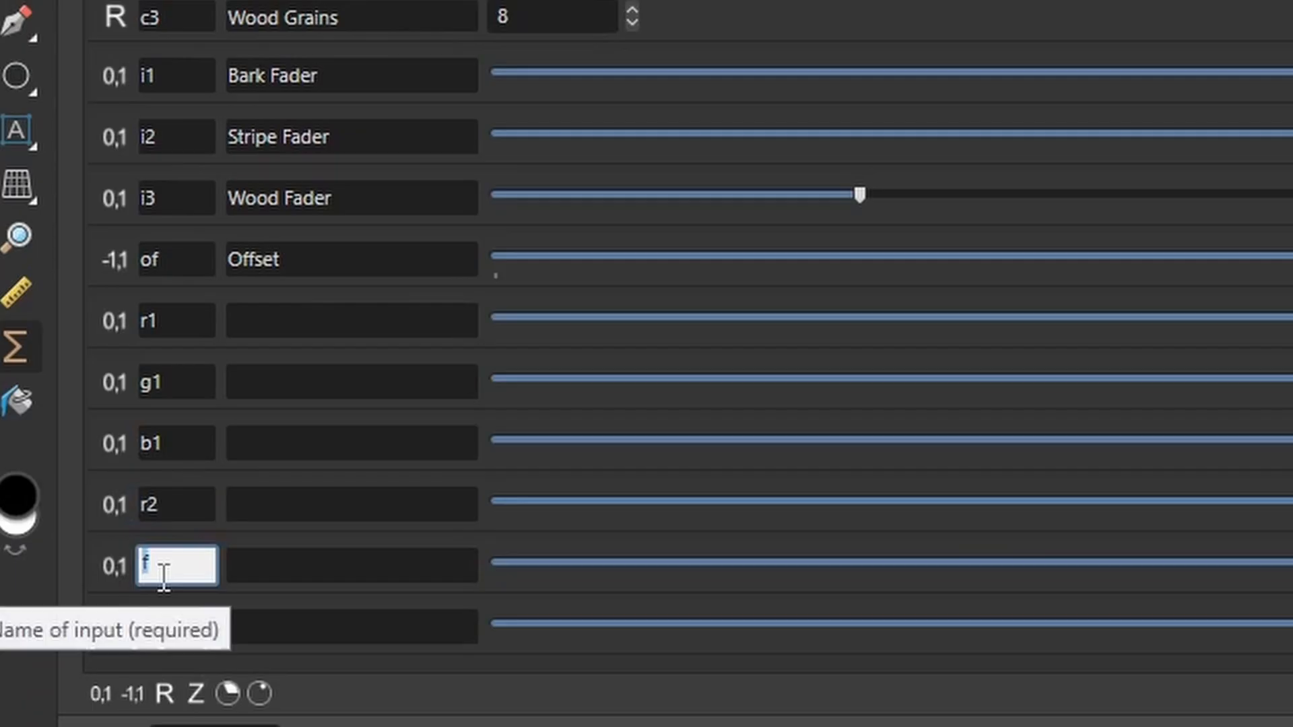
{"action": "type", "text": "g2"}
{"action": "left_click", "coordinate": [179, 629]}
{"action": "type", "text": "b2"}
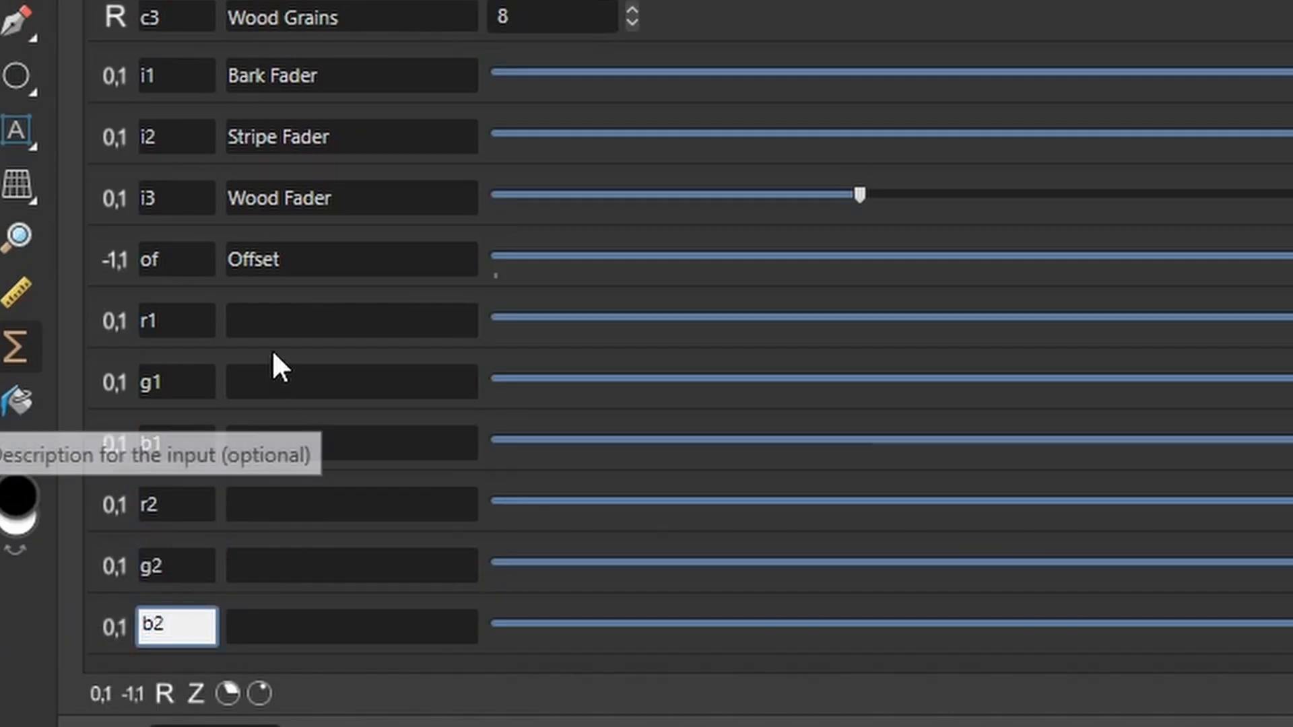
Describe the inputs r1, g1 and b1 as Red 1, Green 1 and Blue 1 respectively.
{"action": "left_click", "coordinate": [271, 316]}
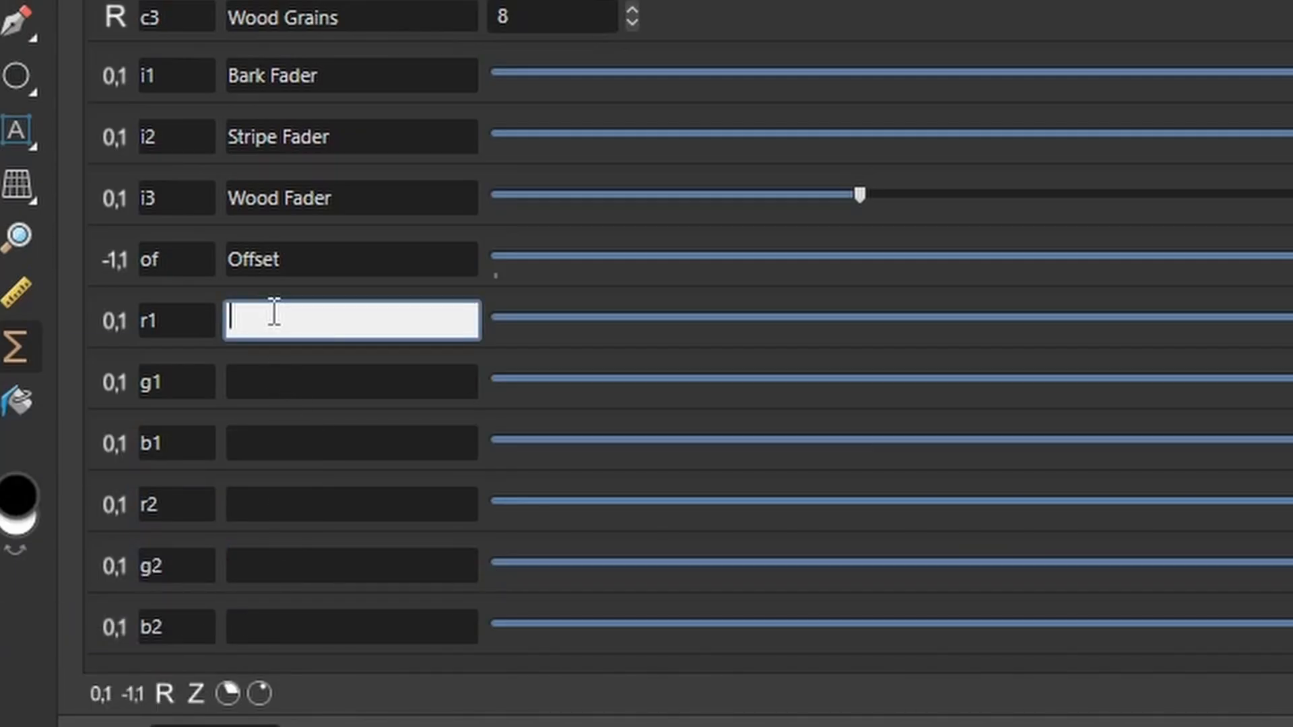
{"action": "type", "text": "Red 1"}
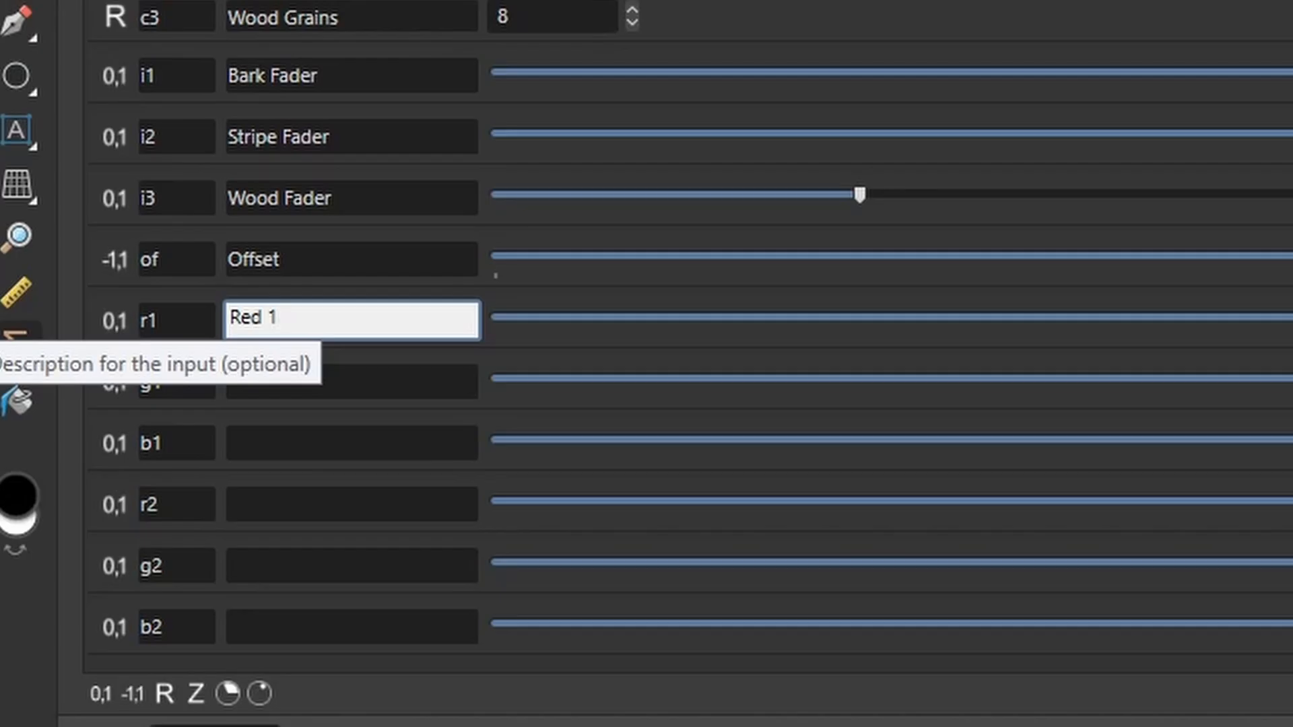
{"action": "left_click", "coordinate": [370, 377]}
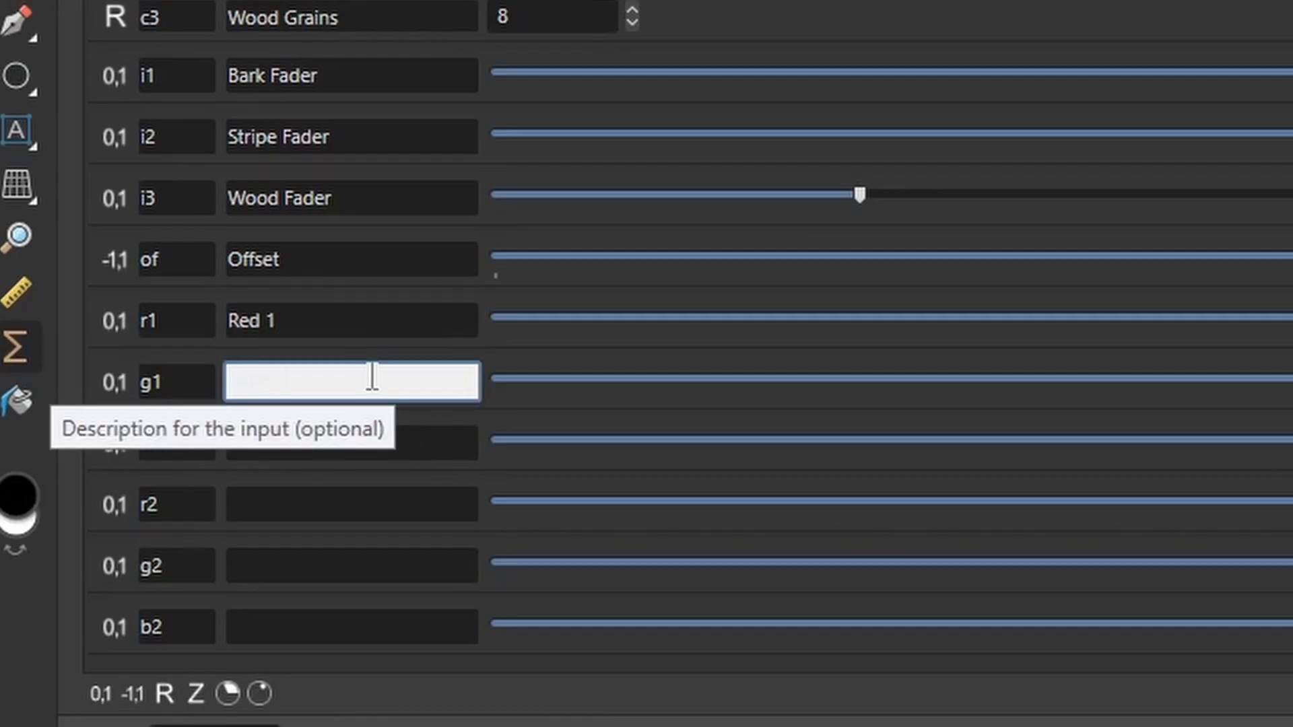
{"action": "type", "text": "Green 1"}
{"action": "left_click", "coordinate": [374, 442]}
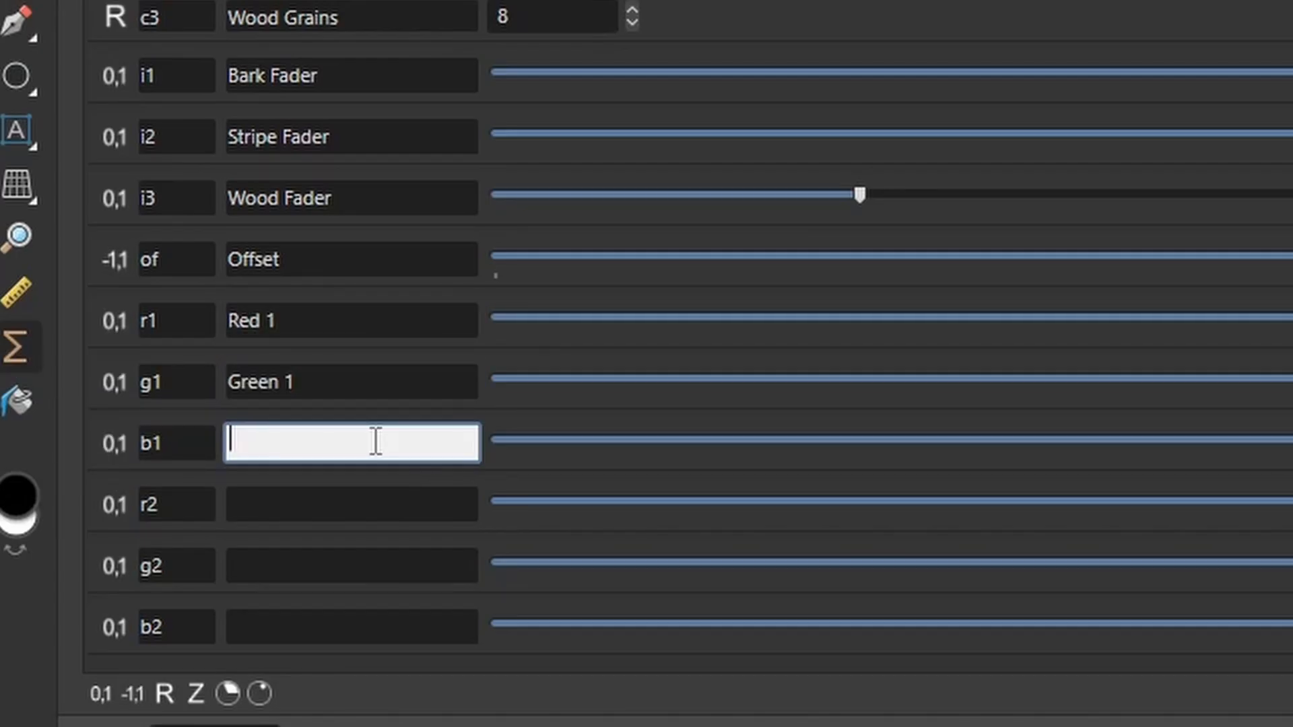
{"action": "type", "text": "Blue 1"}
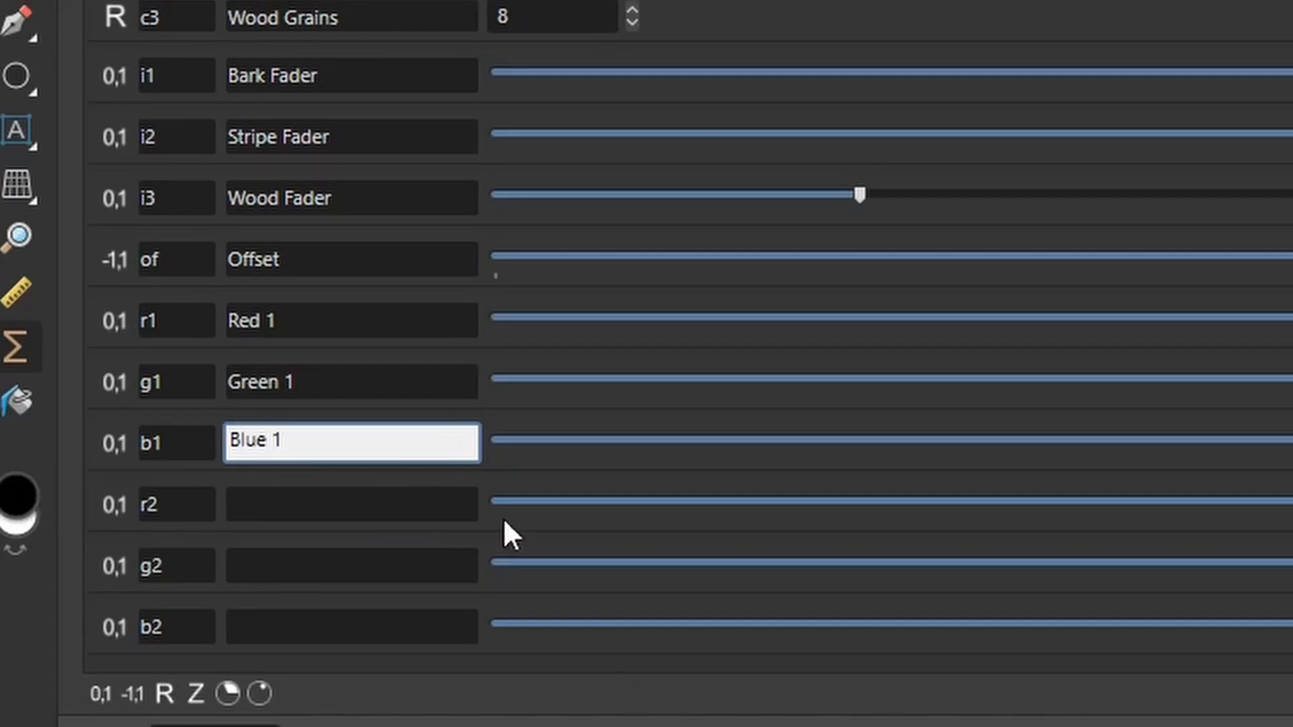
Describe the inputs r2, g2 and b2 as Red 2, Green 2 and Blue 2 respectively.
{"action": "left_click", "coordinate": [406, 505]}
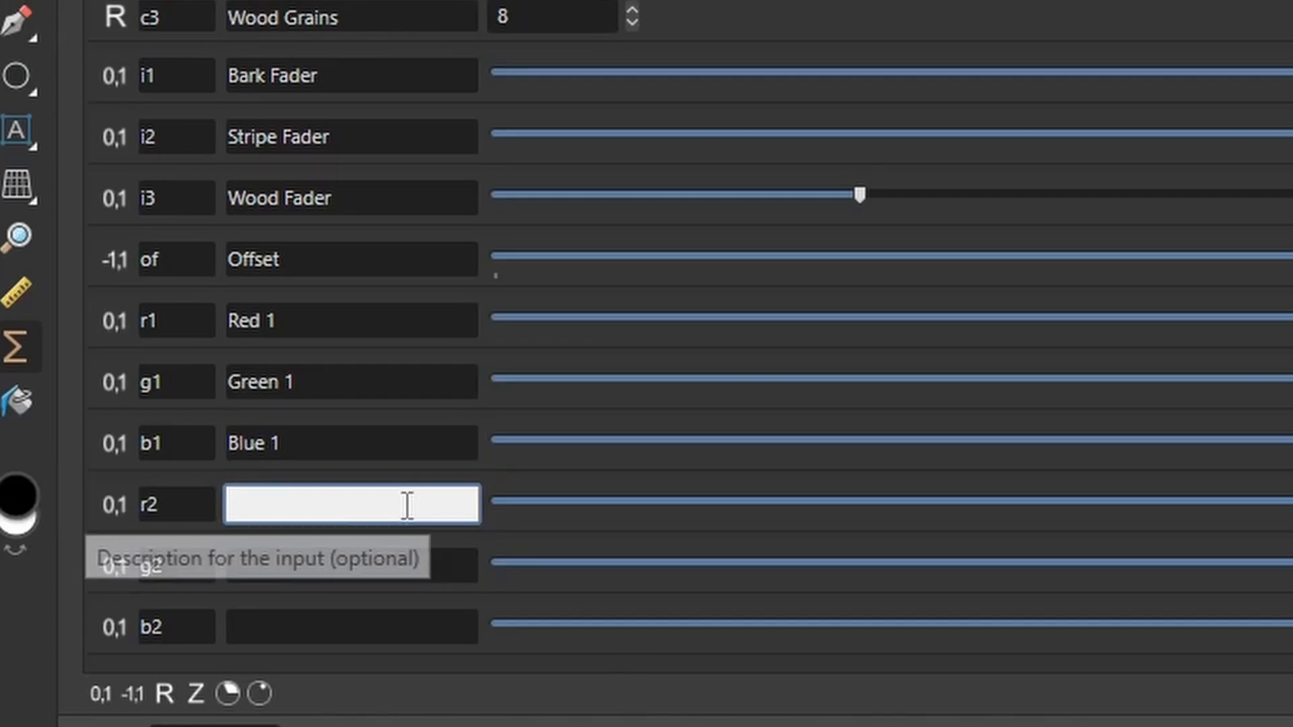
{"action": "type", "text": "Red 2"}
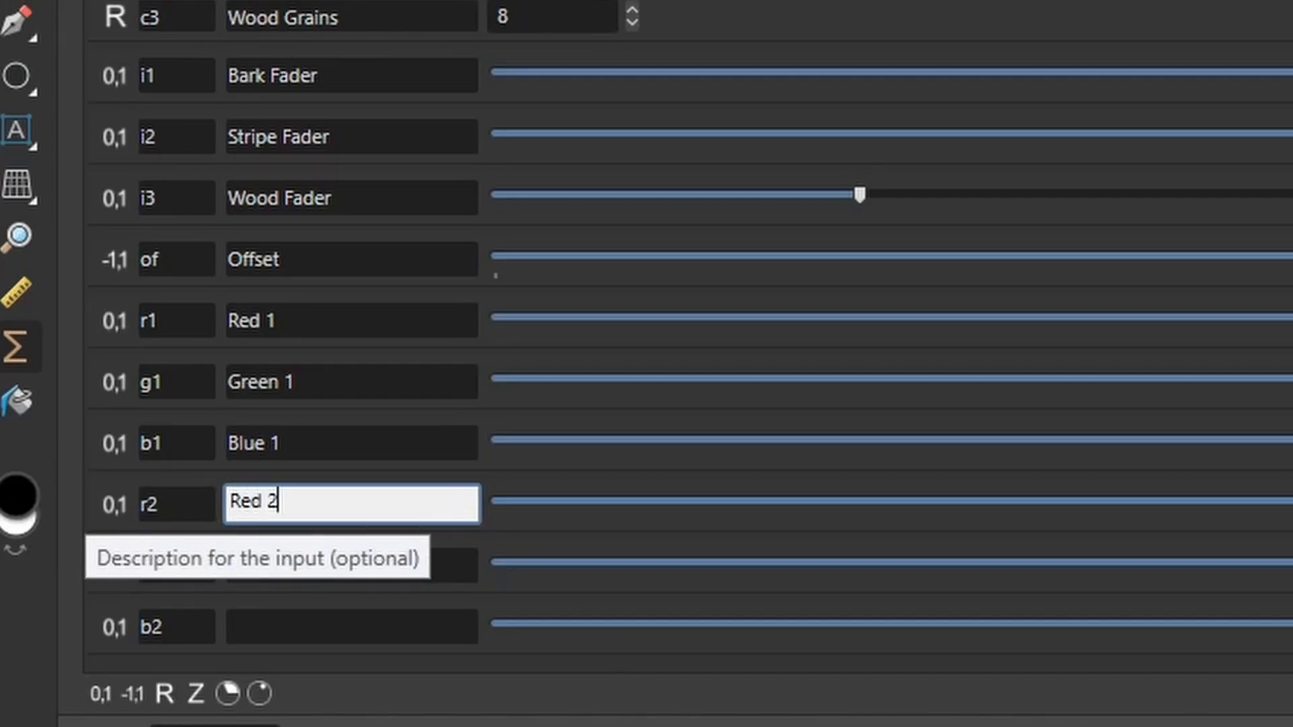
{"action": "left_click", "coordinate": [461, 561]}
{"action": "type", "text": "G"}
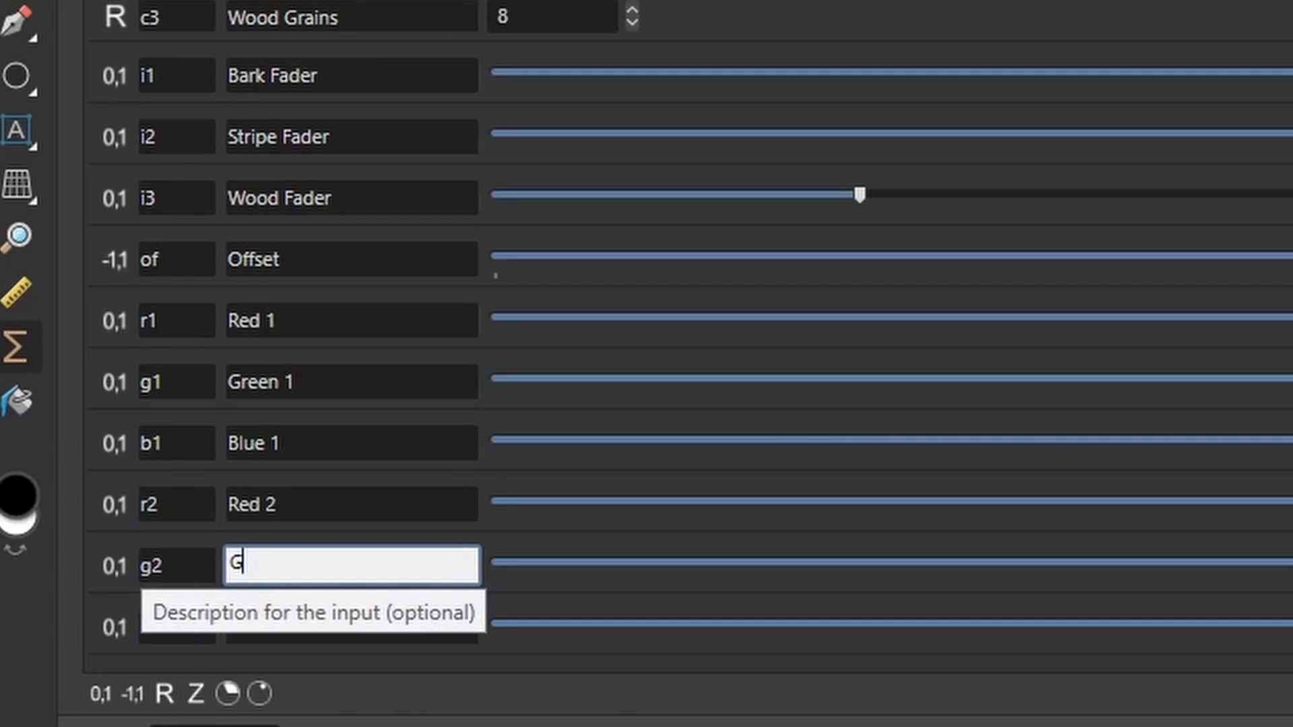
{"action": "type", "text": "reen 2"}
{"action": "left_click", "coordinate": [356, 614]}
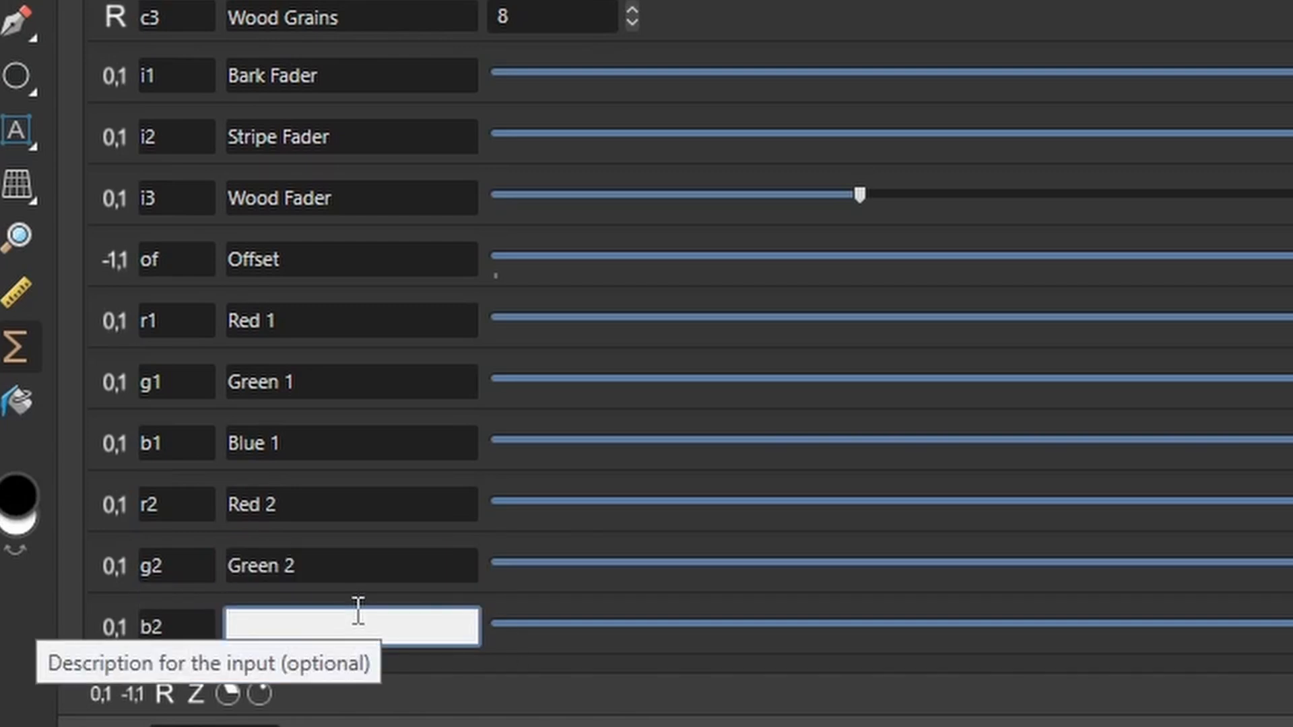
{"action": "type", "text": "Blue 2"}
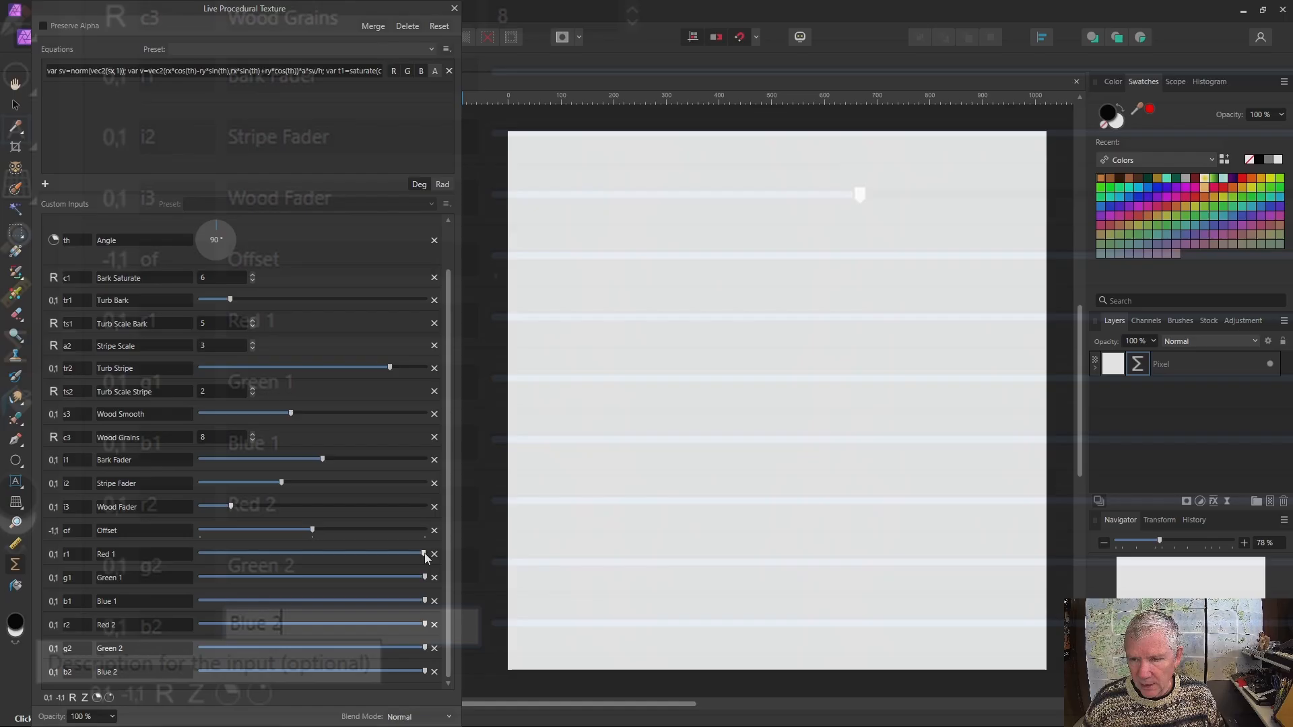
Set the first colour's Red 1 to about 65%, Green 1 to about 64% and Blue 1 to about 67% of their range.
{"action": "left_click_drag", "start_coordinate": [425, 553], "coordinate": [347, 553]}
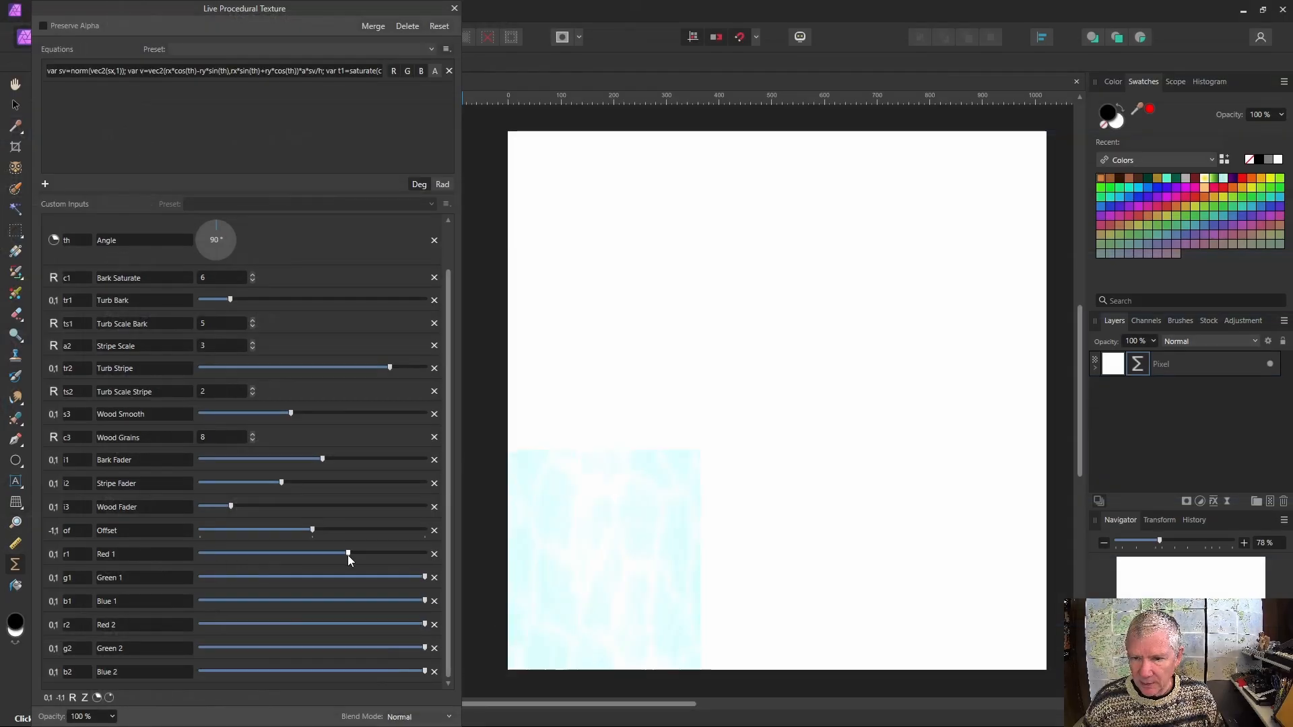
{"action": "left_click_drag", "start_coordinate": [416, 579], "coordinate": [344, 577]}
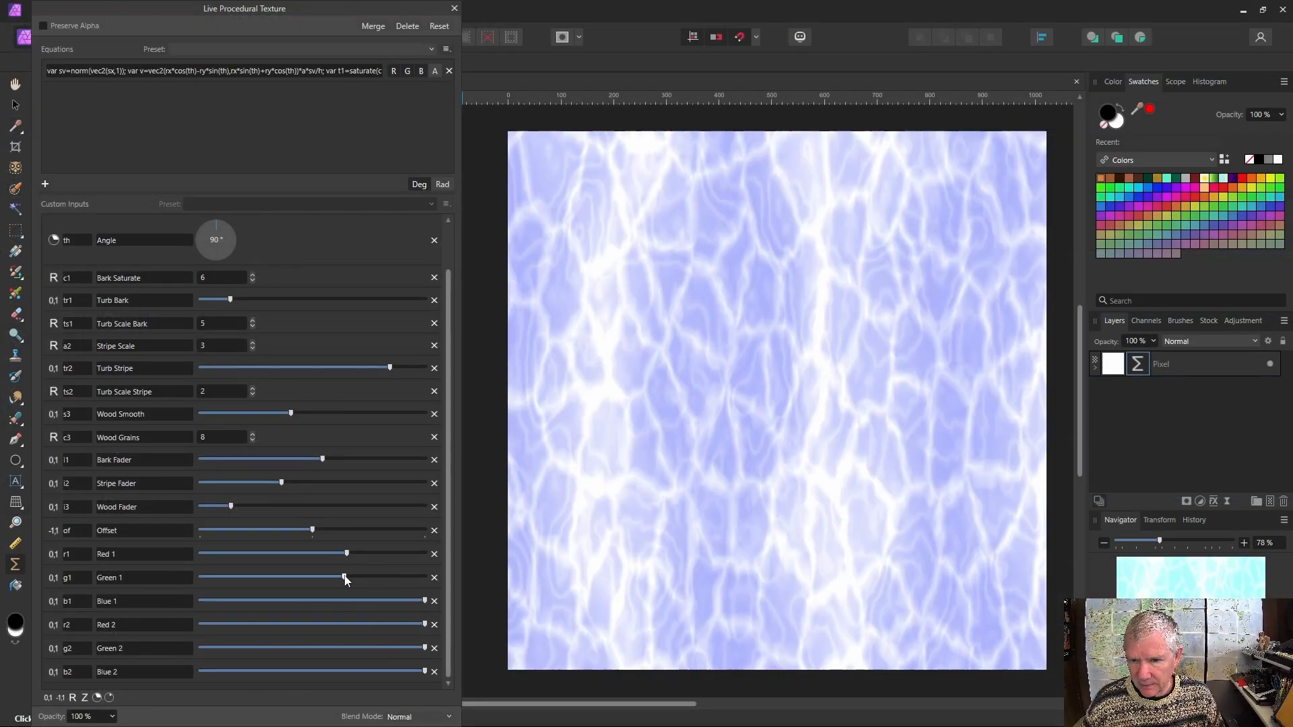
{"action": "left_click_drag", "start_coordinate": [425, 601], "coordinate": [351, 600]}
Set the second colour's Red 2 and Green 2 to about 9% of their range and Blue 2 to 0.
{"action": "left_click_drag", "start_coordinate": [426, 625], "coordinate": [219, 626]}
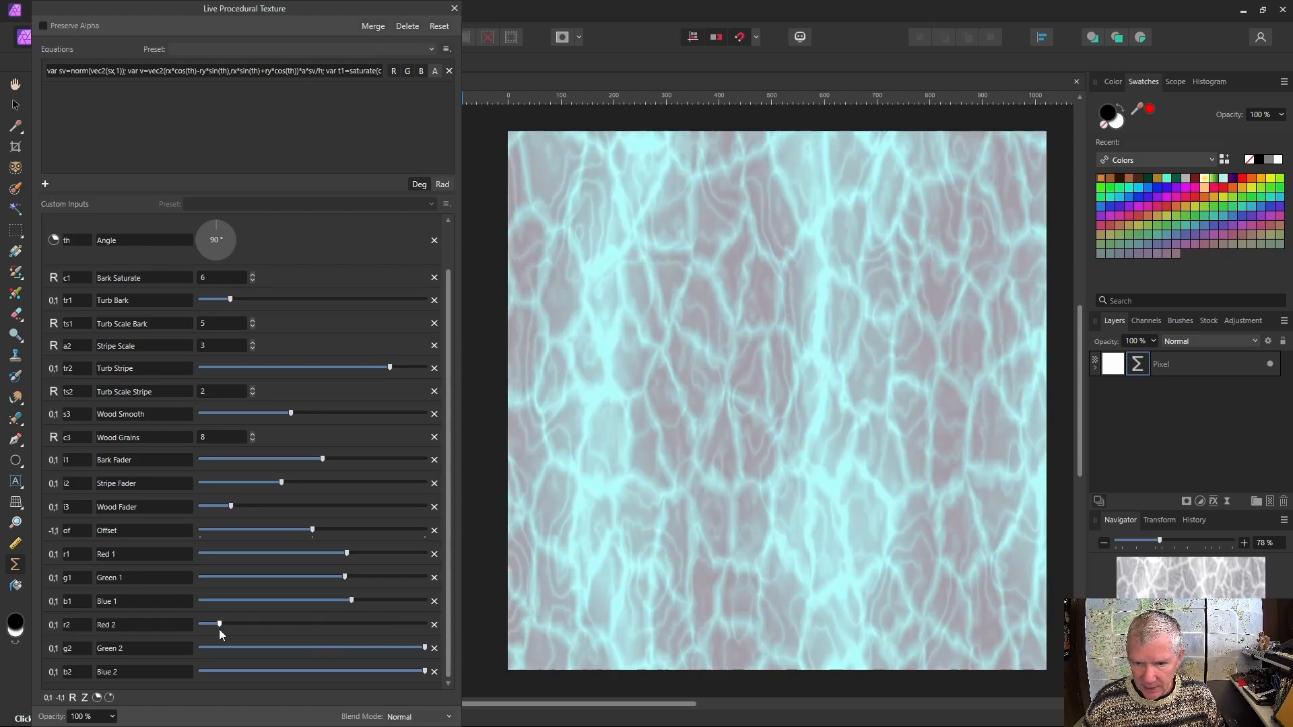
{"action": "left_click_drag", "start_coordinate": [426, 648], "coordinate": [143, 660]}
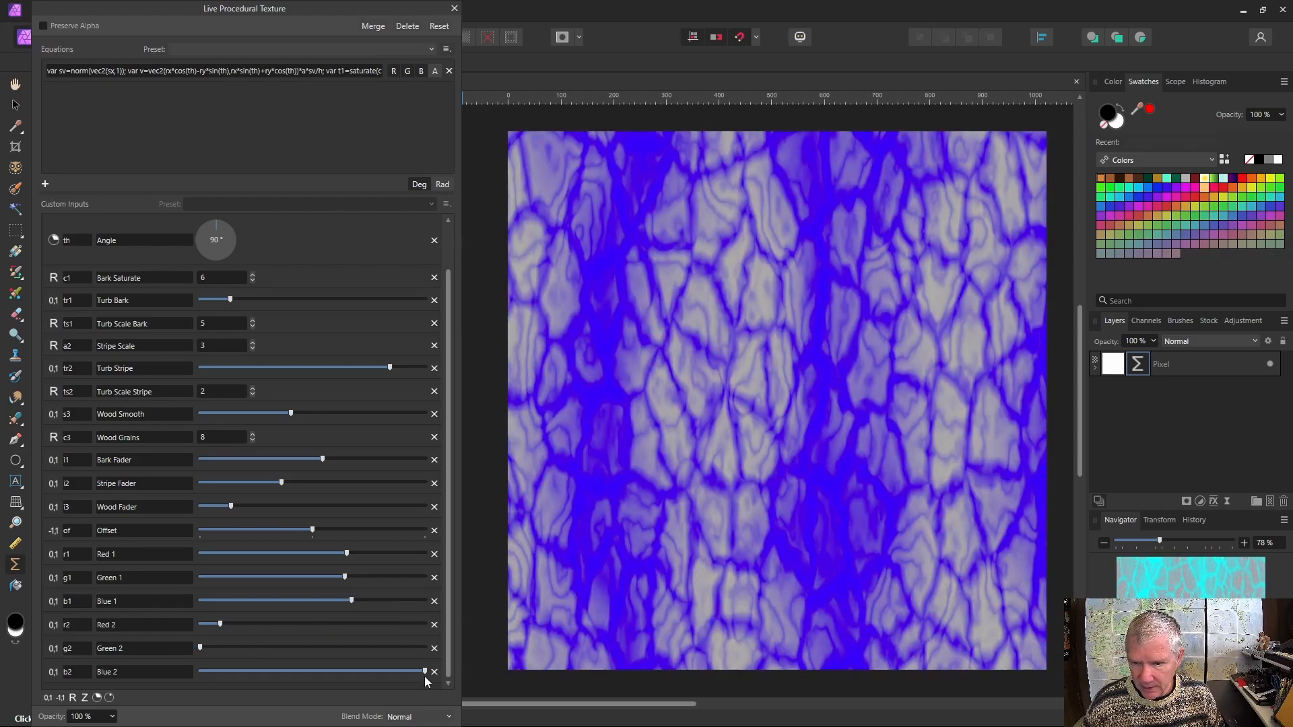
{"action": "left_click_drag", "start_coordinate": [424, 672], "coordinate": [145, 684]}
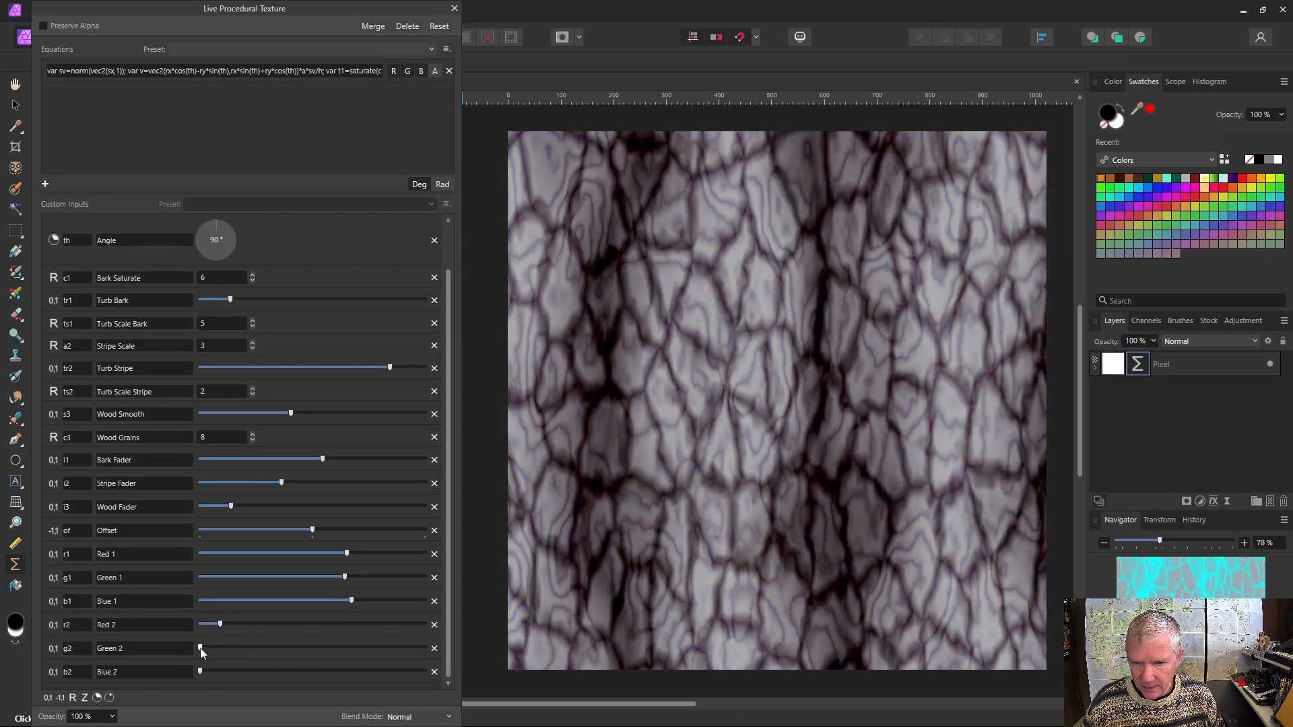
{"action": "left_click_drag", "start_coordinate": [216, 649], "coordinate": [218, 649]}
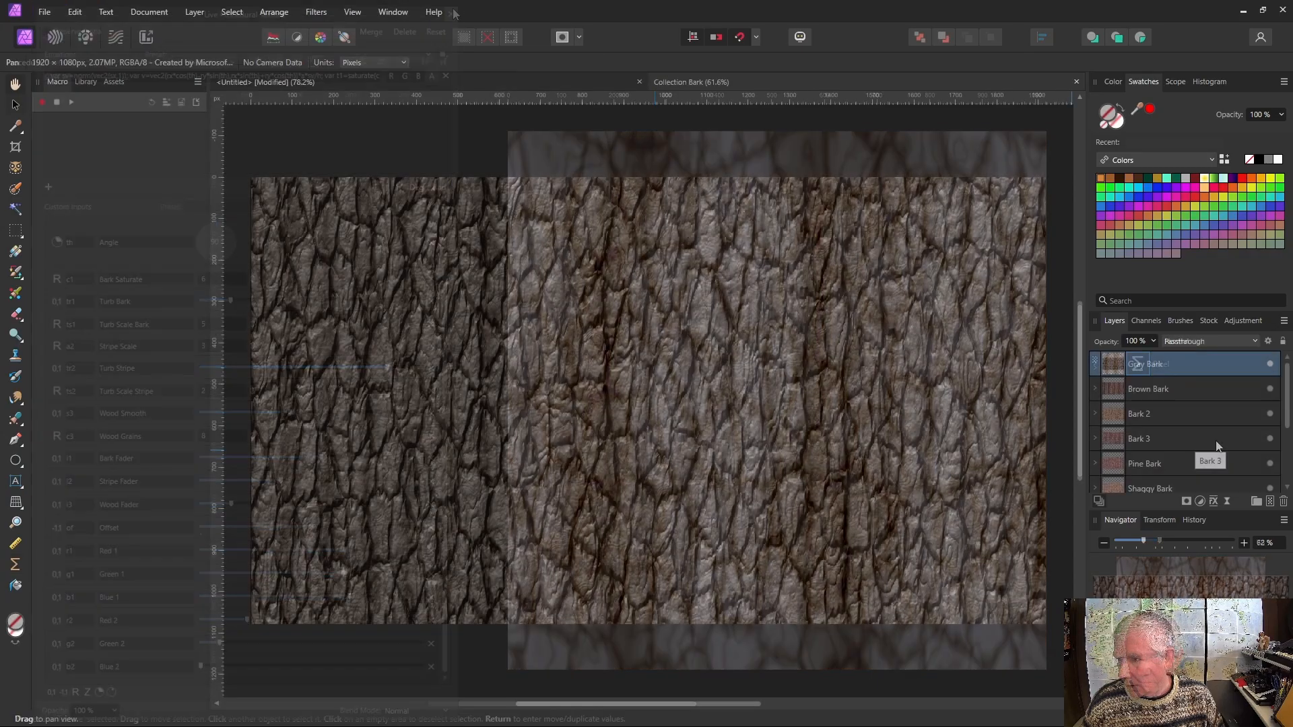
Examine the Gray Bark group in the Collection Bark document, expanding it down to its Phong layer.
{"action": "left_click", "coordinate": [1271, 364]}
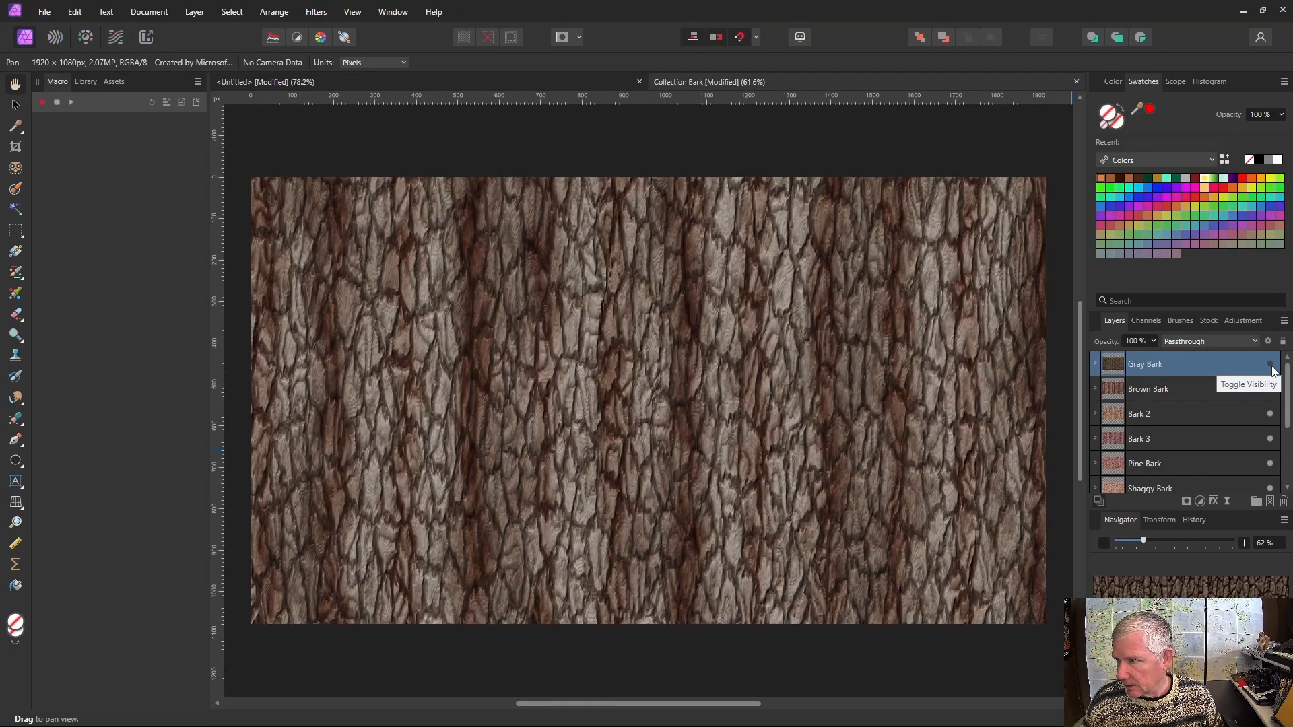
{"action": "left_click", "coordinate": [1096, 365]}
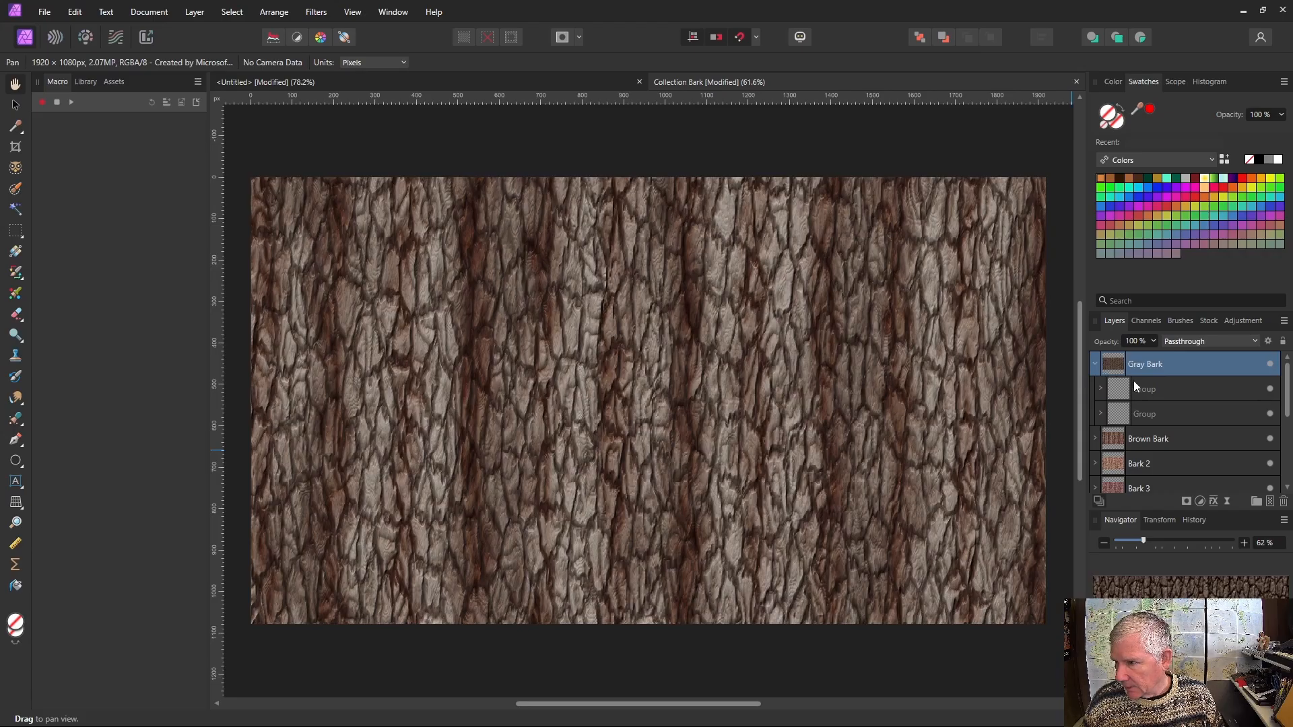
{"action": "left_click", "coordinate": [1100, 389]}
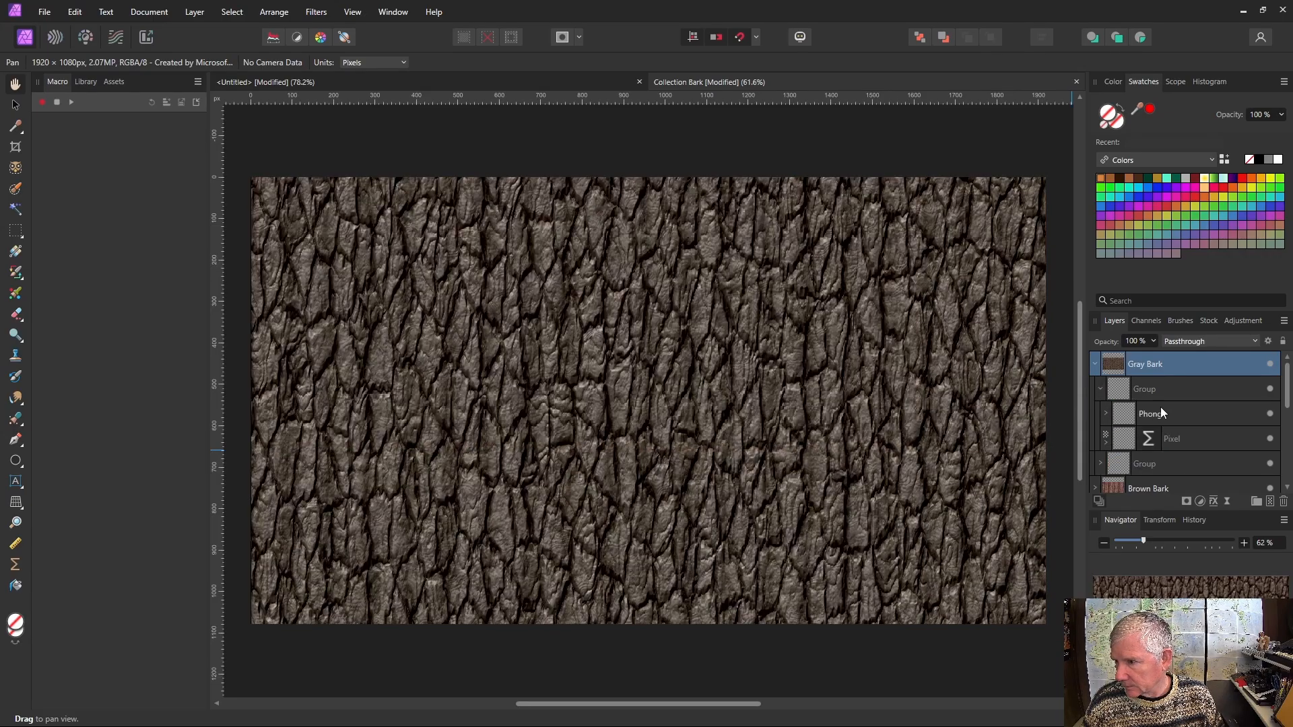
{"action": "left_click", "coordinate": [1134, 415]}
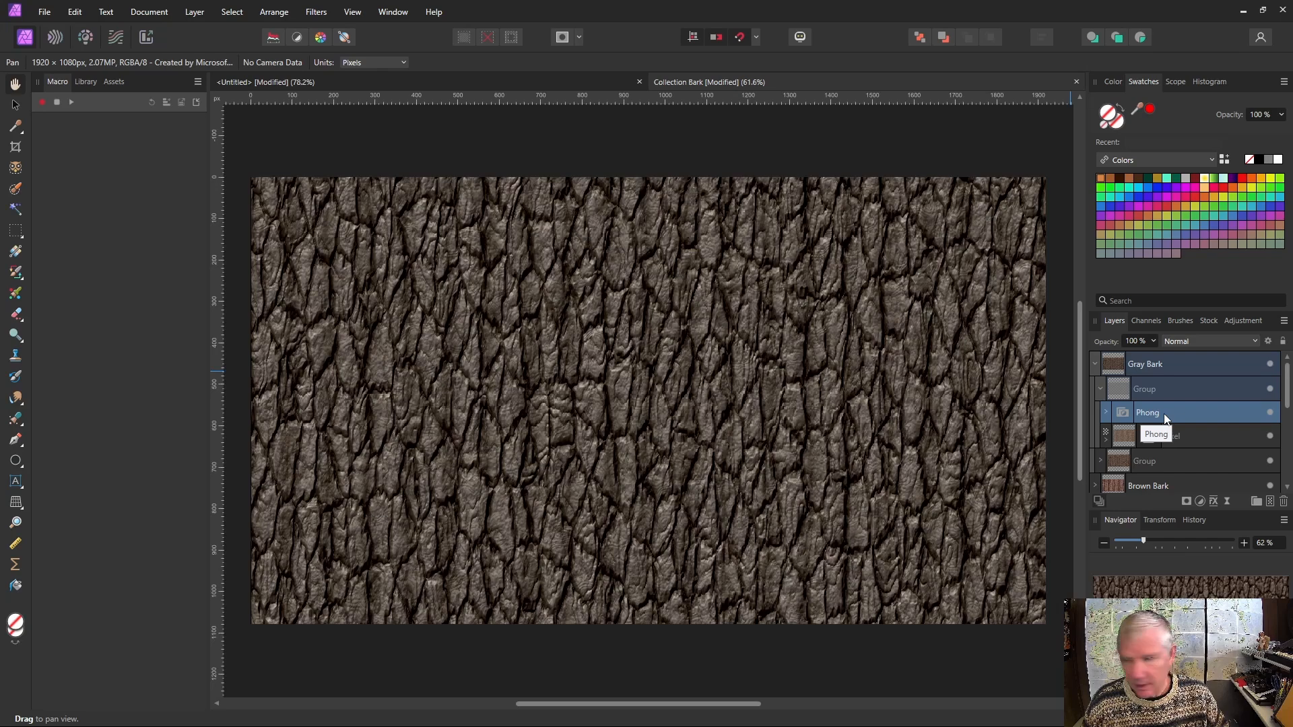
Paste the Phong group from Collection Bark above the Pixel layer of the untitled document and set its blend mode to Hard Light.
{"action": "left_click", "coordinate": [384, 83]}
{"action": "left_click", "coordinate": [1109, 369]}
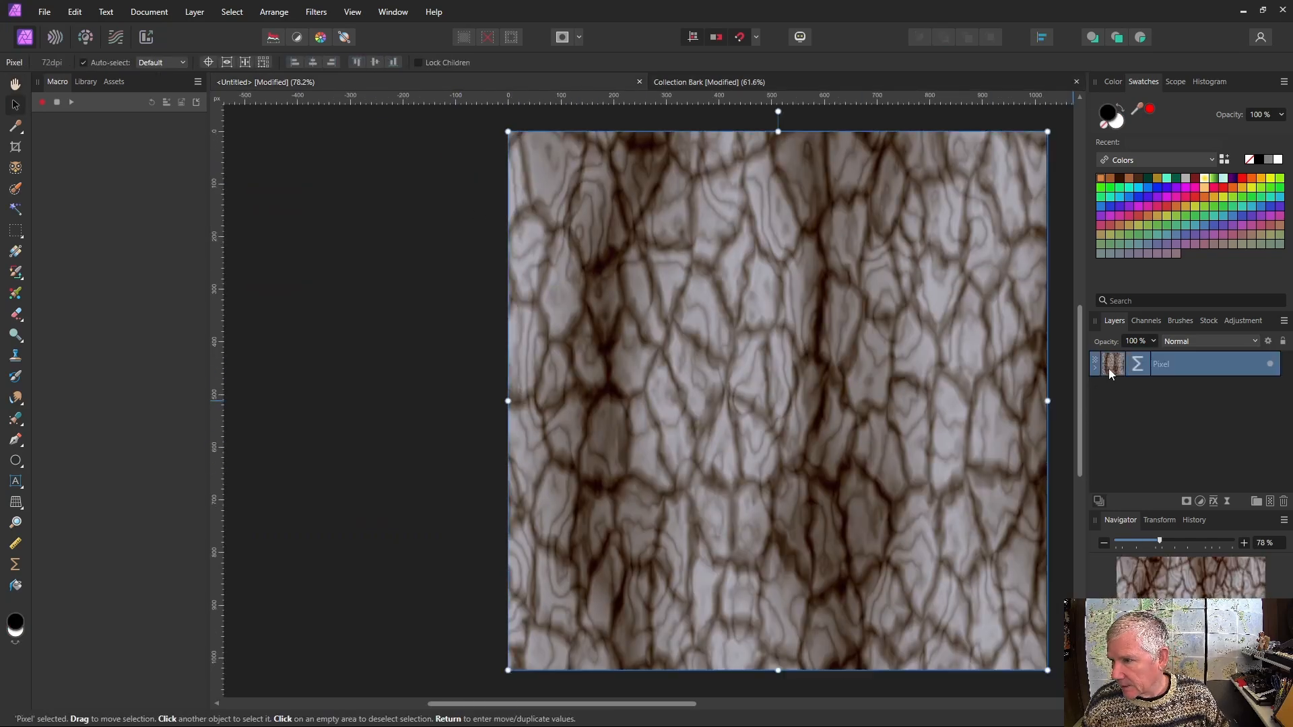
{"action": "key", "text": "ctrl+v"}
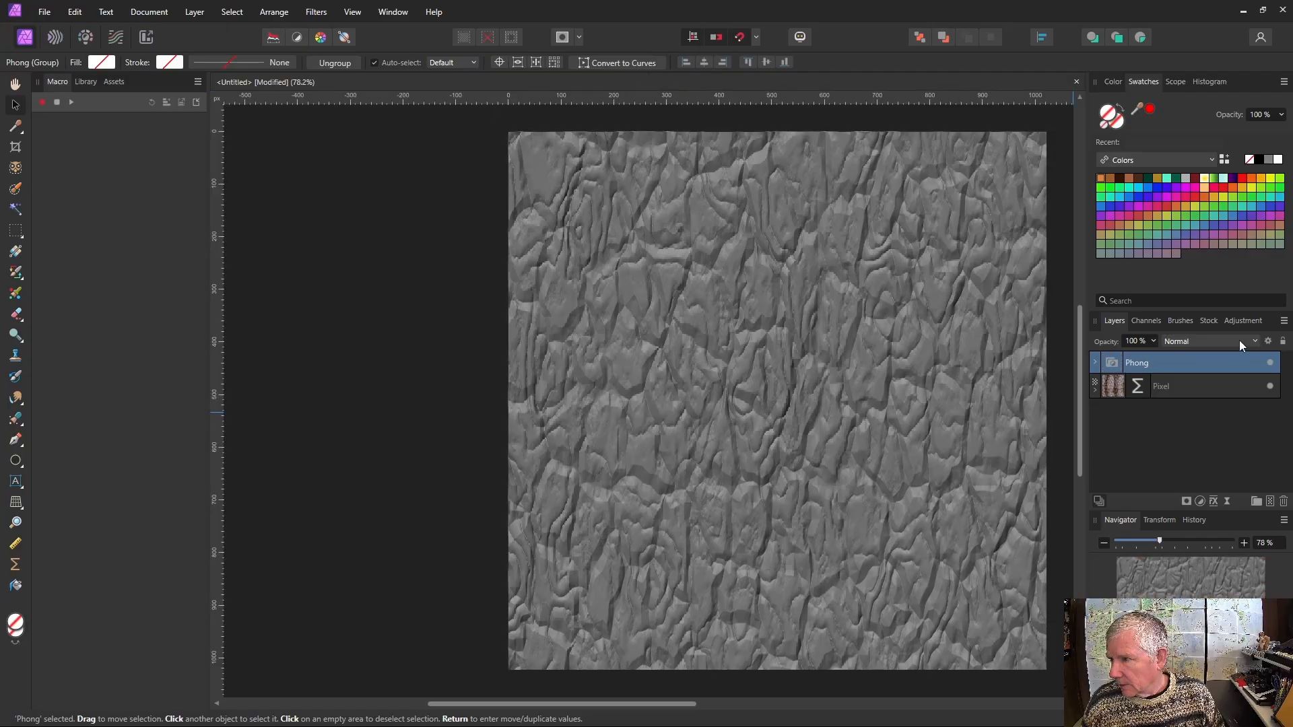
{"action": "left_click", "coordinate": [1254, 341]}
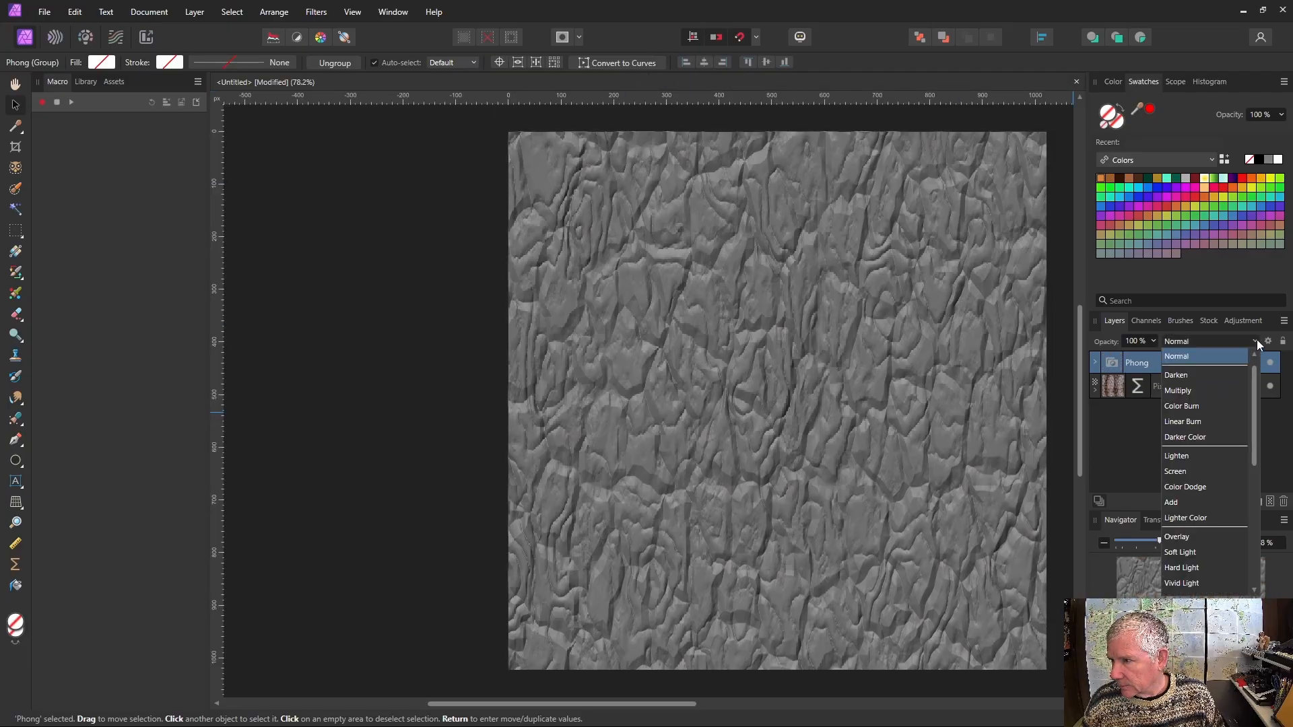
{"action": "left_click", "coordinate": [1183, 568]}
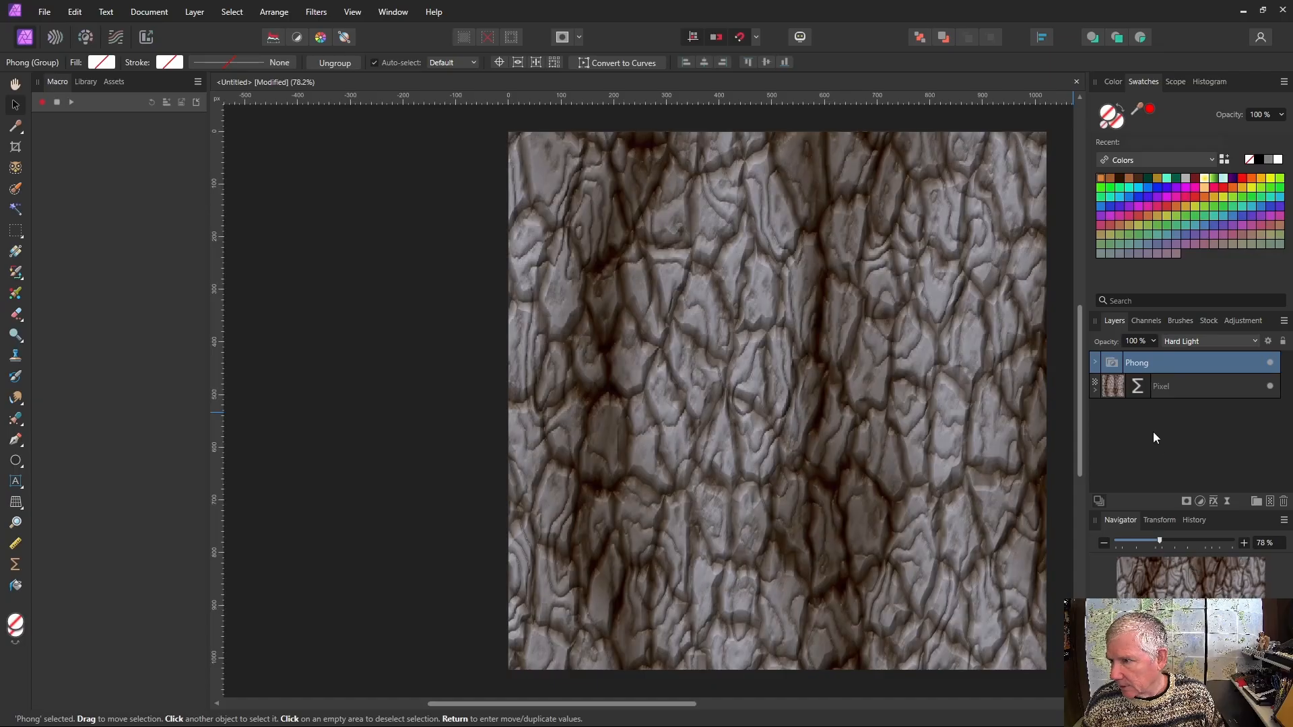
In the Procedural Texture filter, set Wood Fader to about 6%, Stripe Fader to about 20% and Offset to about 57% of their range.
{"action": "left_click", "coordinate": [1137, 386]}
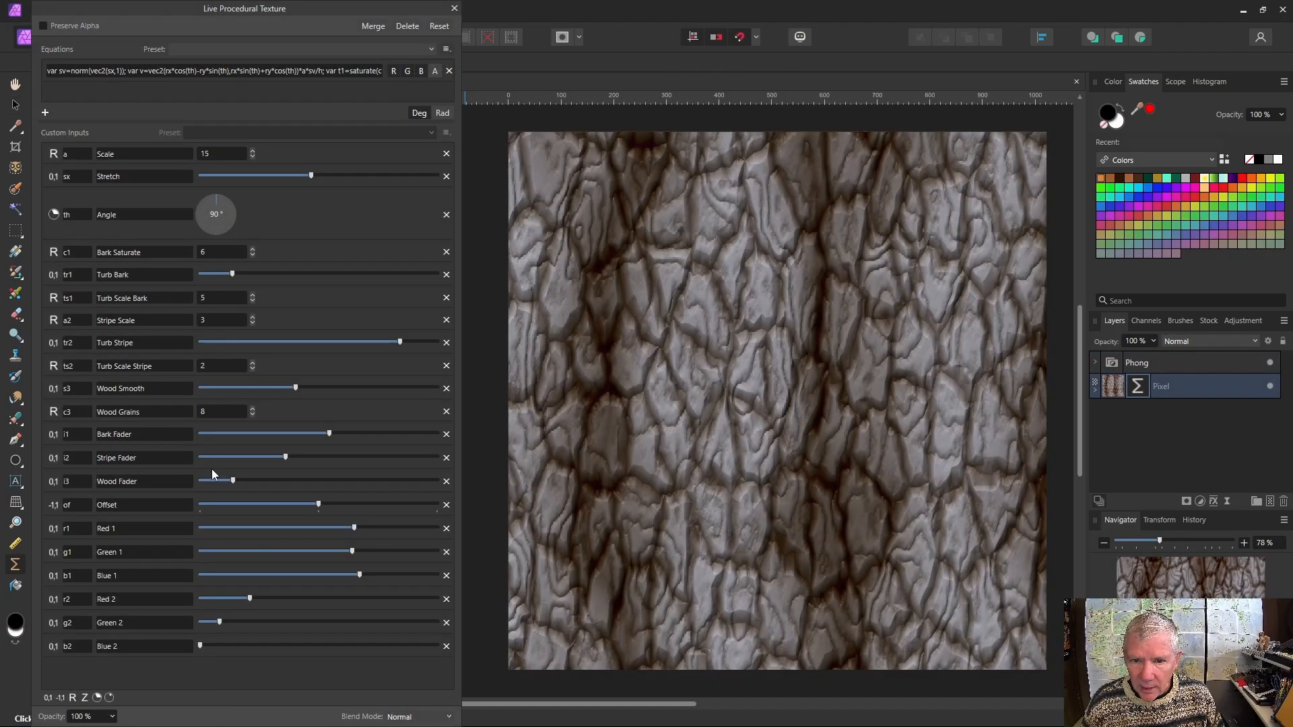
{"action": "left_click_drag", "start_coordinate": [233, 480], "coordinate": [216, 484]}
{"action": "left_click_drag", "start_coordinate": [286, 458], "coordinate": [248, 458]}
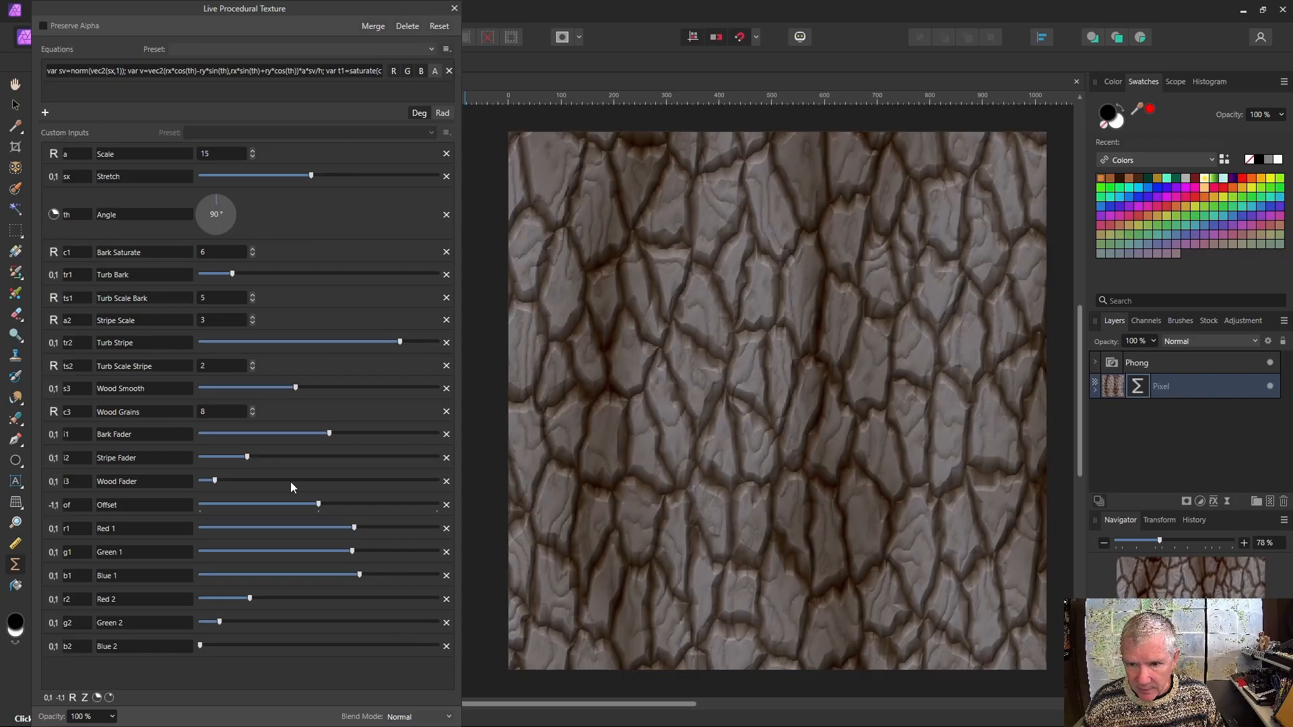
{"action": "left_click_drag", "start_coordinate": [319, 506], "coordinate": [338, 509]}
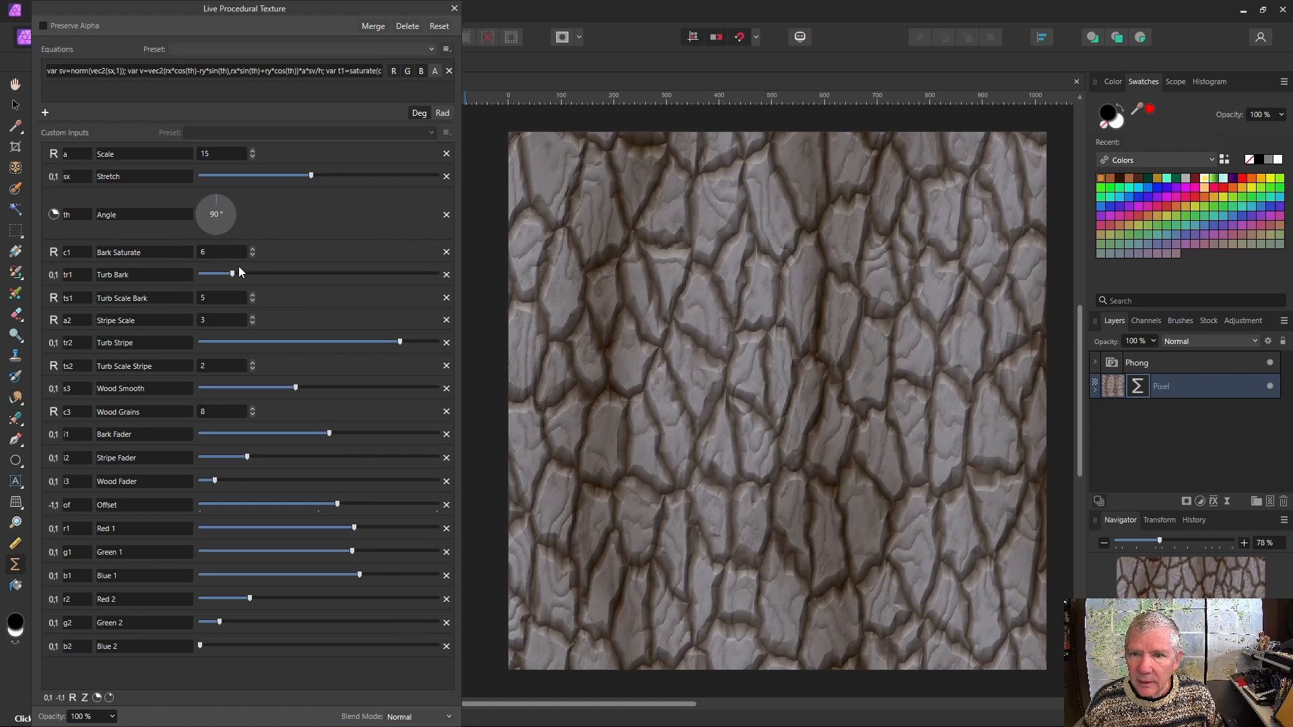
Set Turb Scale Bark to 6 and Turb Bark to about 14% of its range.
{"action": "left_click_drag", "start_coordinate": [232, 274], "coordinate": [243, 274]}
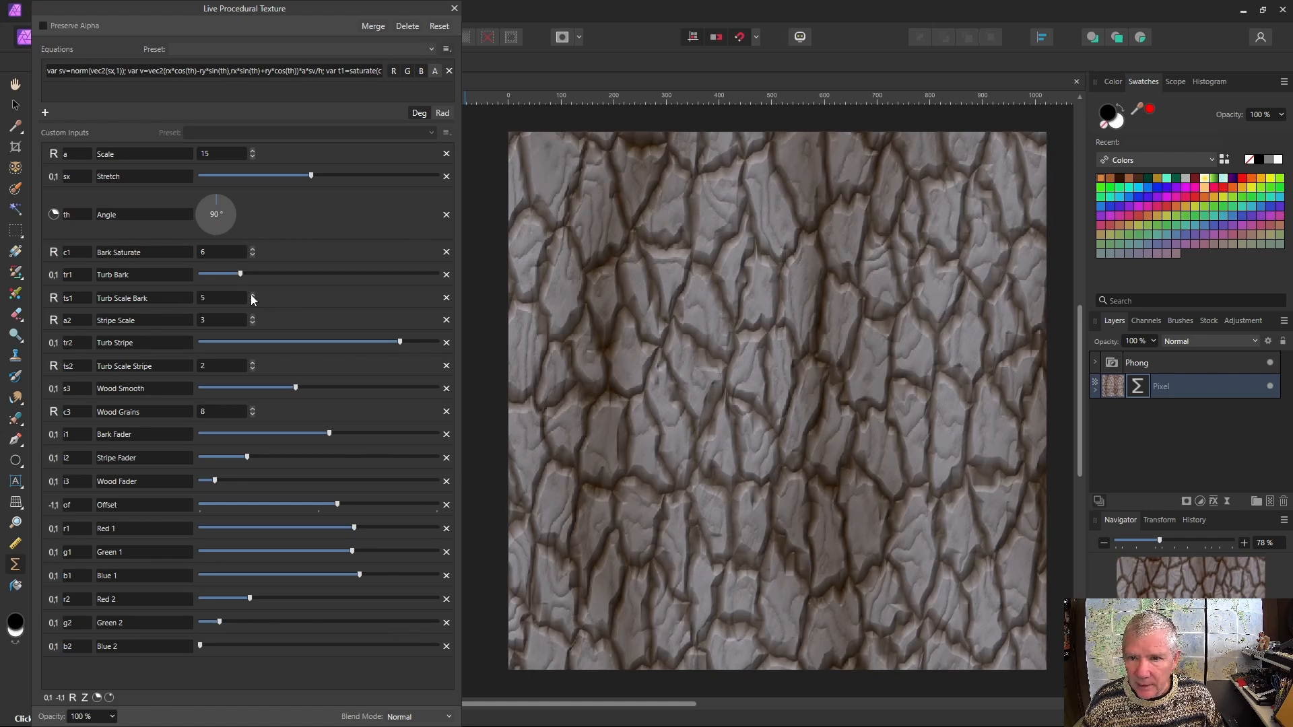
{"action": "left_click", "coordinate": [253, 295]}
{"action": "mouse_move", "coordinate": [241, 275]}
{"action": "left_mouse_down"}
{"action": "mouse_move", "coordinate": [215, 275]}
{"action": "mouse_move", "coordinate": [234, 275]}
{"action": "left_mouse_up"}
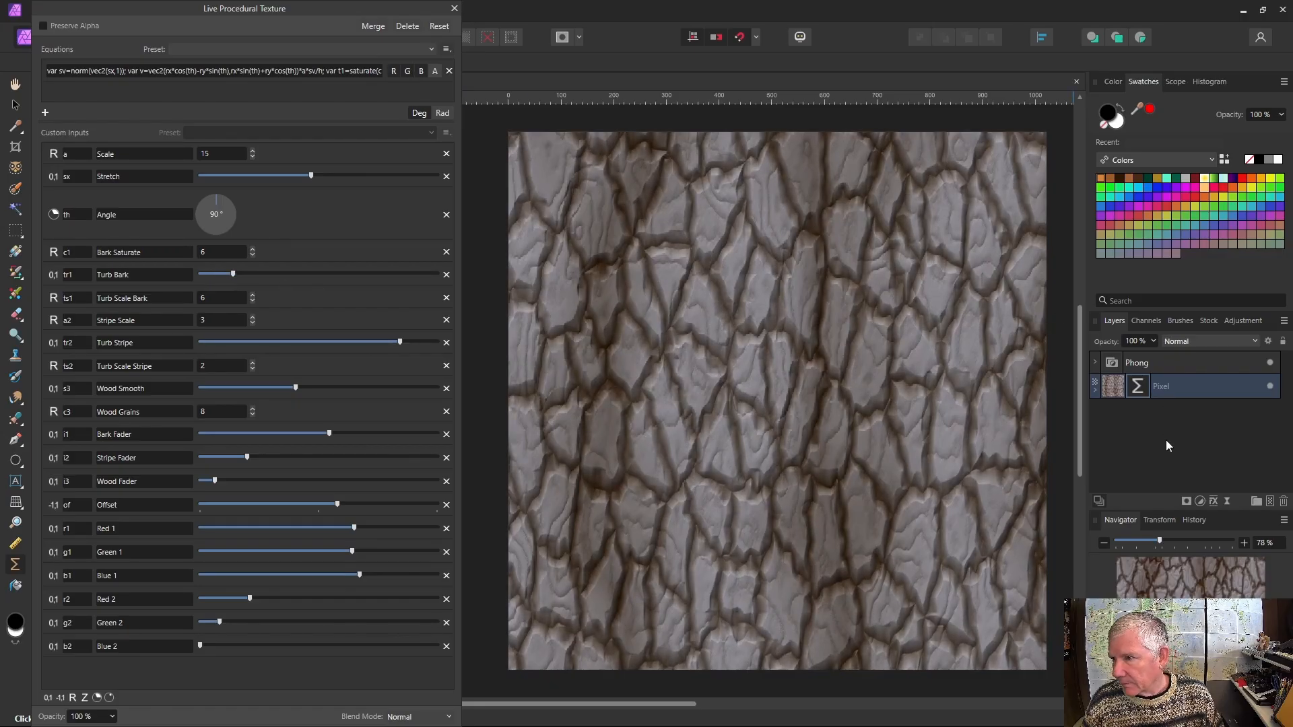
Duplicate the Procedural Texture filter nested in the Pixel layer and open the upper copy's settings.
{"action": "left_click", "coordinate": [1095, 390]}
{"action": "right_click", "coordinate": [1122, 413]}
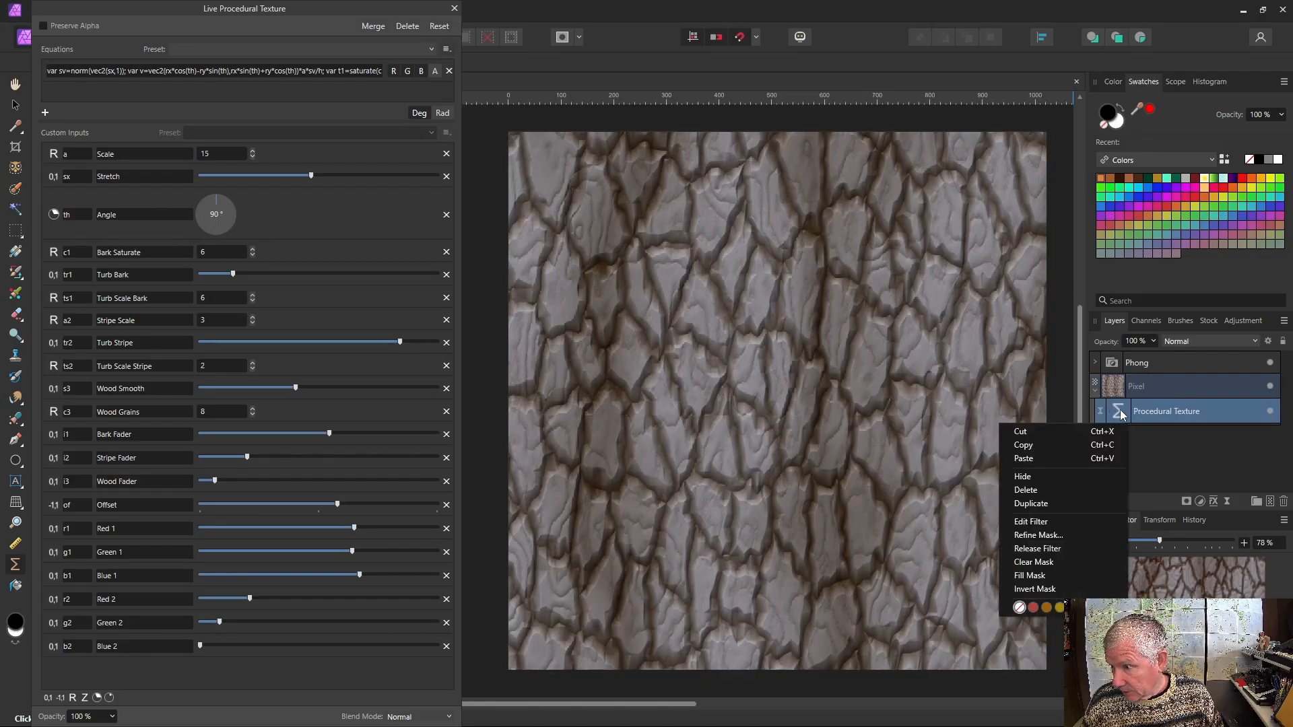
{"action": "left_click", "coordinate": [1051, 505]}
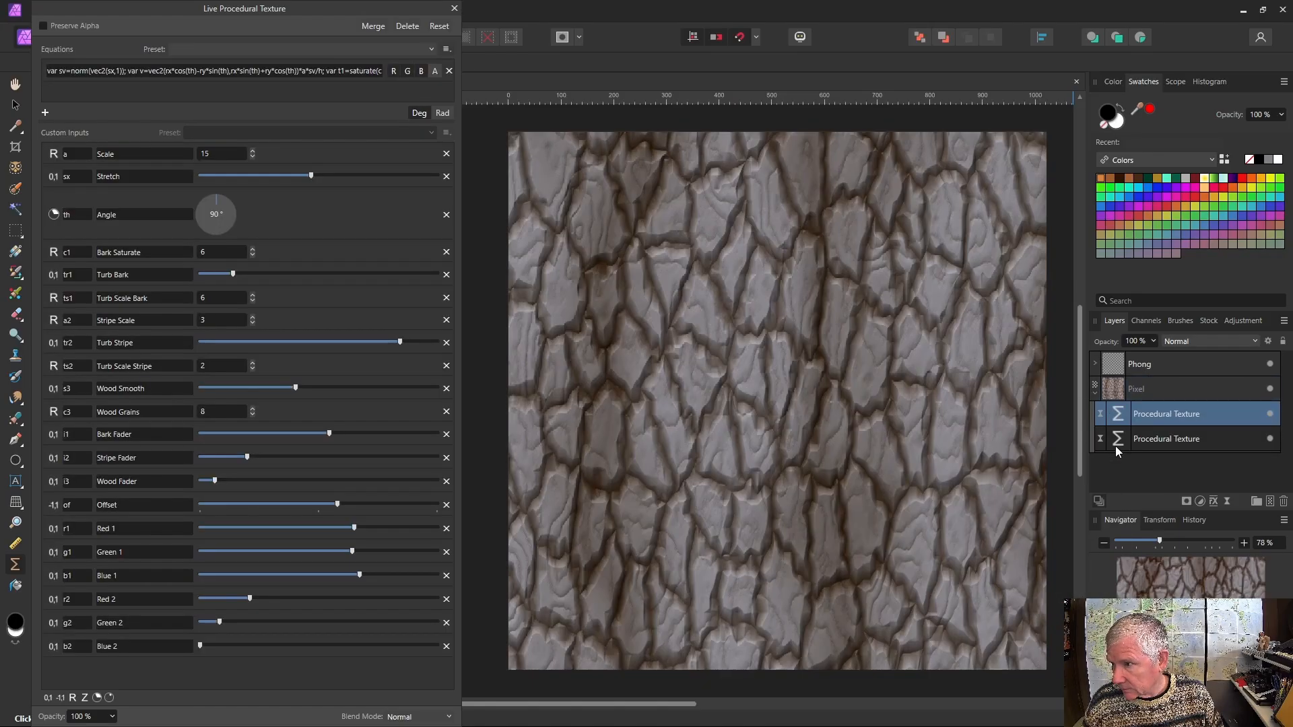
{"action": "left_click", "coordinate": [1118, 418]}
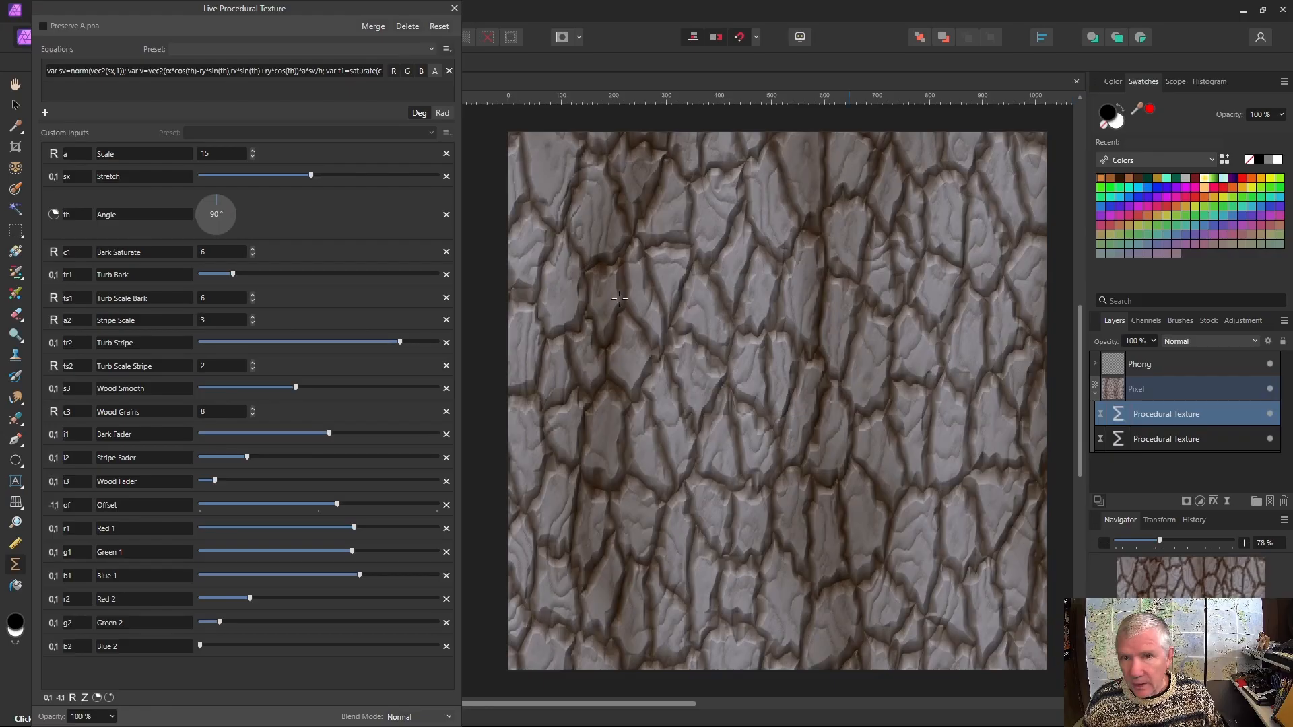
Set the upper Procedural Texture filter's Scale to 40 and its blend mode to Overlay.
{"action": "left_click", "coordinate": [215, 156]}
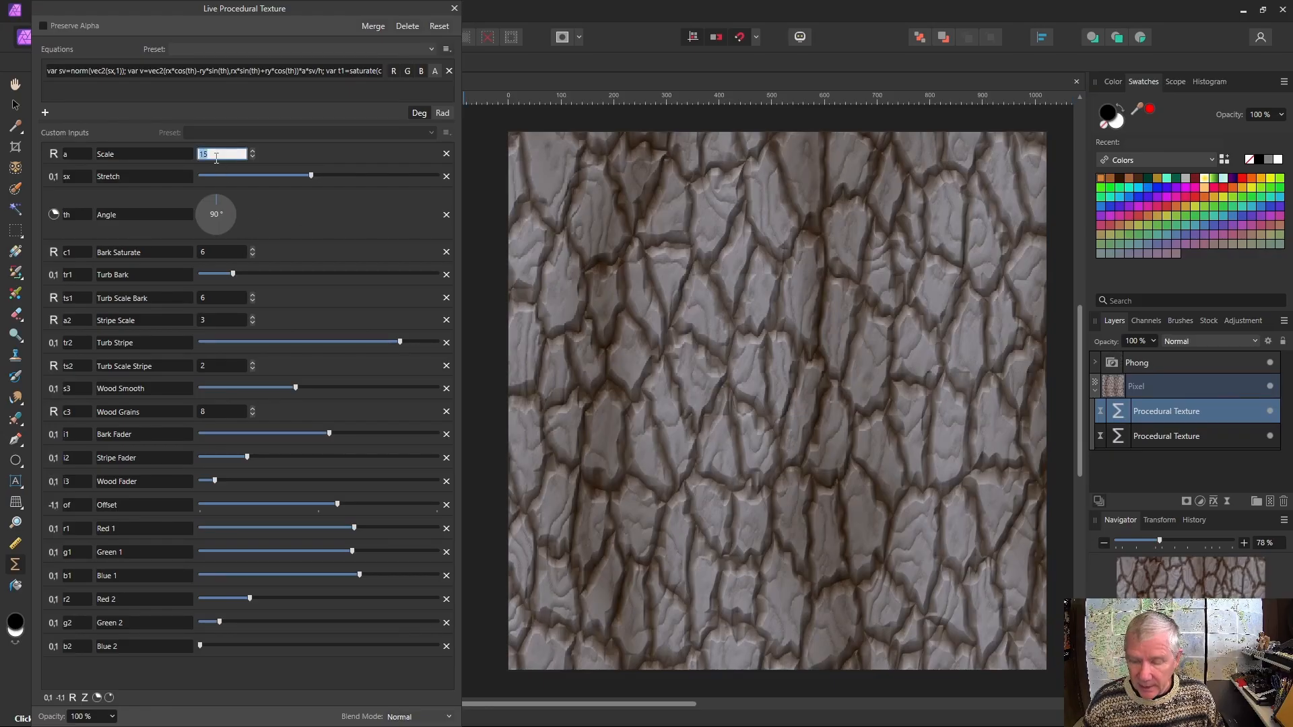
{"action": "type", "text": "40"}
{"action": "key", "text": "Return"}
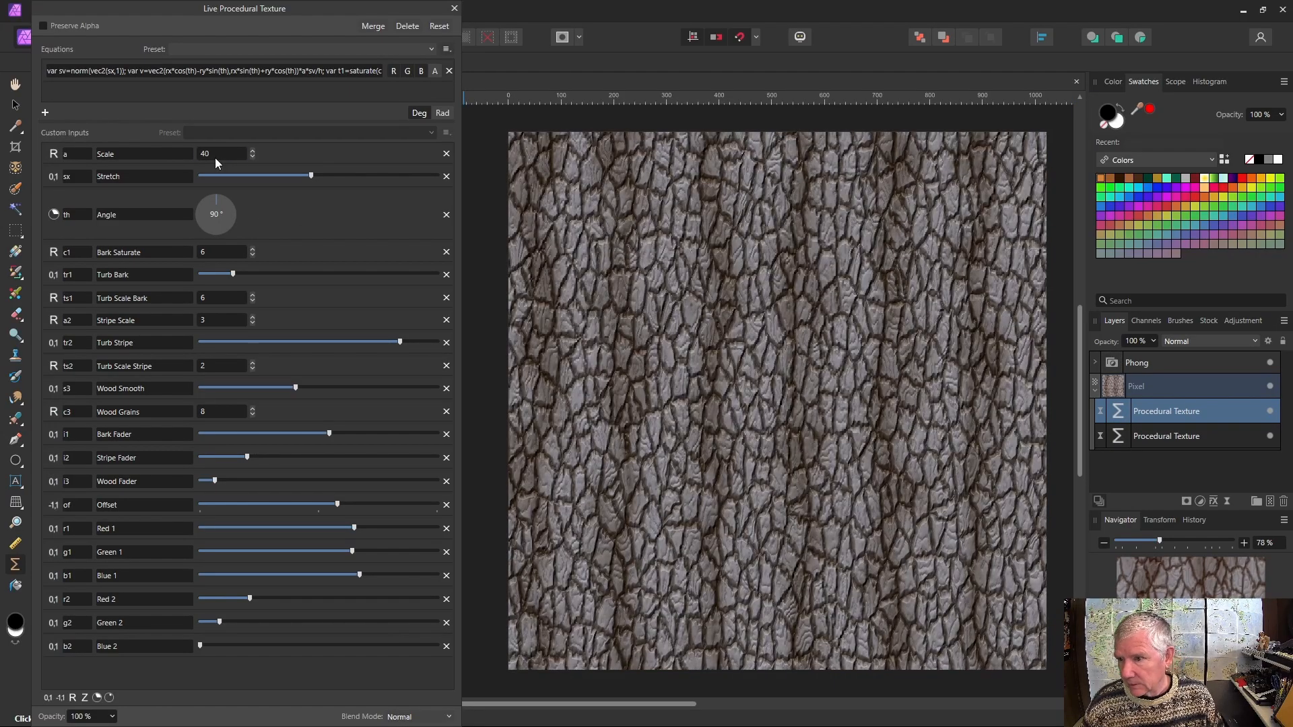
{"action": "left_click", "coordinate": [1257, 346]}
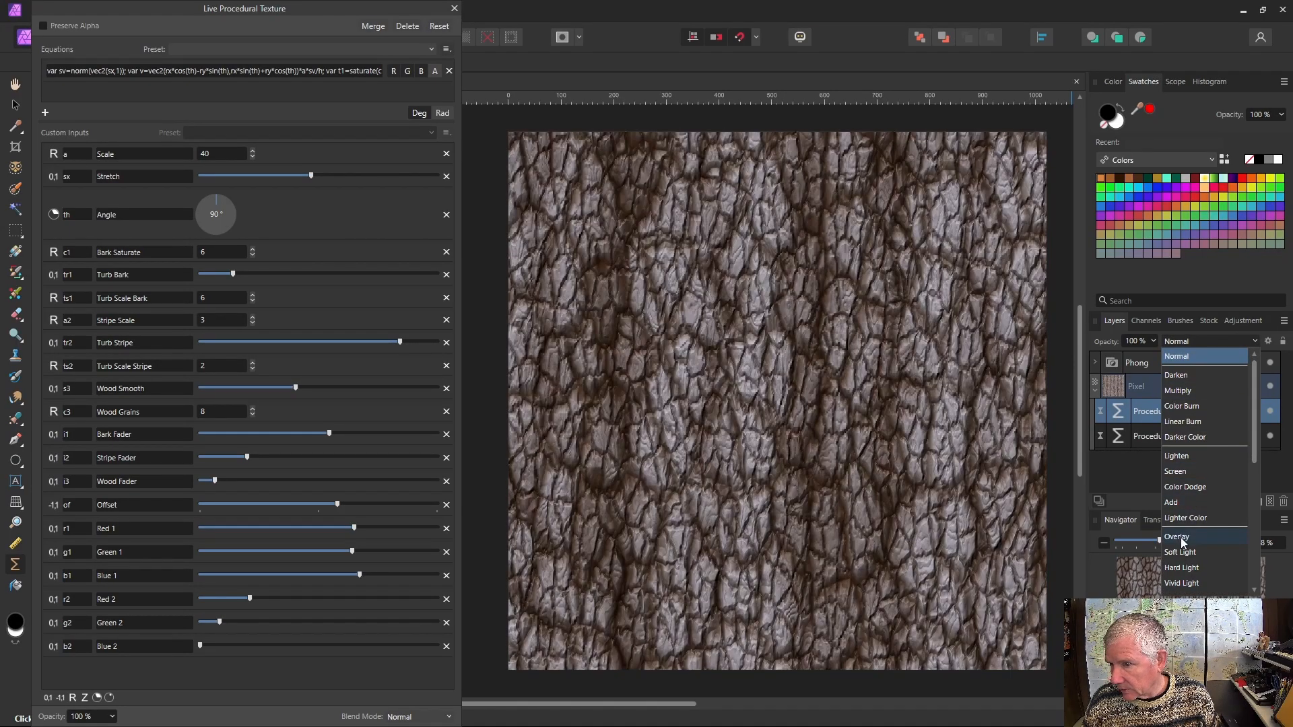
{"action": "left_click", "coordinate": [1182, 541]}
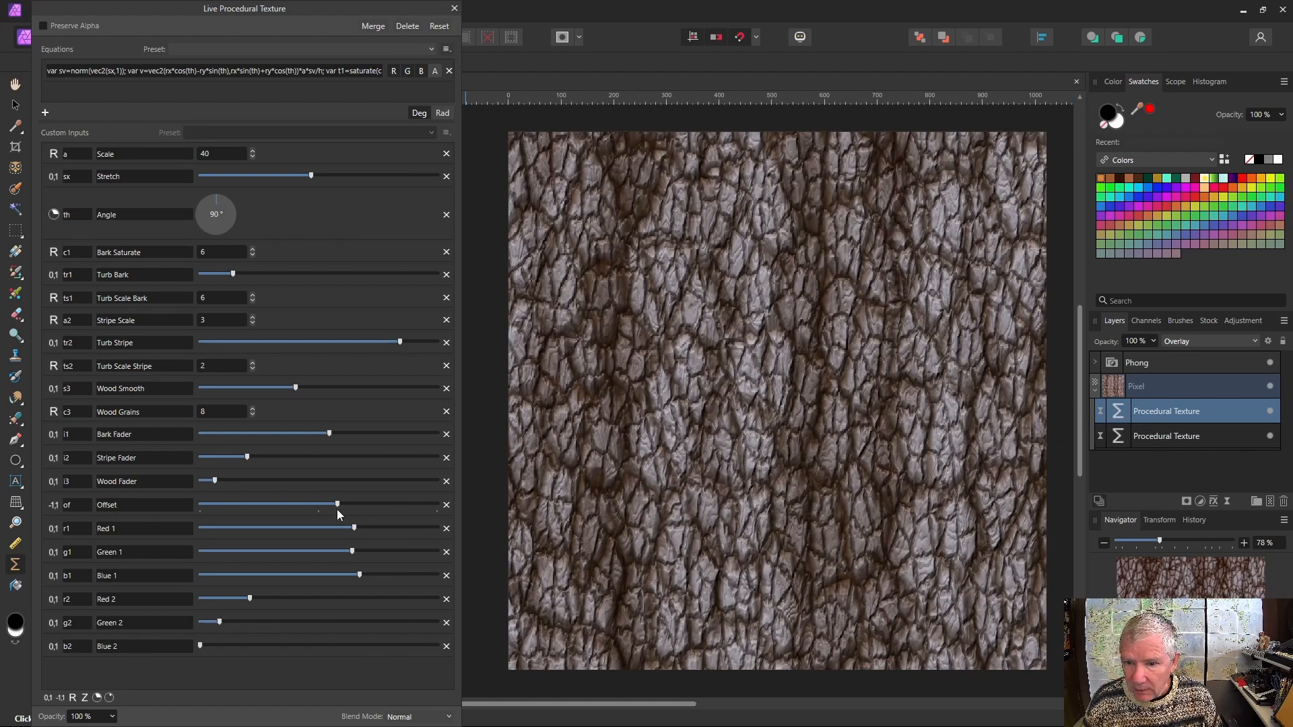
Set the upper texture's Red 1 to about 71%, Blue 1 to about 61% and Wood Smooth to about 51% of their range.
{"action": "left_click_drag", "start_coordinate": [355, 528], "coordinate": [346, 578]}
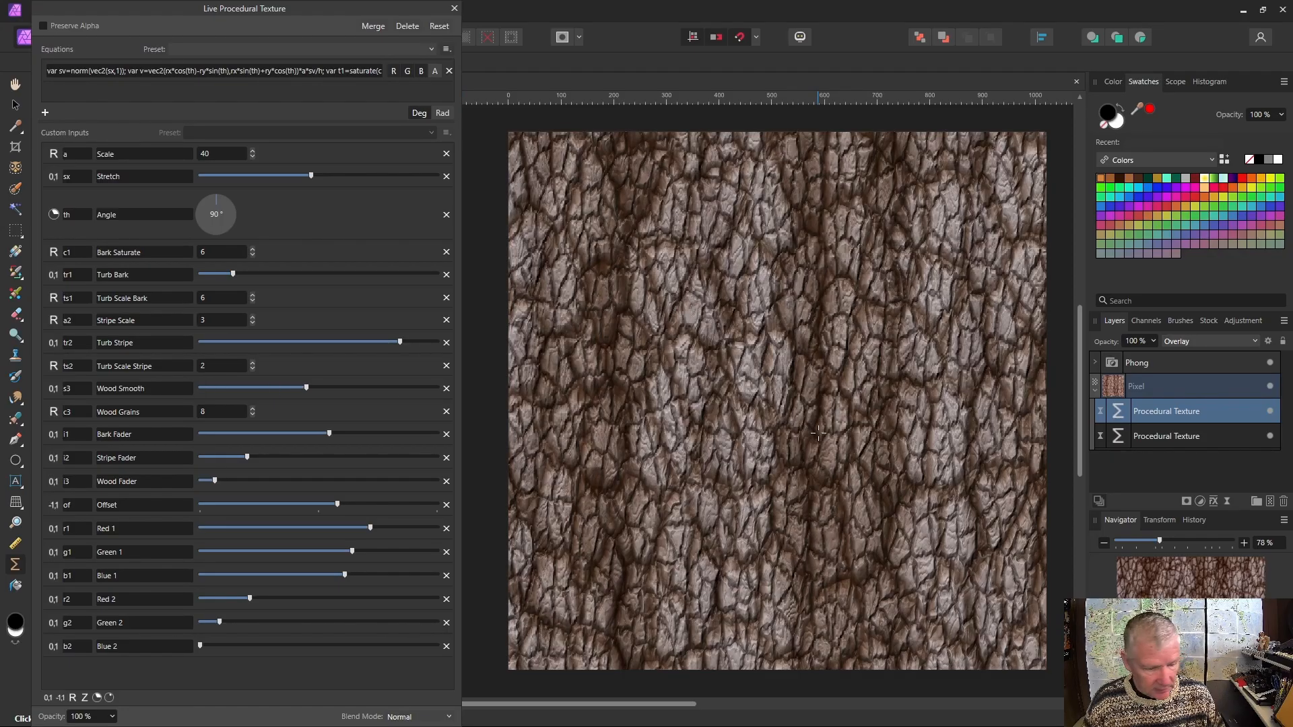
{"action": "scroll", "coordinate": [819, 433], "scroll_direction": "up", "scroll_amount": 4}
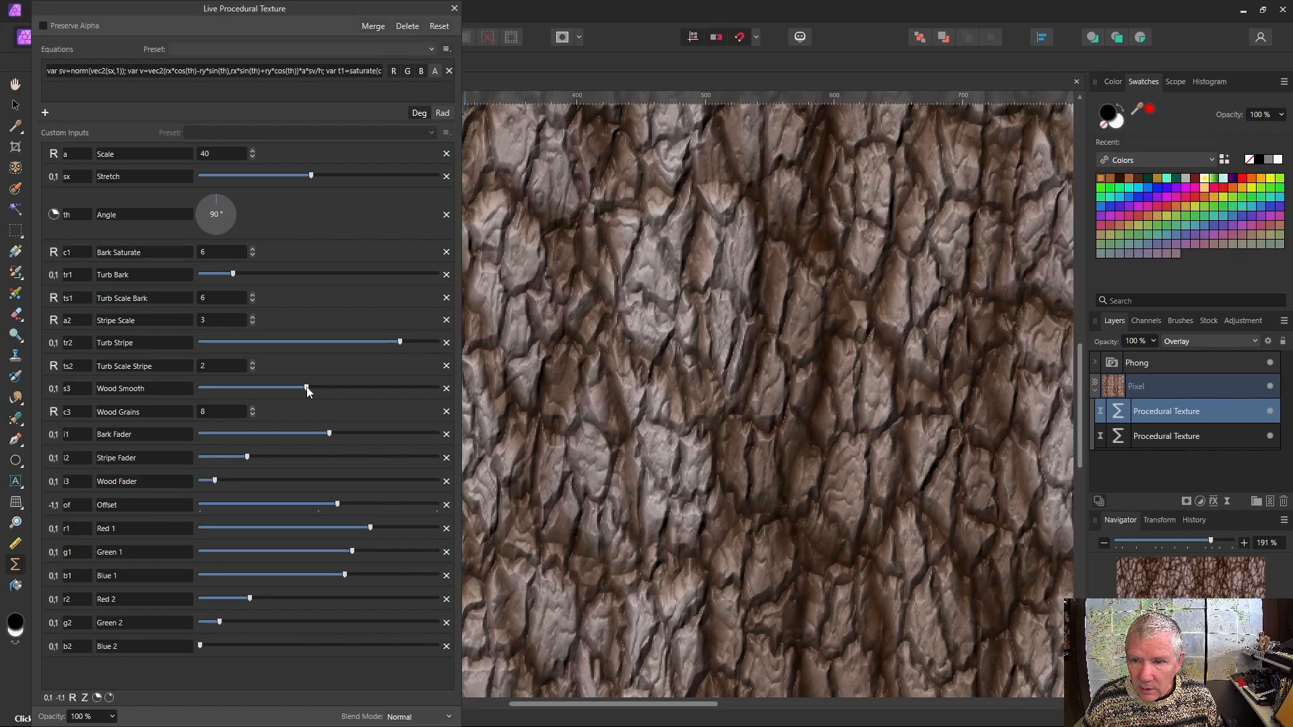
{"action": "left_click_drag", "start_coordinate": [307, 390], "coordinate": [323, 394]}
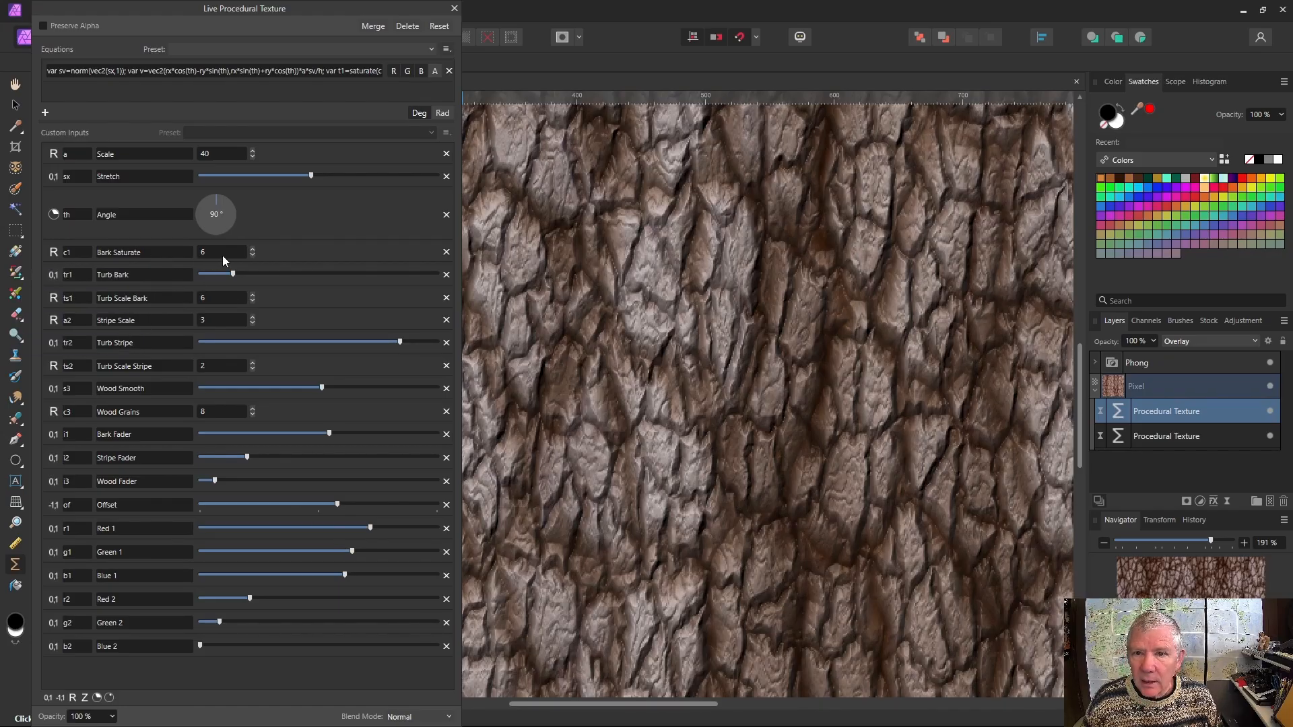
Lower the upper texture's Bark Saturate to 4 and close the filter settings.
{"action": "left_click", "coordinate": [252, 254]}
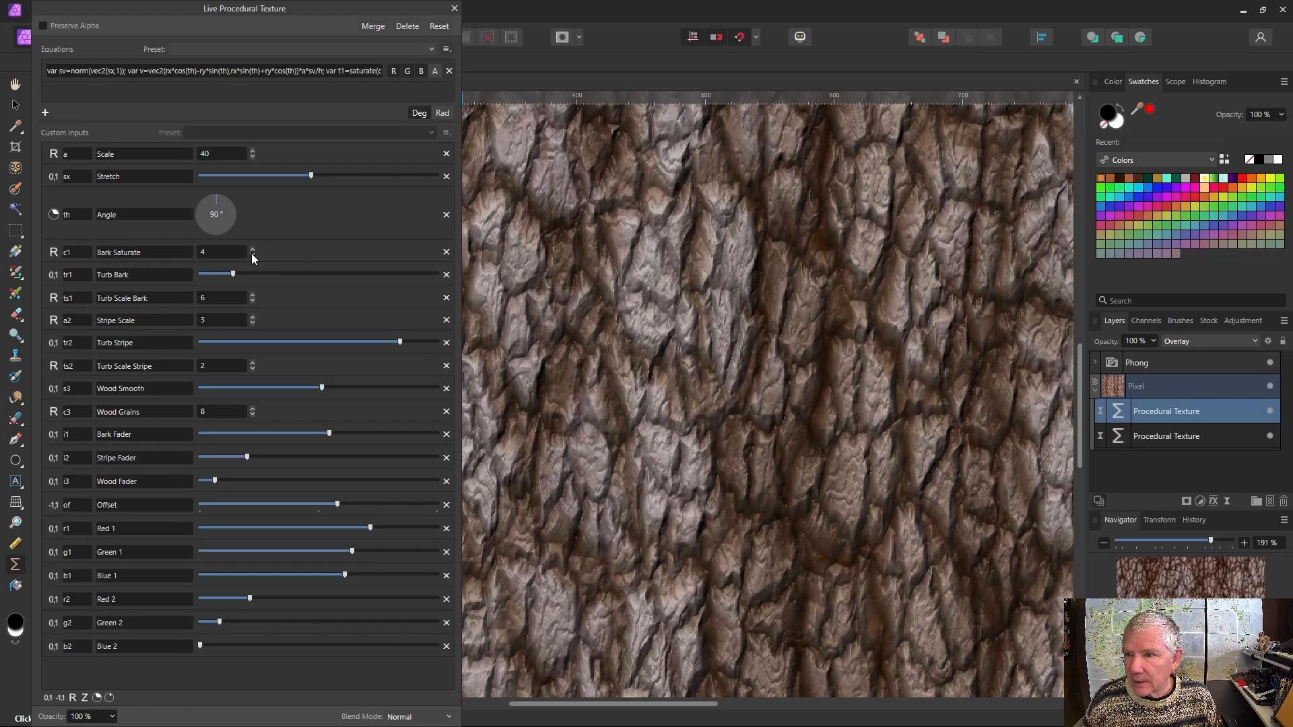
{"action": "left_click", "coordinate": [252, 255]}
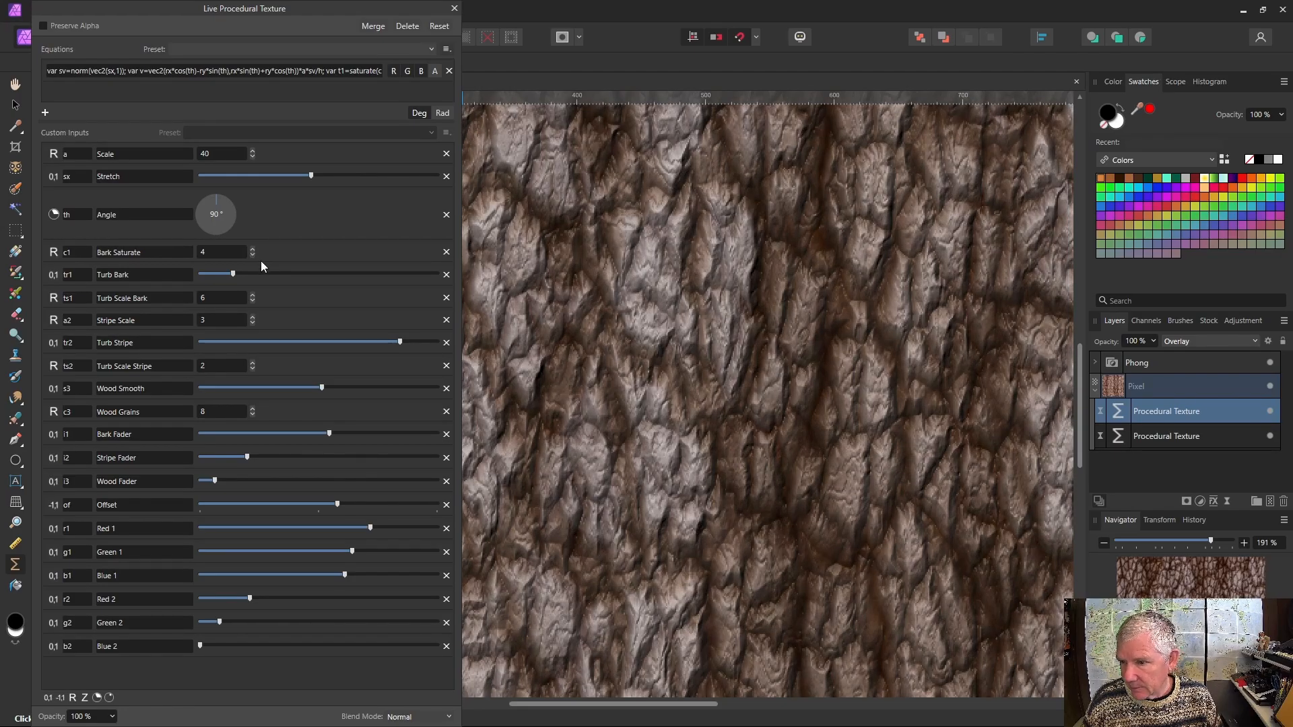
{"action": "left_click", "coordinate": [456, 9]}
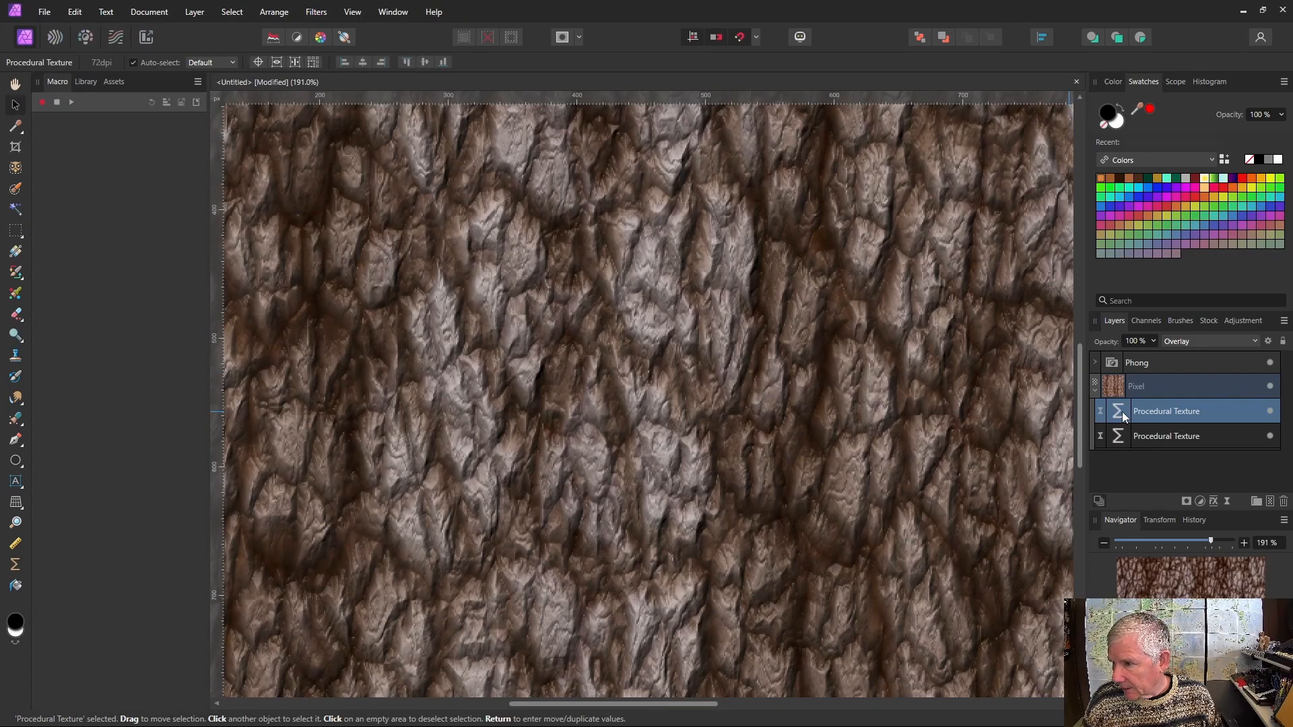
Reduce the upper Procedural Texture filter's opacity to 50%.
{"action": "left_click", "coordinate": [1155, 342]}
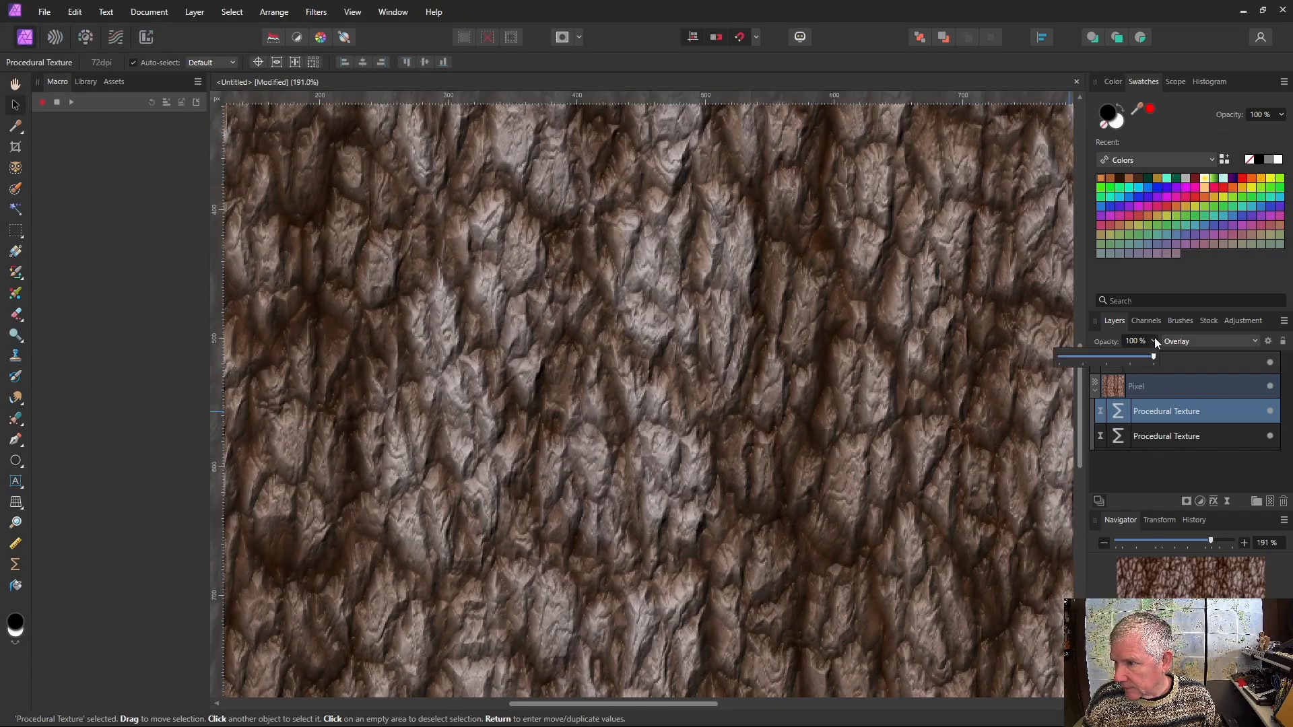
{"action": "left_click_drag", "start_coordinate": [1156, 357], "coordinate": [1109, 375]}
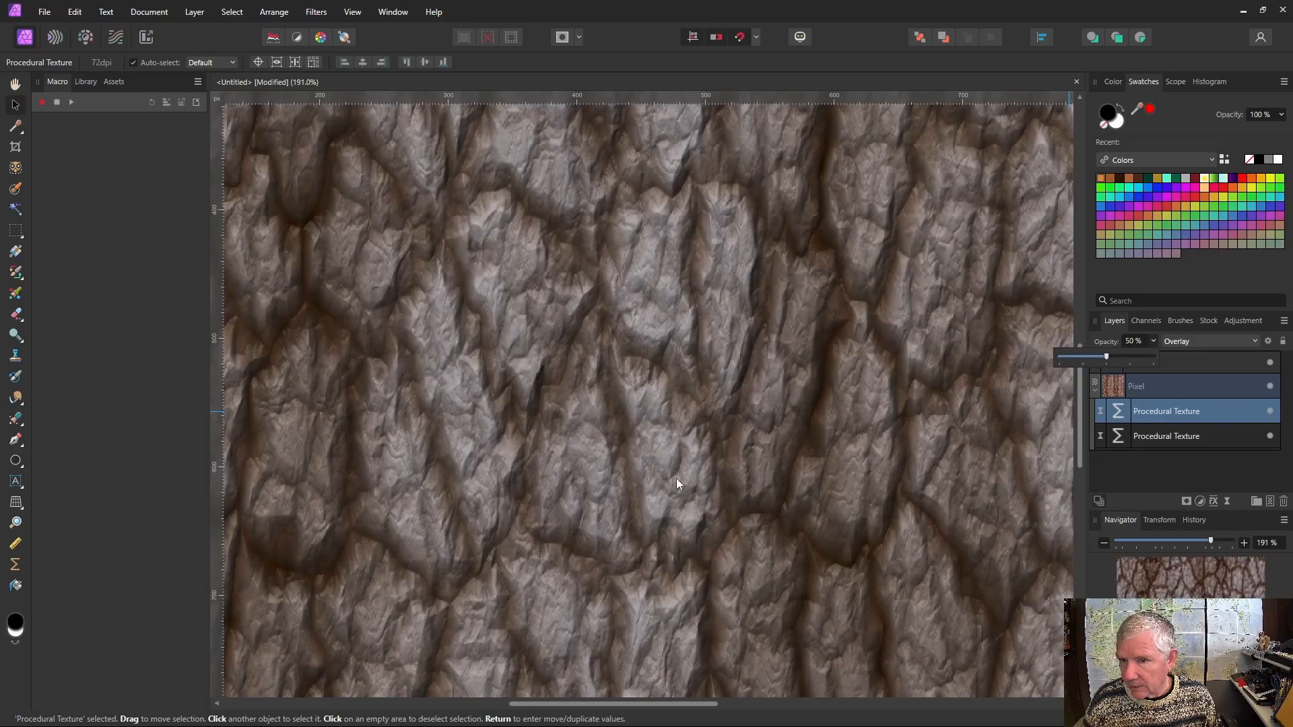
{"action": "scroll", "coordinate": [522, 403], "scroll_direction": "down", "scroll_amount": 5}
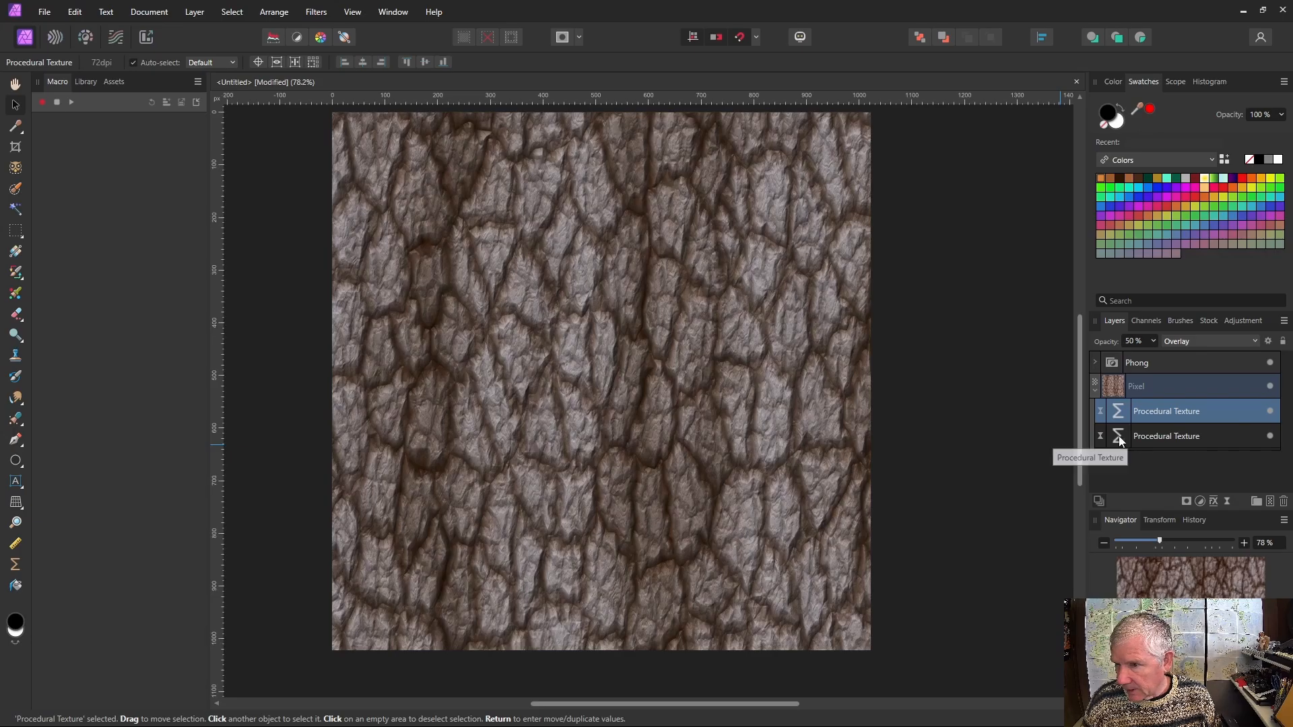
In the lower Procedural Texture filter, set Bark Fader to about 71% and Offset to about 53% of their range.
{"action": "double_click", "coordinate": [1117, 436]}
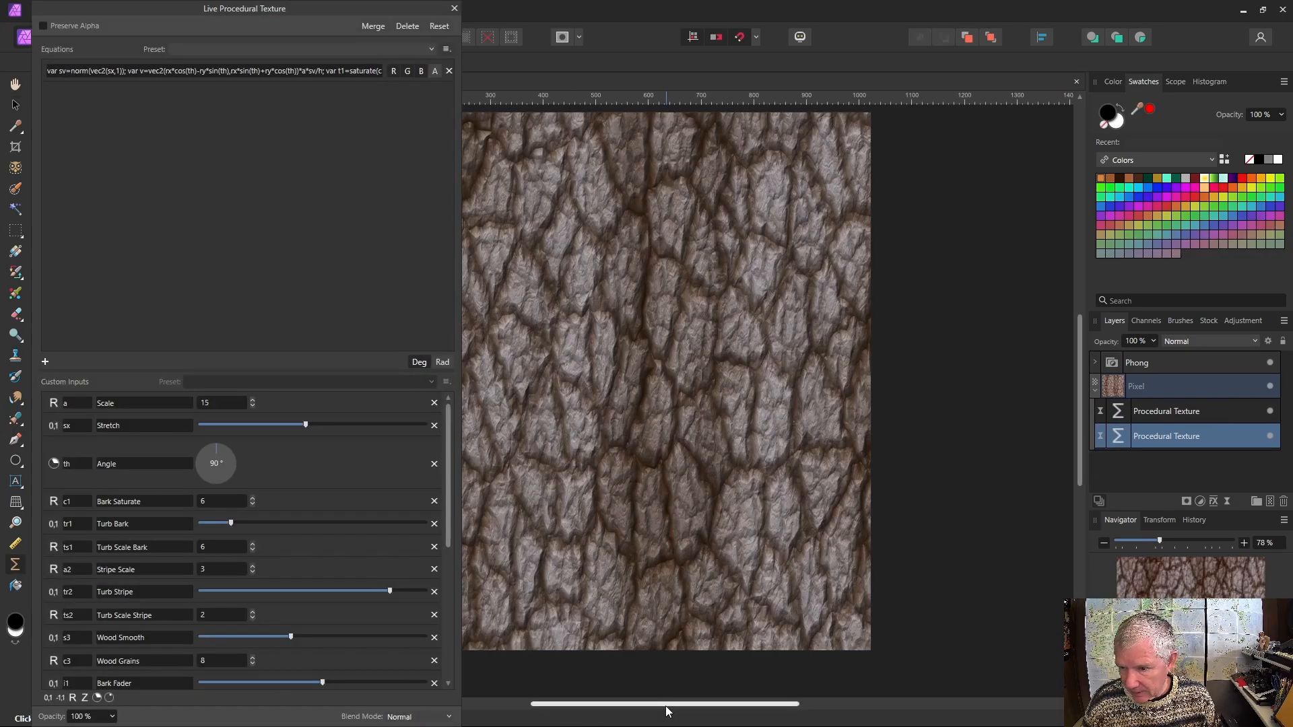
{"action": "left_click_drag", "start_coordinate": [666, 704], "coordinate": [578, 704]}
{"action": "scroll", "coordinate": [326, 499], "scroll_direction": "down", "scroll_amount": 3}
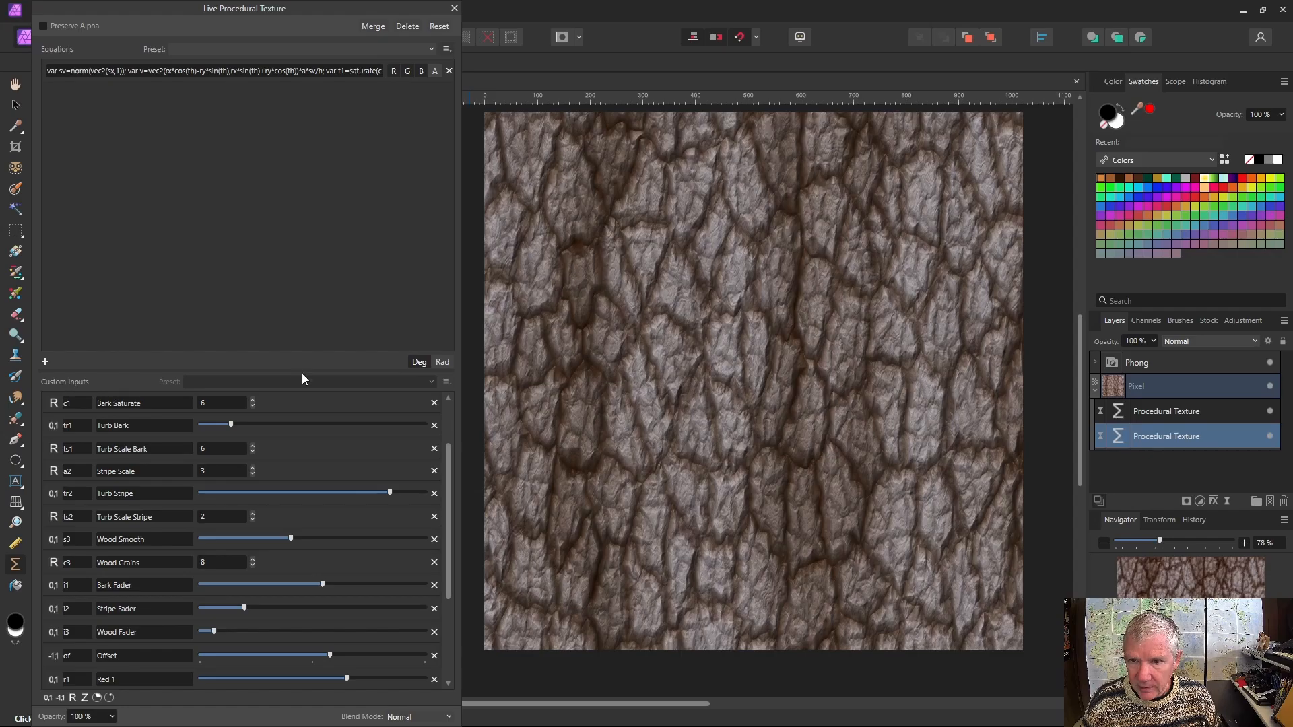
{"action": "left_click_drag", "start_coordinate": [301, 374], "coordinate": [266, 125]}
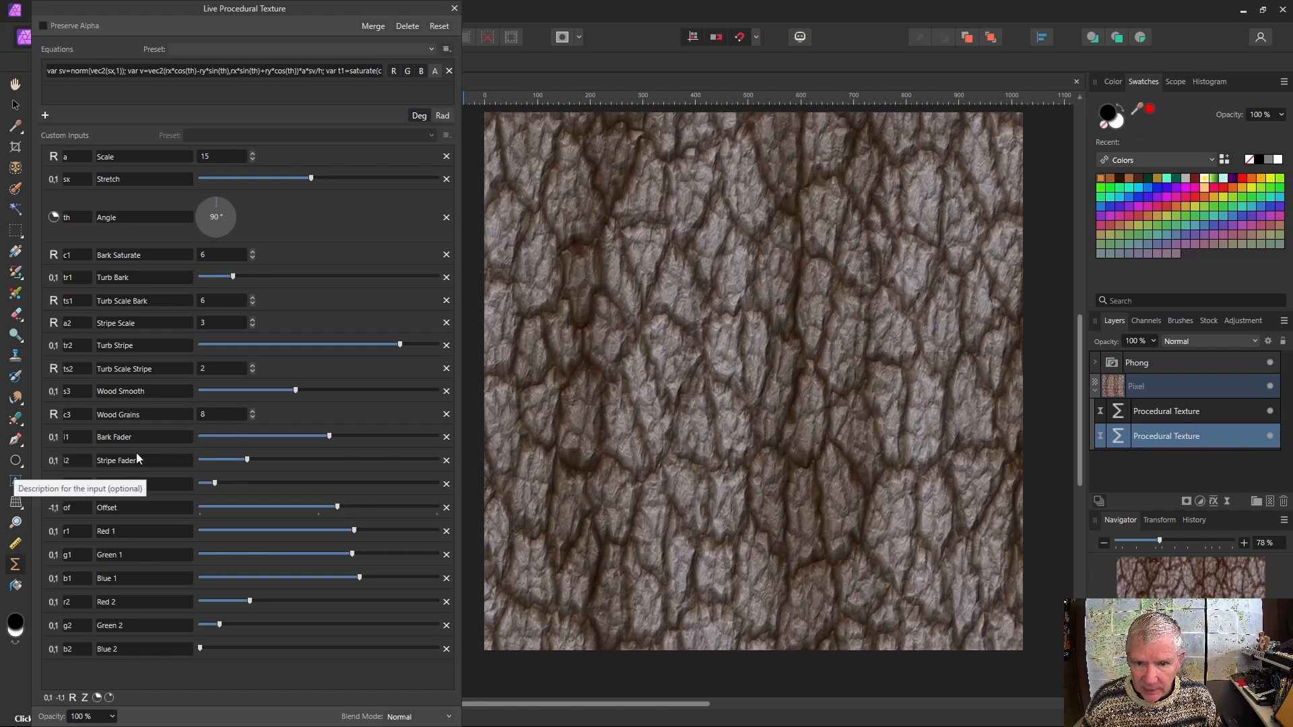
{"action": "left_click_drag", "start_coordinate": [328, 439], "coordinate": [357, 441]}
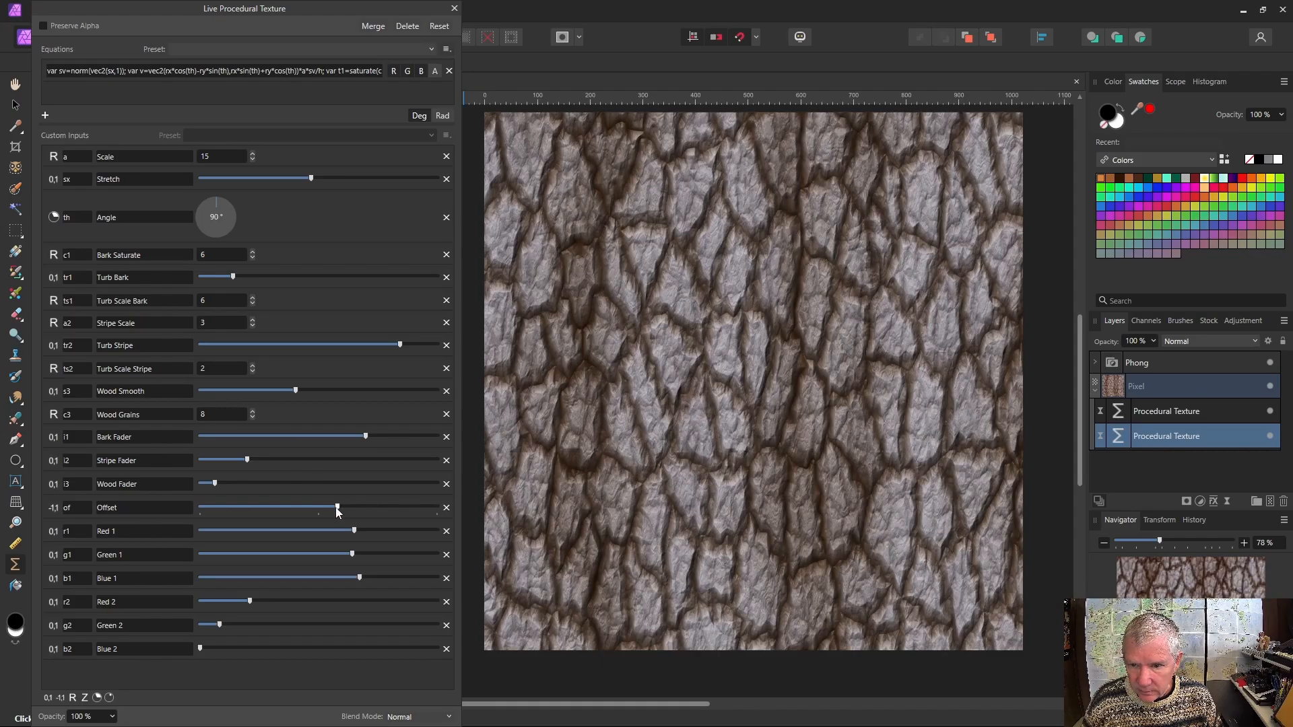
{"action": "left_click_drag", "start_coordinate": [338, 512], "coordinate": [328, 512]}
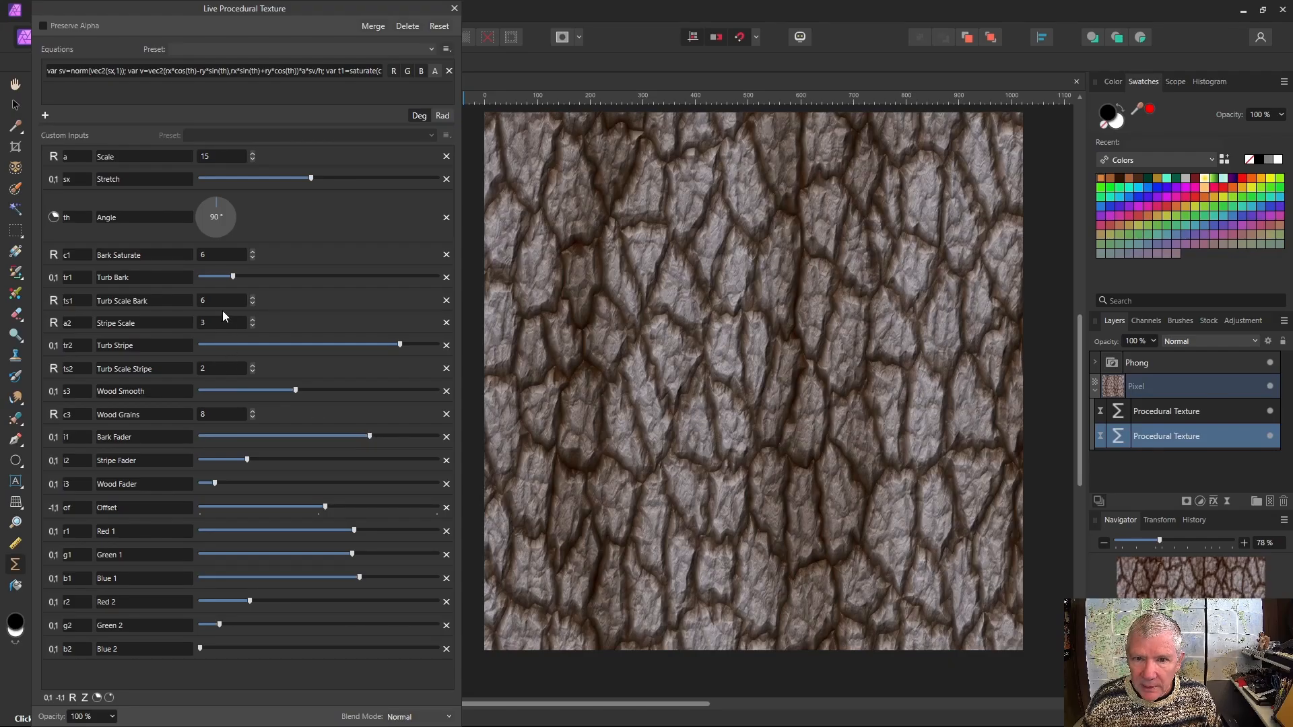
Set the lower texture's Bark Saturate to 9, Red 1 to about 69%, Green 1 to about 65% and Blue 1 to about 67%.
{"action": "left_click", "coordinate": [252, 252]}
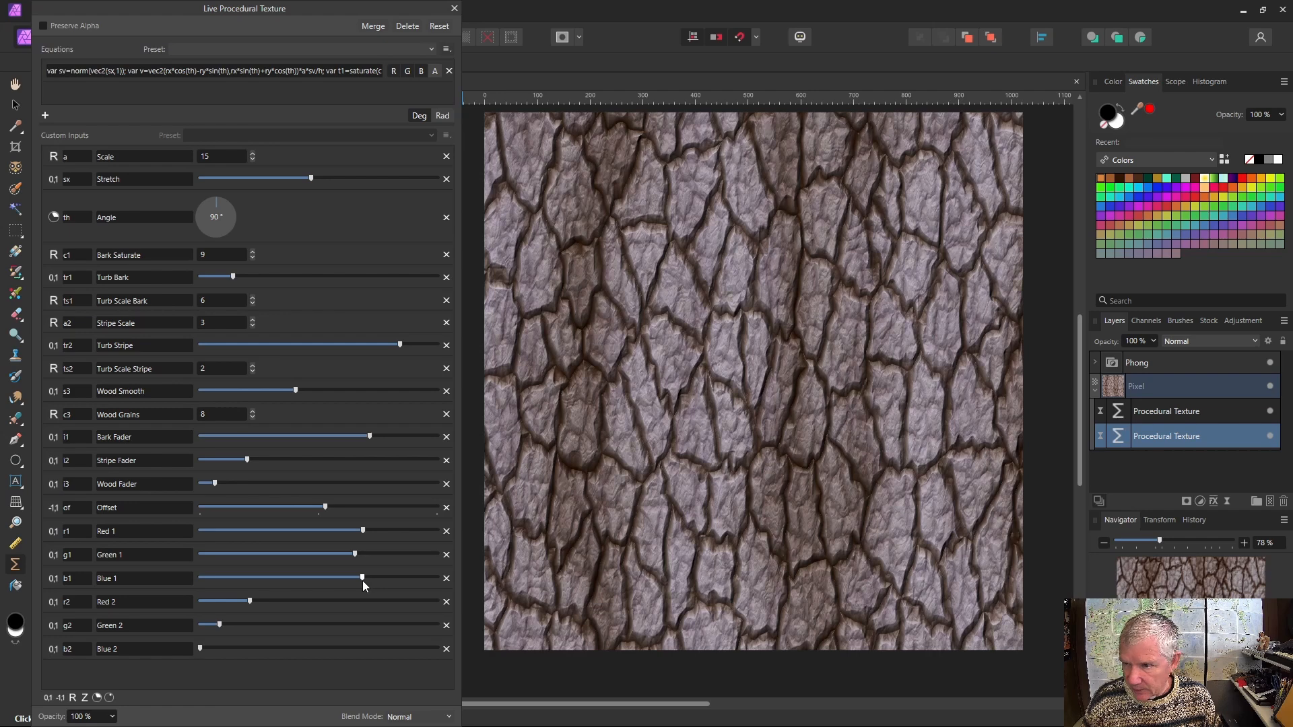
{"action": "left_click_drag", "start_coordinate": [365, 533], "coordinate": [368, 533]}
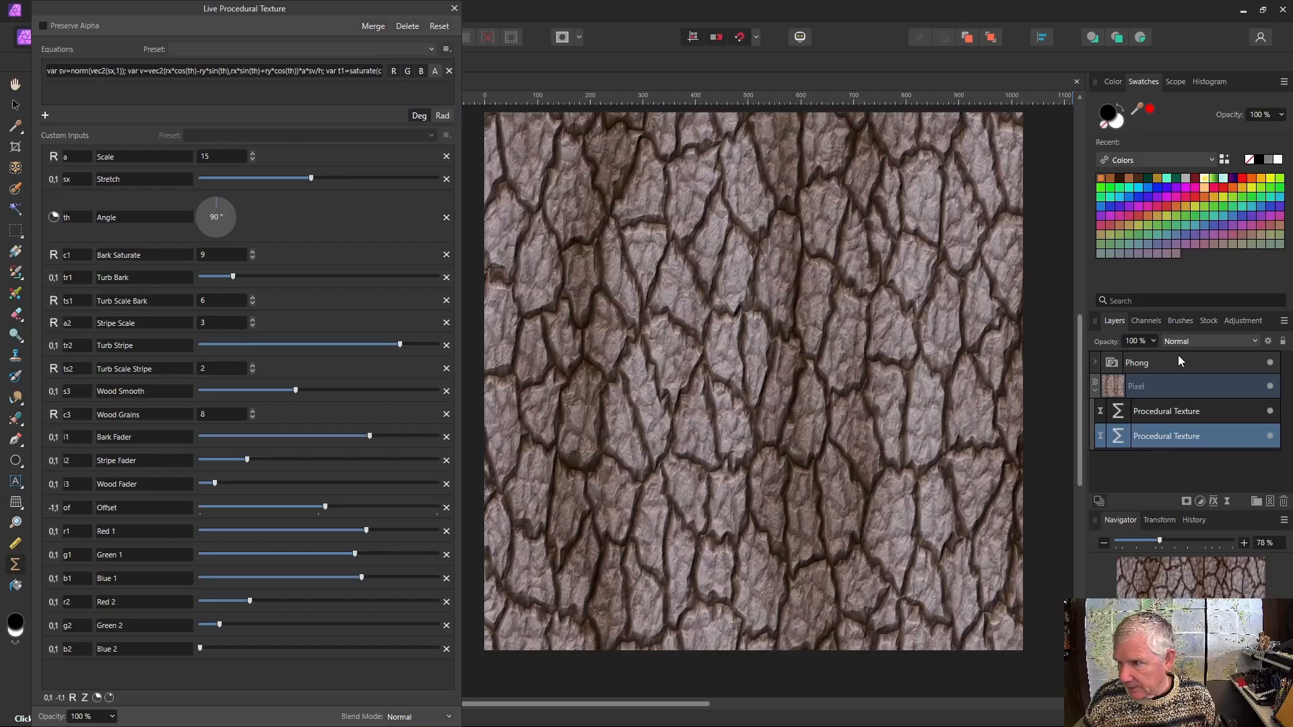
Lower the upper texture's Red 1 to about 63% of its range, close the filter settings and minimise the program window.
{"action": "left_click", "coordinate": [1118, 416]}
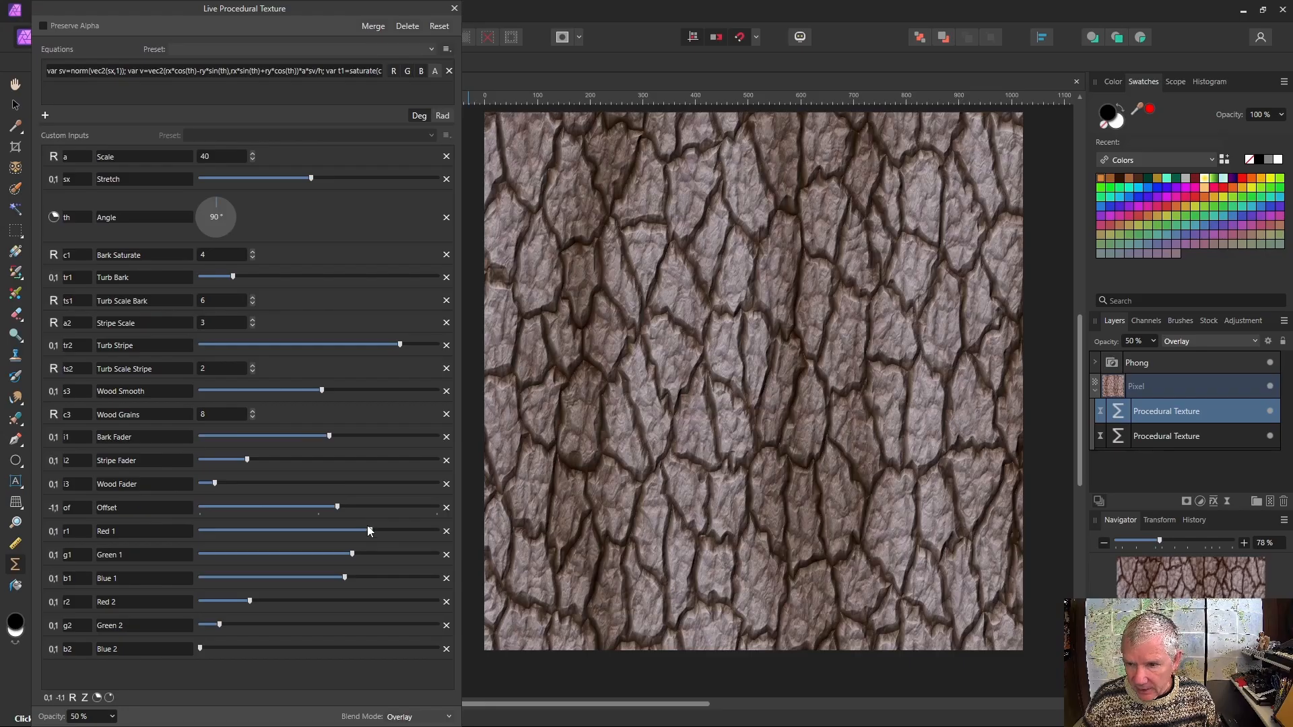
{"action": "left_click_drag", "start_coordinate": [371, 531], "coordinate": [351, 531]}
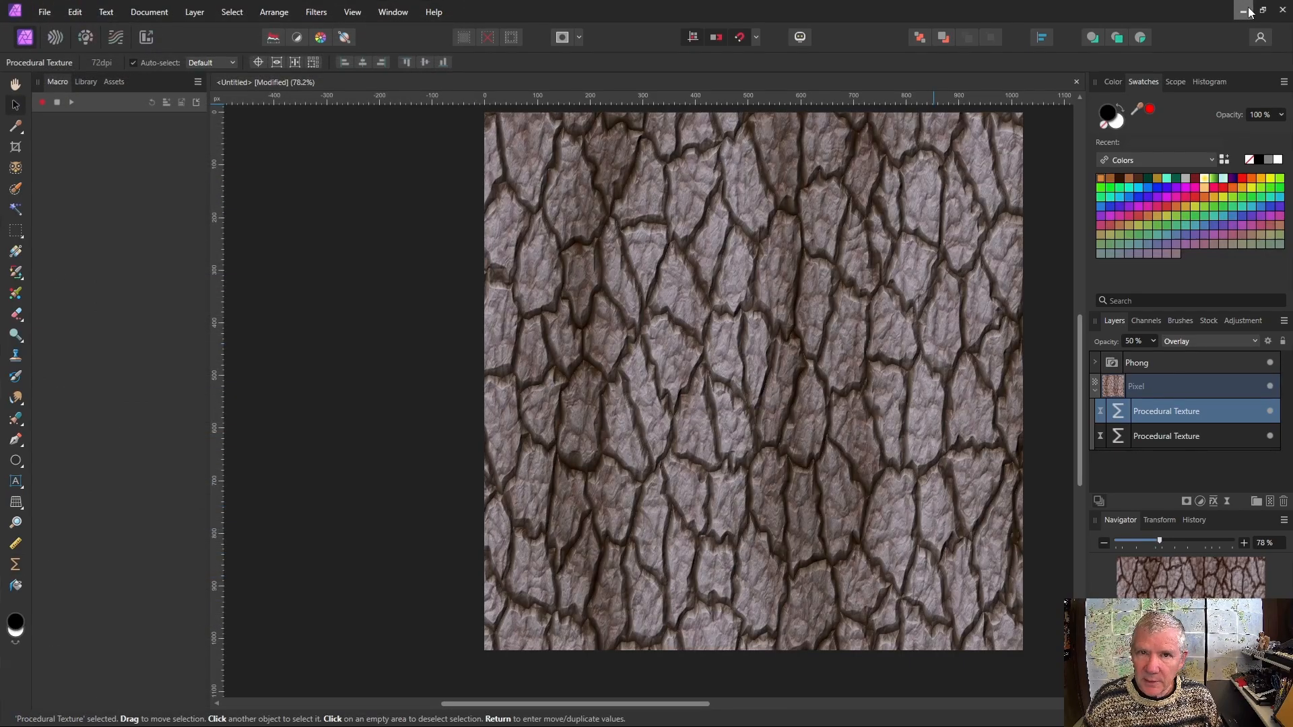
{"action": "left_click", "coordinate": [1245, 11]}
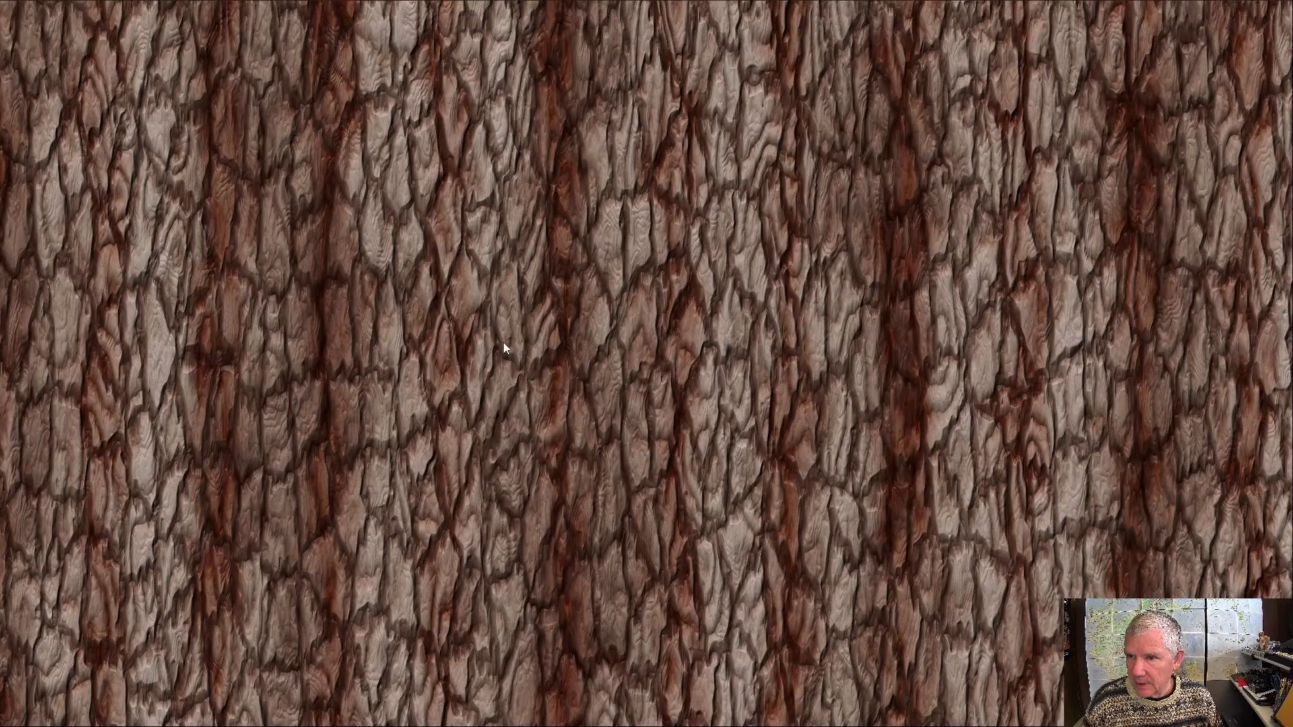